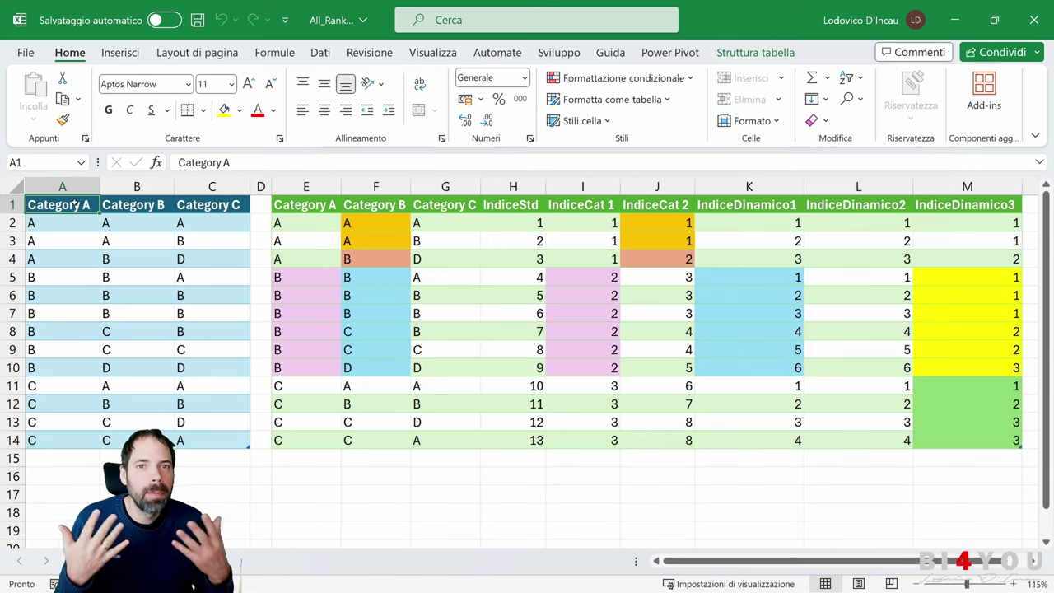
Examine the source columns and the result table's IndiceStd values 1 to 13
drag(61, 187, 211, 187)
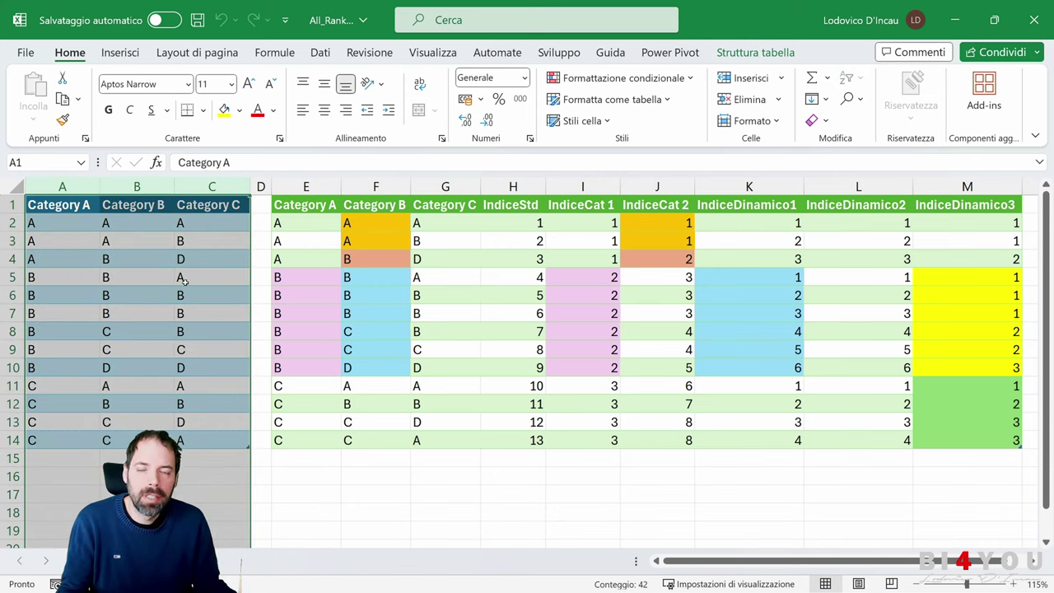
drag(72, 213, 205, 372)
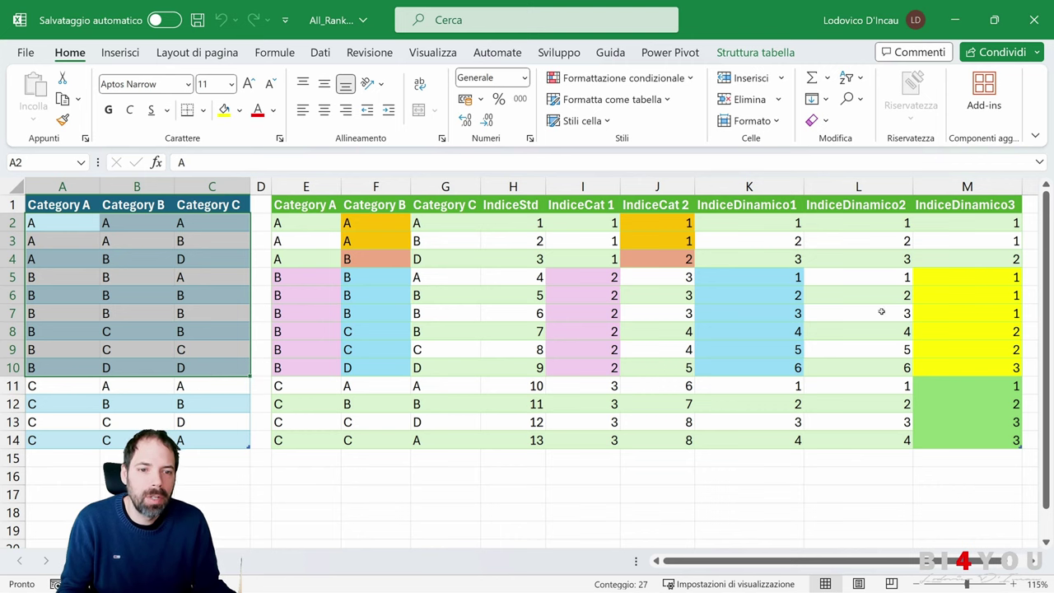
drag(504, 206, 1007, 443)
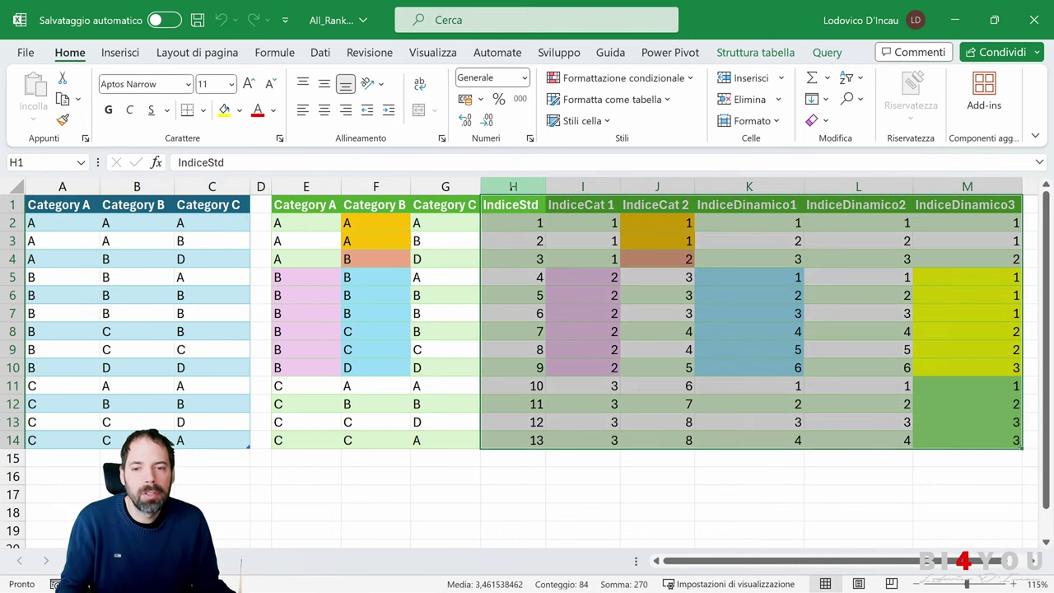
click(513, 186)
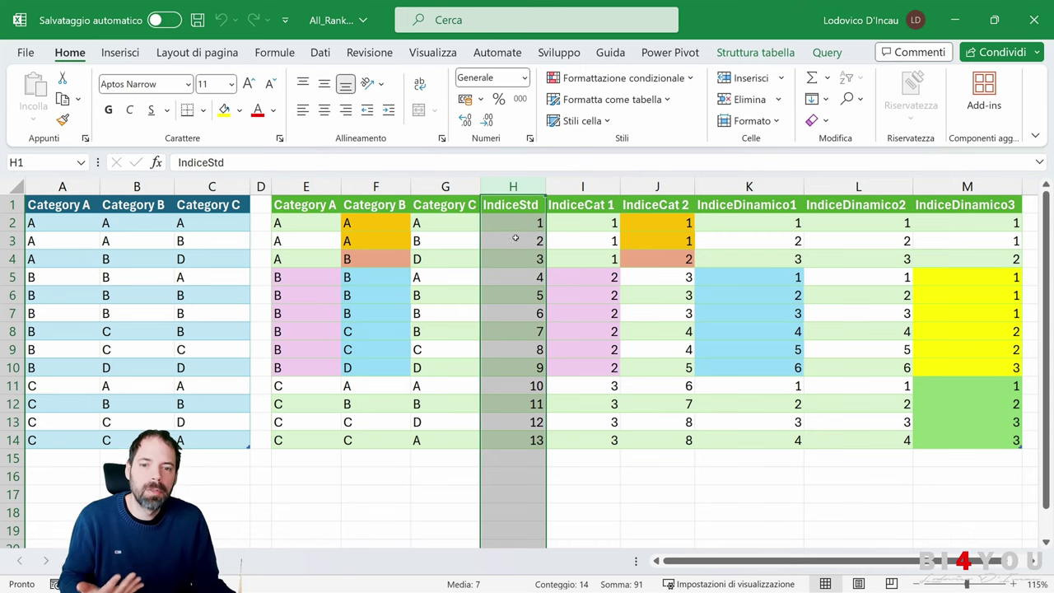
drag(517, 222, 539, 441)
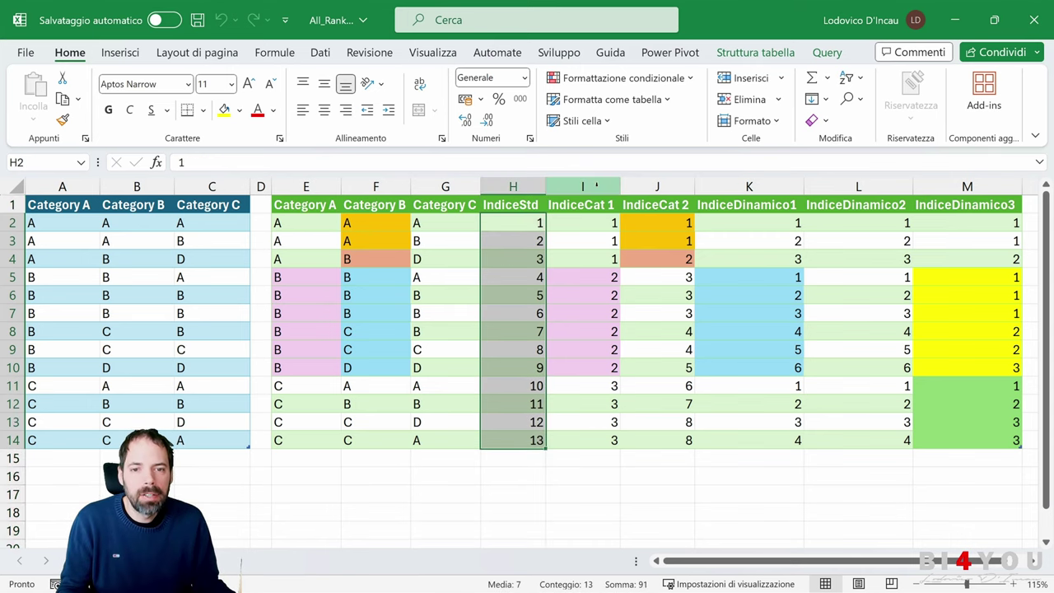
Compare IndiceCat 1 values with the A and B groups in Category A
click(589, 188)
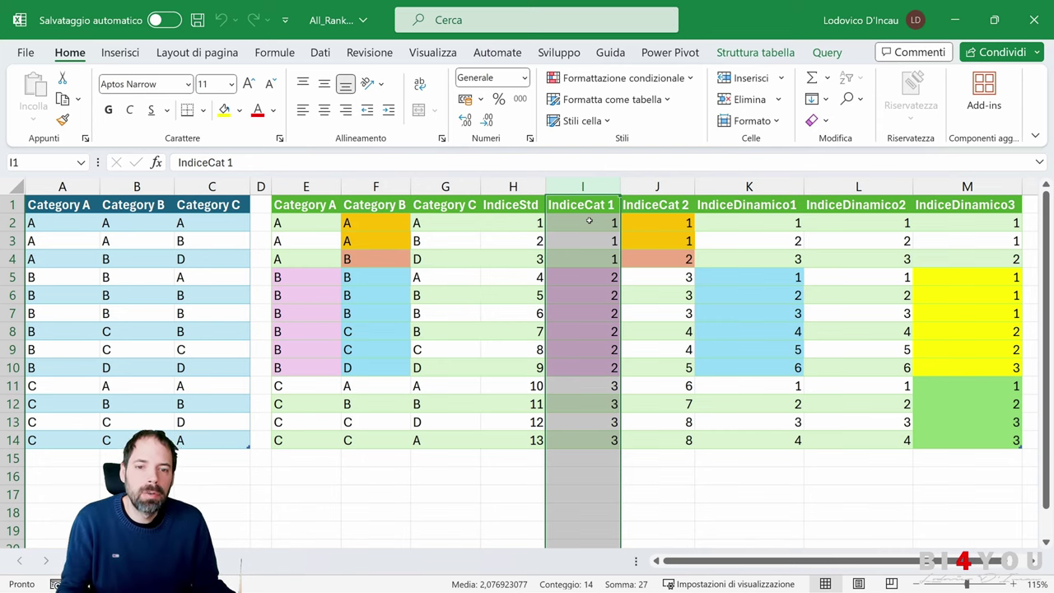
drag(590, 221, 610, 261)
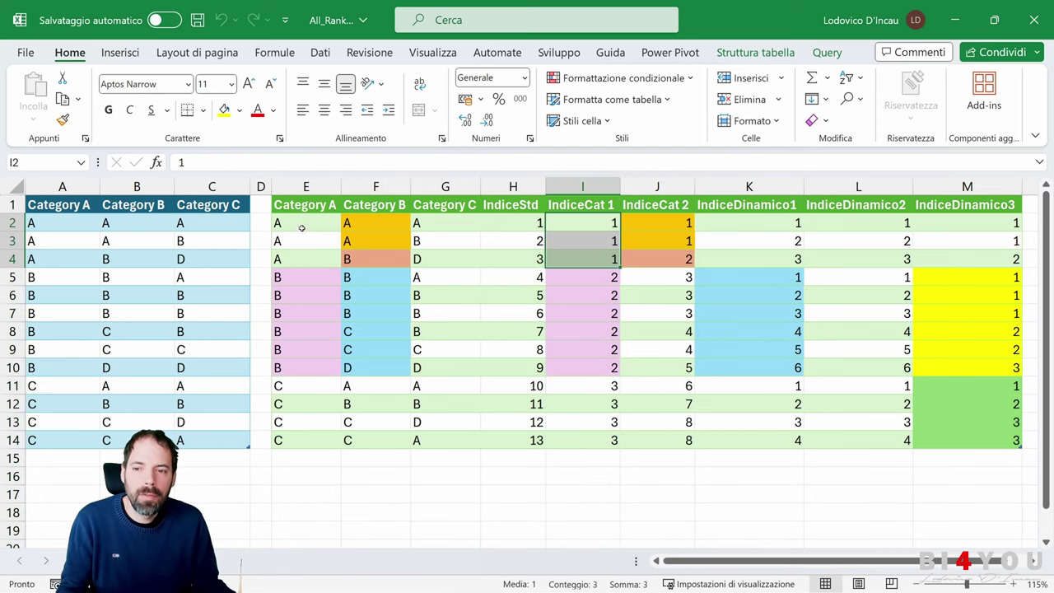
drag(301, 218, 301, 264)
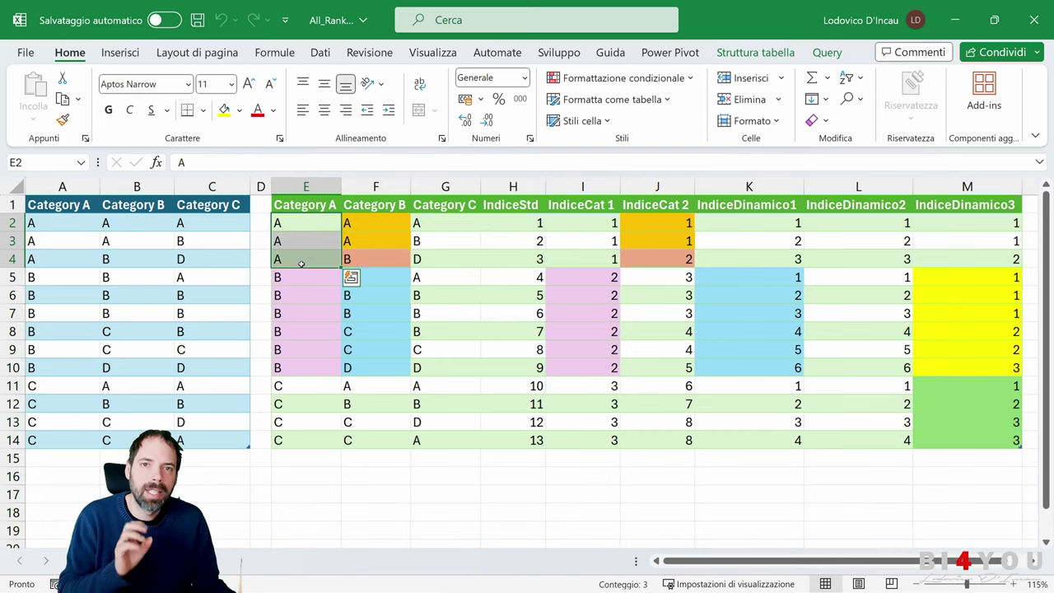
drag(304, 224, 309, 259)
click(599, 262)
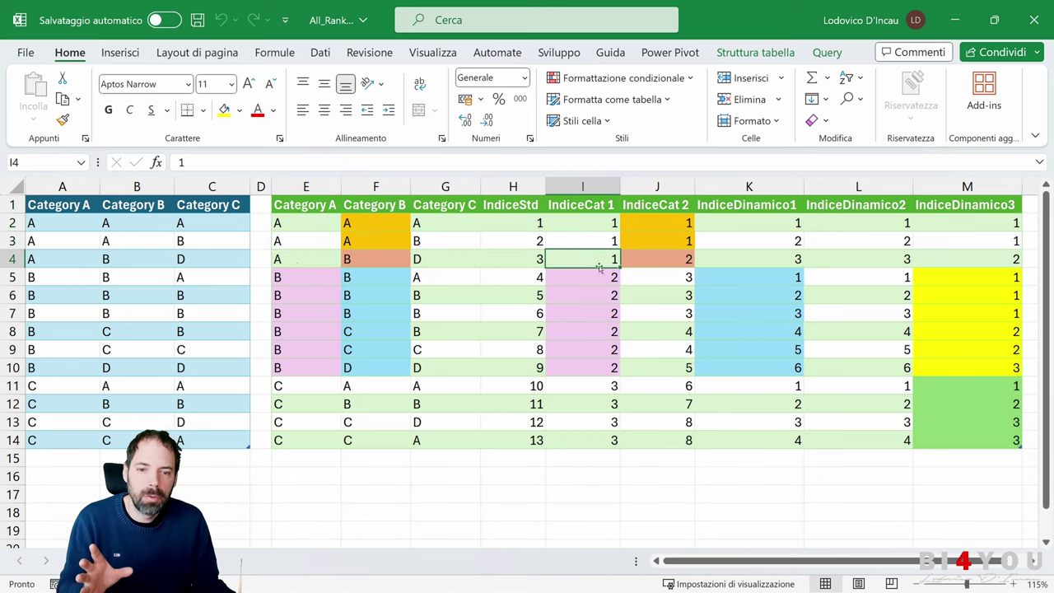
click(294, 273)
drag(582, 278, 597, 351)
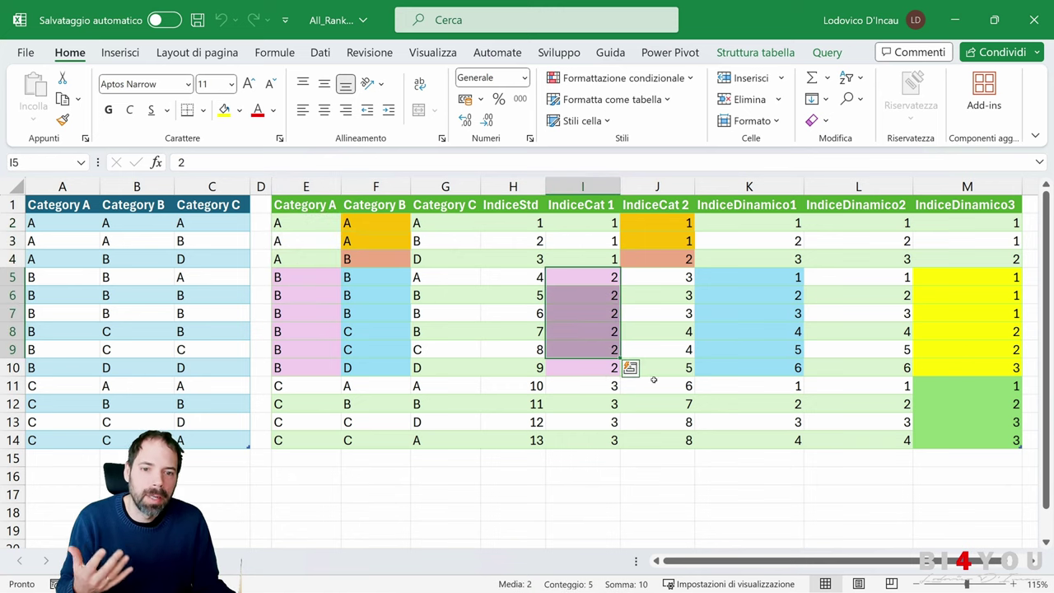
Compare IndiceCat 2 values in J2:J4 with the A values in Category A and B
click(657, 186)
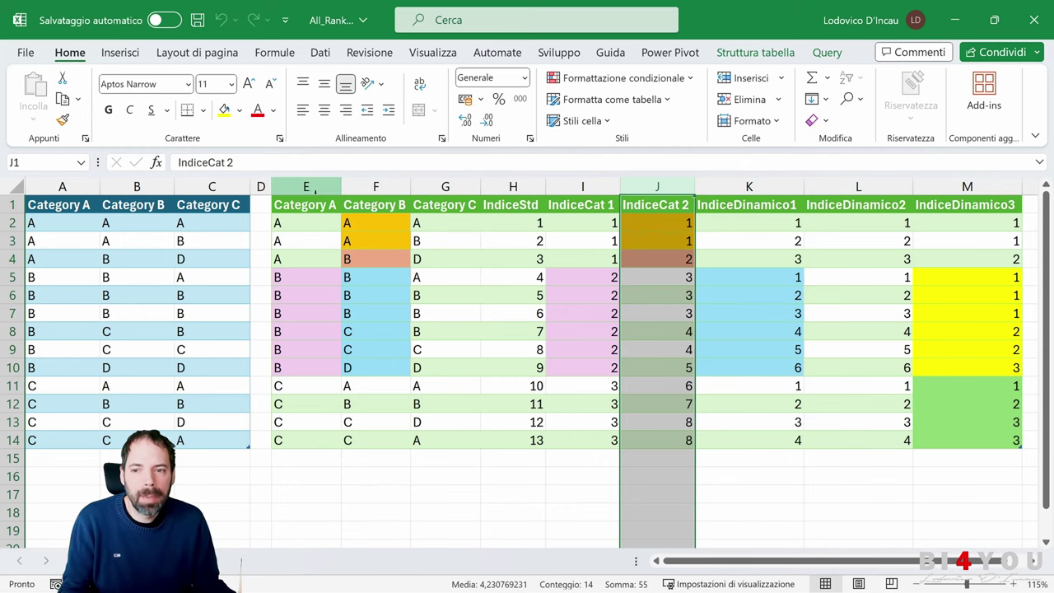
drag(305, 186, 363, 192)
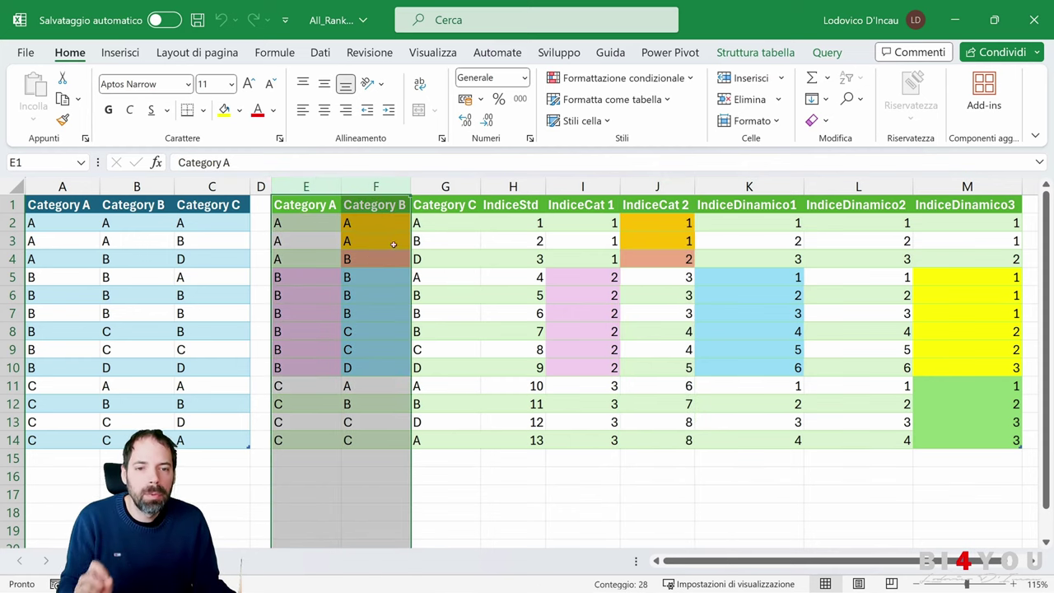
drag(684, 219, 684, 240)
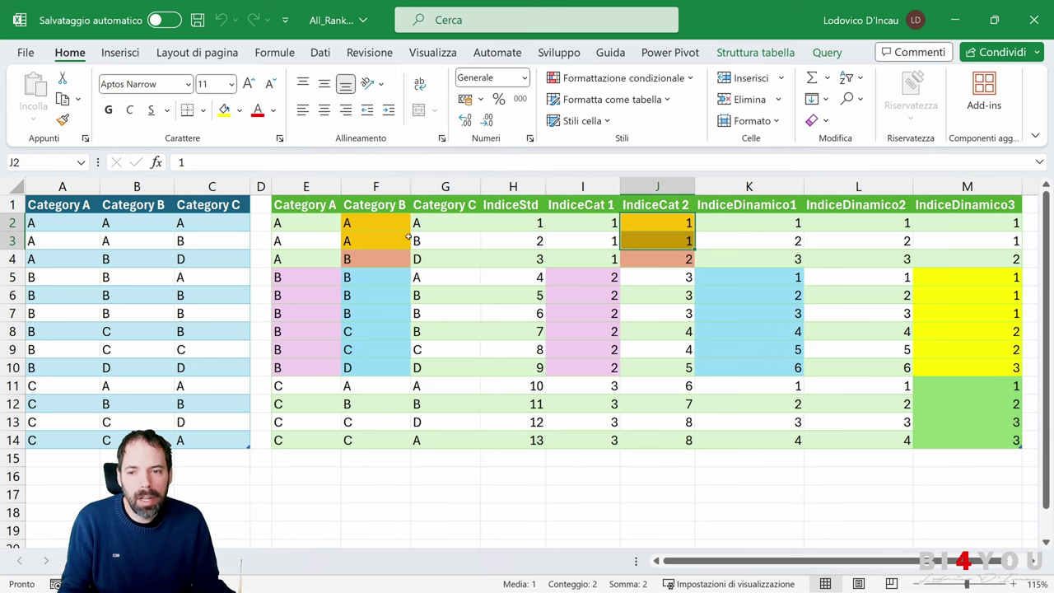
drag(360, 224, 358, 311)
click(669, 259)
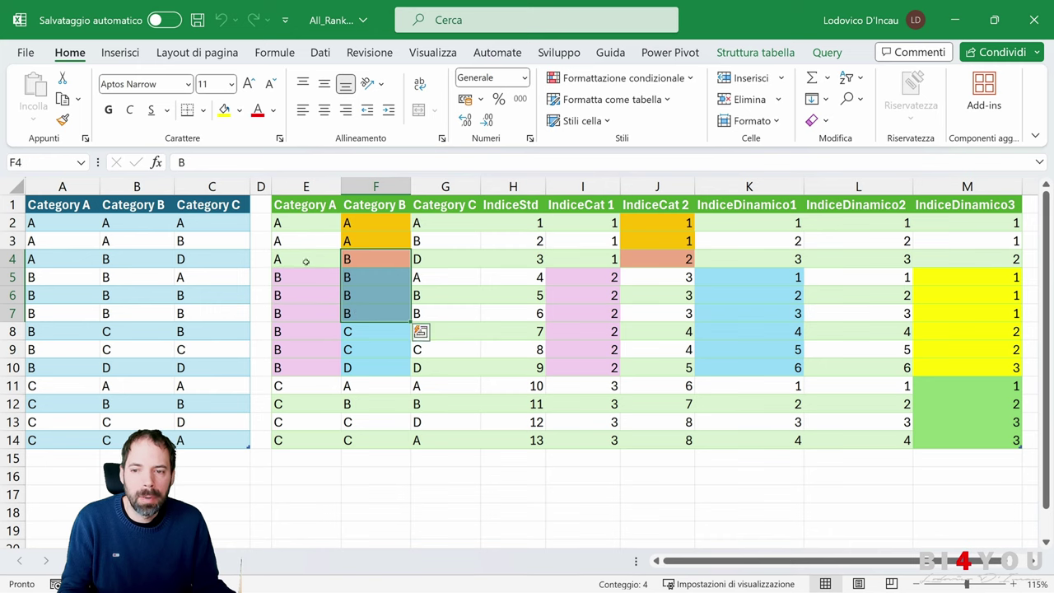
click(306, 262)
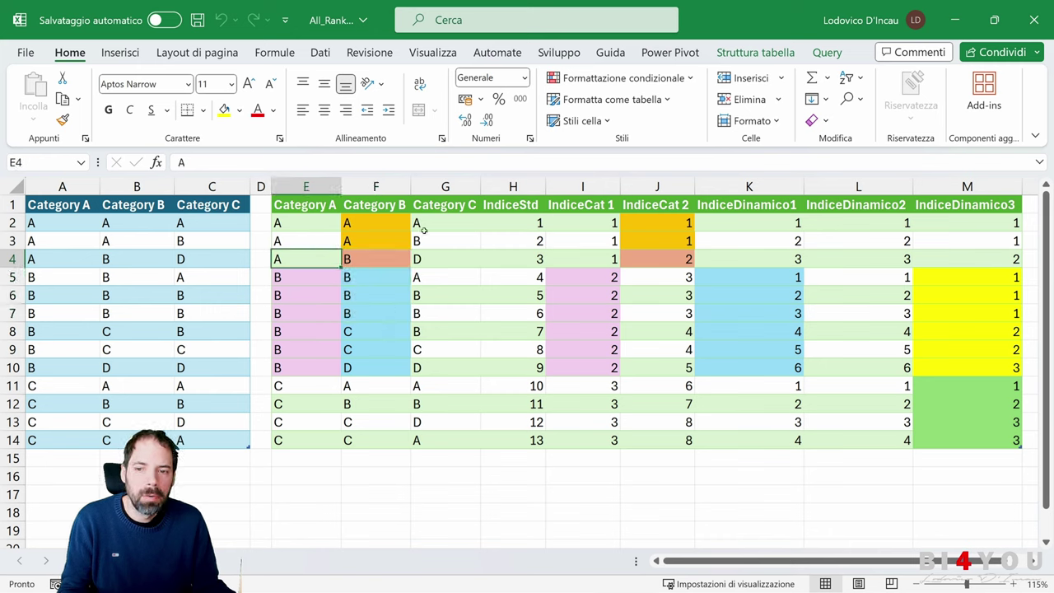
click(302, 187)
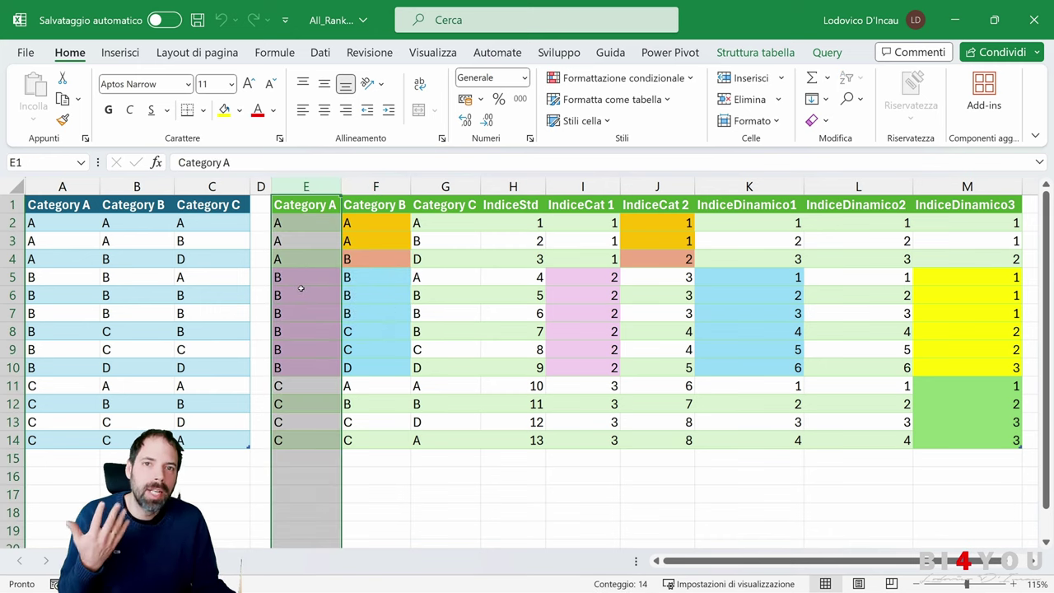
Match IndiceCat 2 values J4:J10 against the Category B values in F4:F10
drag(687, 224, 683, 236)
click(696, 258)
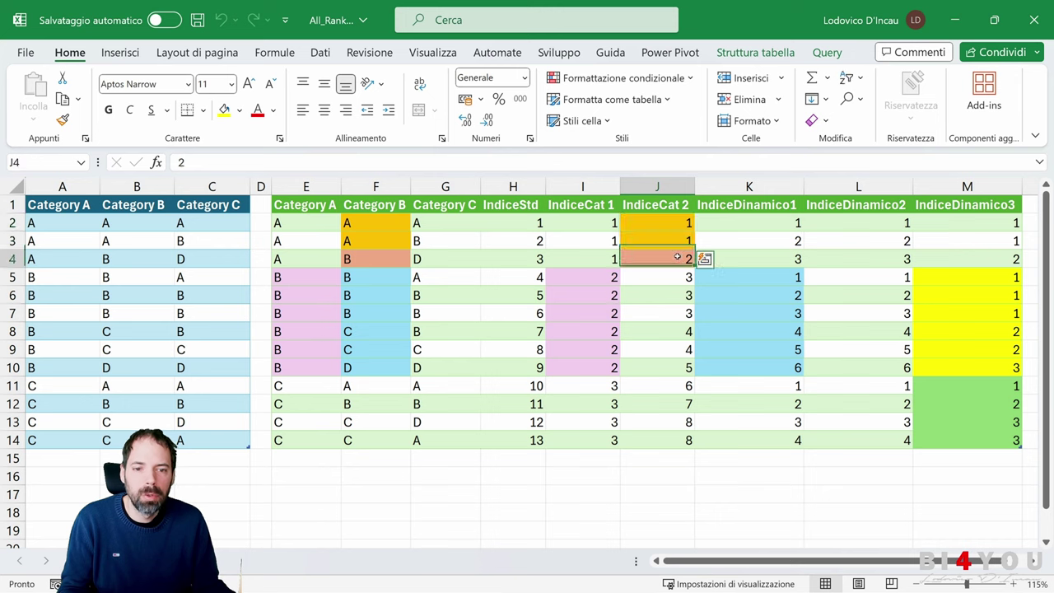
click(365, 258)
click(297, 261)
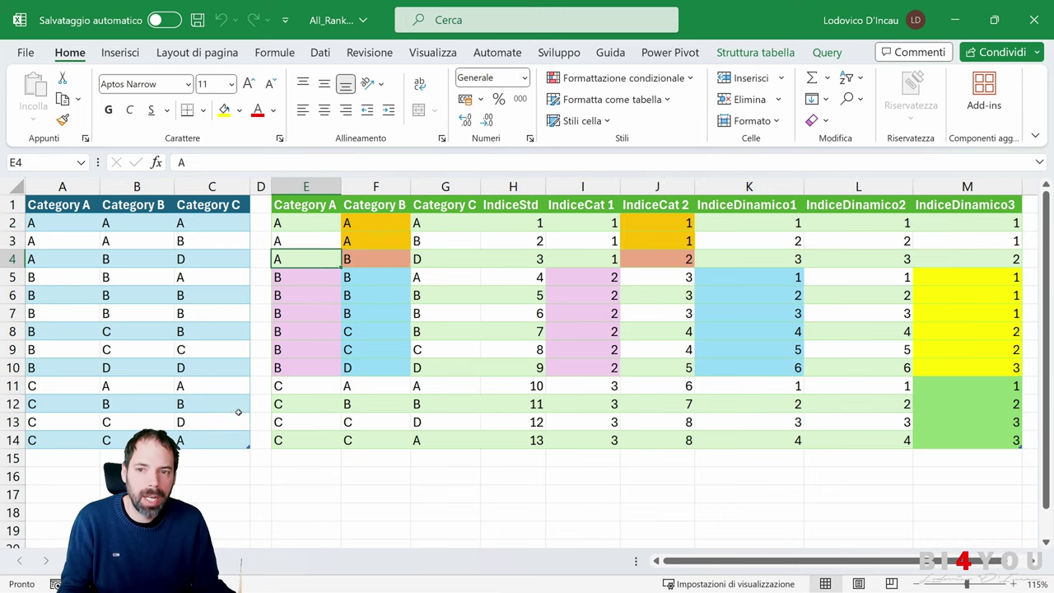
click(296, 280)
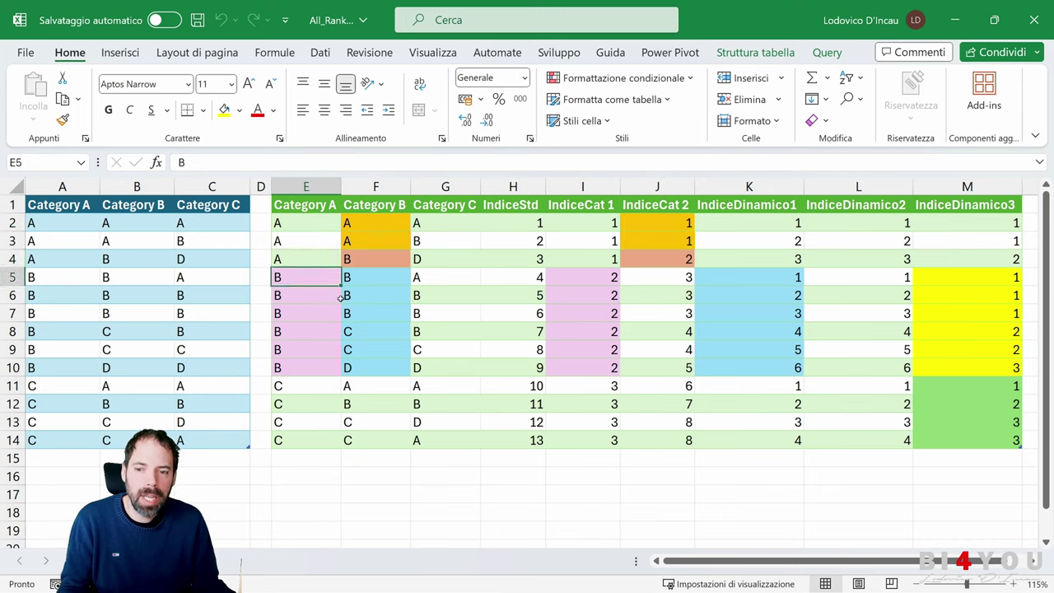
drag(367, 277, 367, 309)
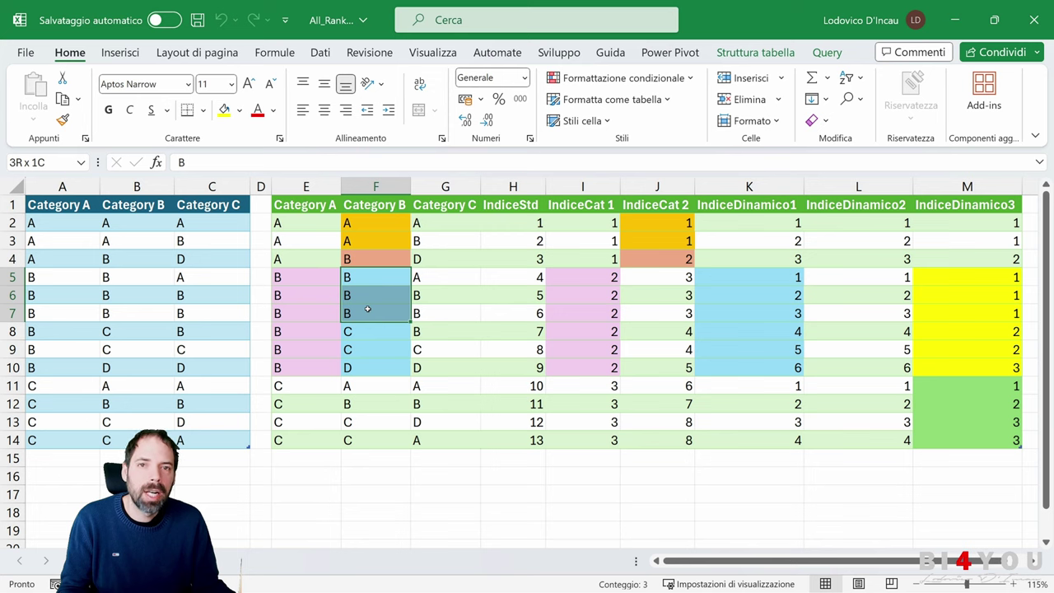
drag(683, 274, 676, 445)
click(684, 367)
click(356, 366)
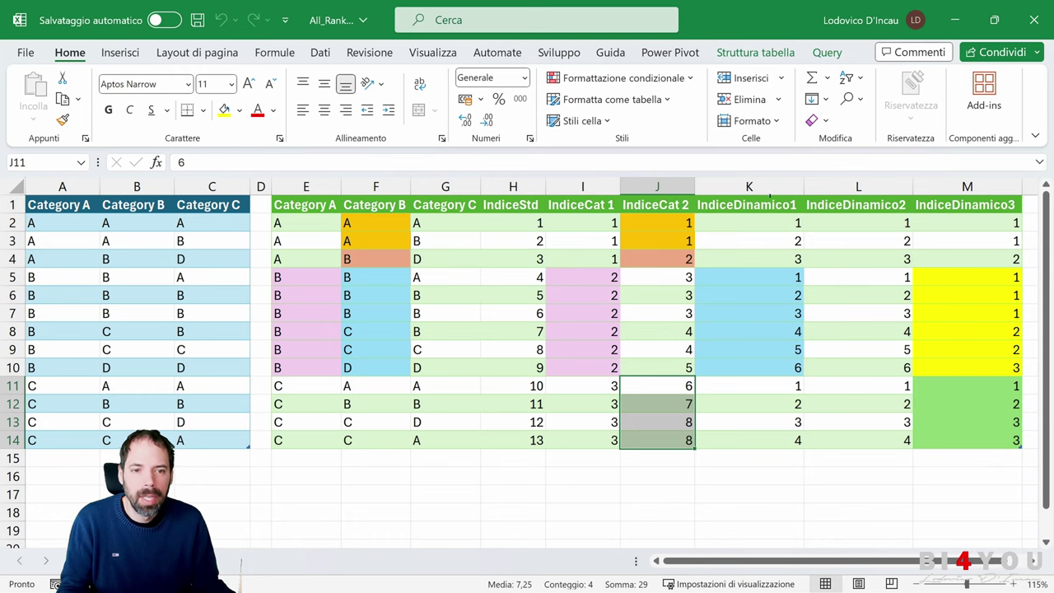
Compare the IndiceDinamico1 values with IndiceCat 1 and the Category A groups
click(756, 188)
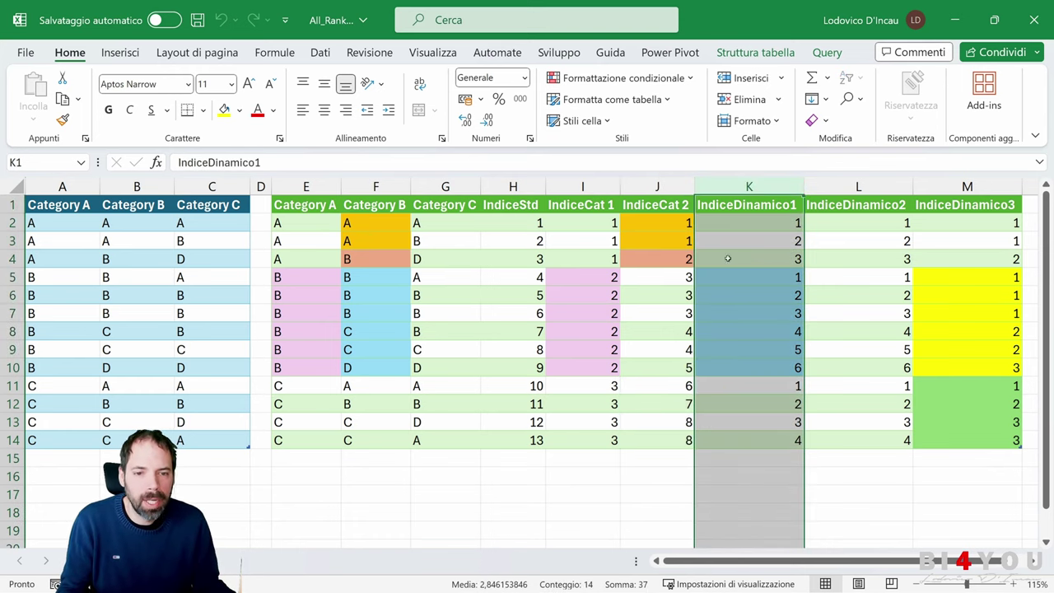
drag(582, 187, 659, 187)
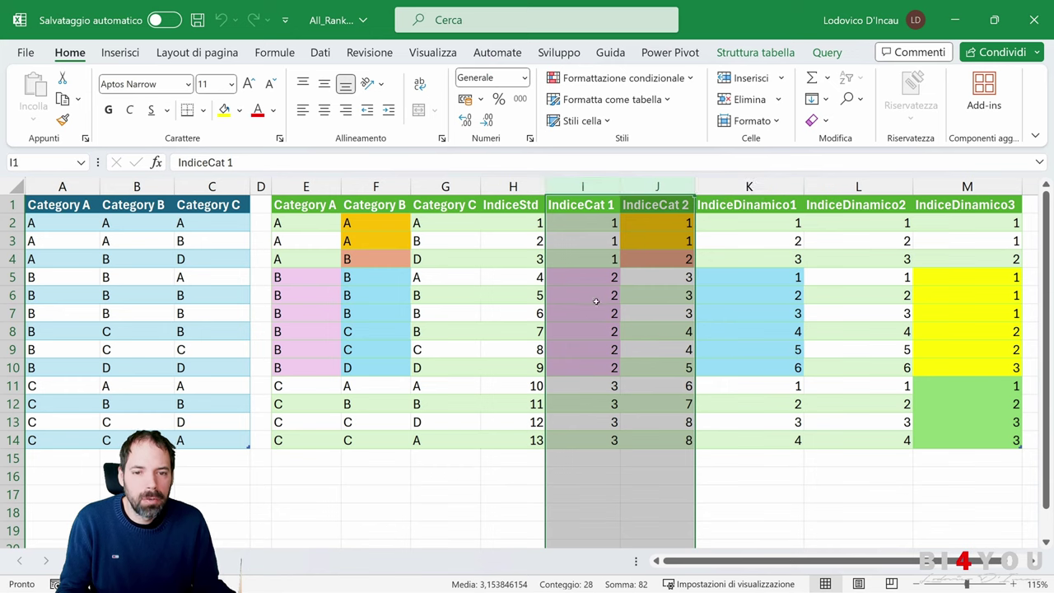
drag(607, 277, 597, 430)
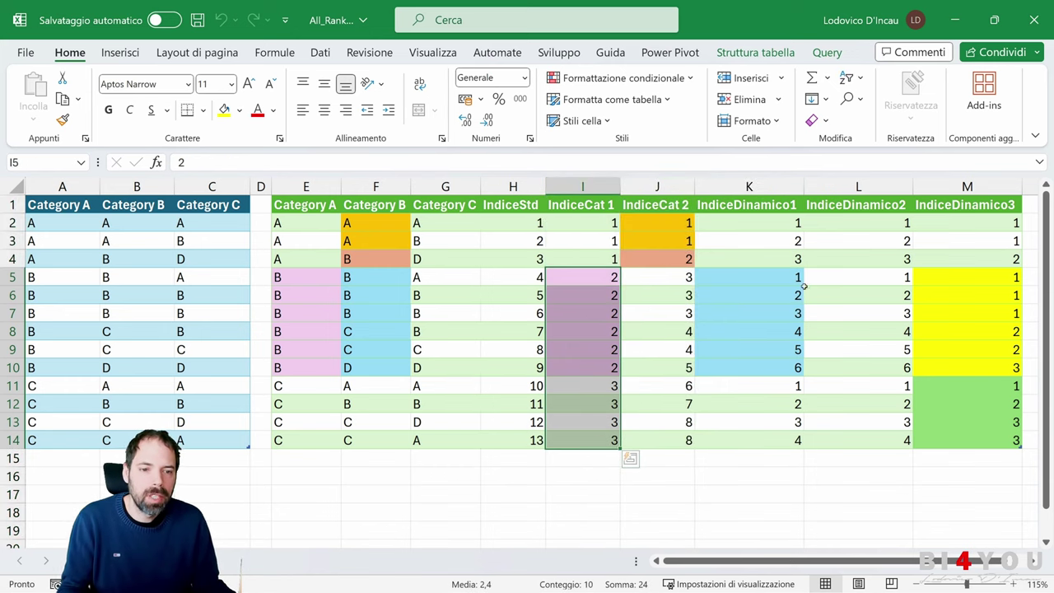
click(781, 277)
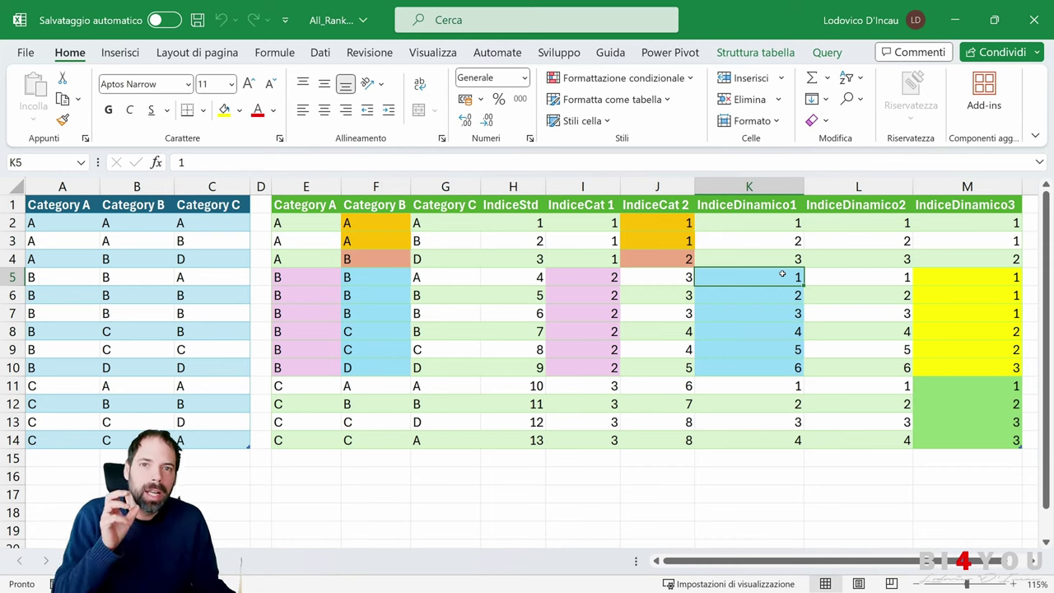
click(787, 223)
drag(787, 223, 789, 259)
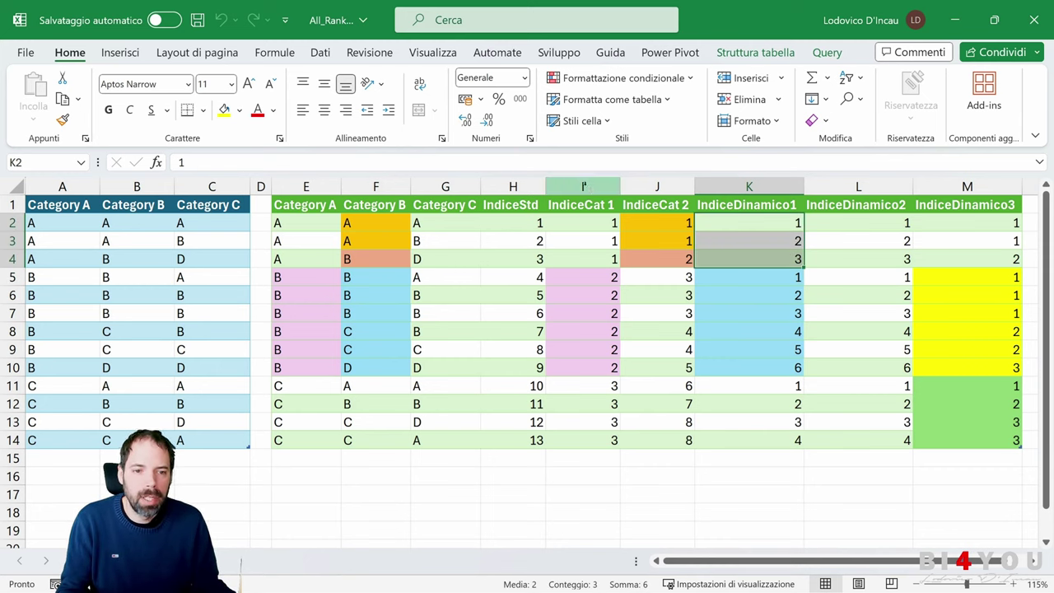
click(584, 187)
click(792, 222)
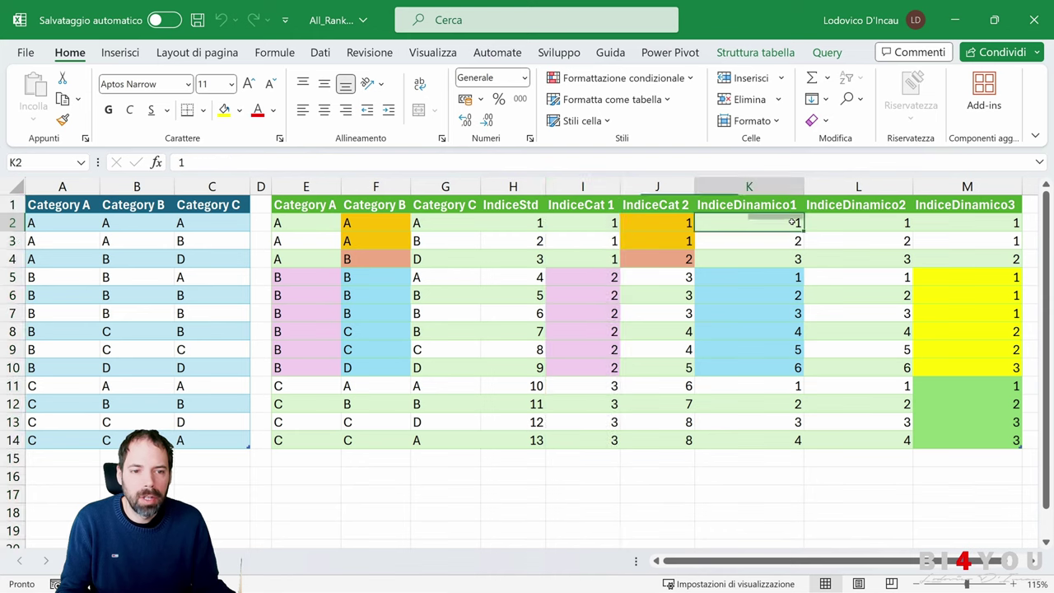
drag(792, 222, 762, 364)
click(589, 279)
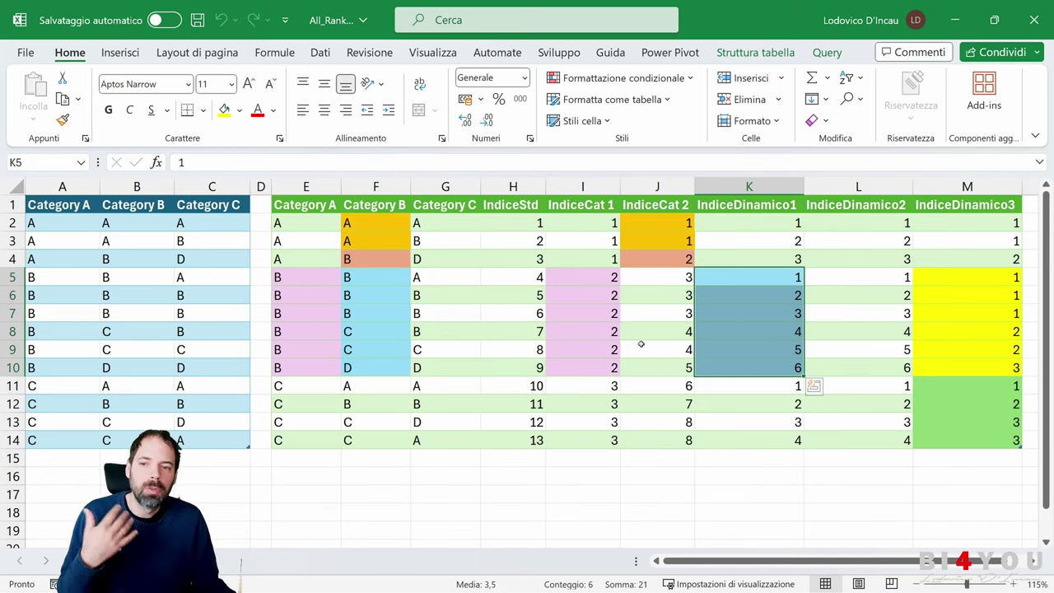
drag(303, 229, 306, 368)
click(310, 281)
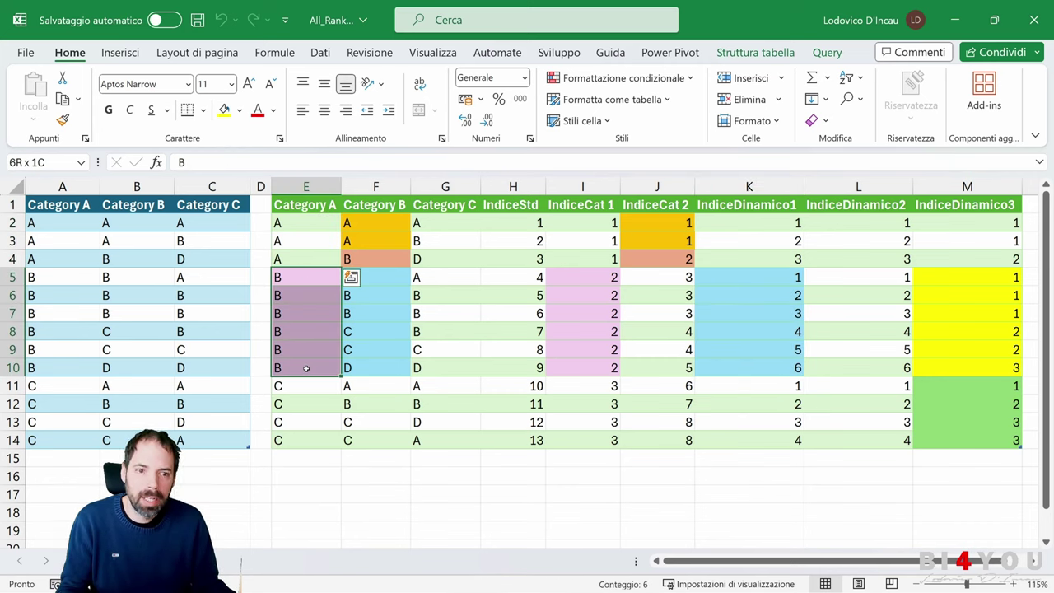
Inspect the IndiceDinamico2 and IndiceDinamico3 columns against Category A and B
click(861, 186)
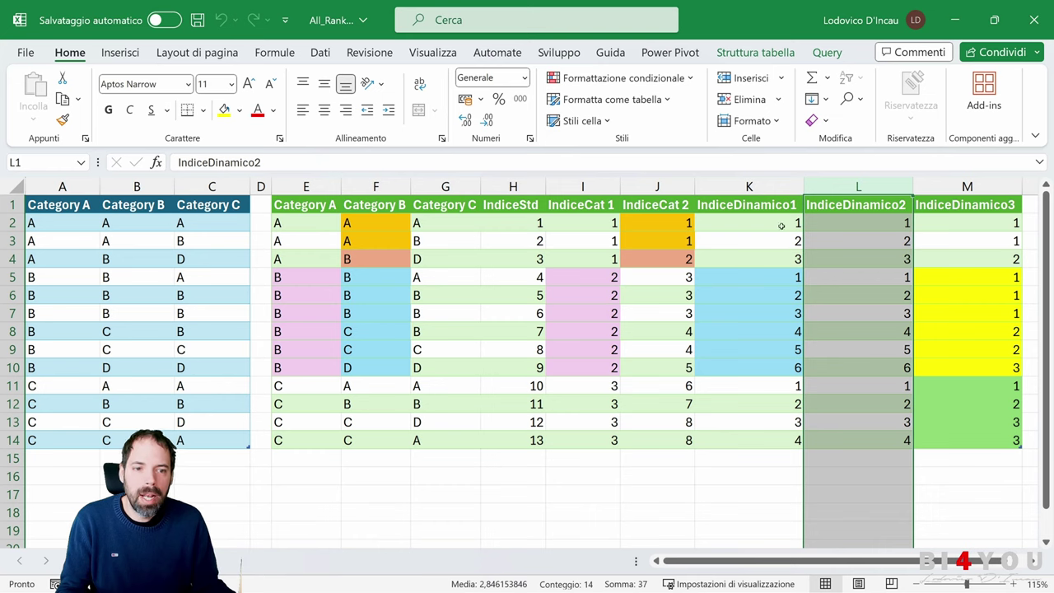
click(749, 186)
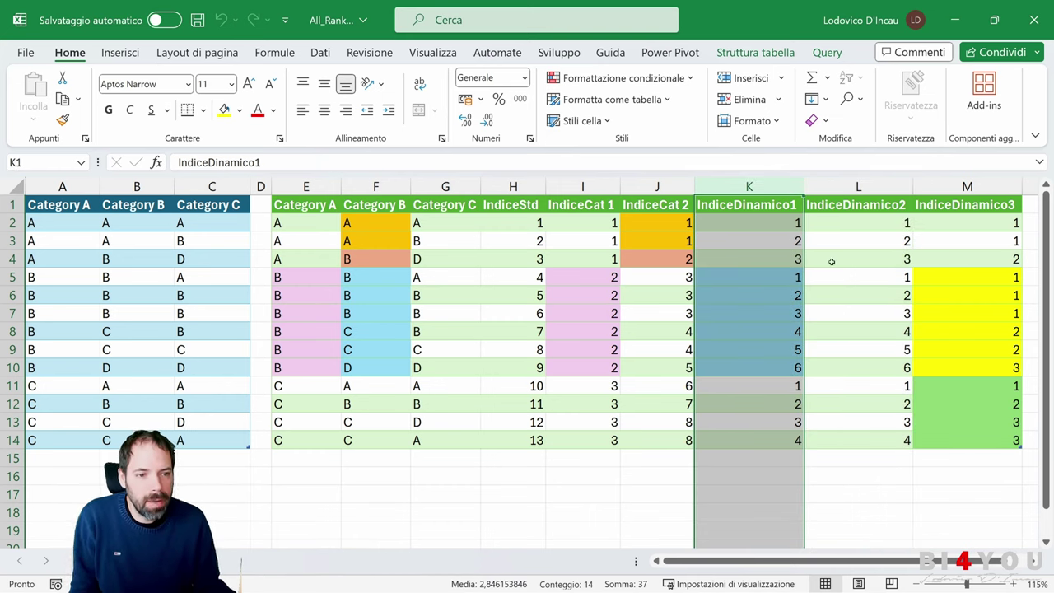
click(955, 205)
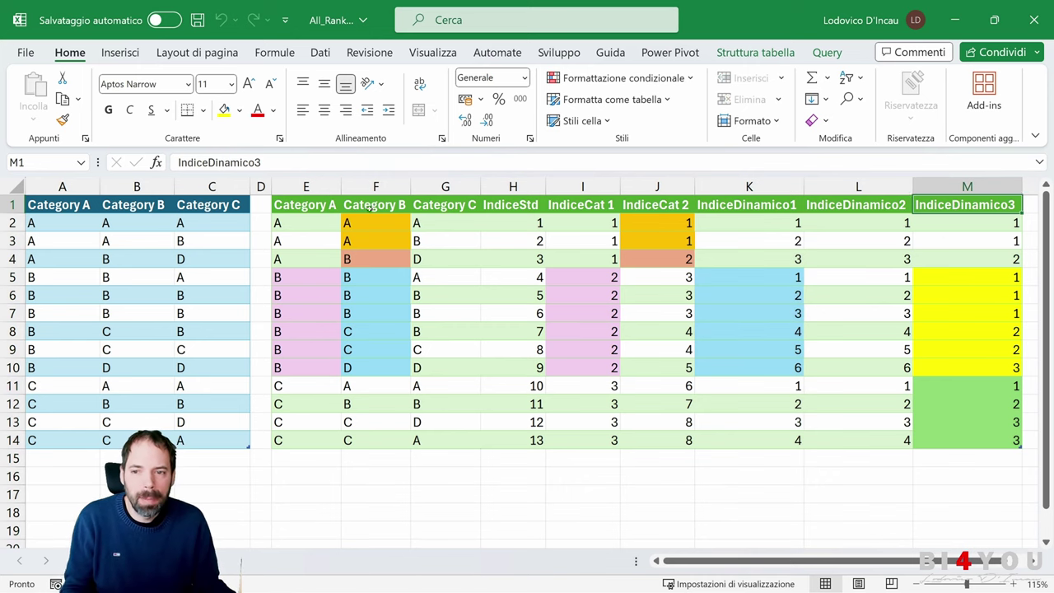
click(316, 189)
drag(317, 188, 375, 188)
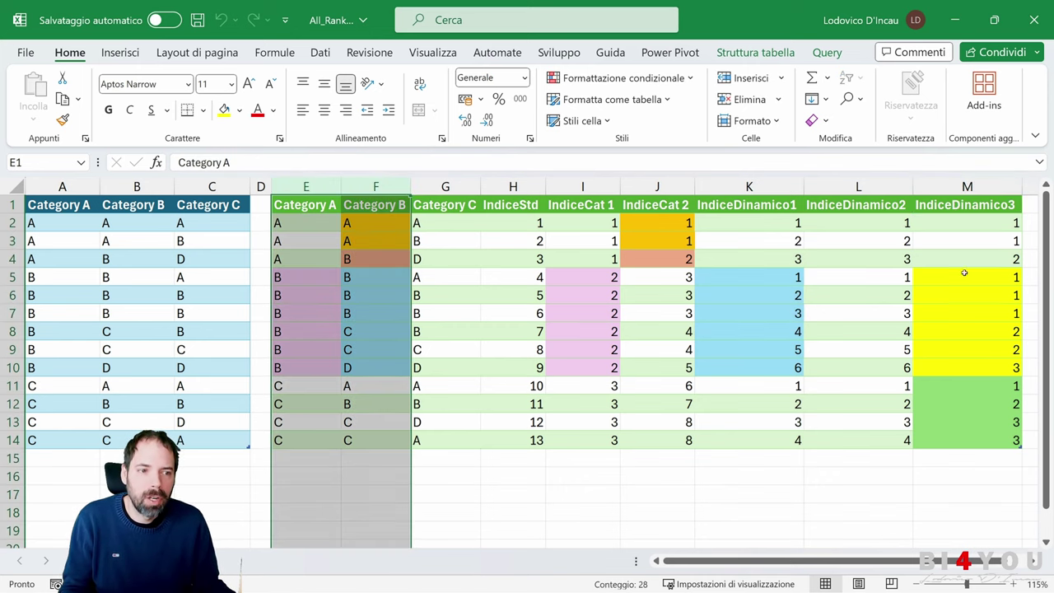
drag(1003, 219, 1003, 245)
click(1003, 261)
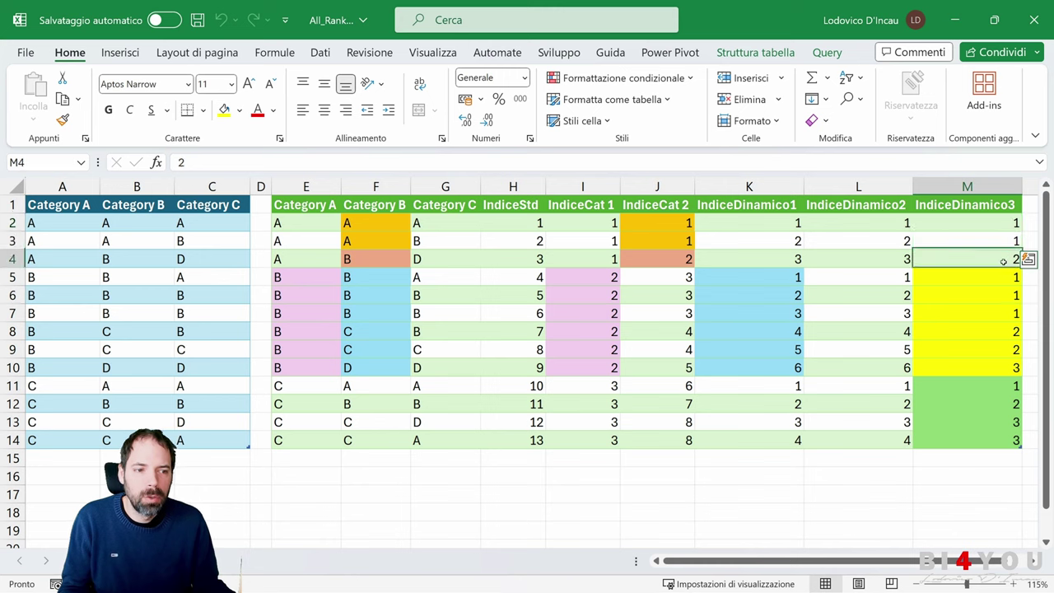
Compare IndiceDinamico3 values per group, including category C, with IndiceCat 2
click(669, 188)
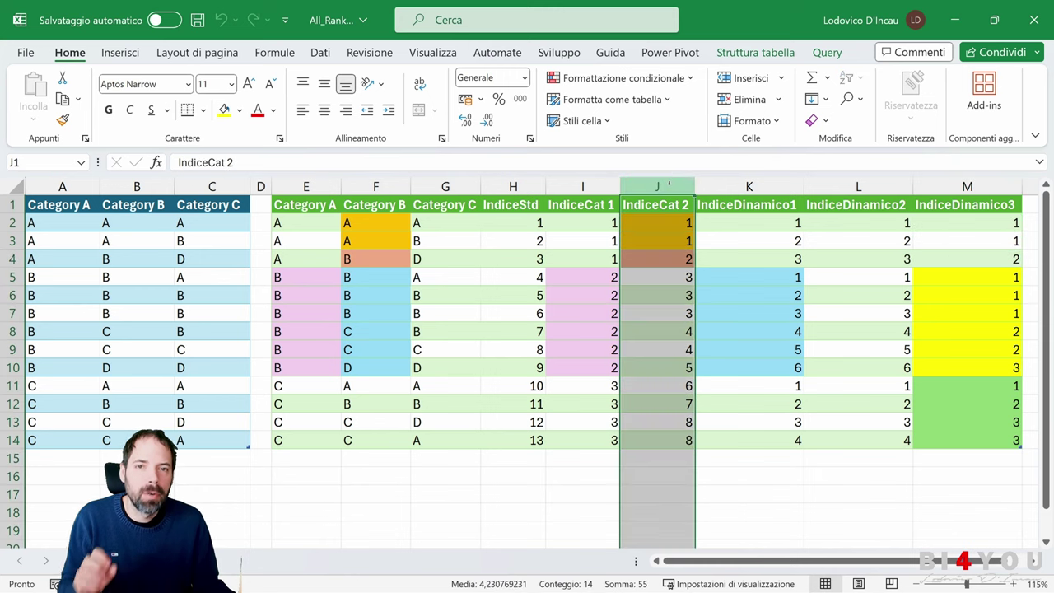
click(673, 278)
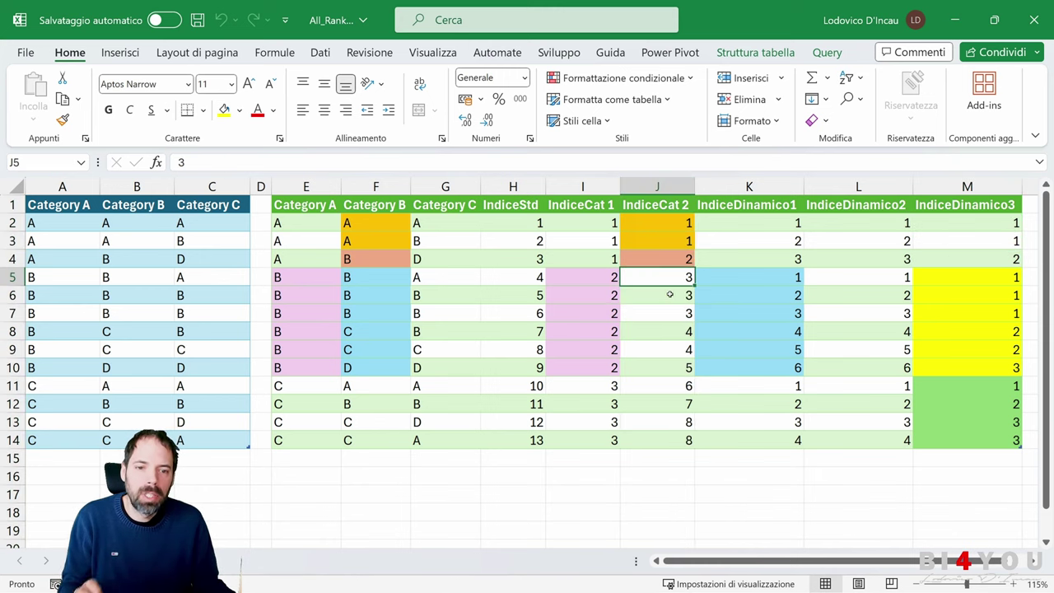
click(994, 276)
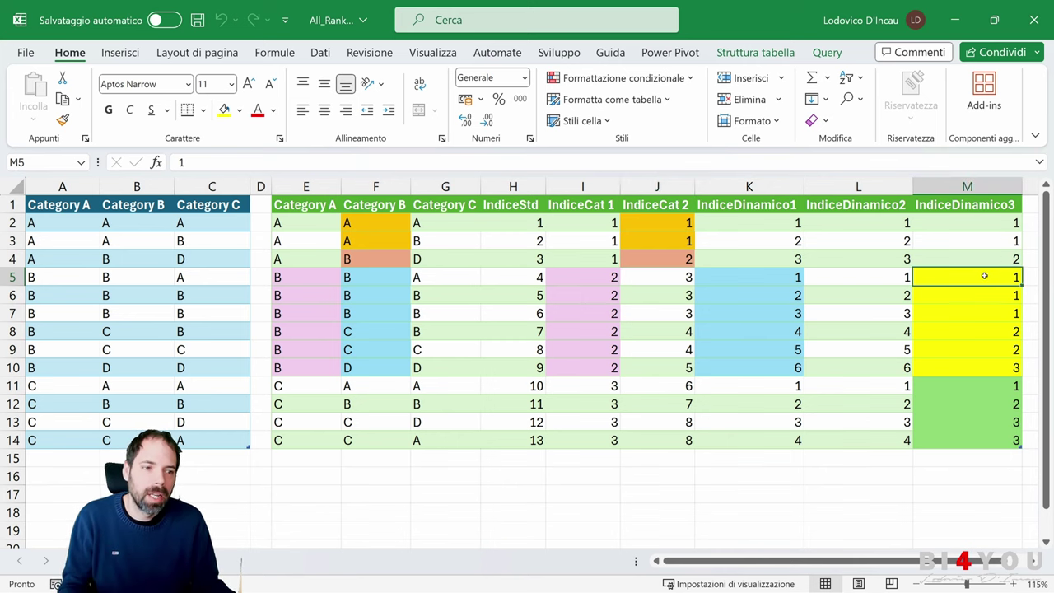
drag(984, 276, 989, 349)
click(992, 367)
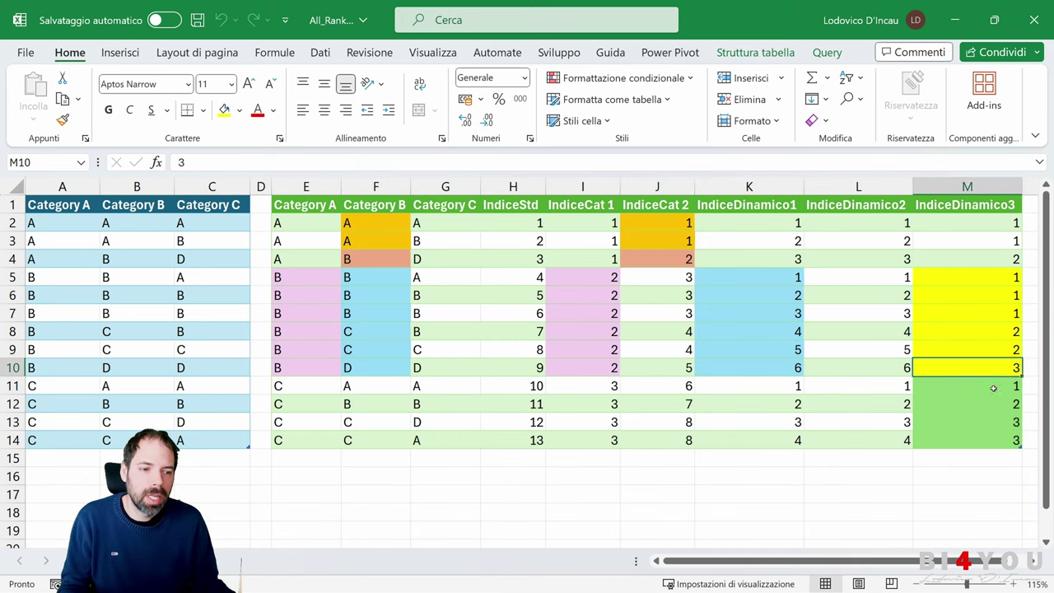
drag(994, 388, 990, 445)
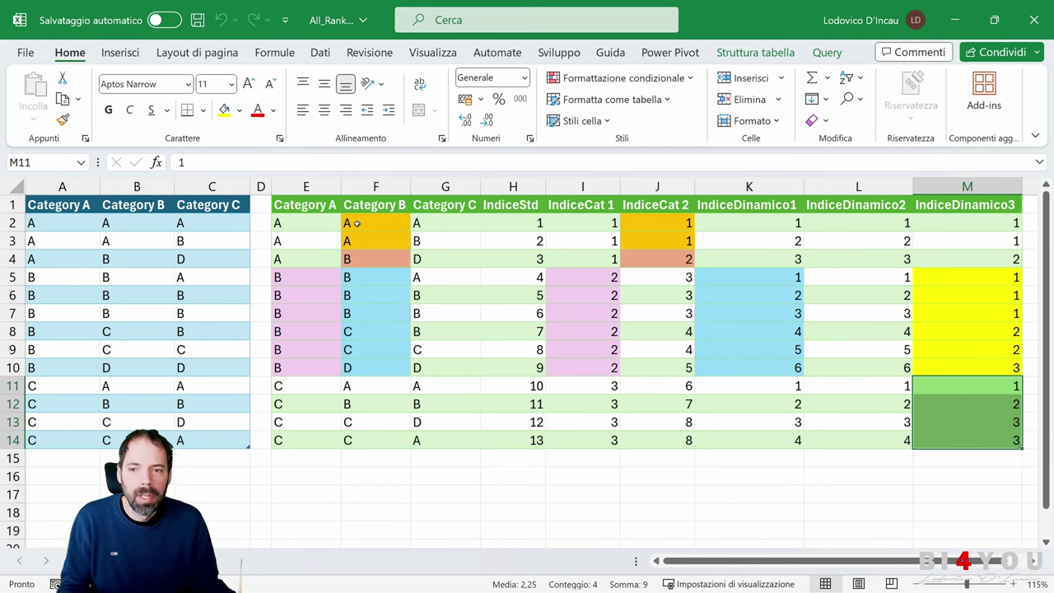
click(313, 207)
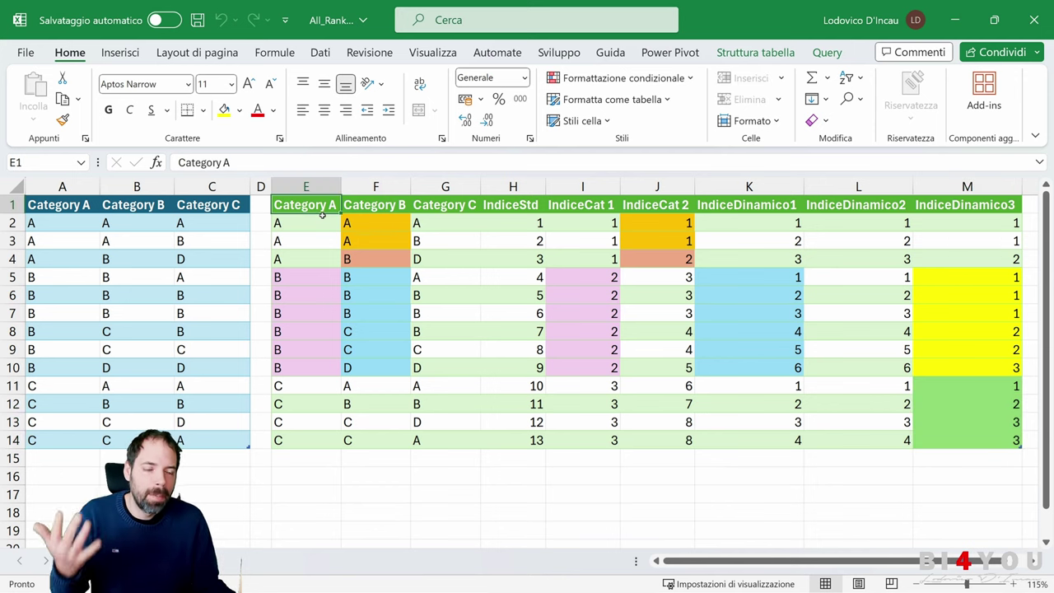
Select the source table A1:C14 and open Dati > Recupera dati
click(220, 191)
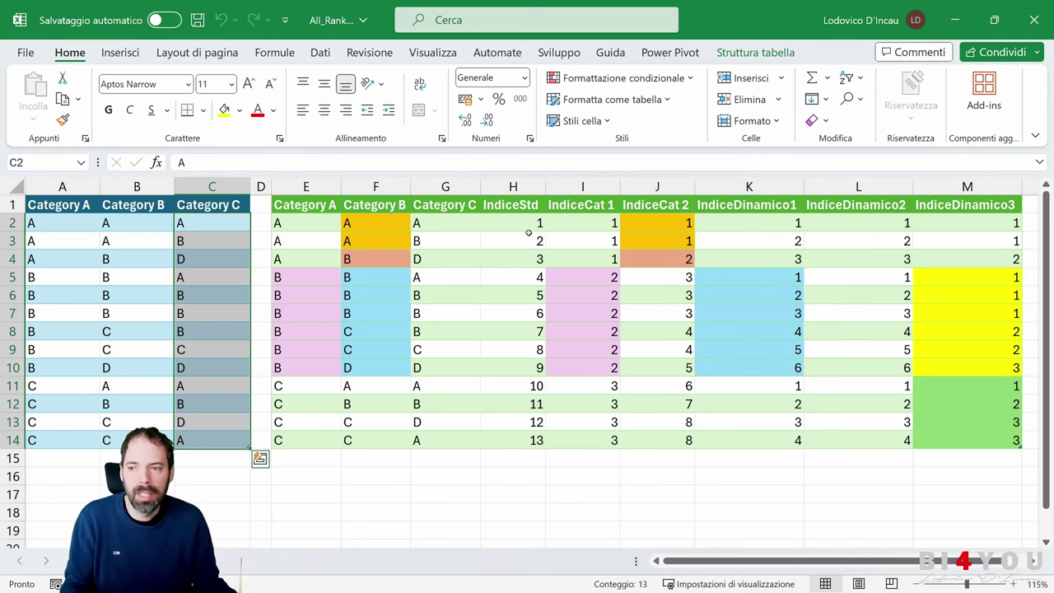
click(51, 204)
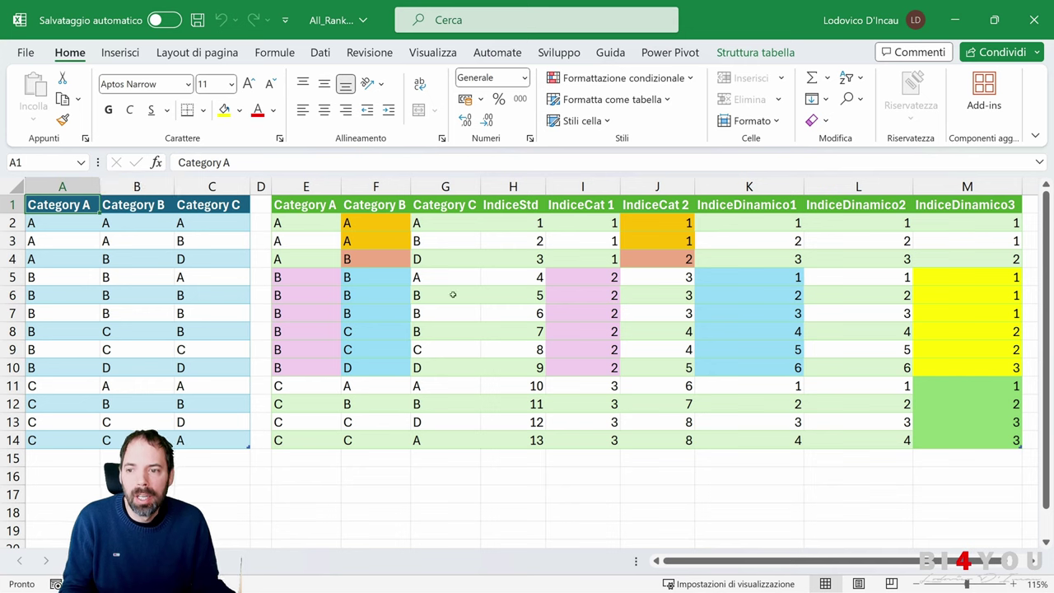
drag(202, 206, 49, 440)
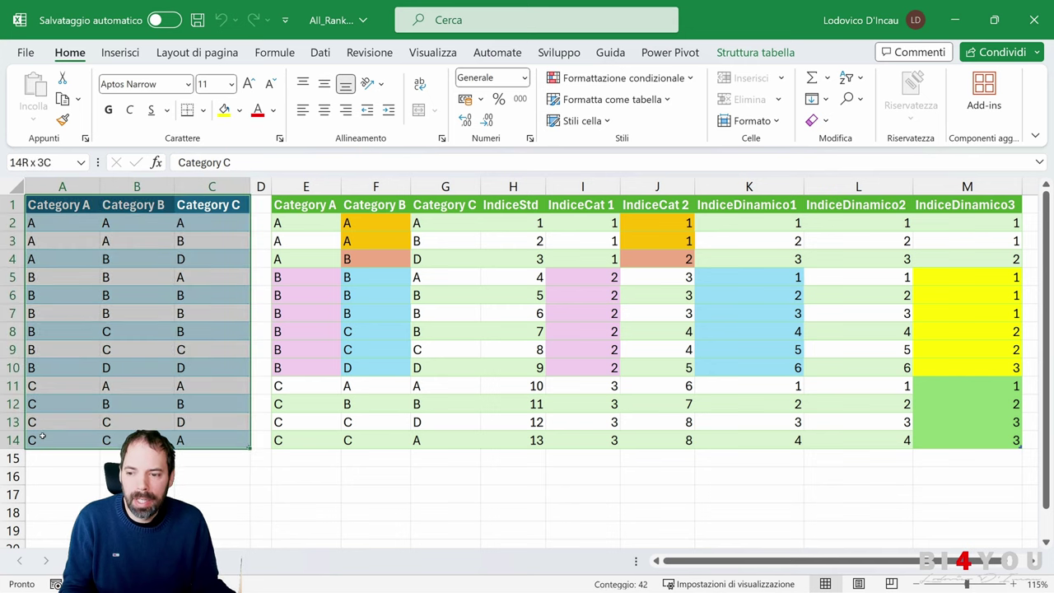
click(320, 52)
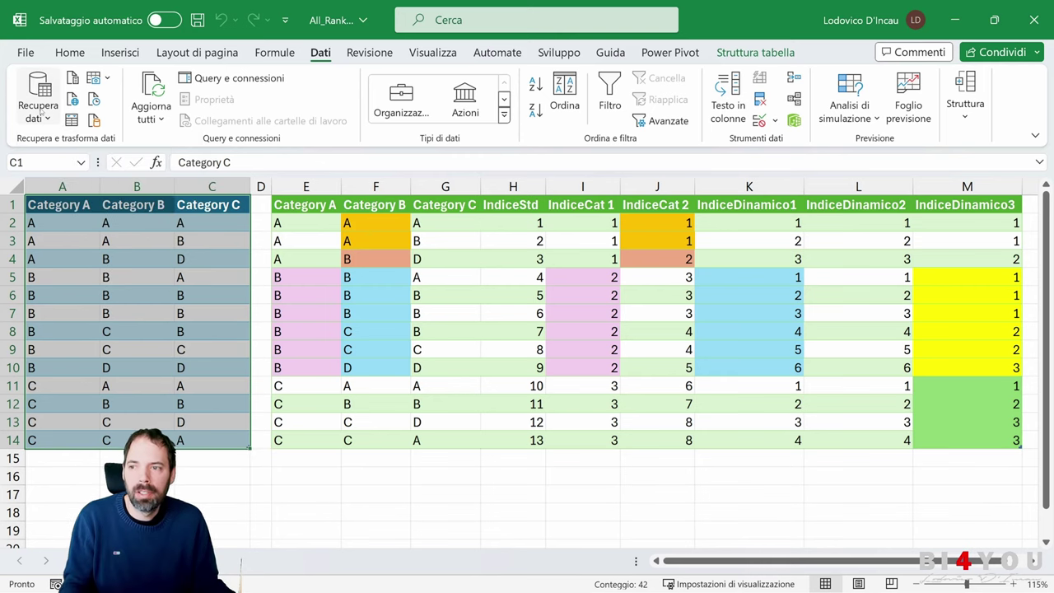
click(39, 105)
Launch the Power Query editor and preview the TbRank query's source step data
click(95, 385)
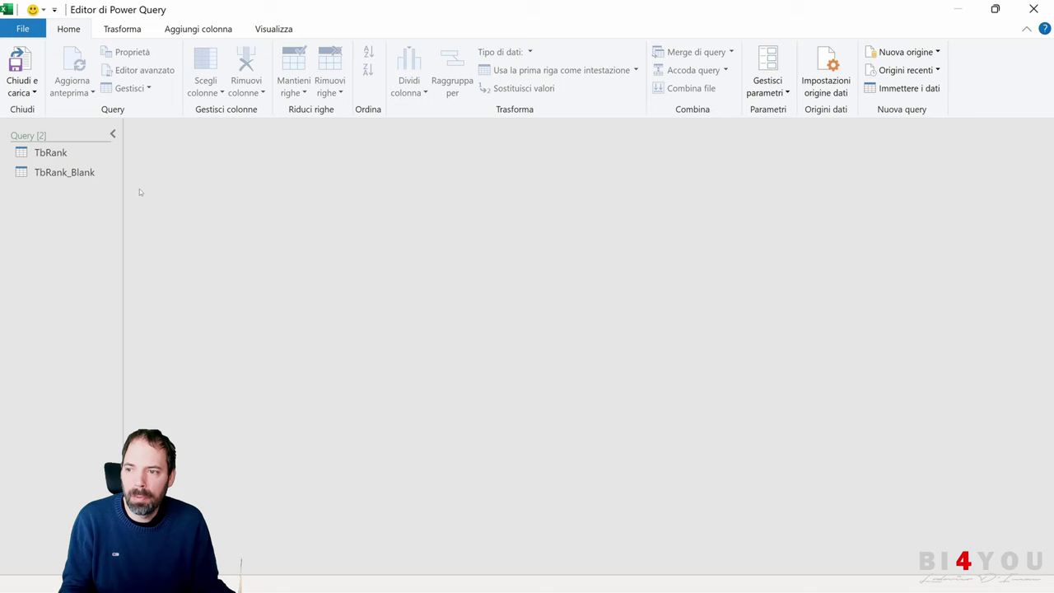
click(50, 152)
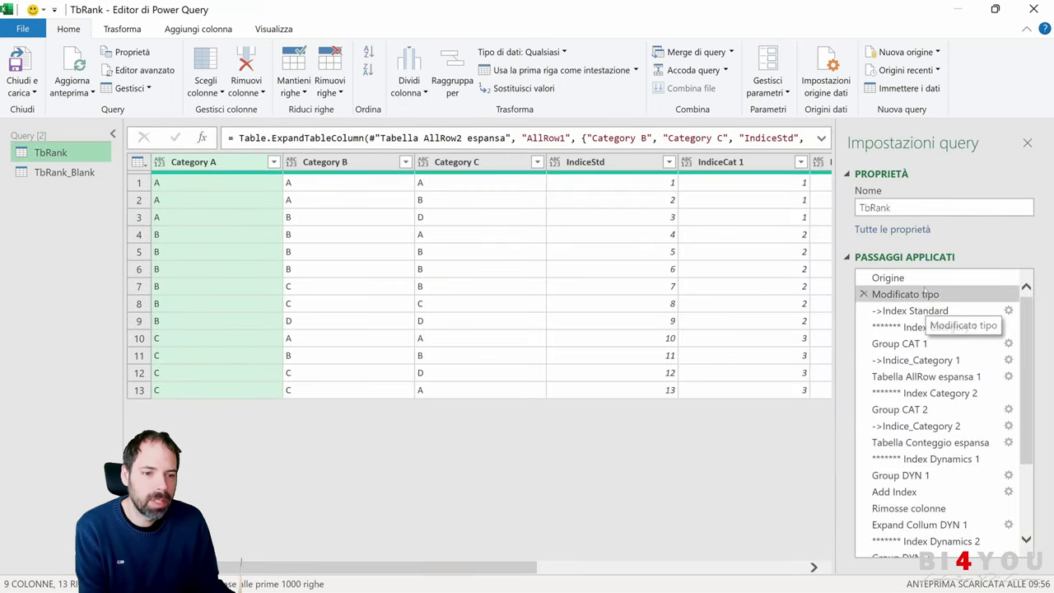
click(890, 278)
scroll(928, 395, down, 3)
scroll(928, 401, up, 5)
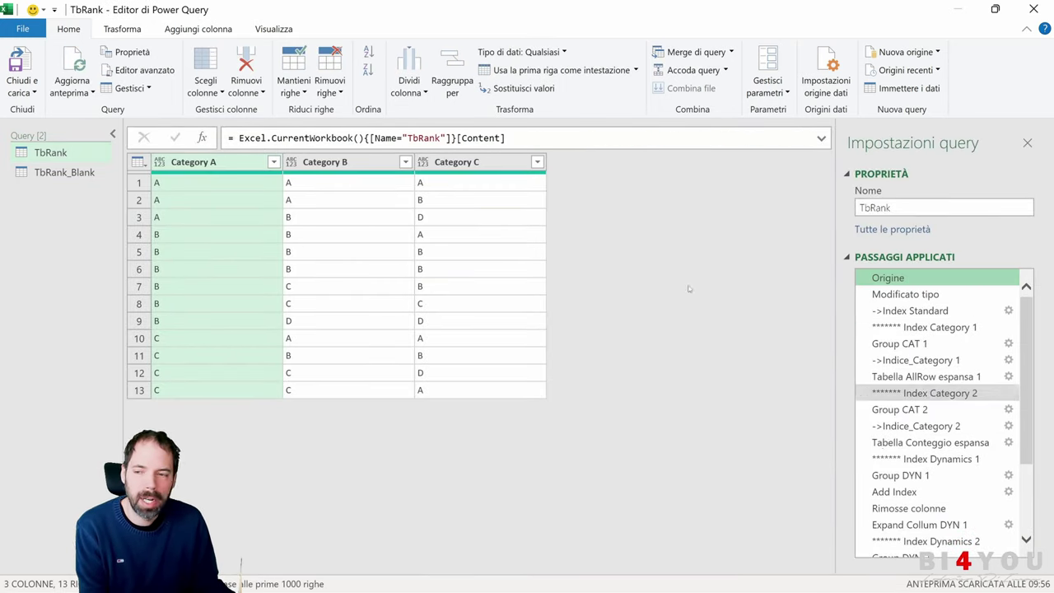
Compare TbRank_Blank with TbRank's changed-type and standard index steps, ending on TbRank_Blank
click(64, 173)
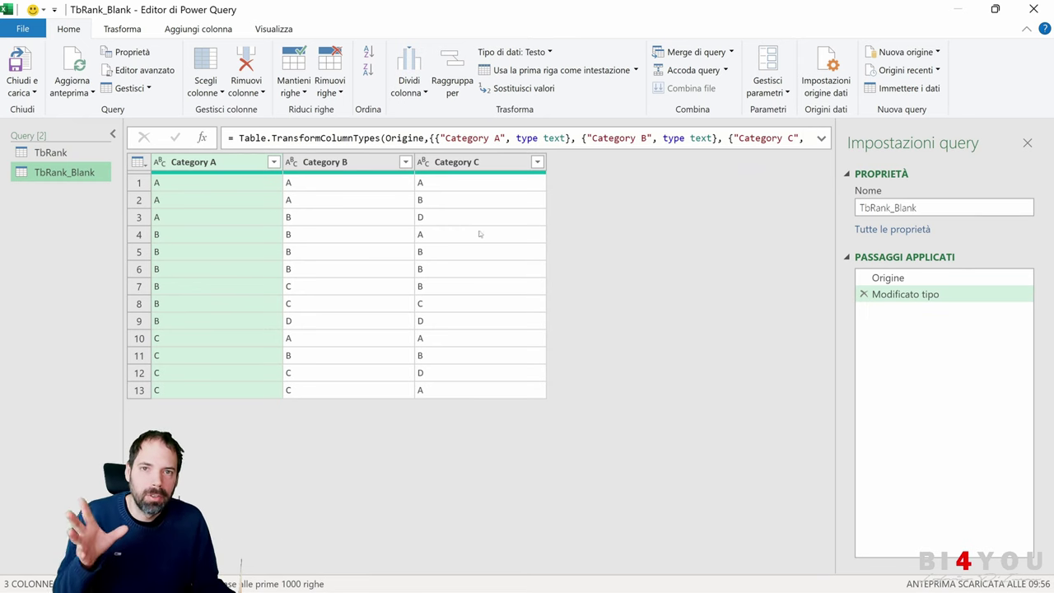
click(51, 154)
scroll(939, 395, up, 10)
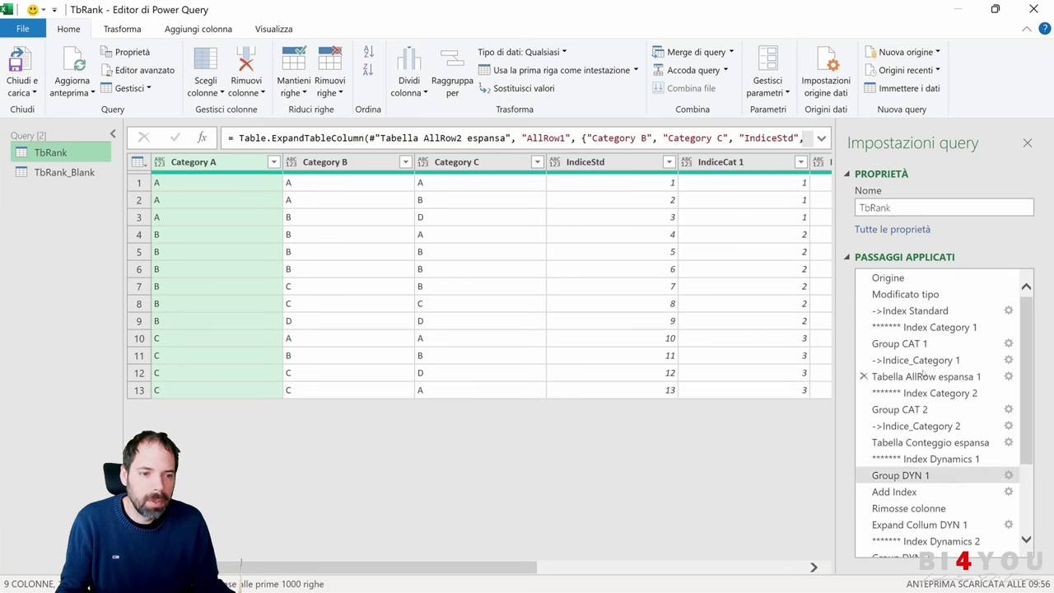
click(905, 297)
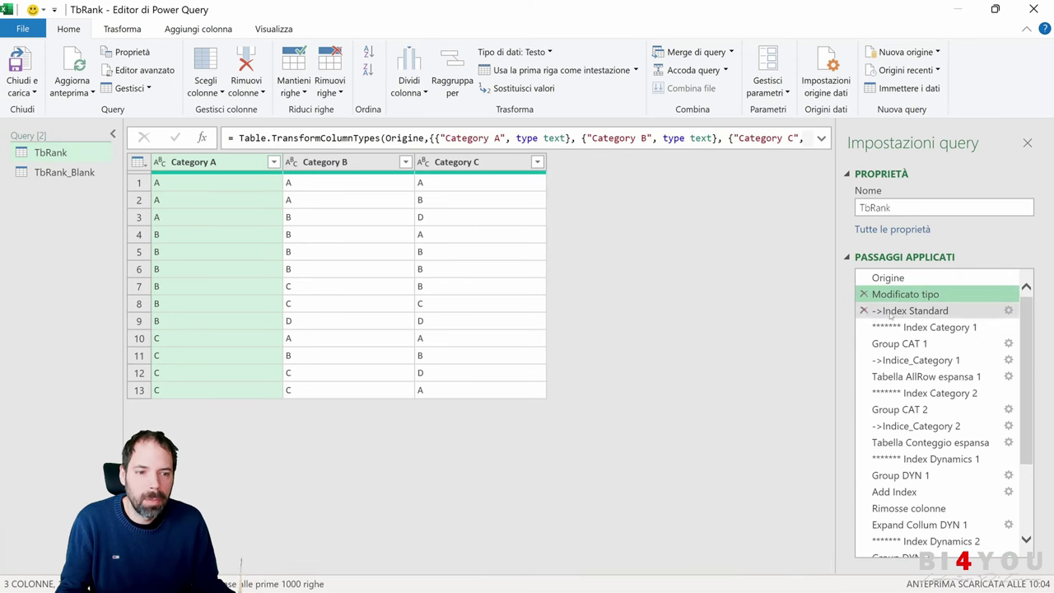
click(913, 309)
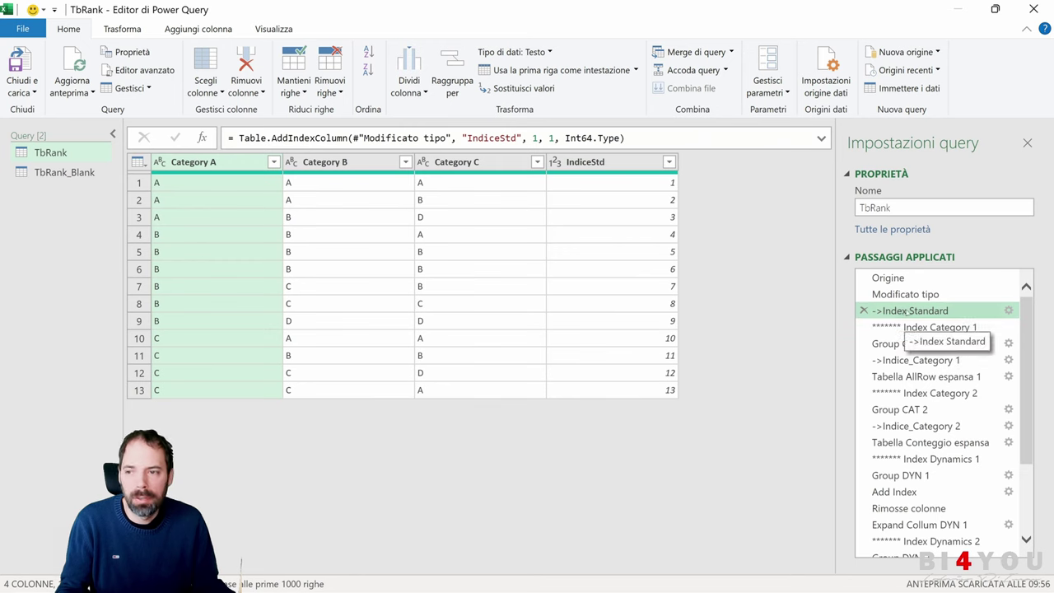
click(64, 172)
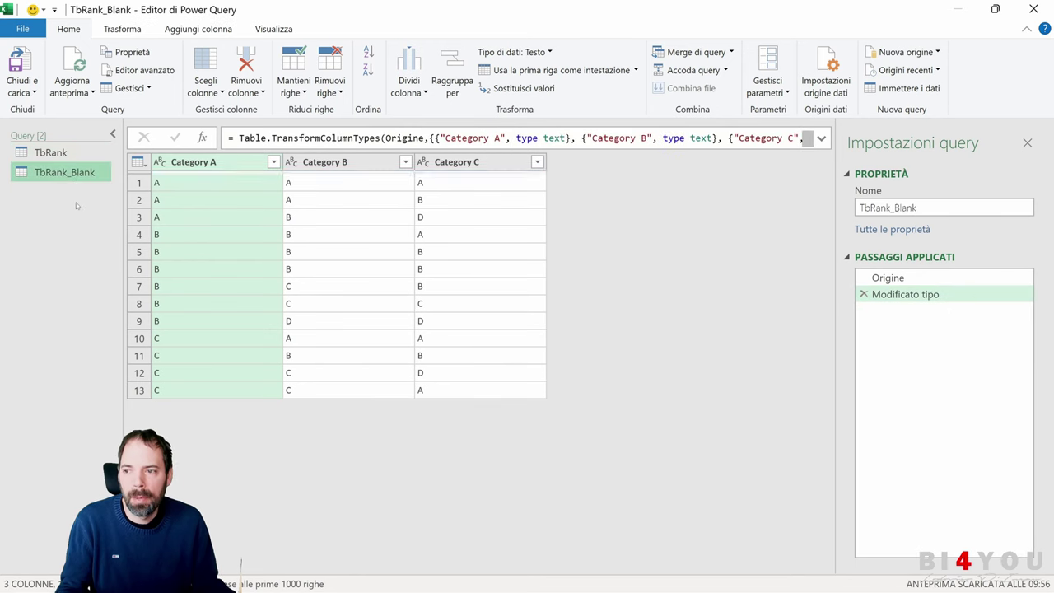
click(169, 29)
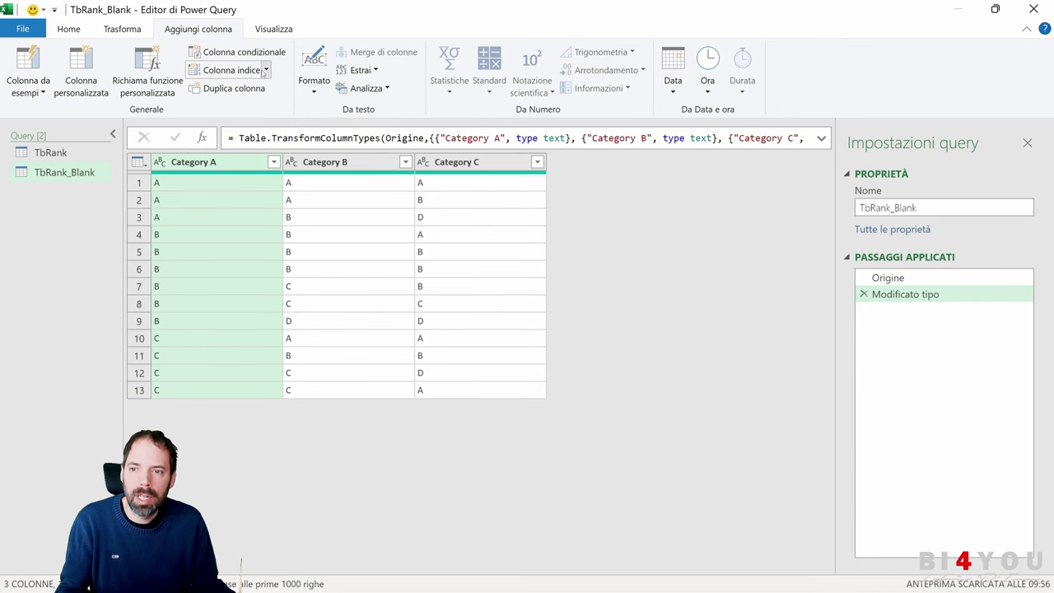
click(265, 70)
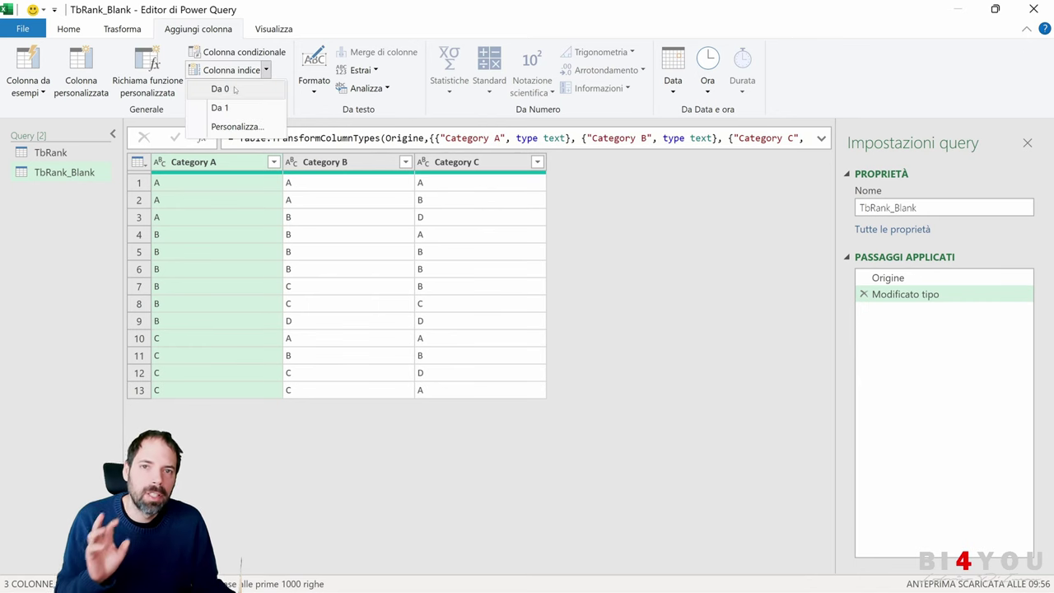
click(247, 128)
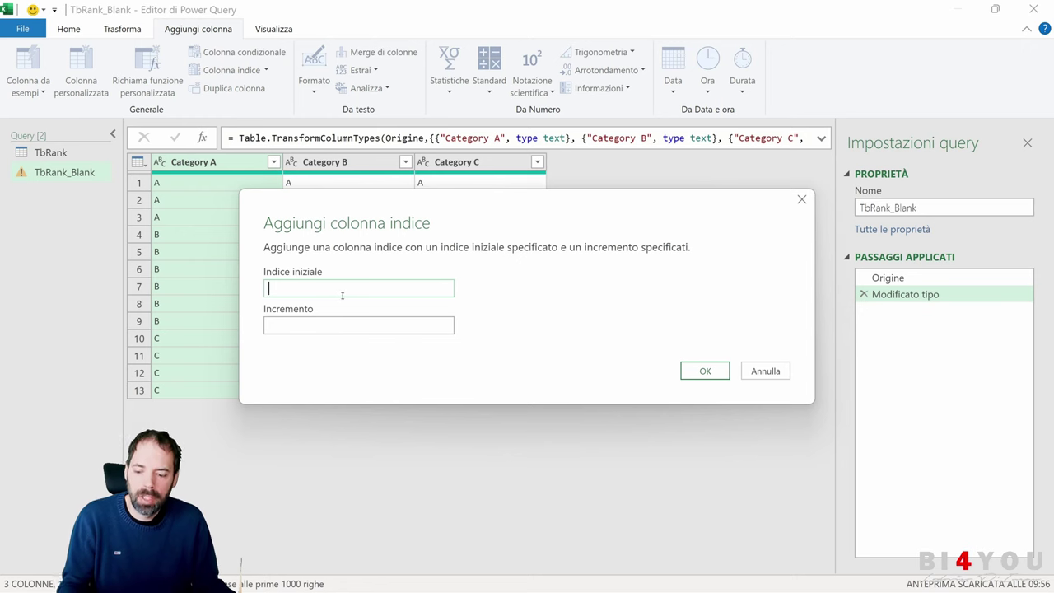
text(1)
key(Tab)
text(2)
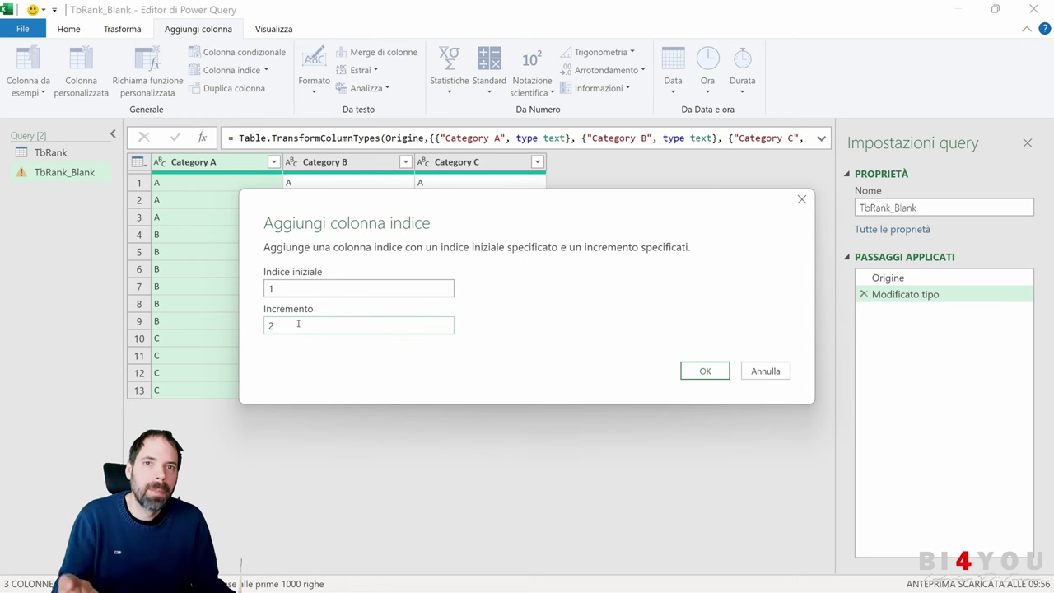
click(765, 371)
click(266, 71)
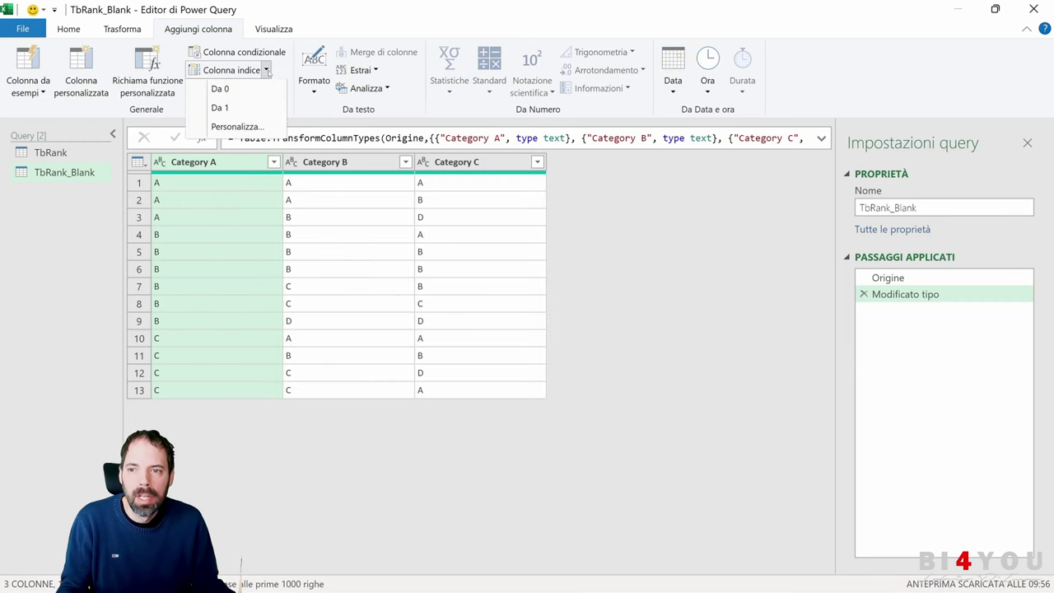
click(219, 107)
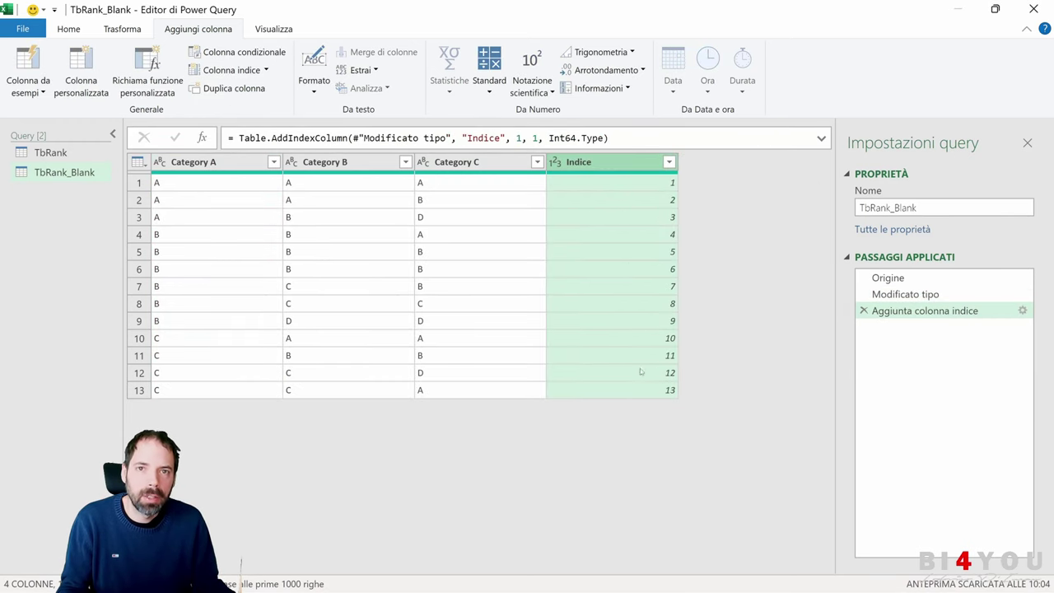
click(863, 310)
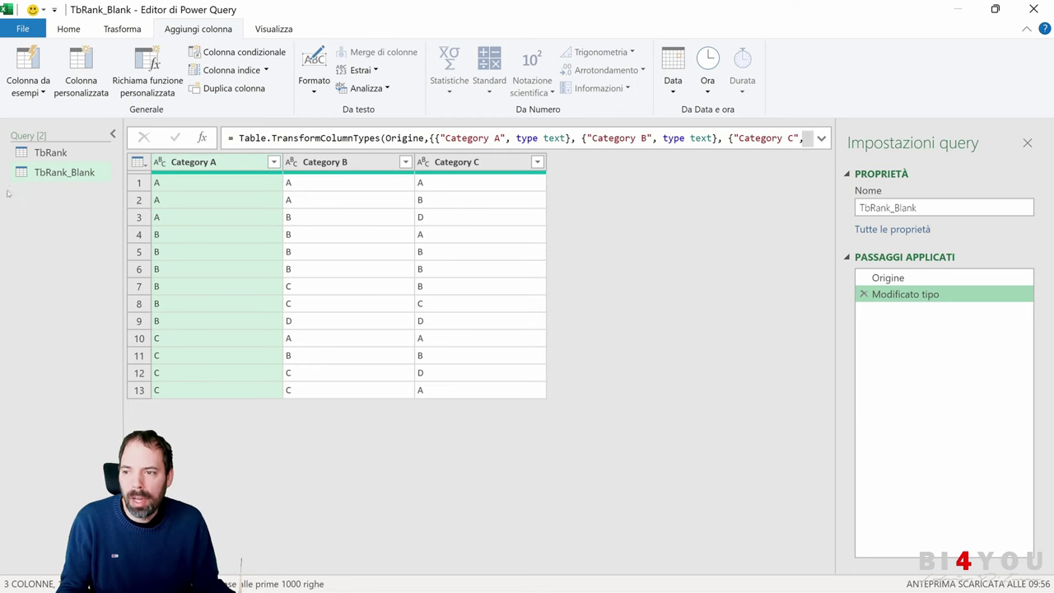
click(50, 152)
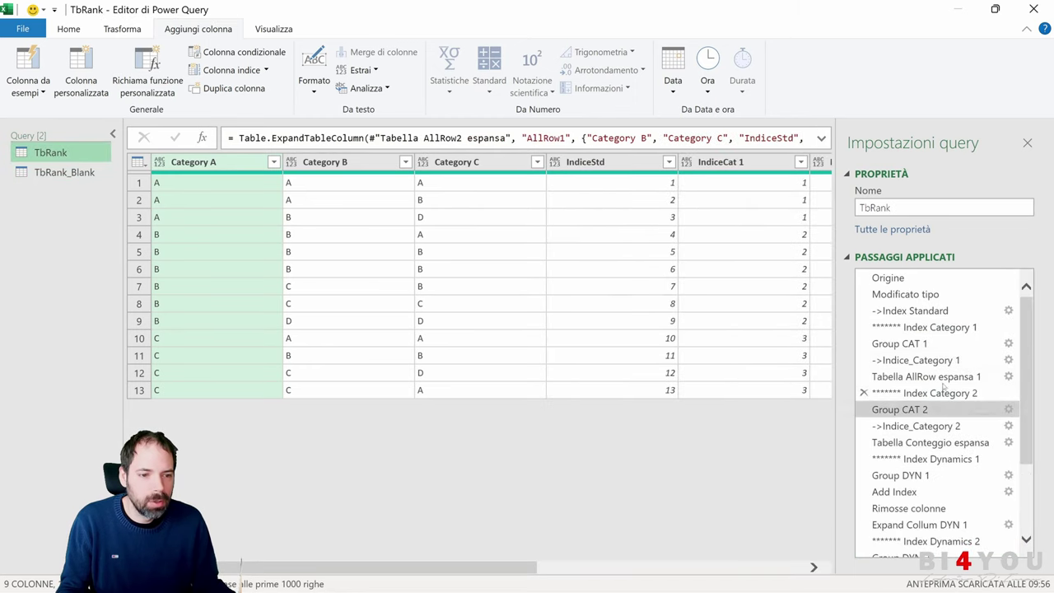
click(926, 328)
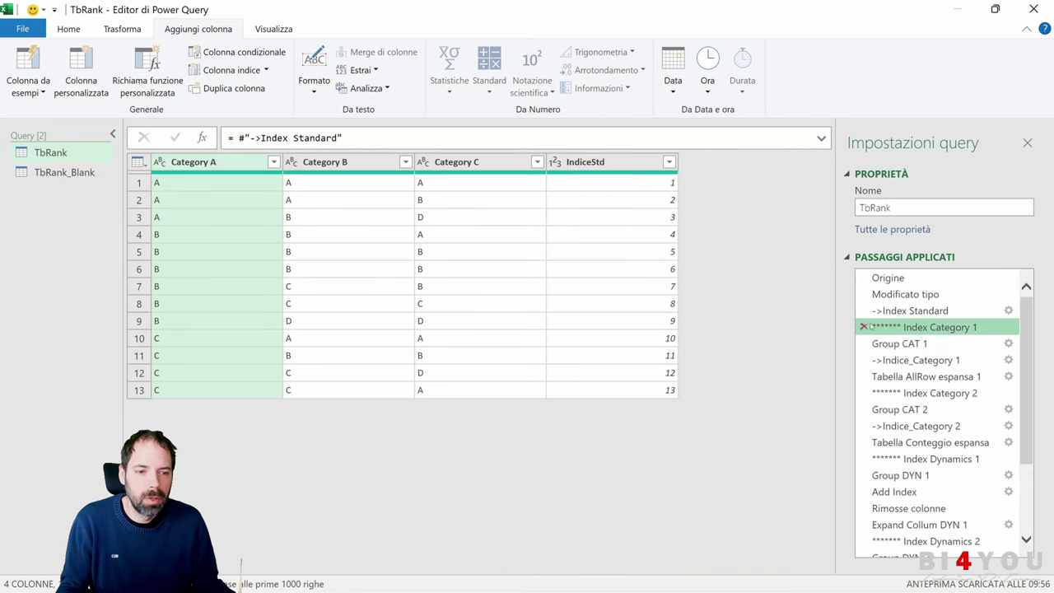
drag(924, 329, 883, 377)
click(878, 393)
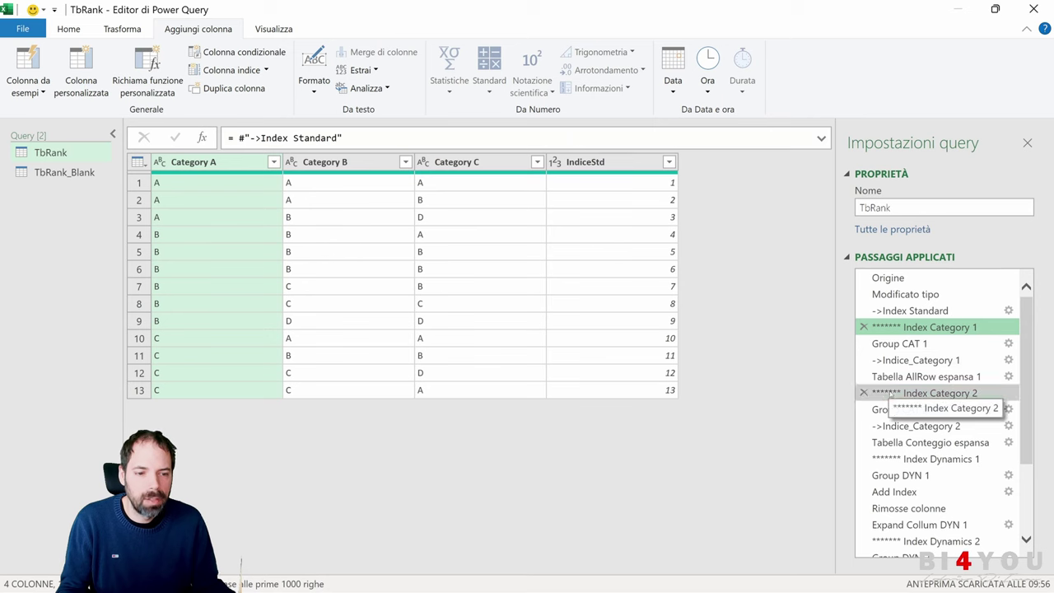
click(904, 459)
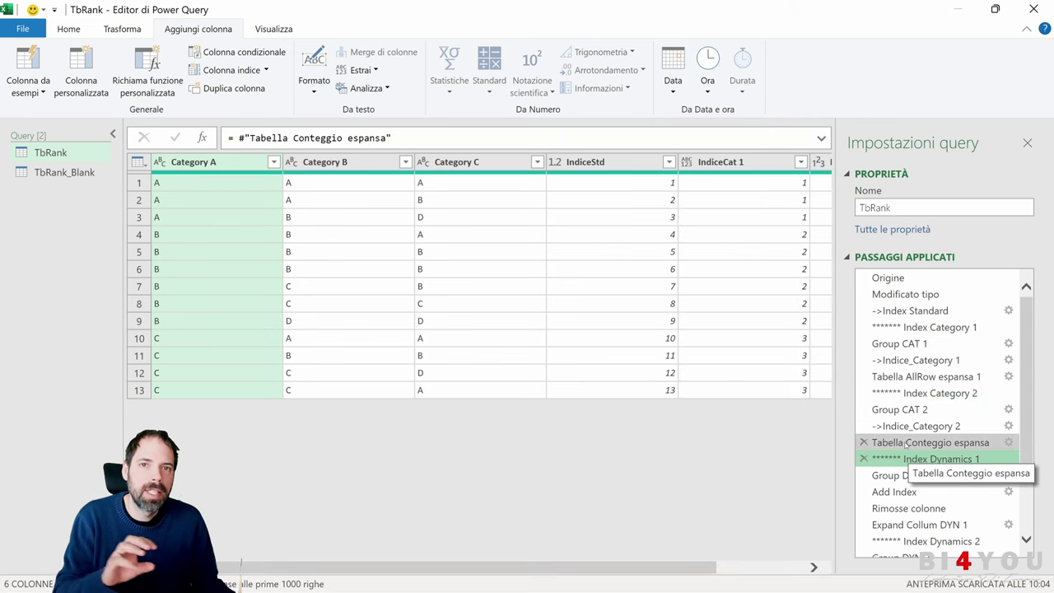
drag(900, 328, 894, 313)
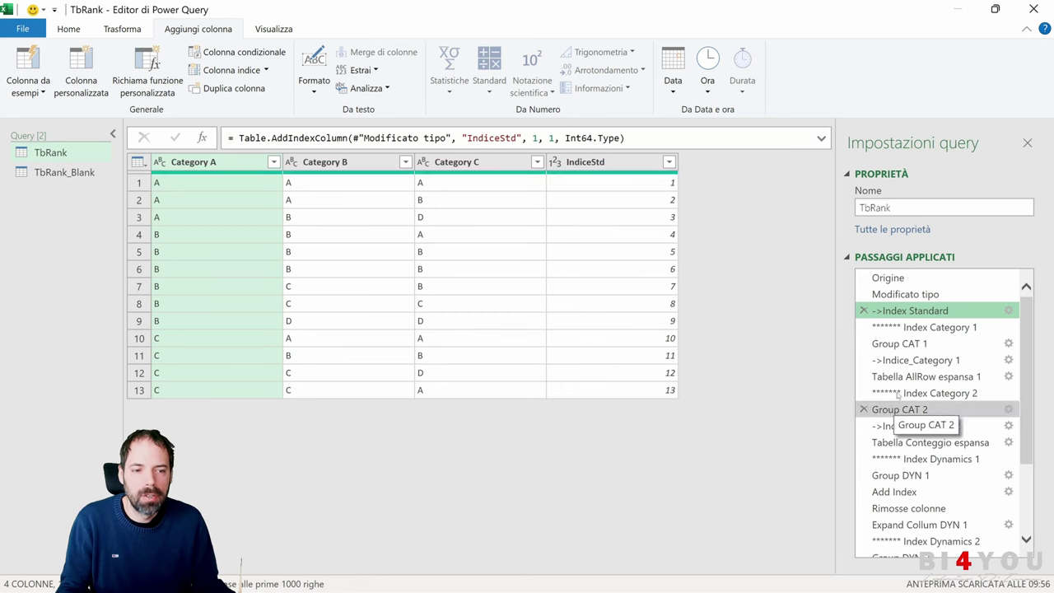
right_click(906, 312)
click(979, 390)
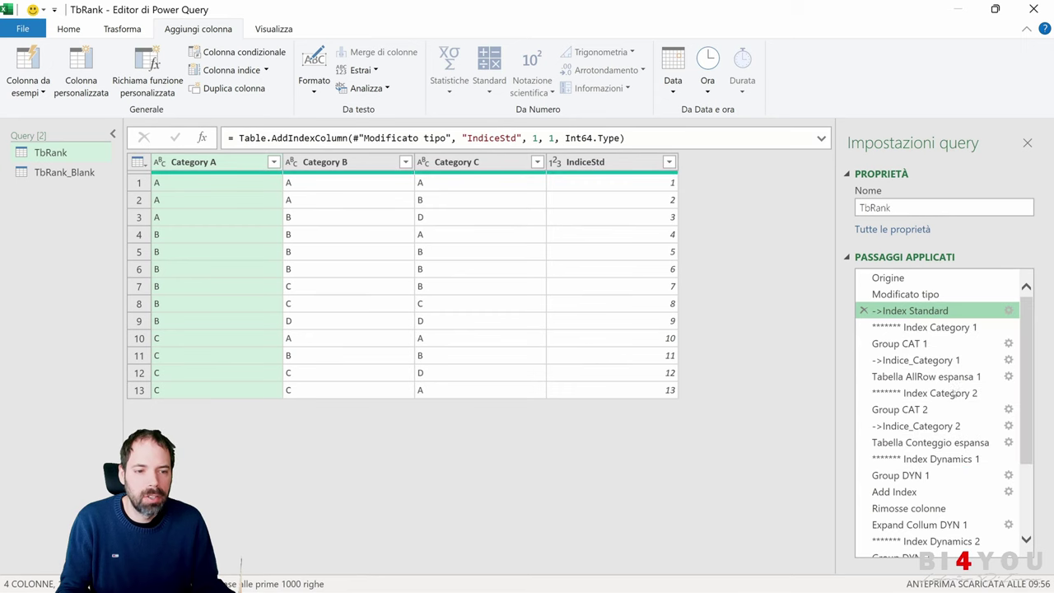
click(666, 346)
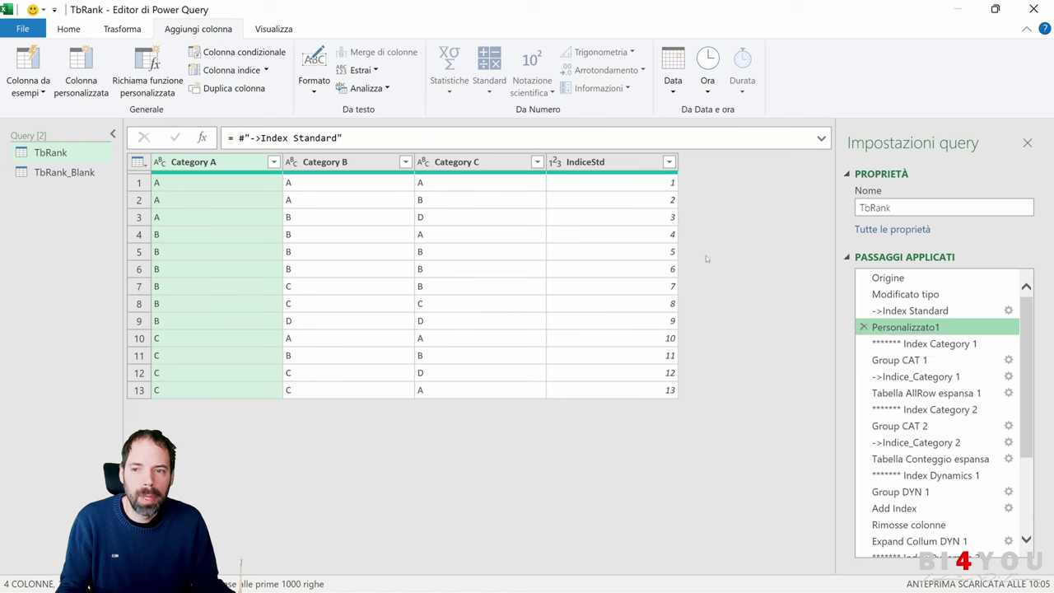
double_click(902, 332)
text(*)
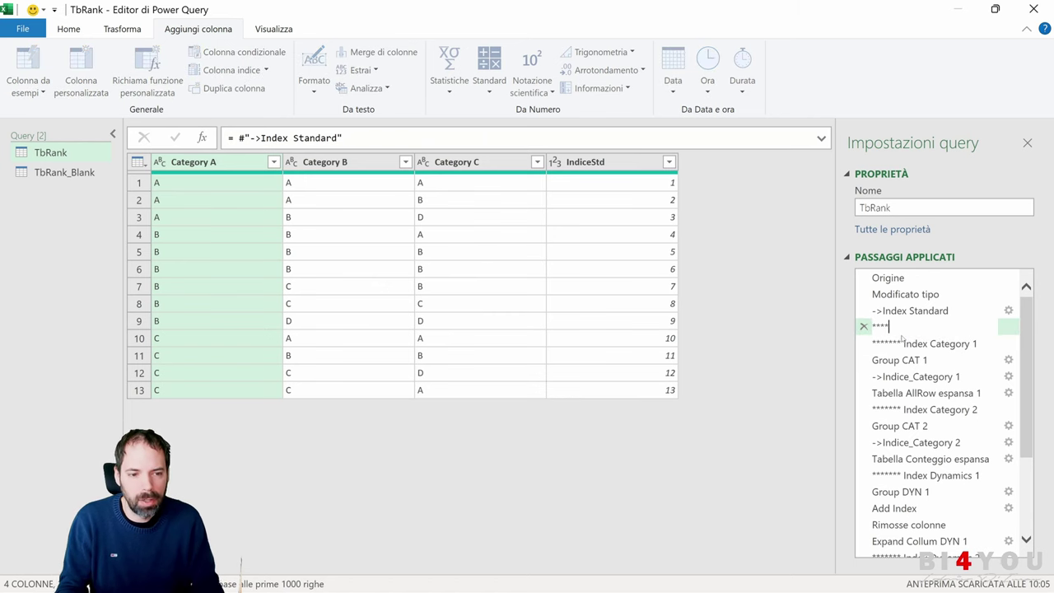
key(Return)
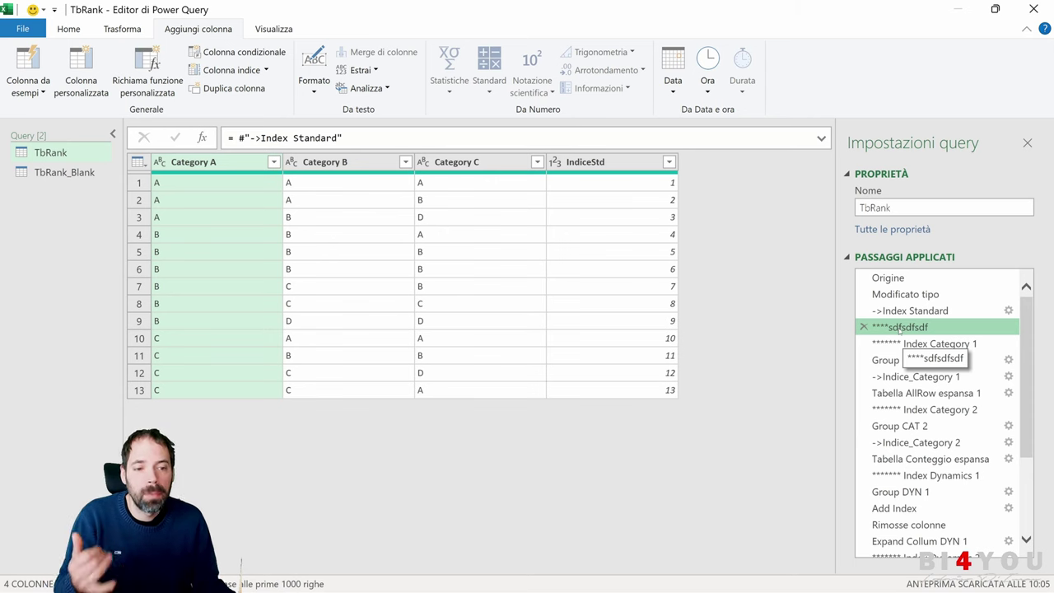
click(862, 327)
click(606, 346)
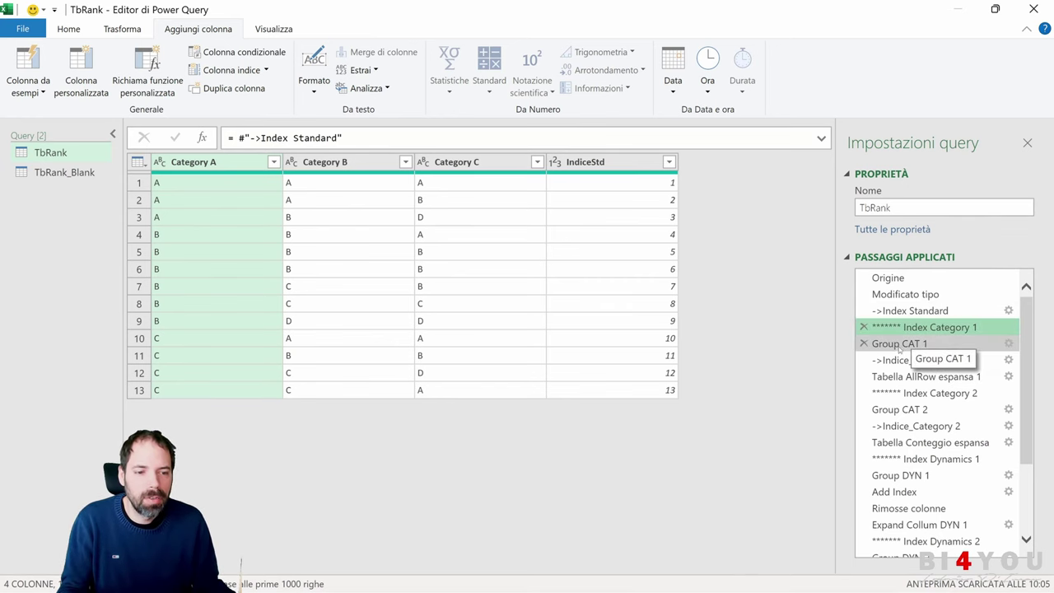
click(900, 344)
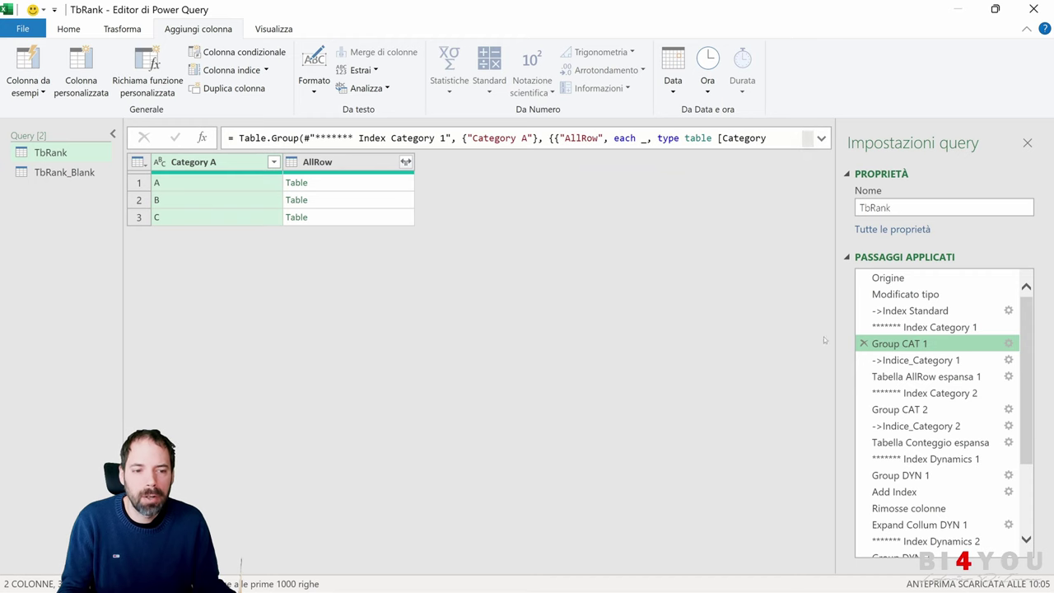
click(914, 328)
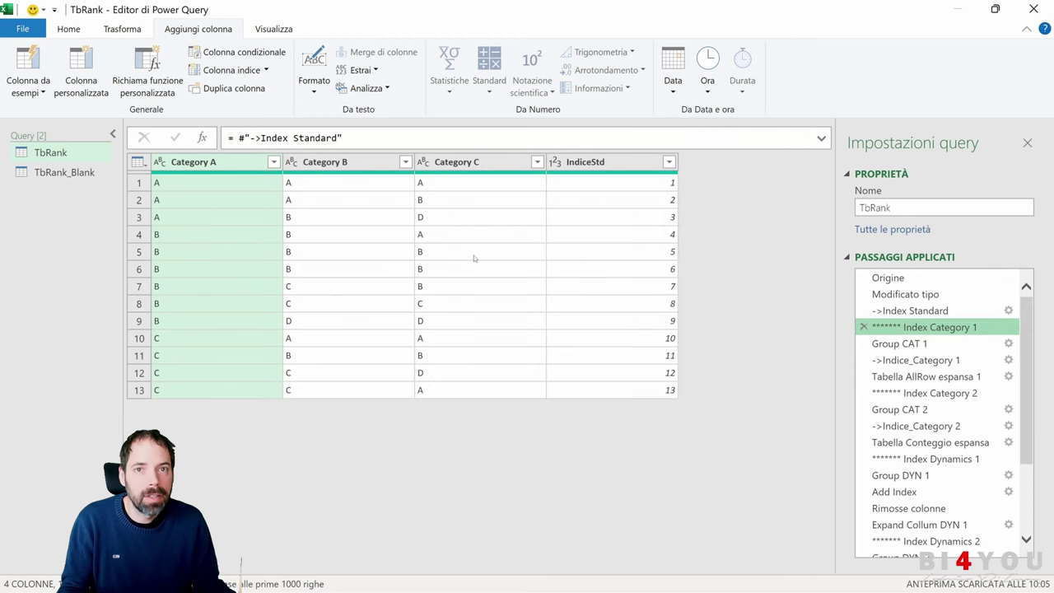
click(900, 344)
click(1008, 343)
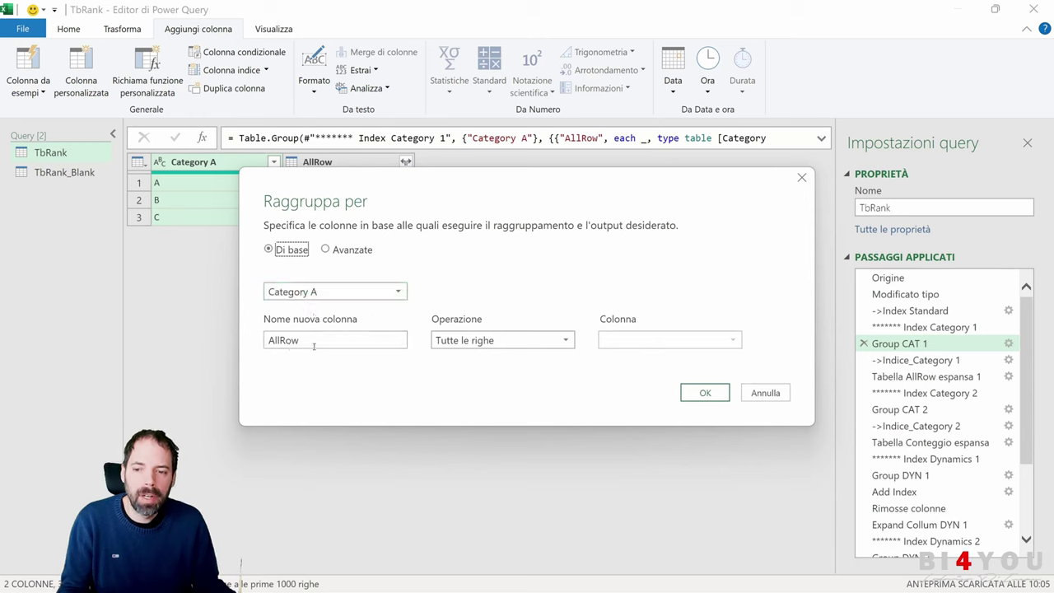
drag(297, 340, 264, 337)
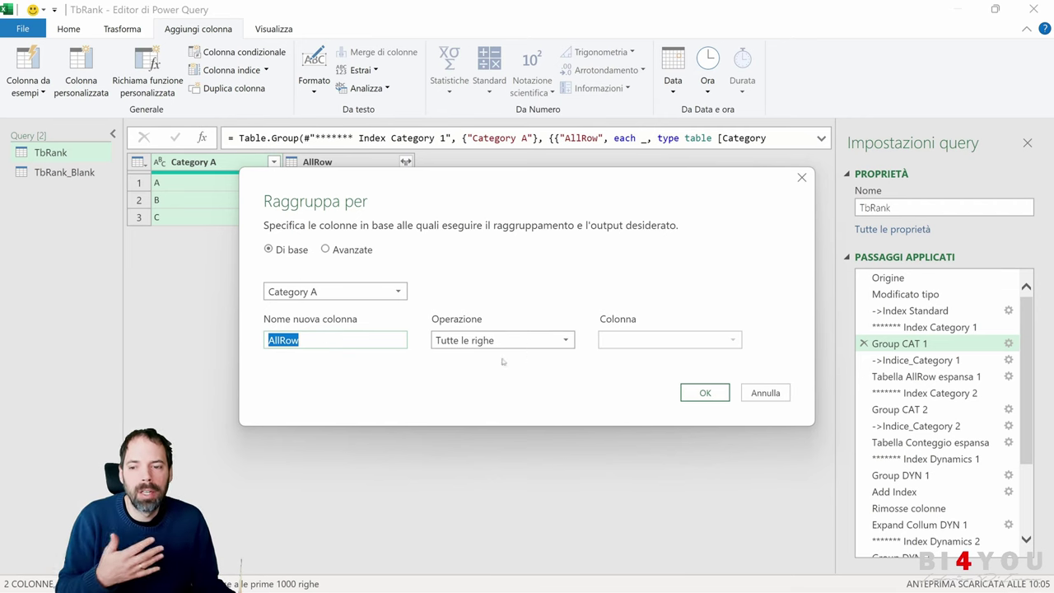
click(330, 346)
drag(336, 345, 219, 337)
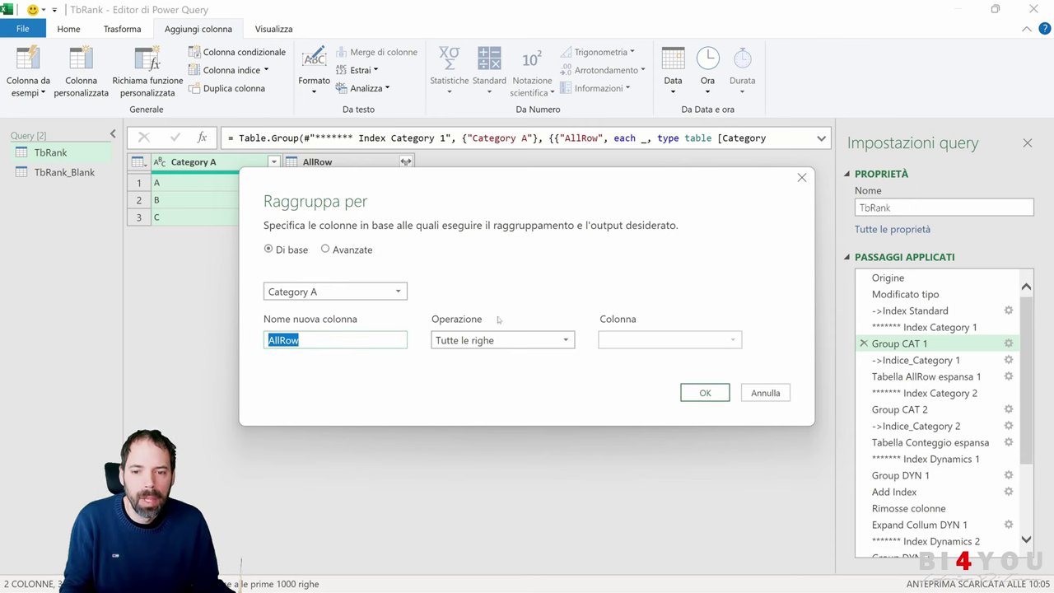
click(473, 343)
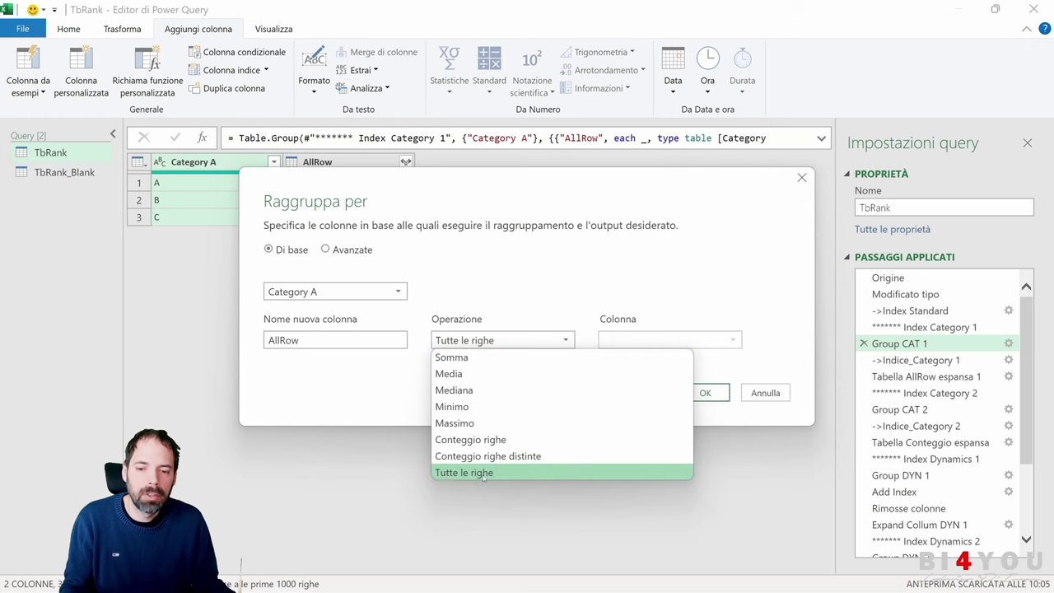
click(409, 451)
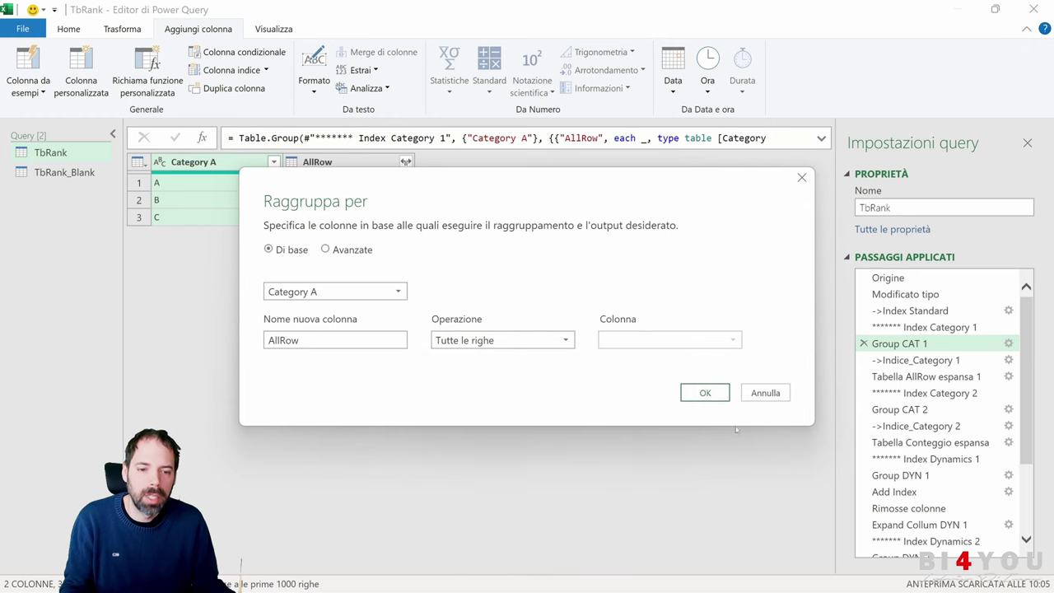
click(765, 393)
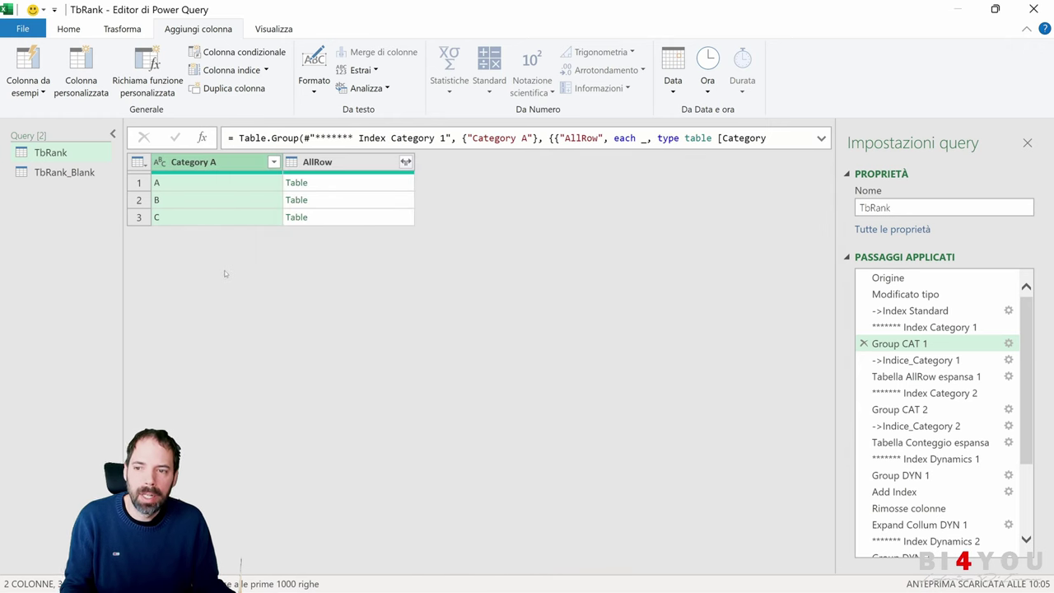
key(Up)
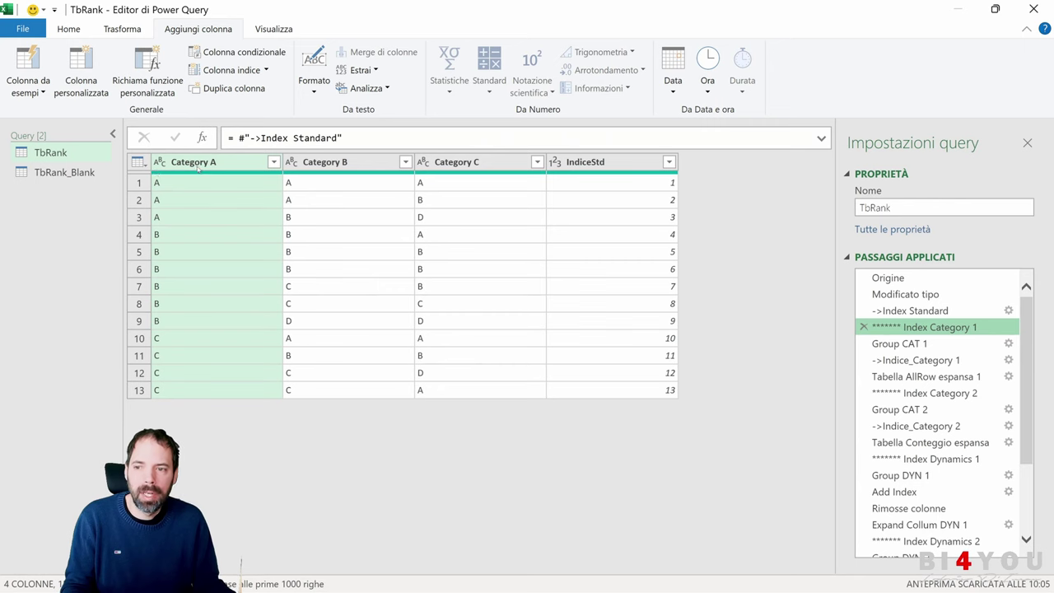
Preview the Group CAT 1 step's AllRow nested tables for categories A, B and C
key(Down)
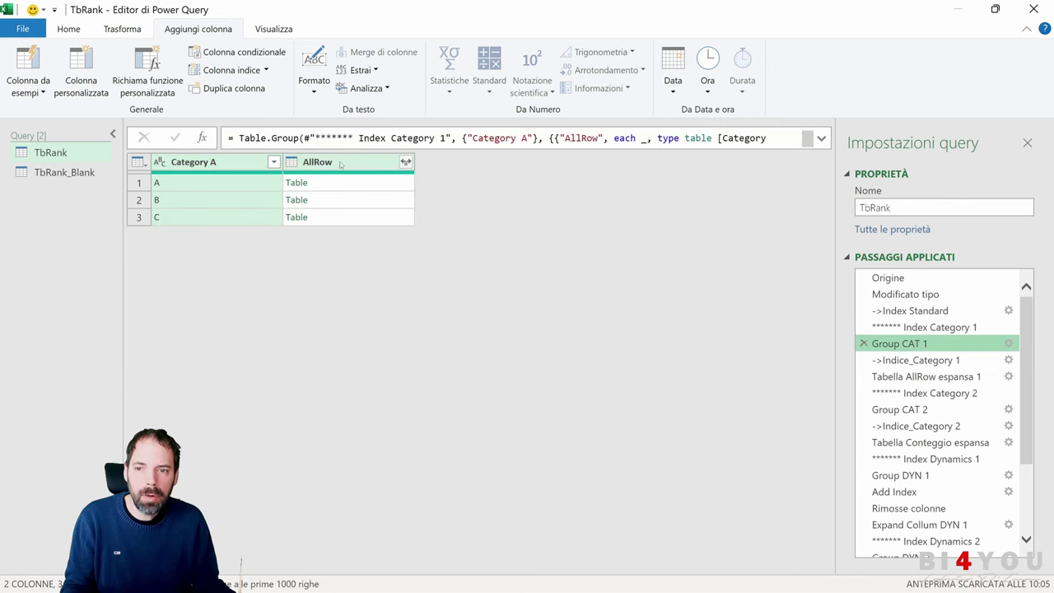
click(340, 163)
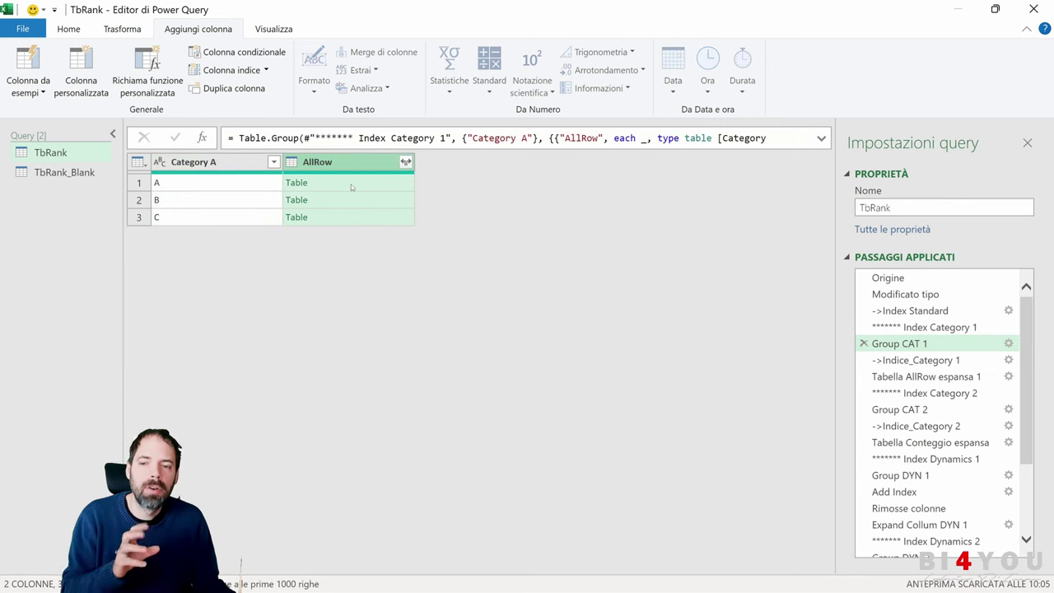
click(350, 184)
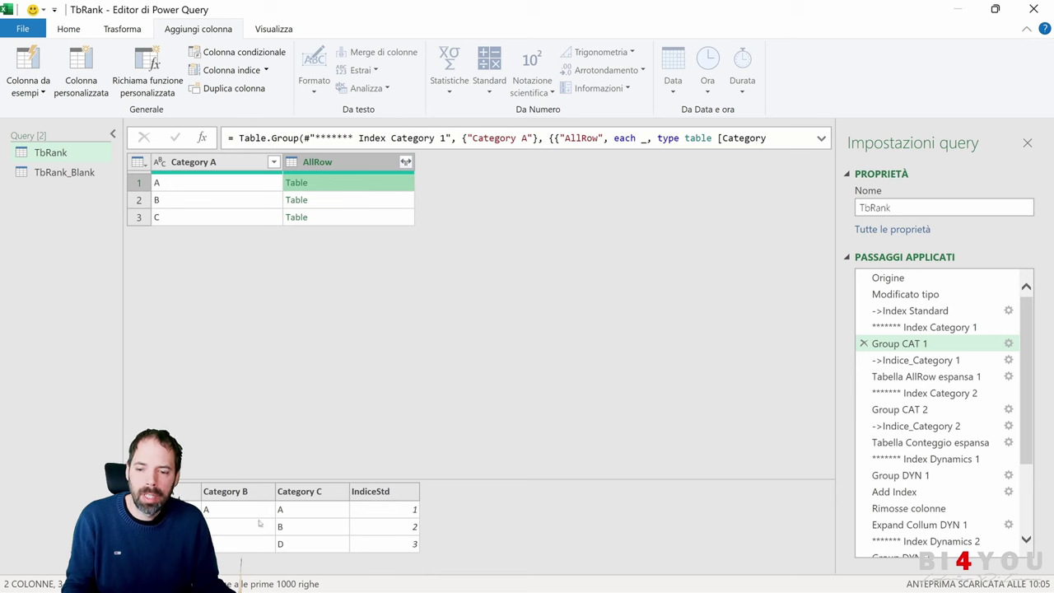
drag(407, 478, 407, 357)
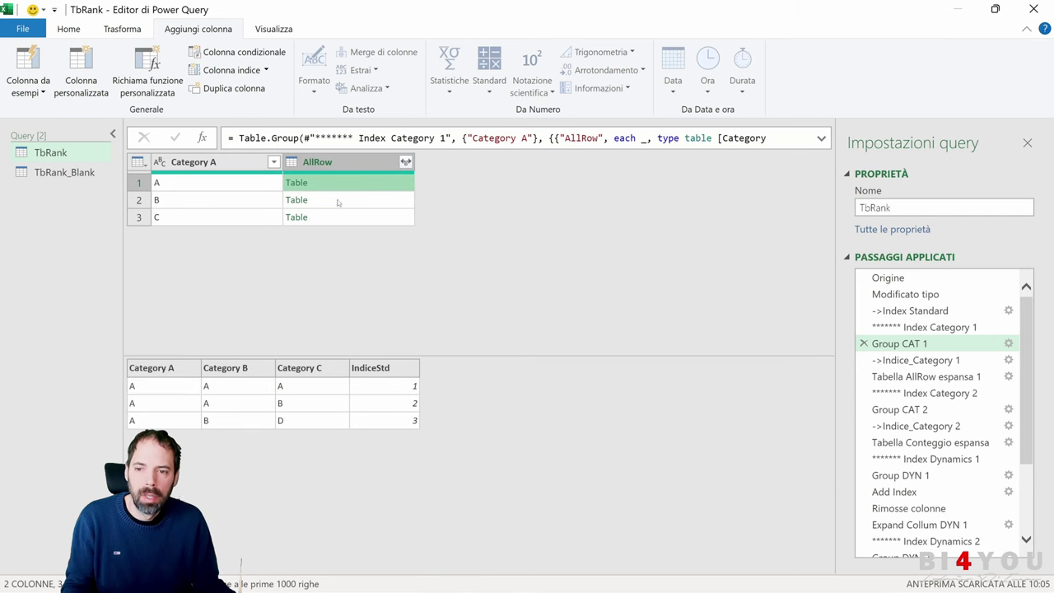
click(338, 201)
click(343, 218)
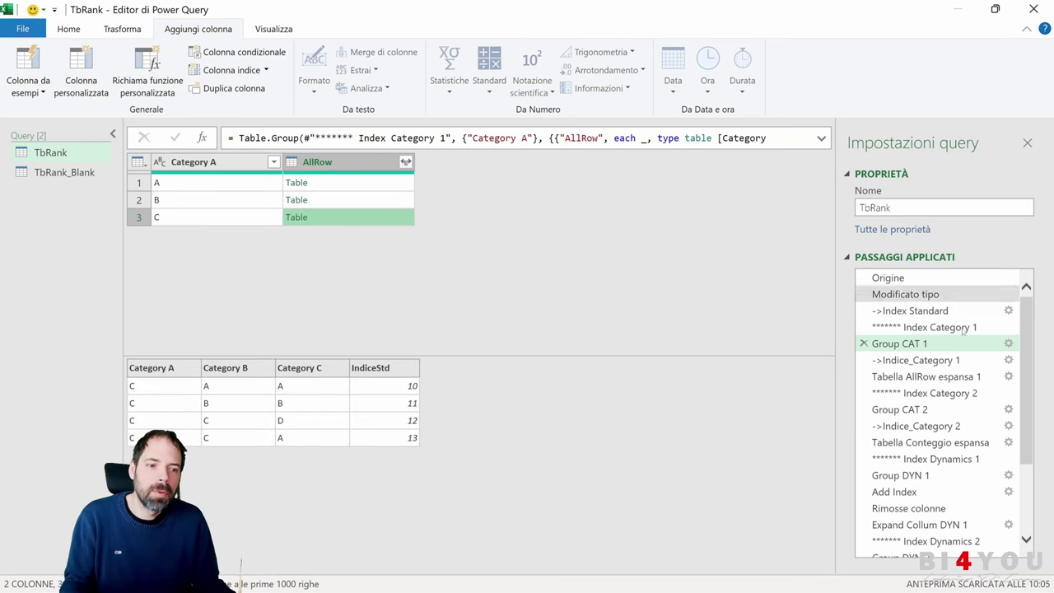
Review the IndiceCat 1 and expanded five-column steps, then return to TbRank_Blank
click(939, 360)
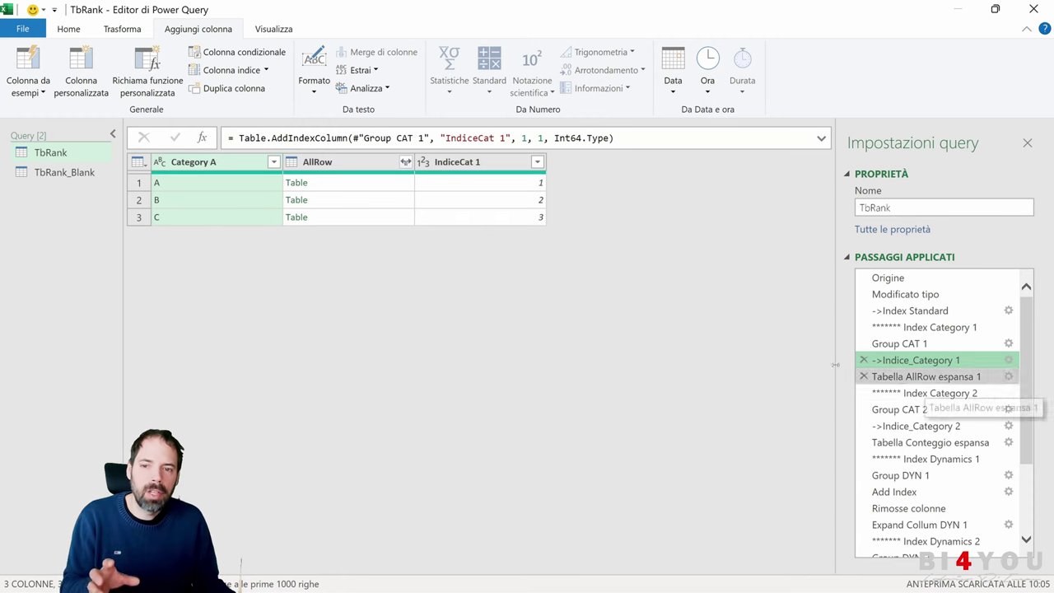
click(984, 376)
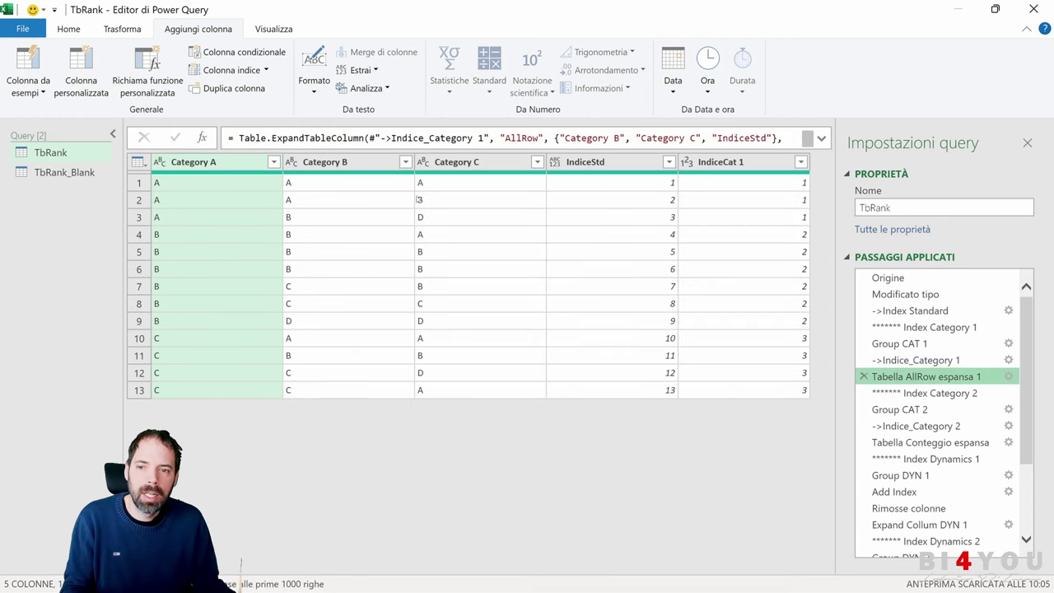
click(984, 360)
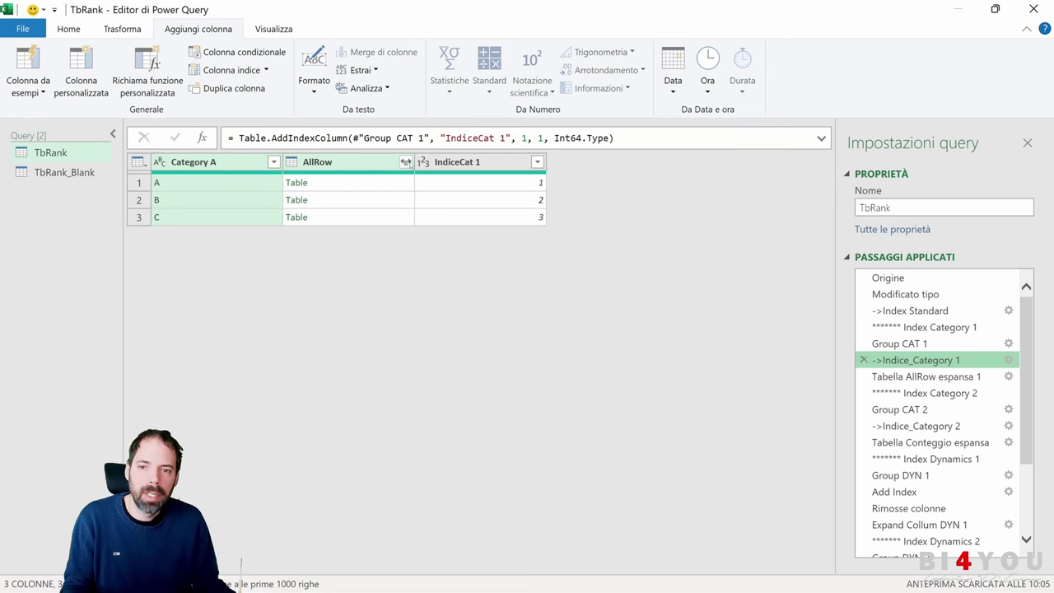
click(407, 162)
click(947, 376)
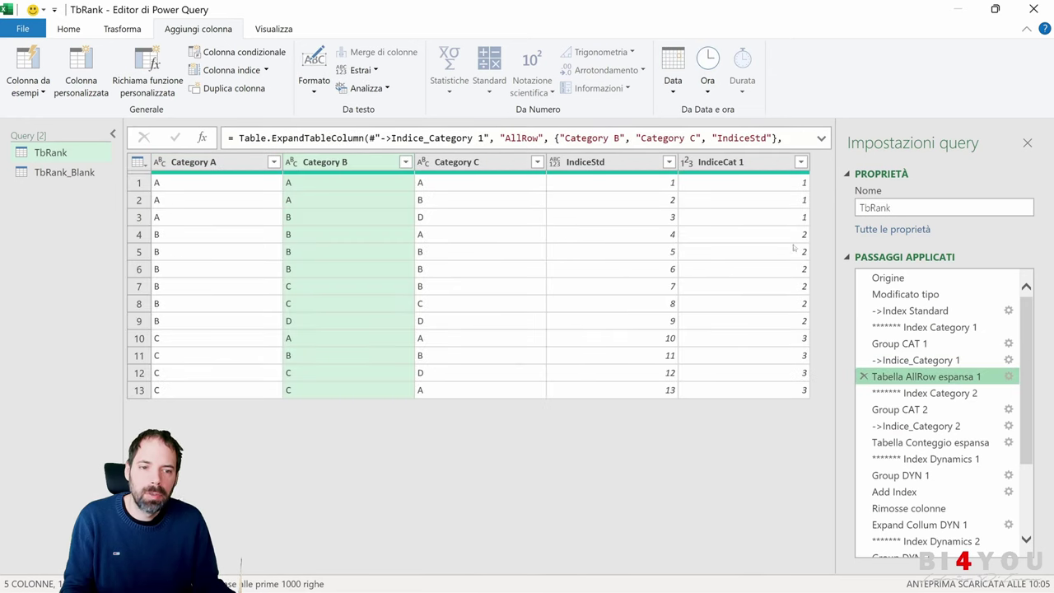
click(64, 172)
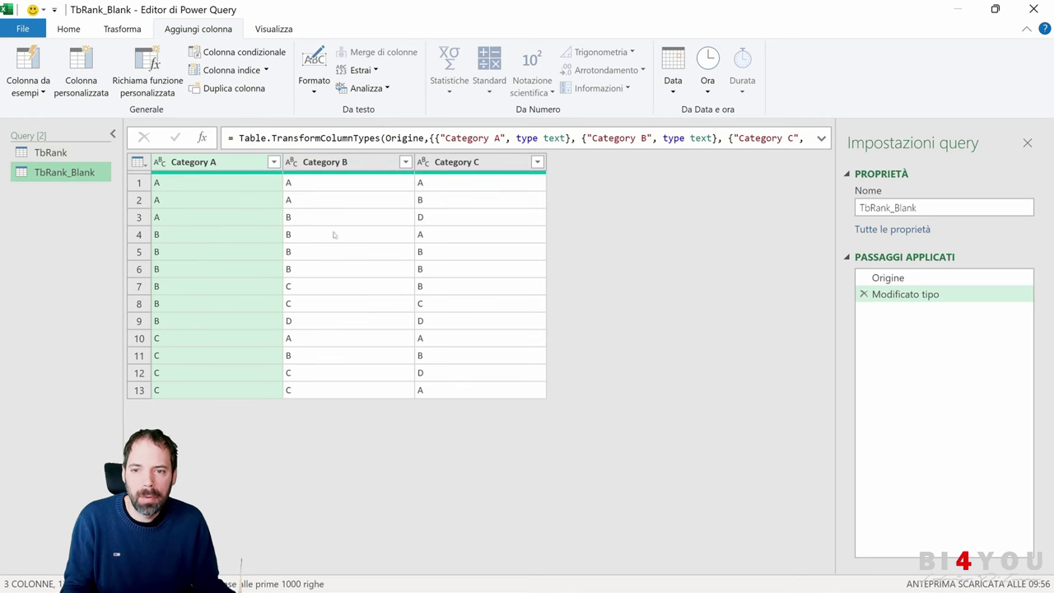
Group TbRank_Blank by Category A with Tutte le righe and start typing the AllRow name
click(122, 29)
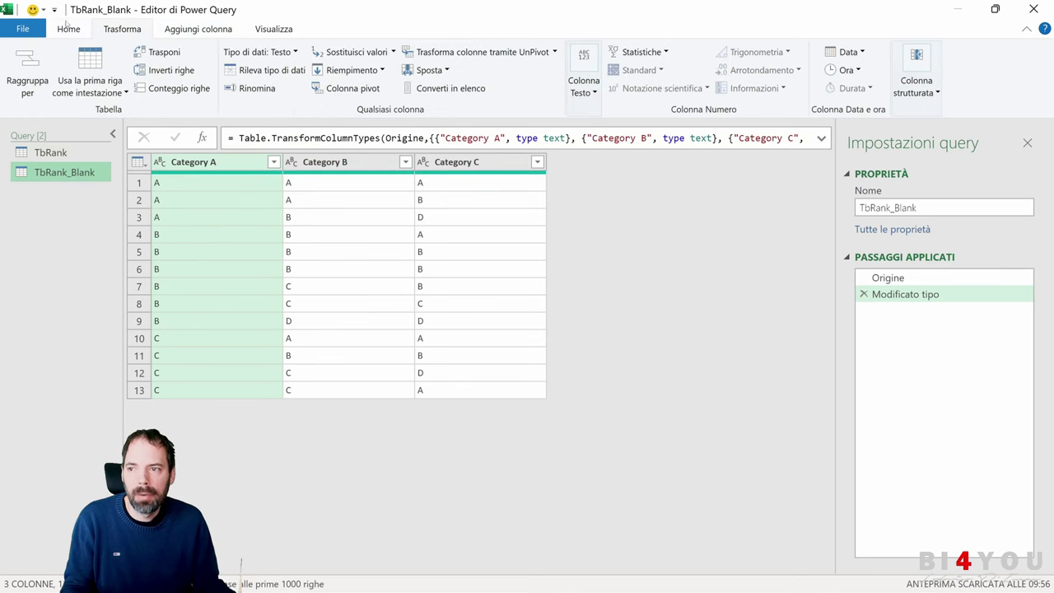
click(70, 31)
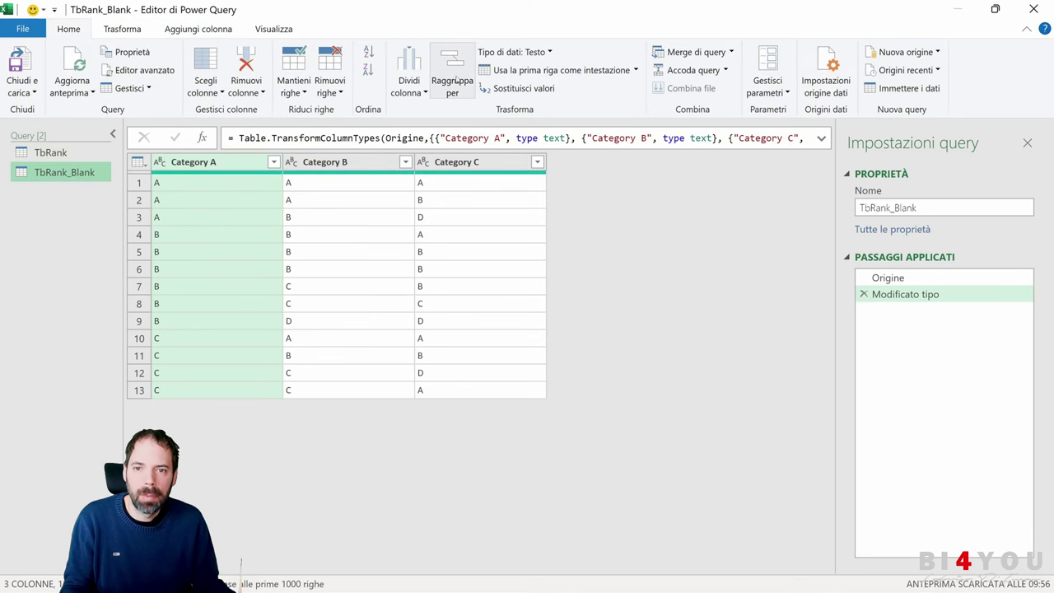
click(122, 30)
click(33, 70)
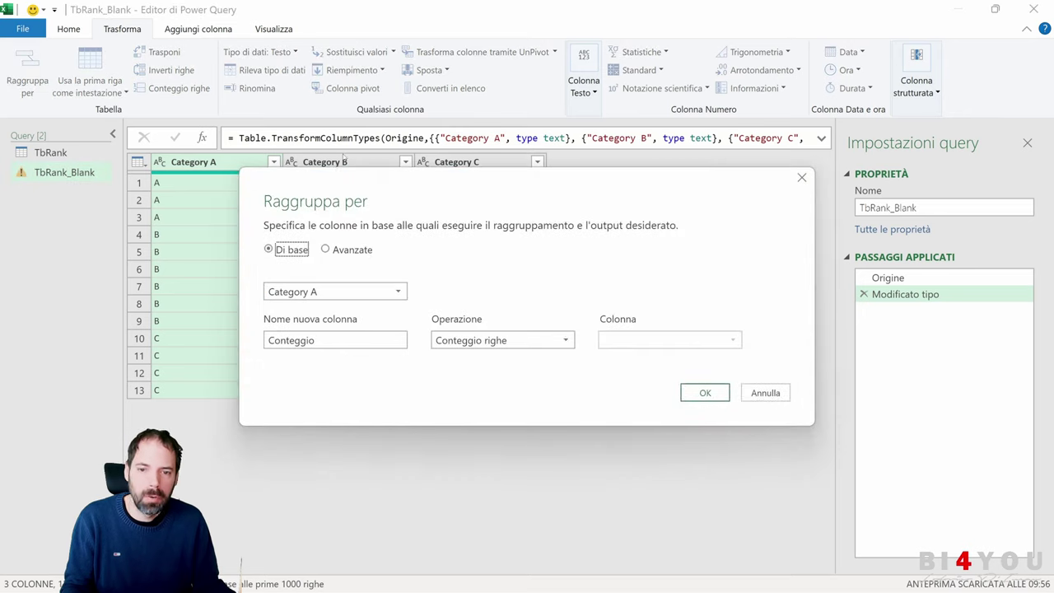
click(524, 340)
click(498, 474)
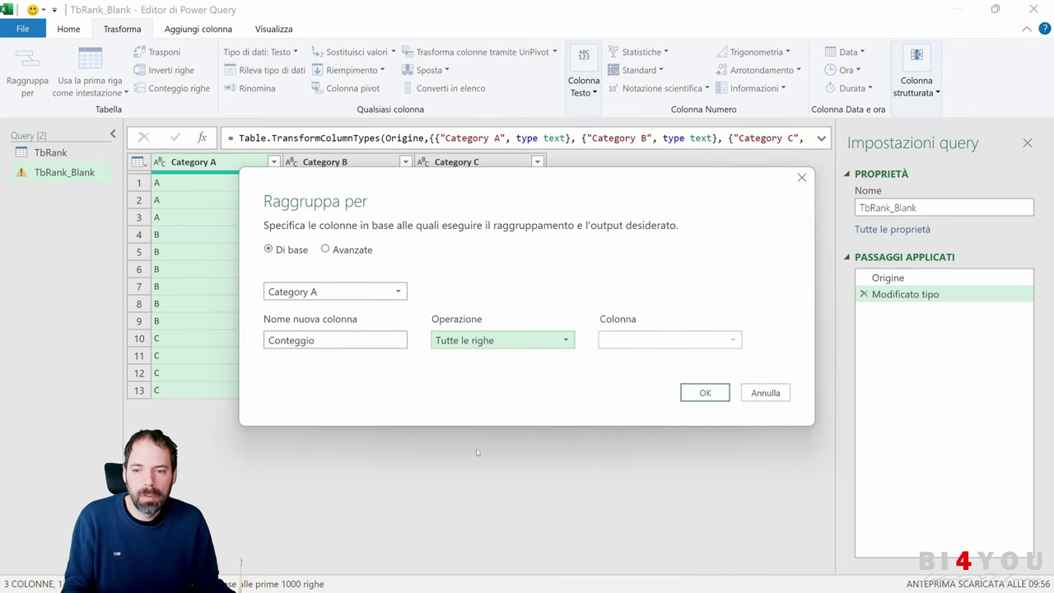
key(shift+Tab)
text(A)
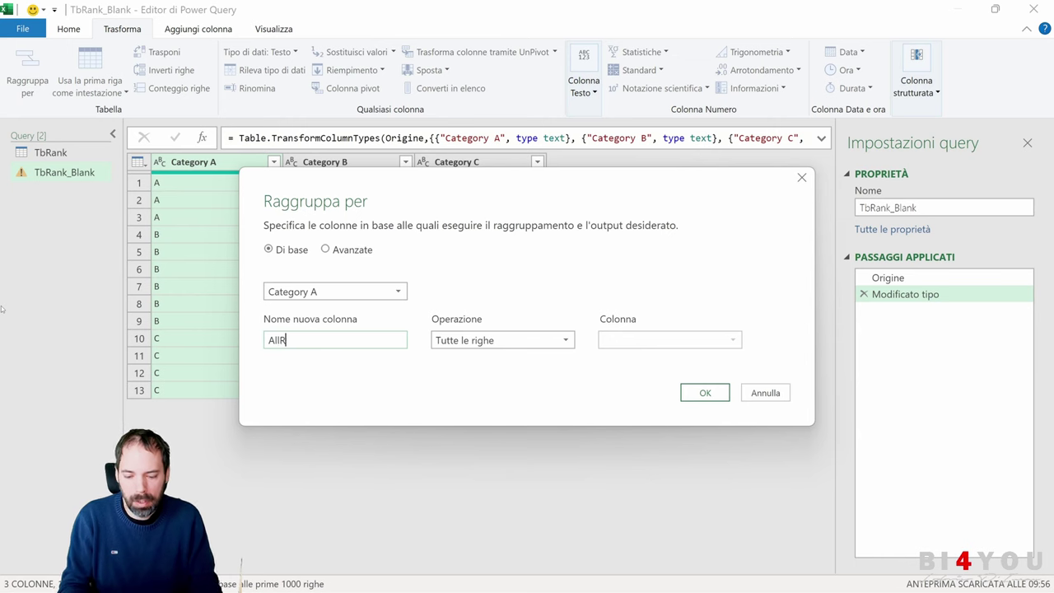
Apply the Category A grouping and add an index column starting from 1
click(705, 393)
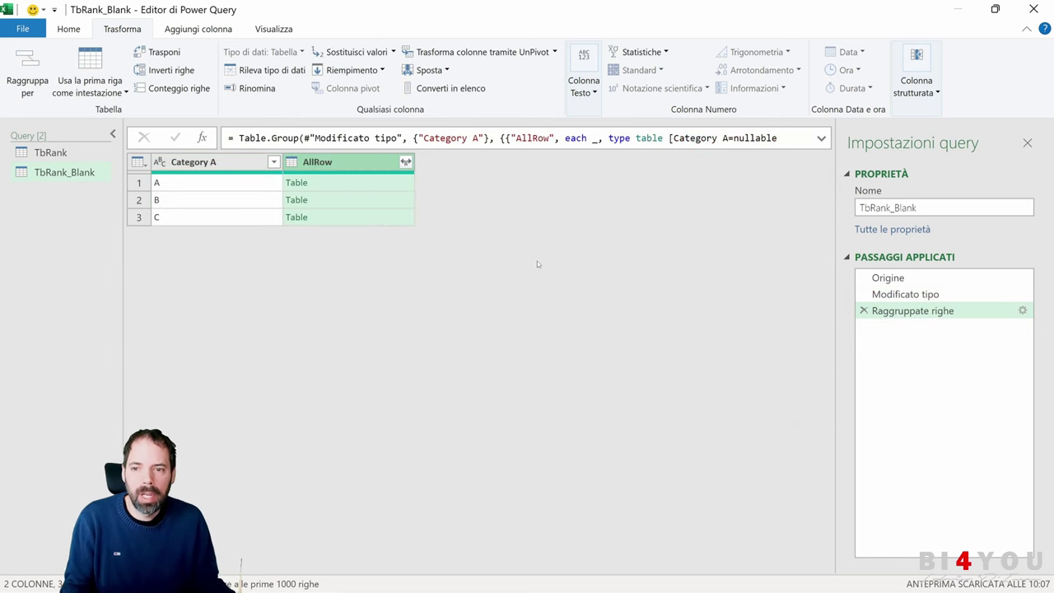
click(197, 29)
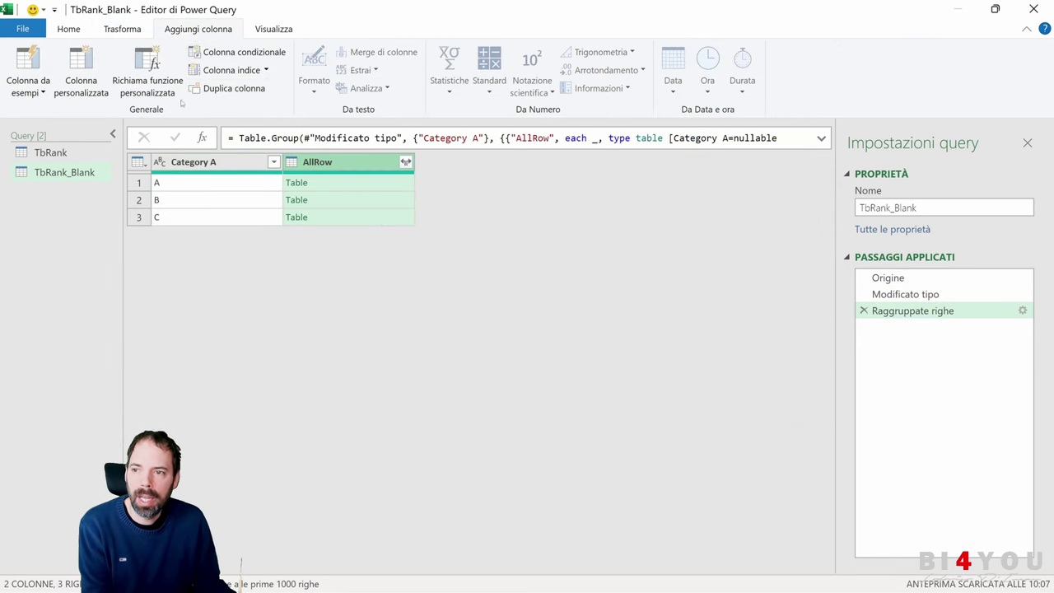
click(266, 70)
click(219, 108)
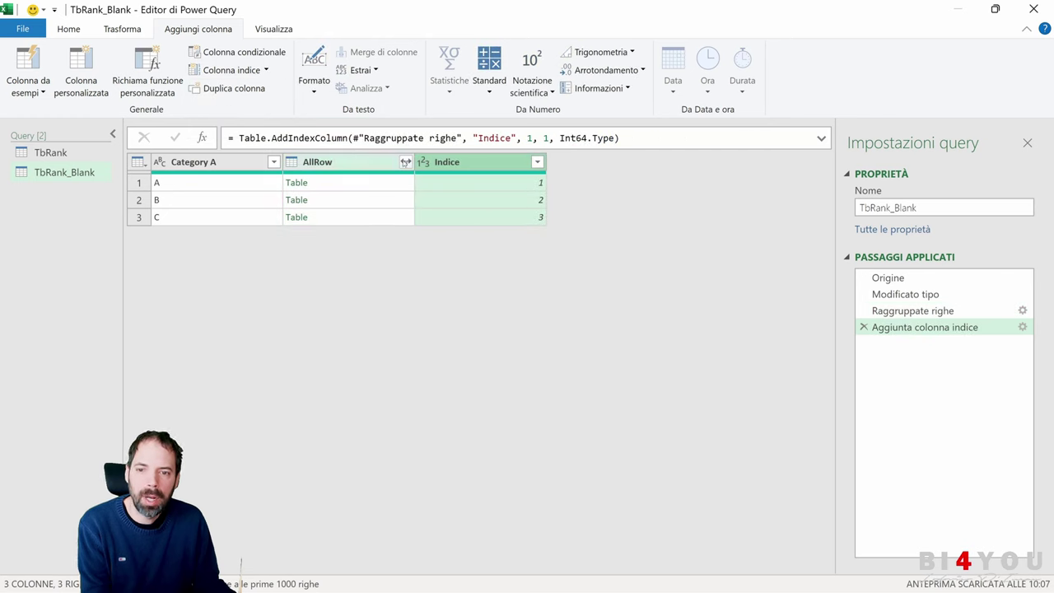
Expand AllRow into Category B and Category C, excluding Category A and the name prefix
click(405, 162)
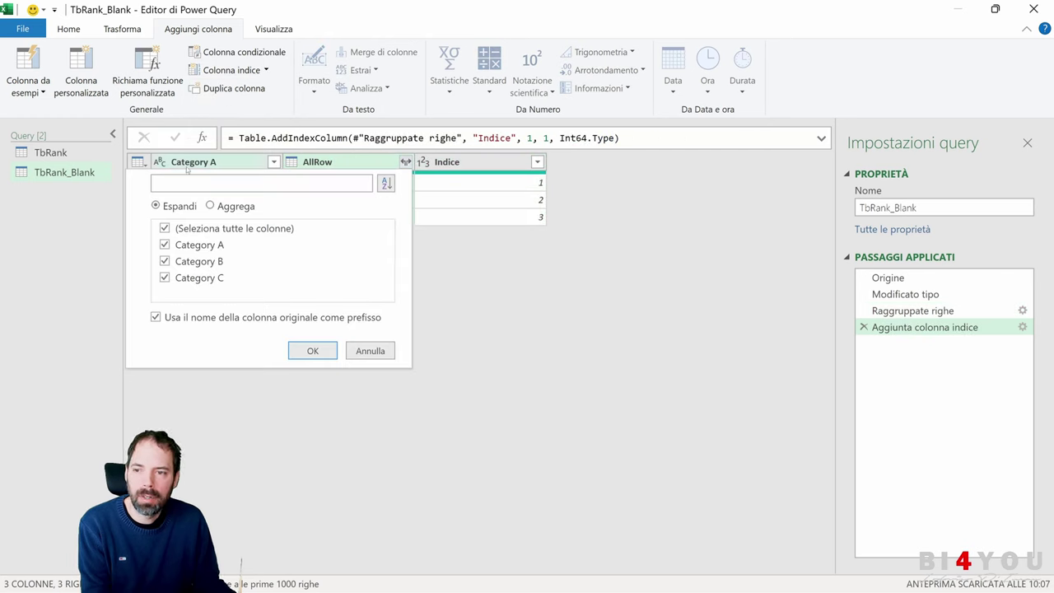
click(164, 245)
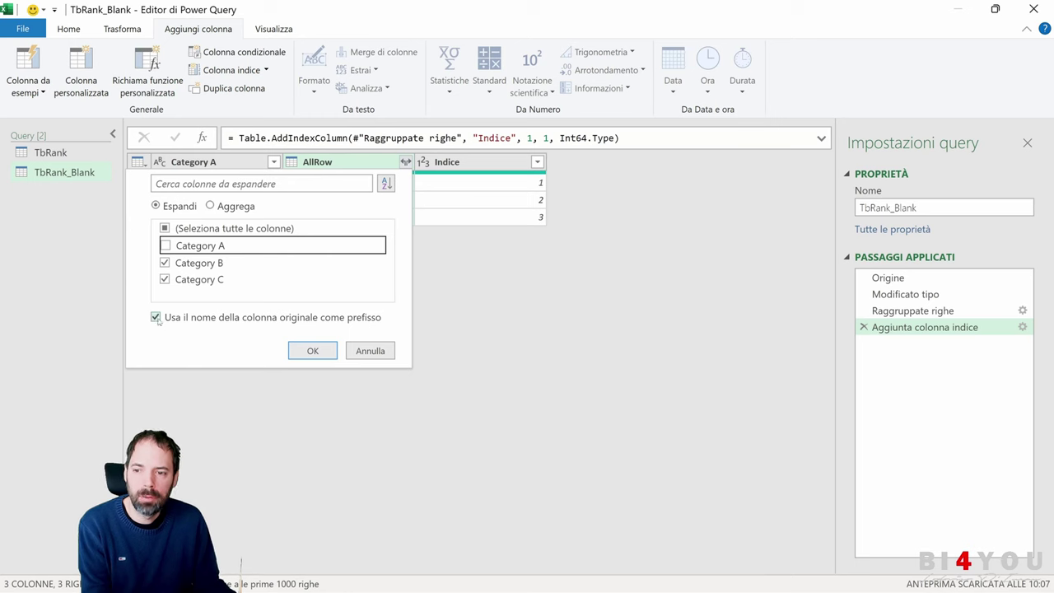
click(156, 317)
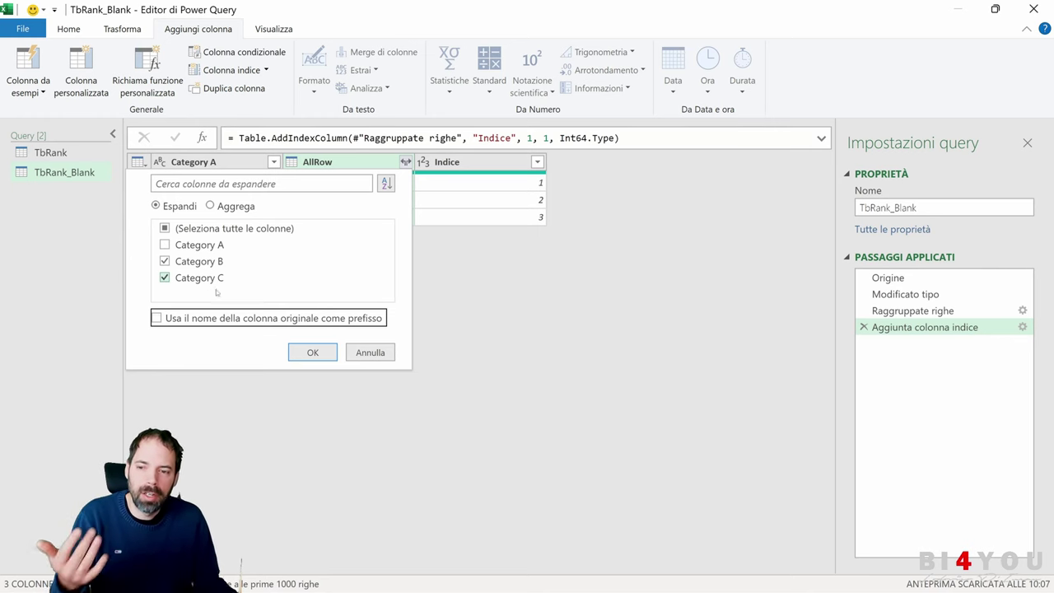
click(312, 352)
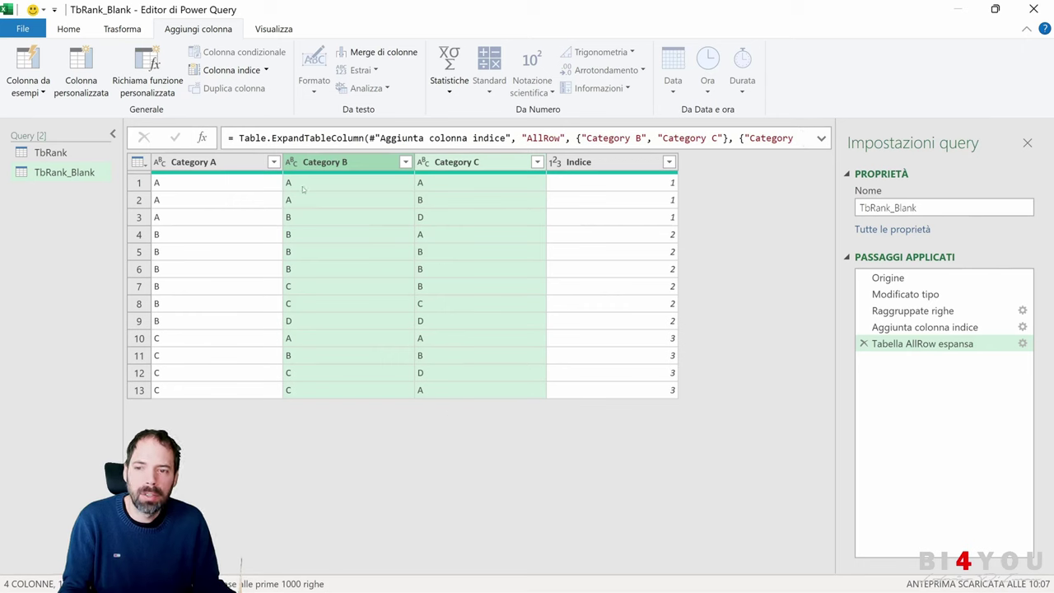
Check the Category A values, then delete the expand, index and grouping steps
click(193, 184)
click(183, 203)
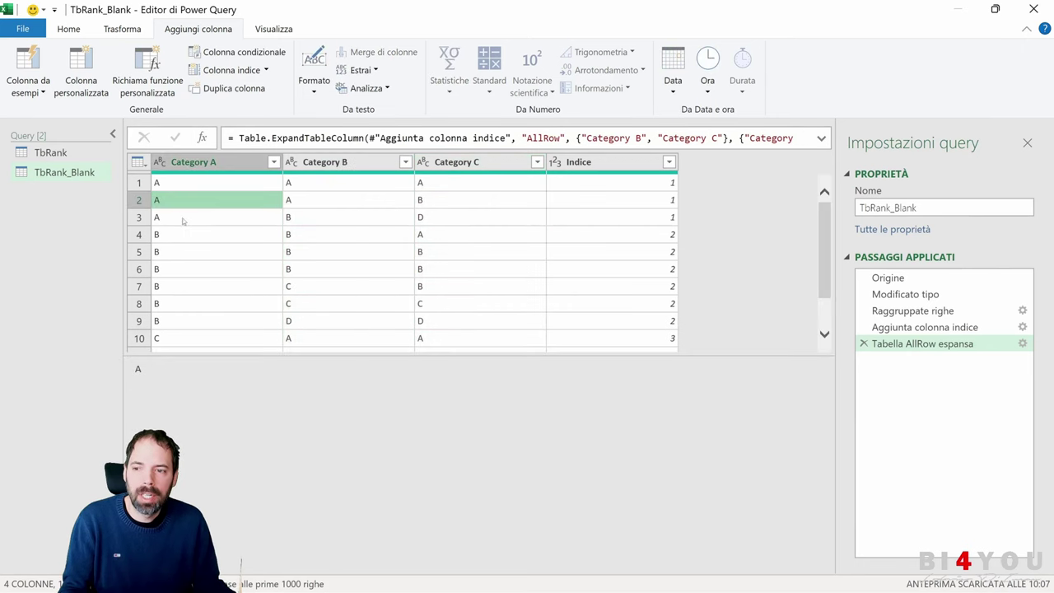
click(182, 219)
click(201, 235)
click(221, 288)
click(924, 327)
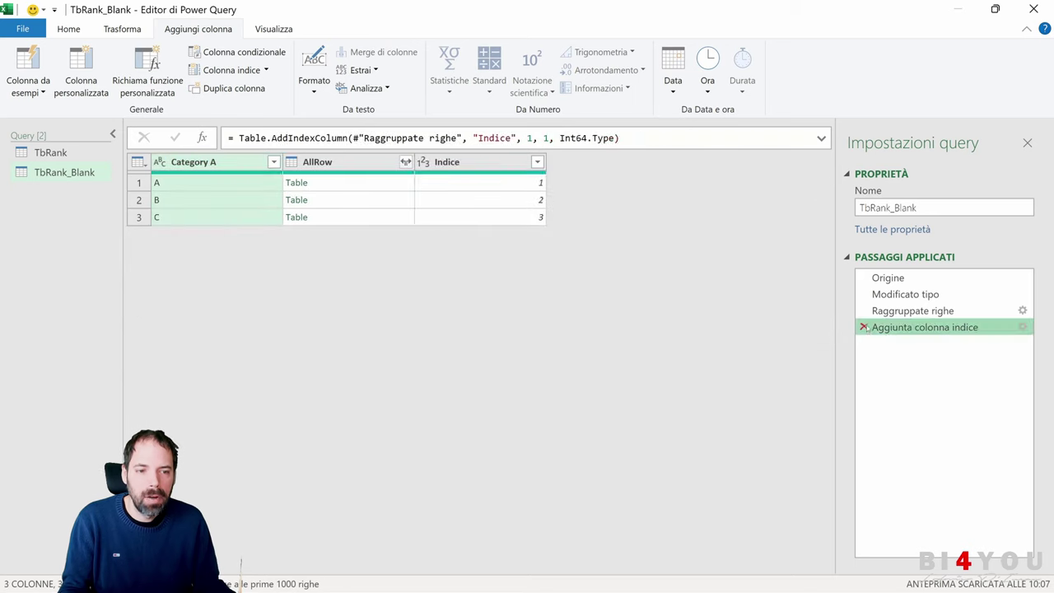
click(912, 311)
click(905, 294)
Review TbRank's Group CAT 2, ->Indice_Category 2 and Tabella Conteggio espansa results, then reopen TbRank_Blank
click(50, 152)
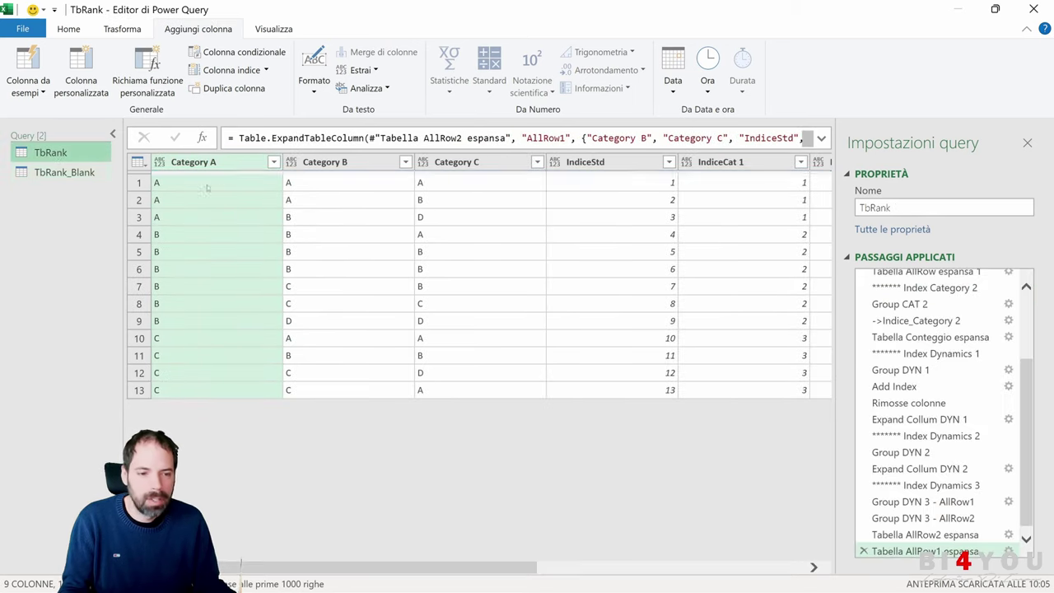
scroll(939, 395, up, 5)
scroll(946, 403, down, 1)
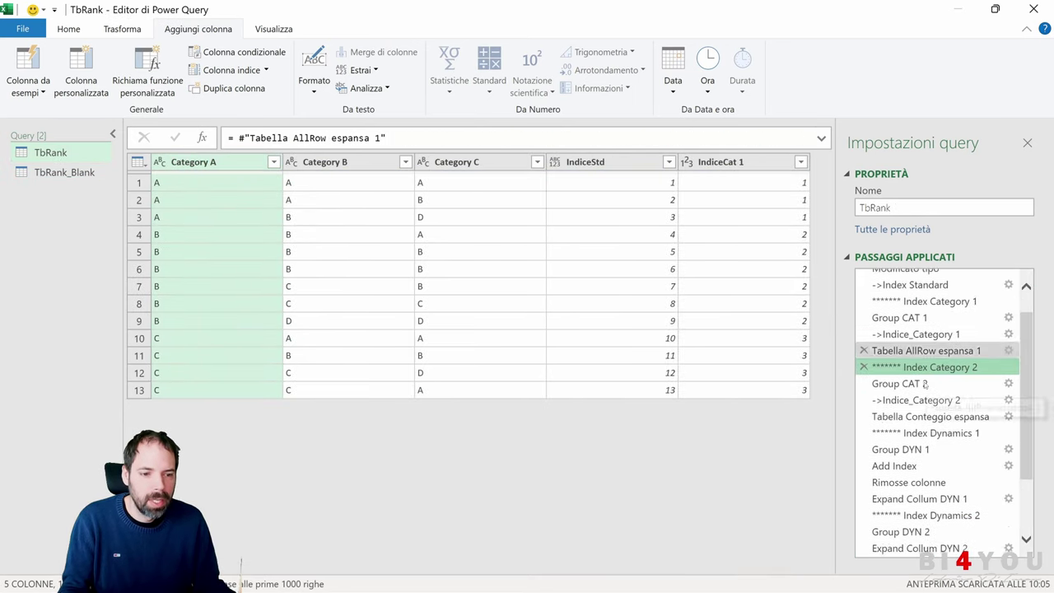
click(905, 366)
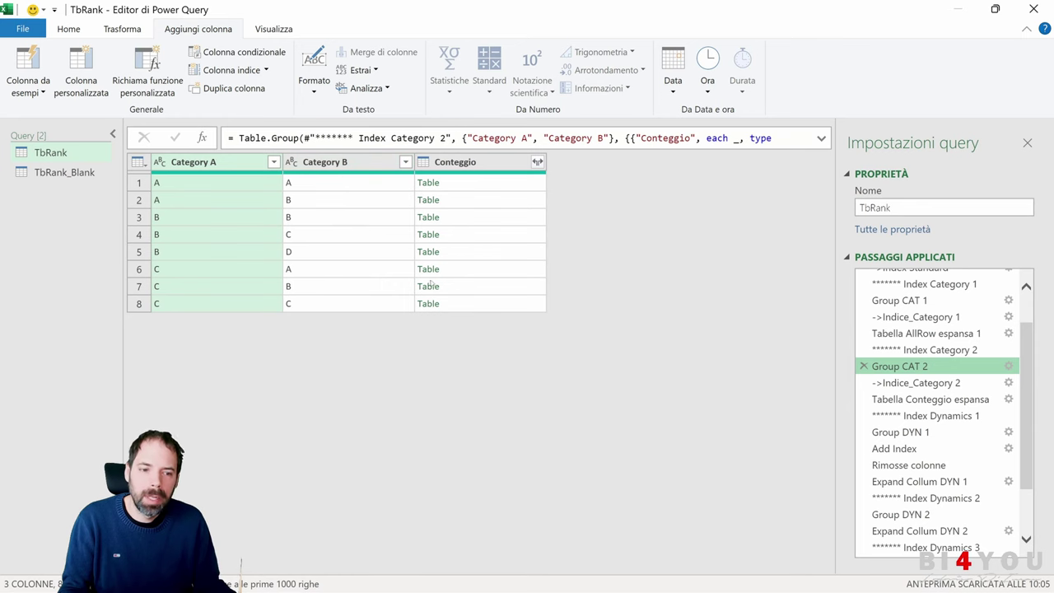
key(Up)
key(Down)
key(Down)
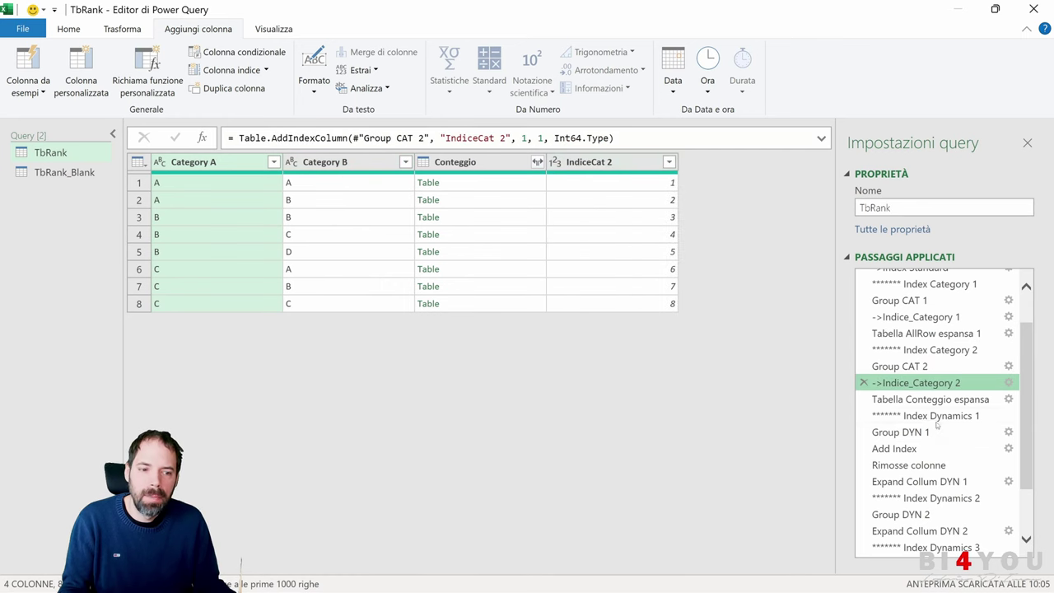
click(931, 399)
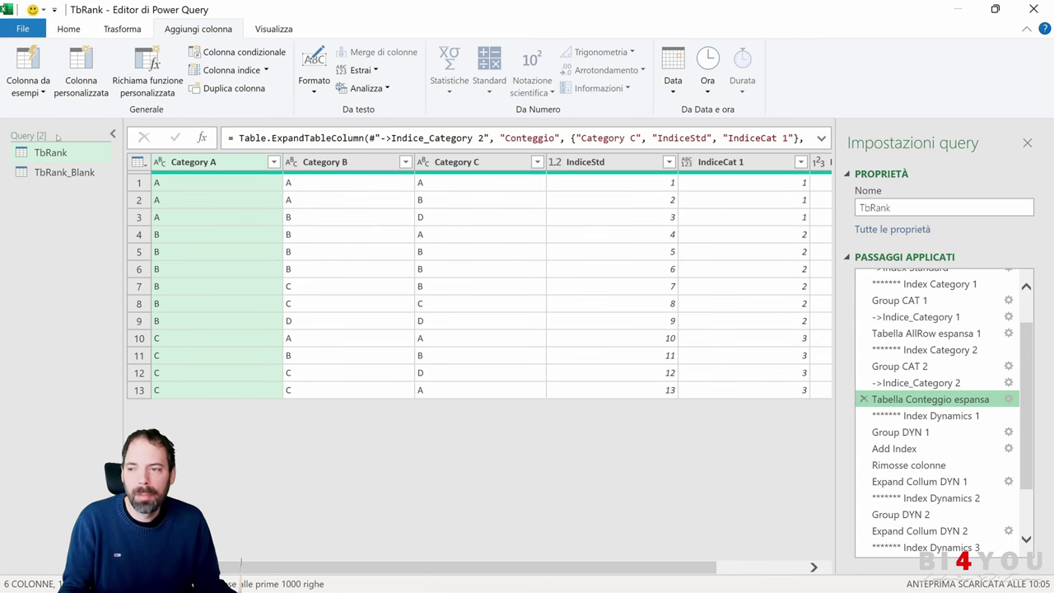
click(70, 173)
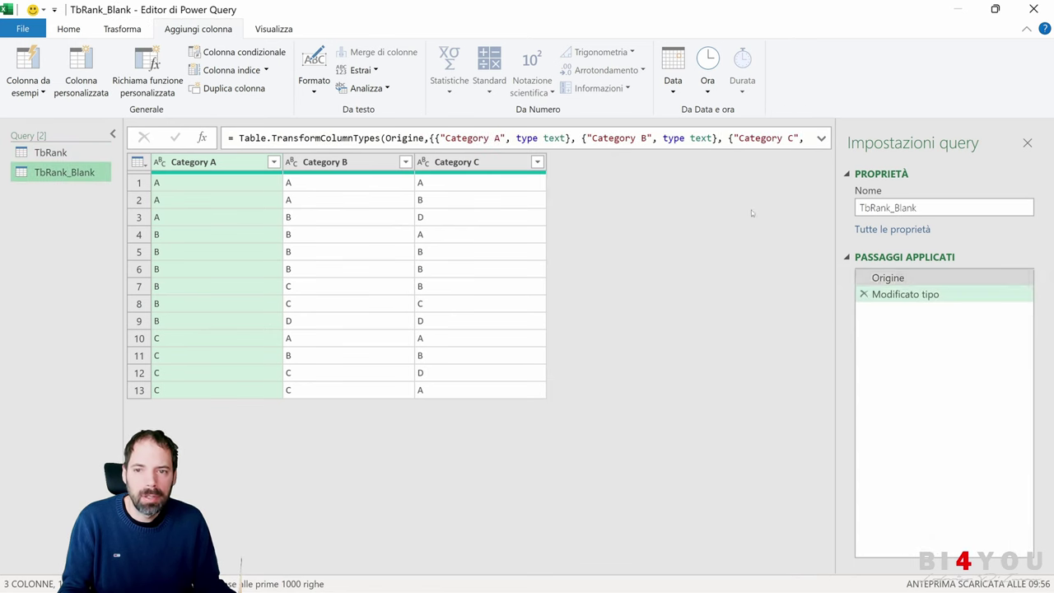
Group TbRank_Blank by Category A and Category B into an AllRow column using Tutte le righe
click(66, 29)
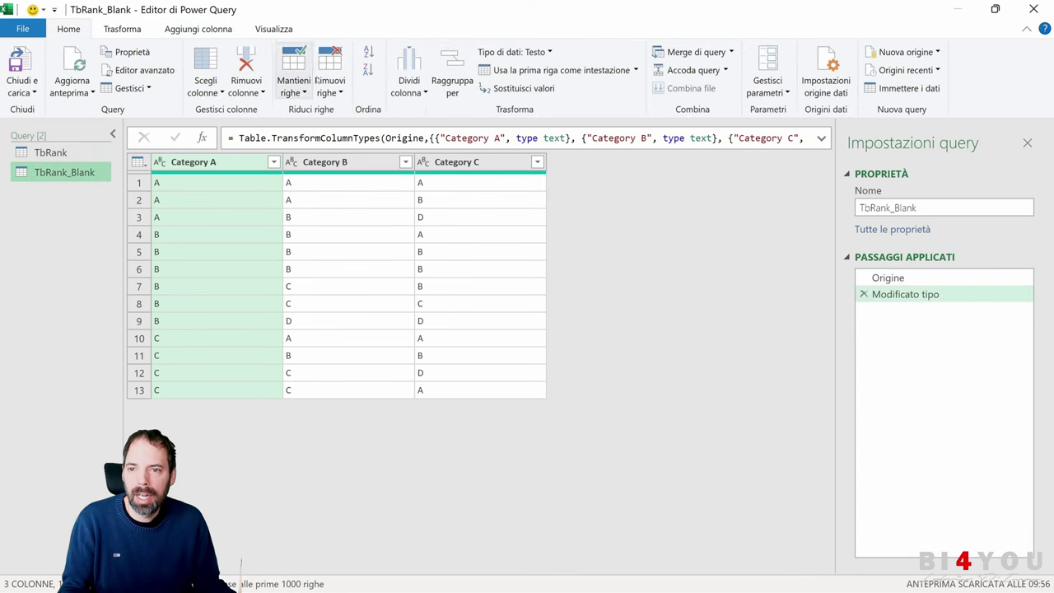
click(452, 75)
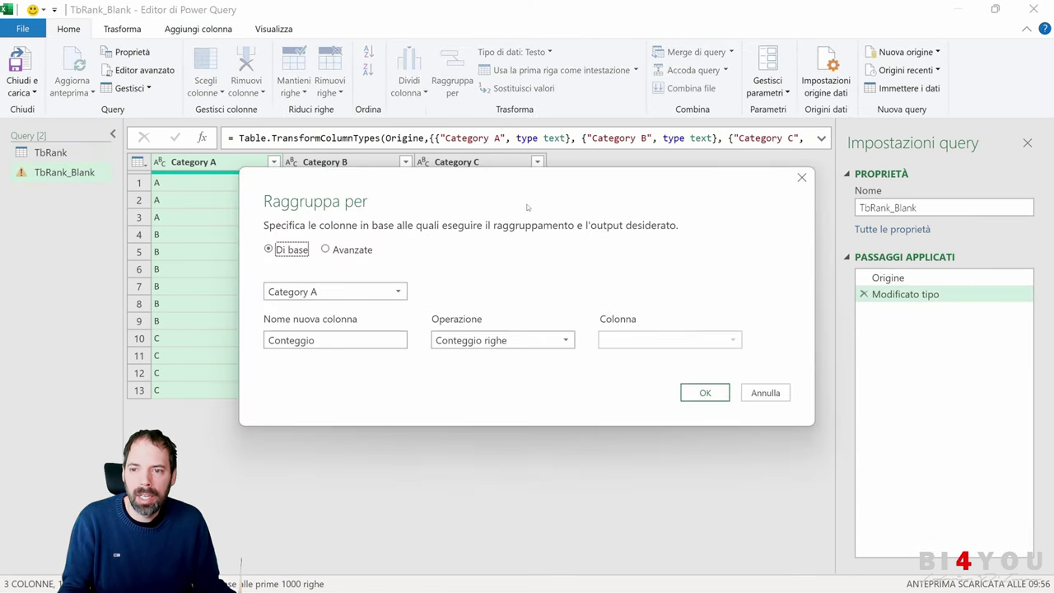
click(342, 250)
click(356, 326)
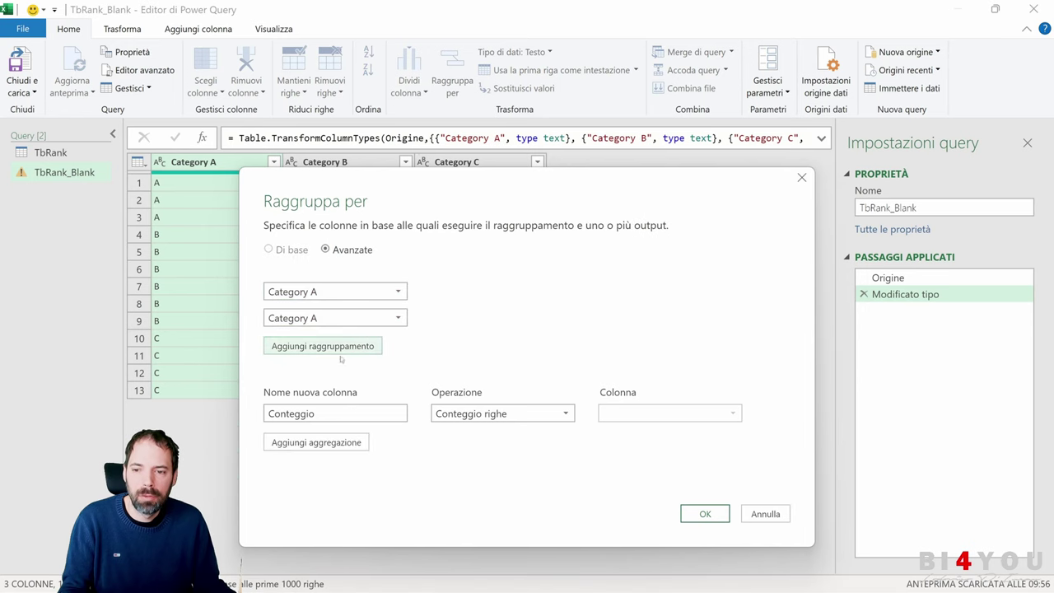
click(346, 318)
click(313, 349)
click(338, 418)
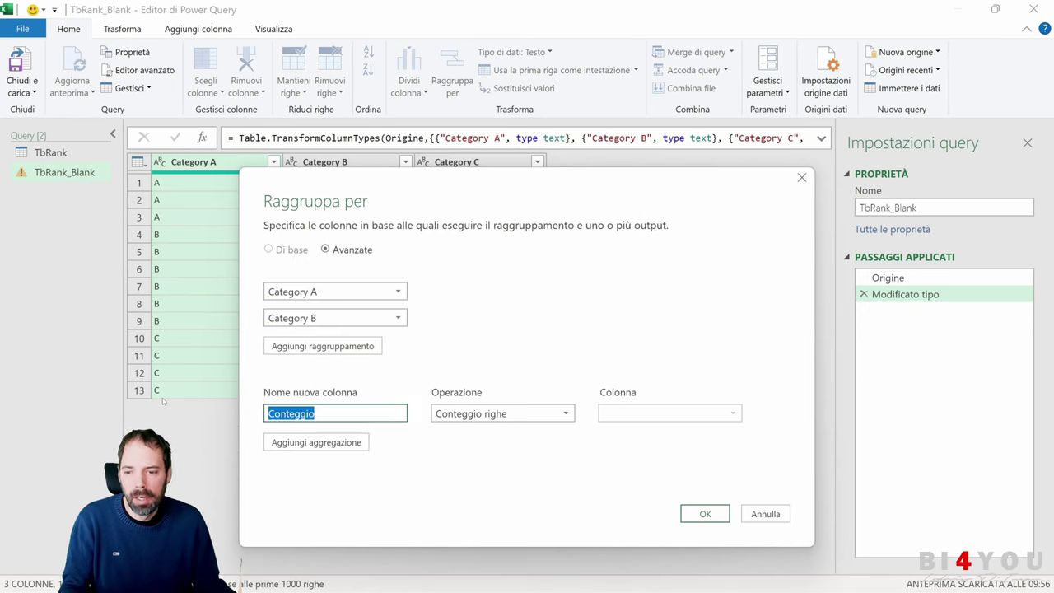
text(AllRow)
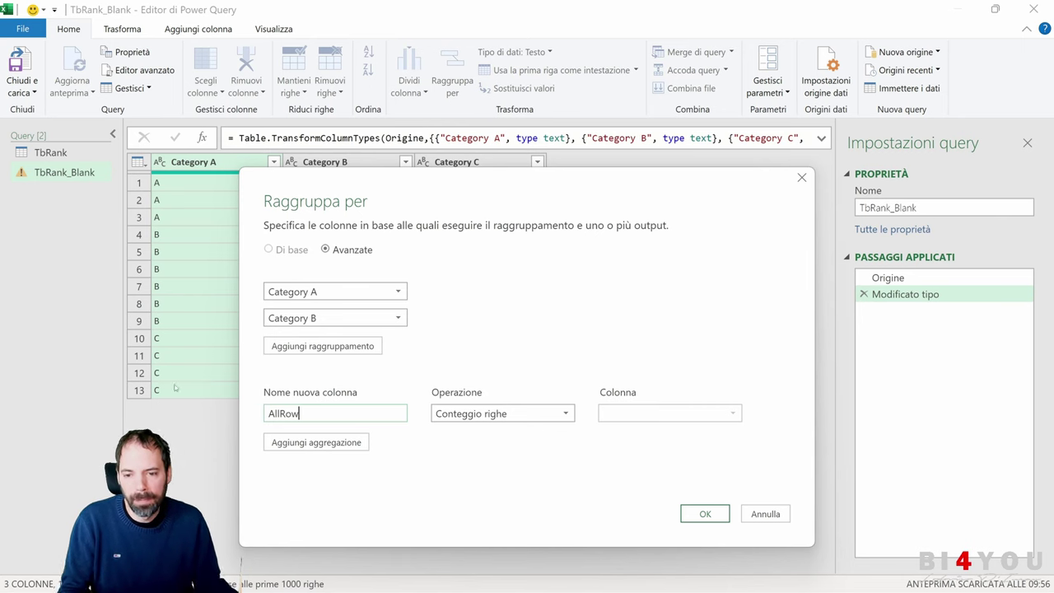
click(494, 413)
click(473, 547)
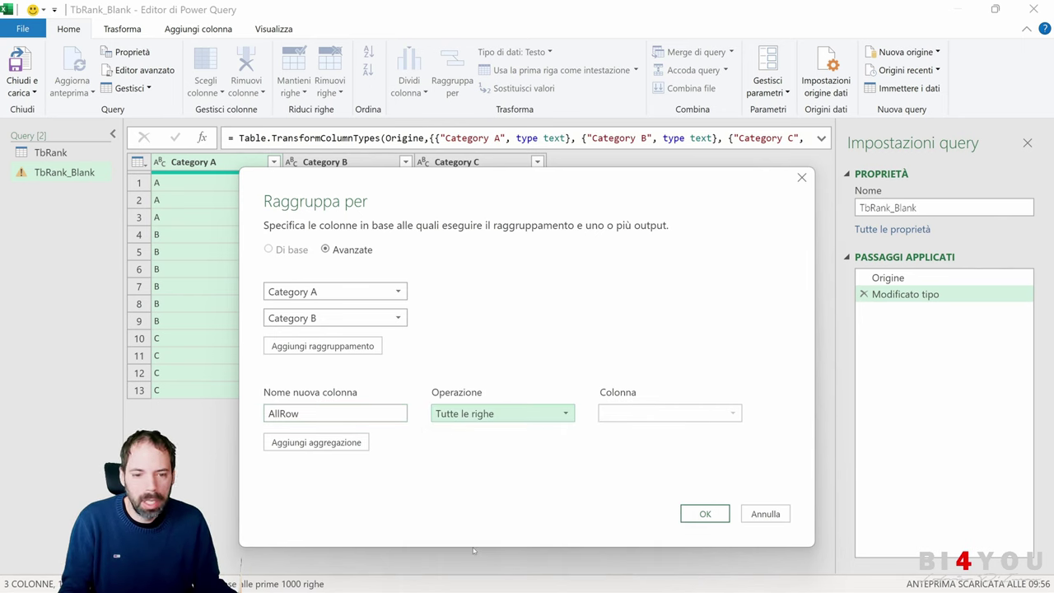
click(704, 514)
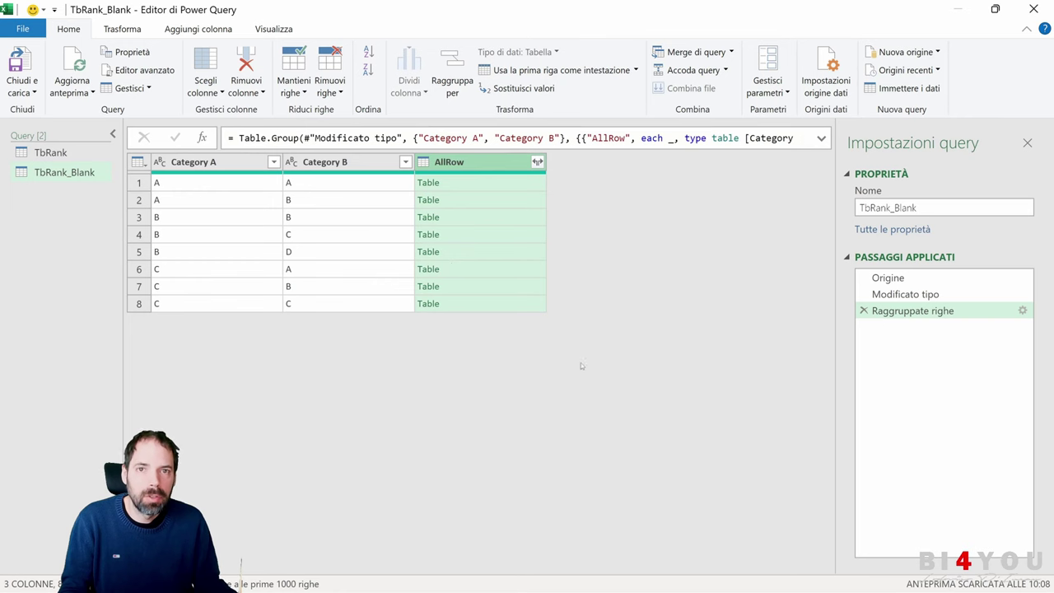
Add an index column starting from 1 and expand AllRow into Category C only
click(198, 29)
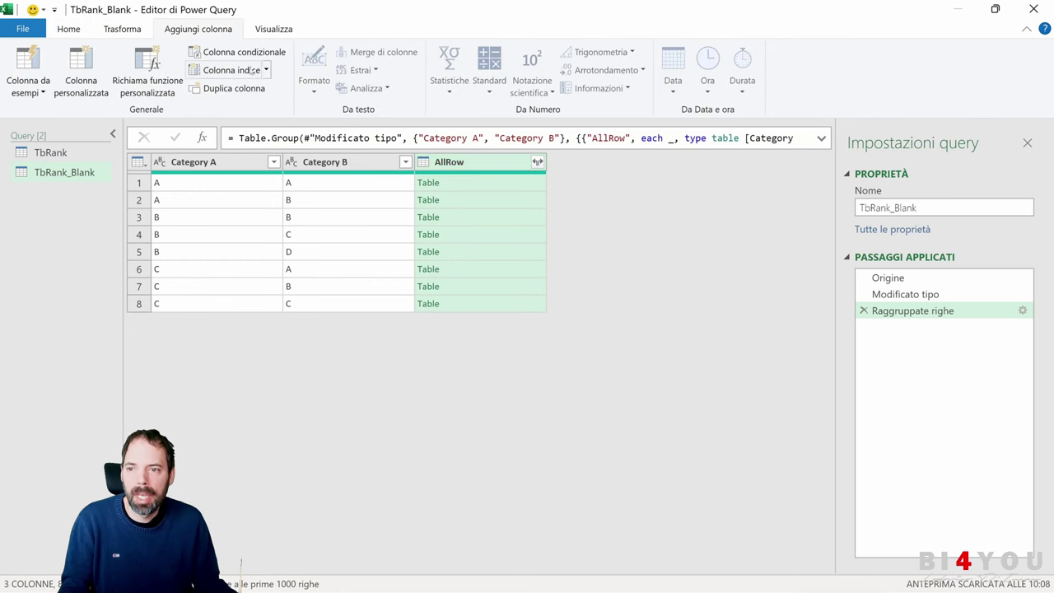
click(266, 70)
click(220, 108)
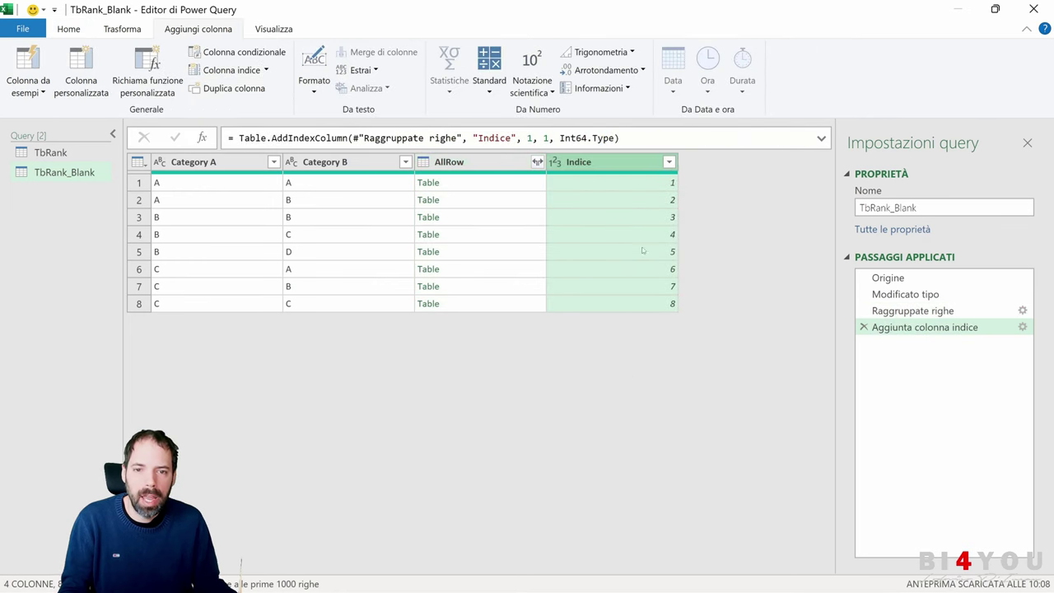
click(536, 162)
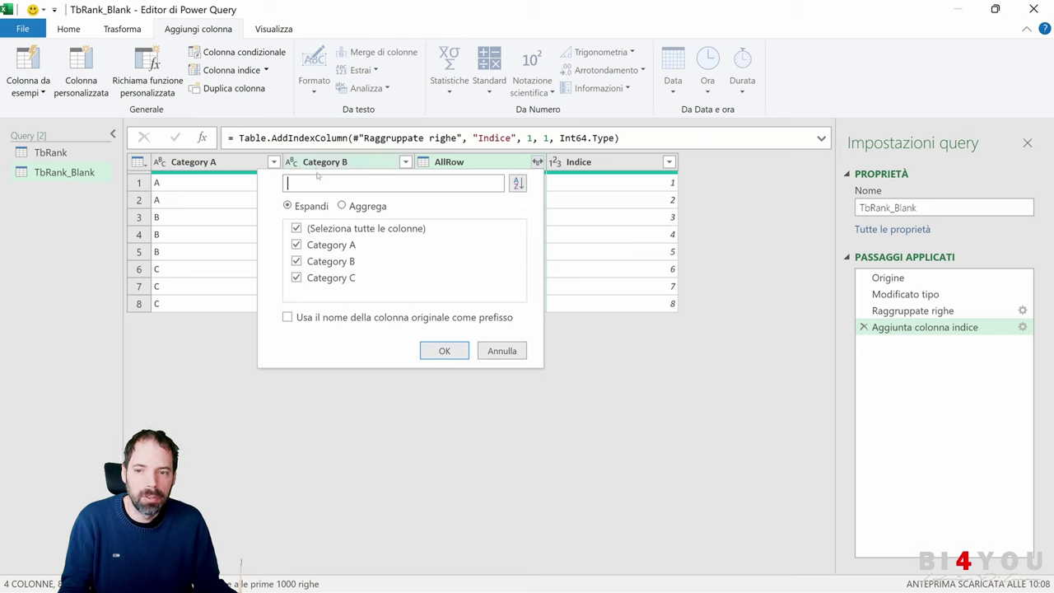
click(296, 245)
click(297, 262)
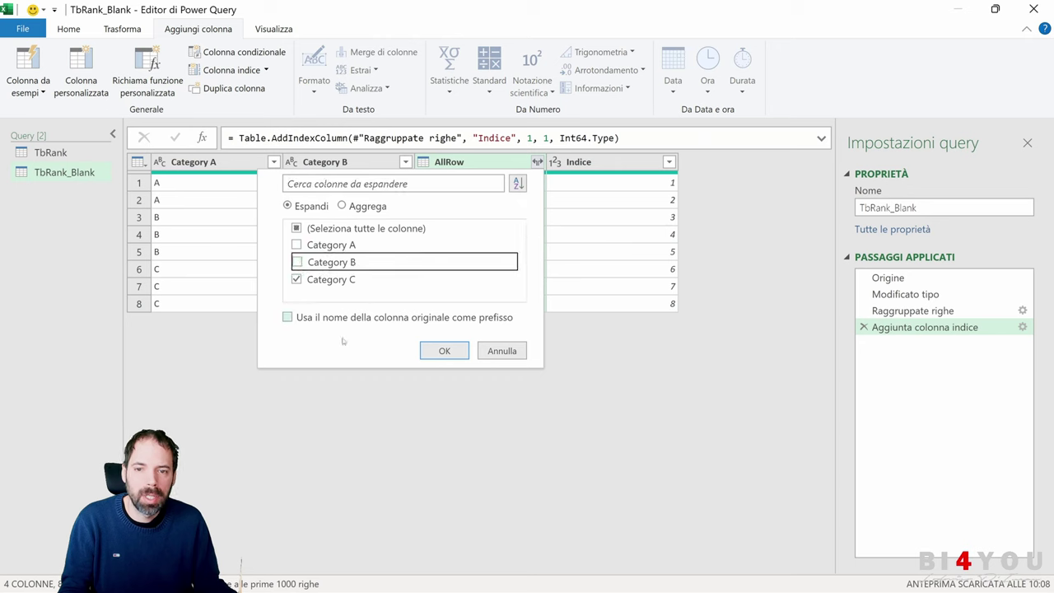
click(444, 351)
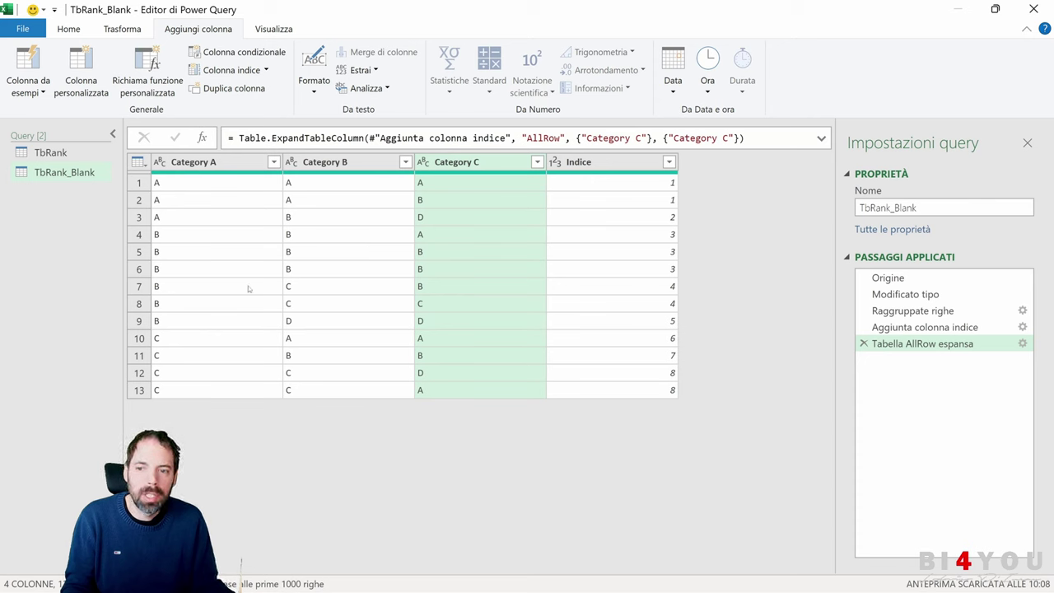
Check the Category A values across rows, then remove the AllRow expansion step
click(191, 185)
click(191, 203)
click(195, 221)
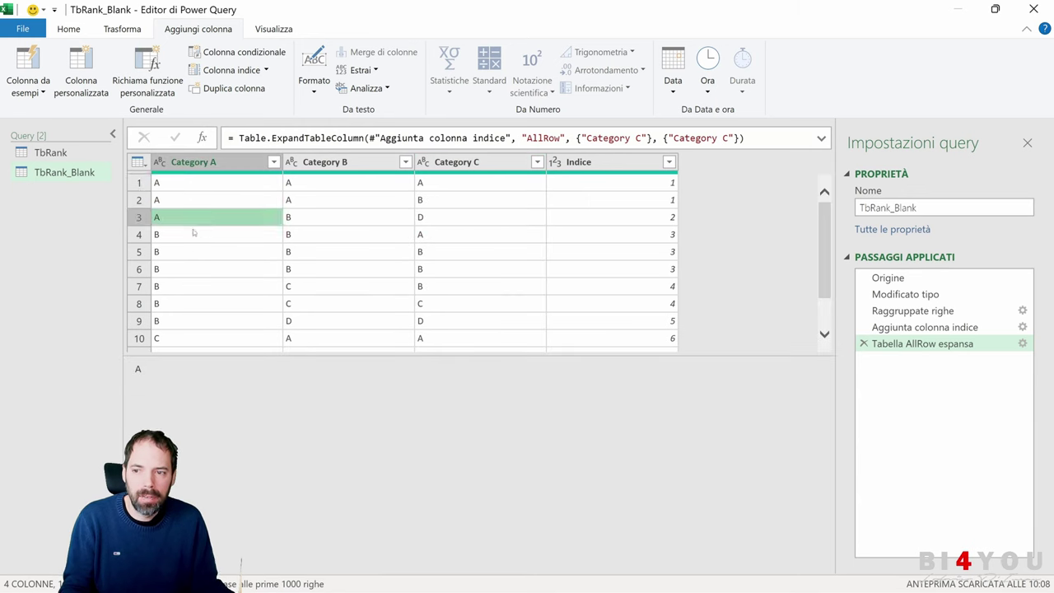
click(192, 236)
click(193, 254)
click(187, 288)
click(170, 186)
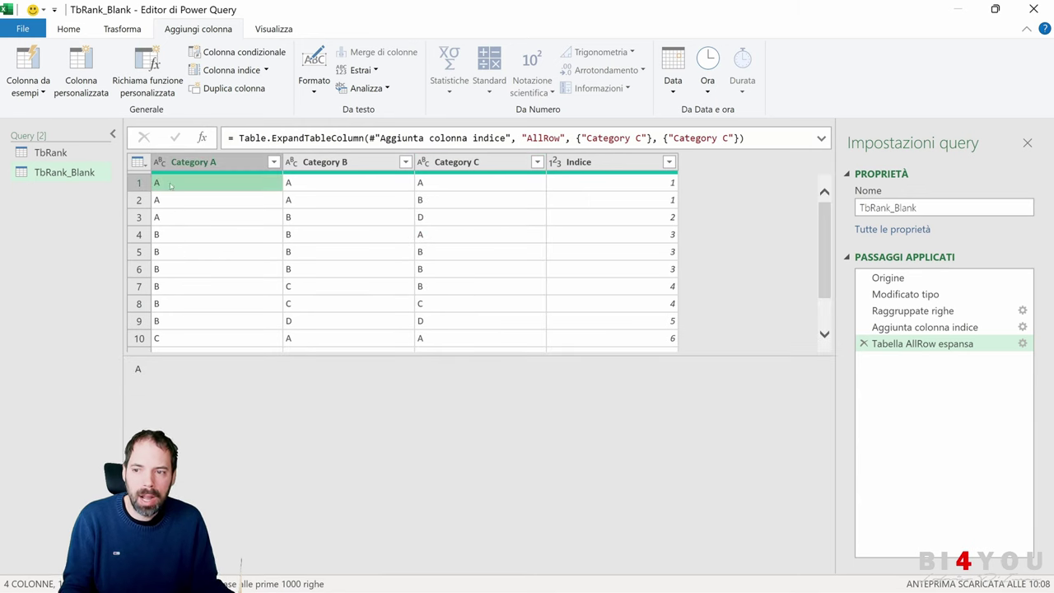
click(177, 219)
click(186, 288)
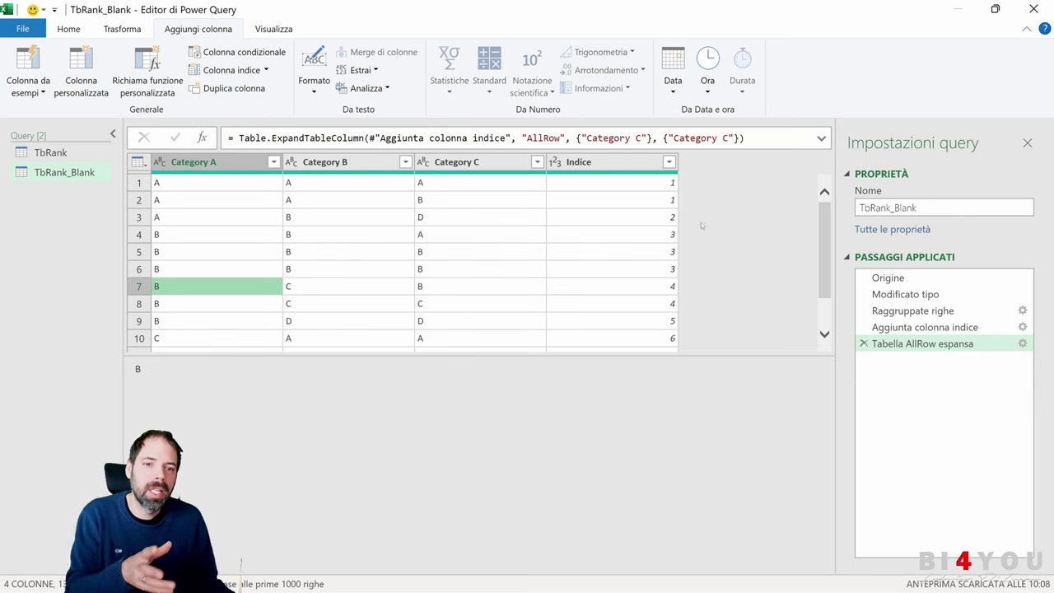
click(863, 343)
Remove the added index and grouping steps and switch to the TbRank query
click(863, 327)
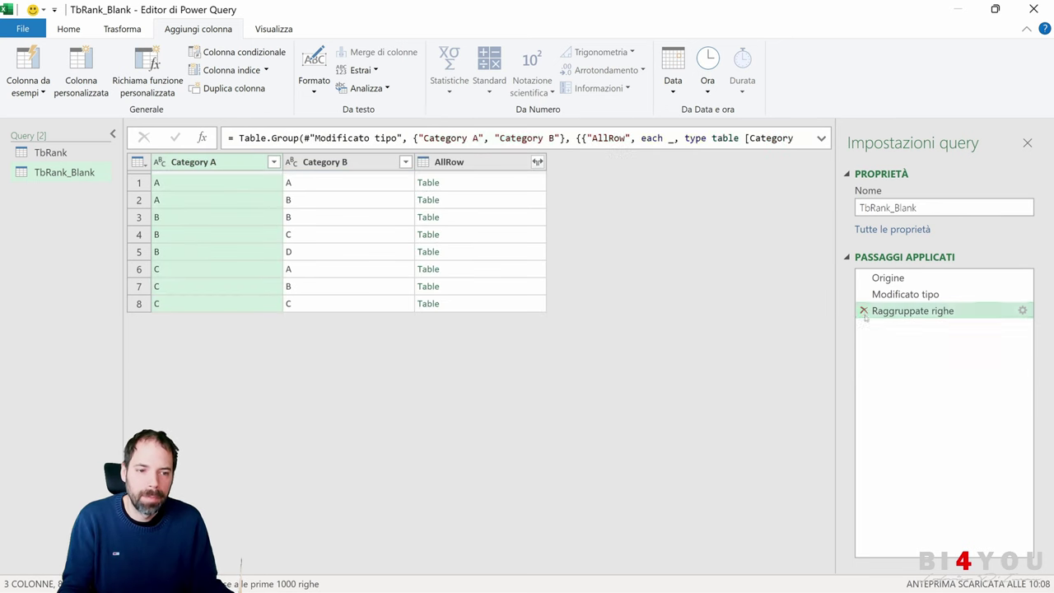
click(863, 311)
click(51, 152)
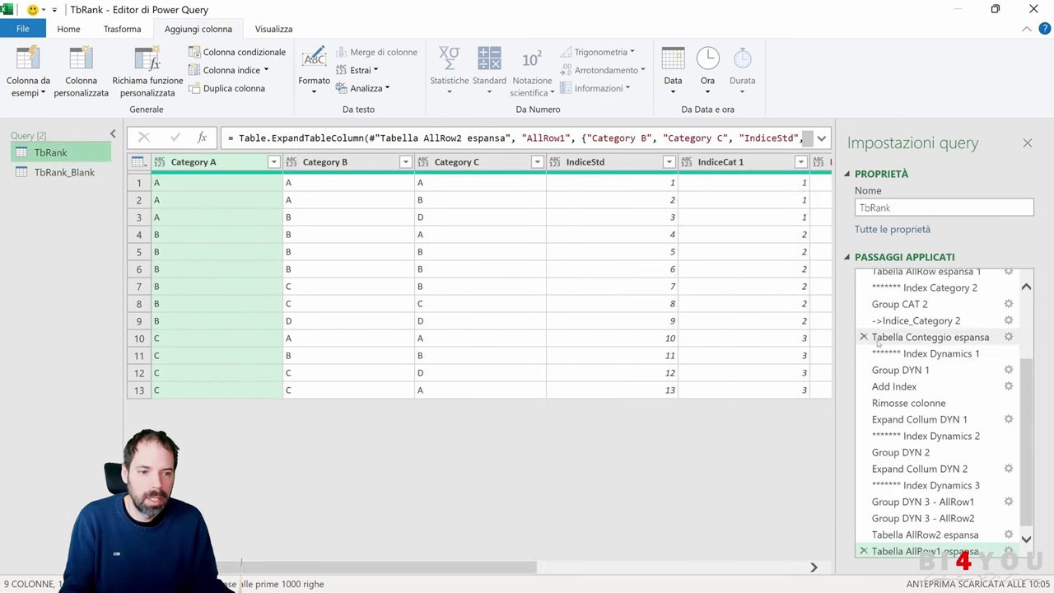
scroll(932, 412, up, 5)
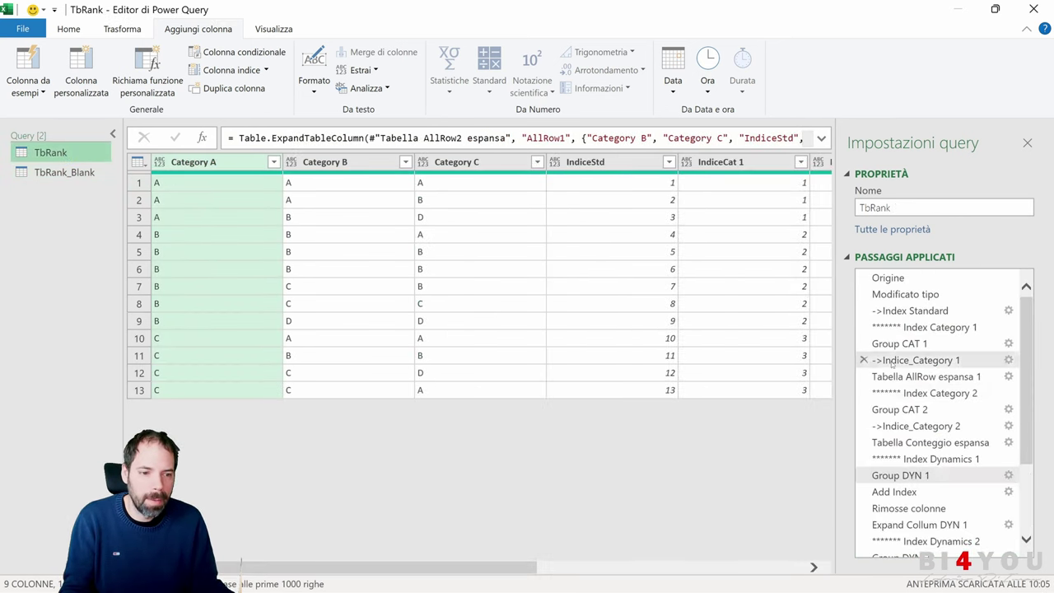
Review TbRank's Index Dynamics 1 and Expand Collum DYN 1 results, ending on Group DYN 1
click(930, 458)
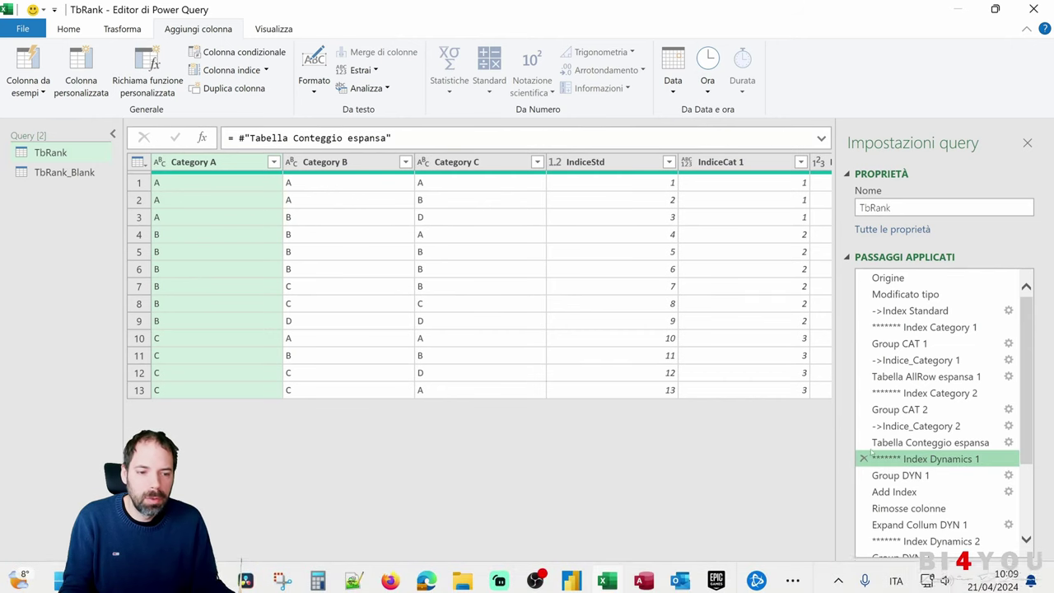
click(919, 525)
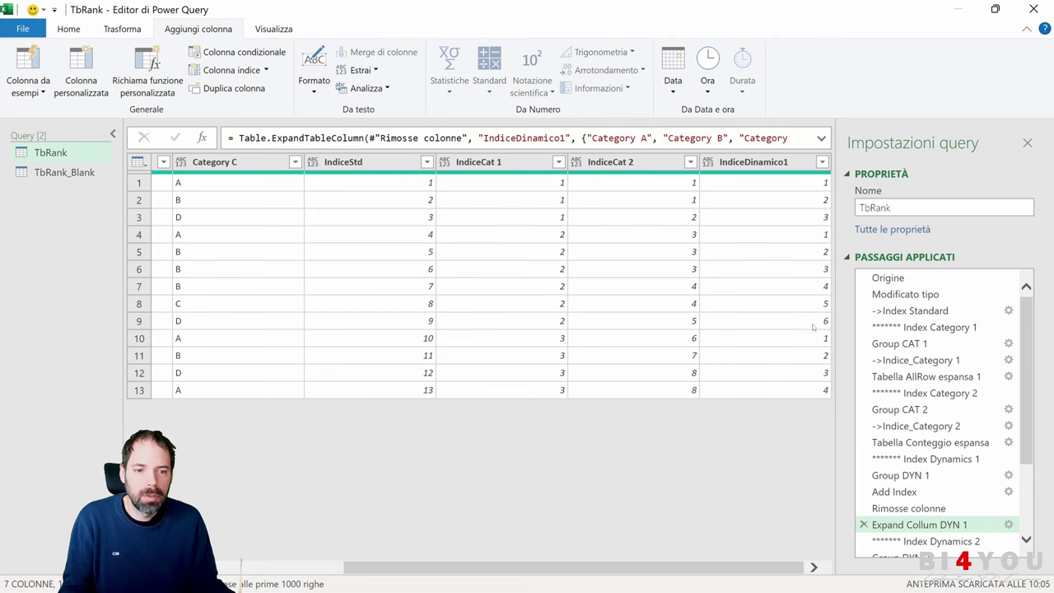
drag(697, 576, 393, 528)
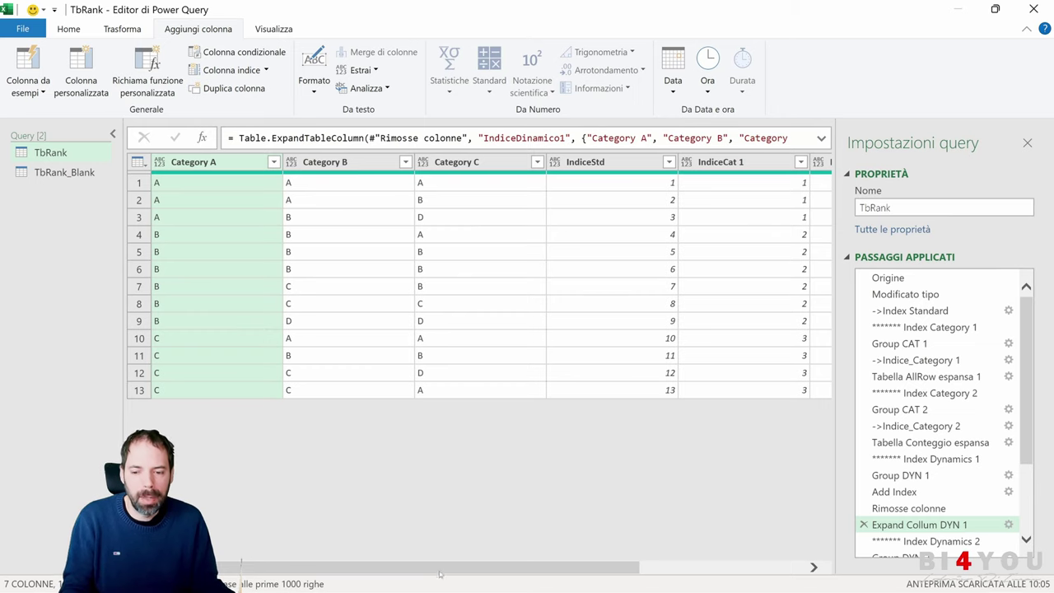
drag(439, 574, 569, 574)
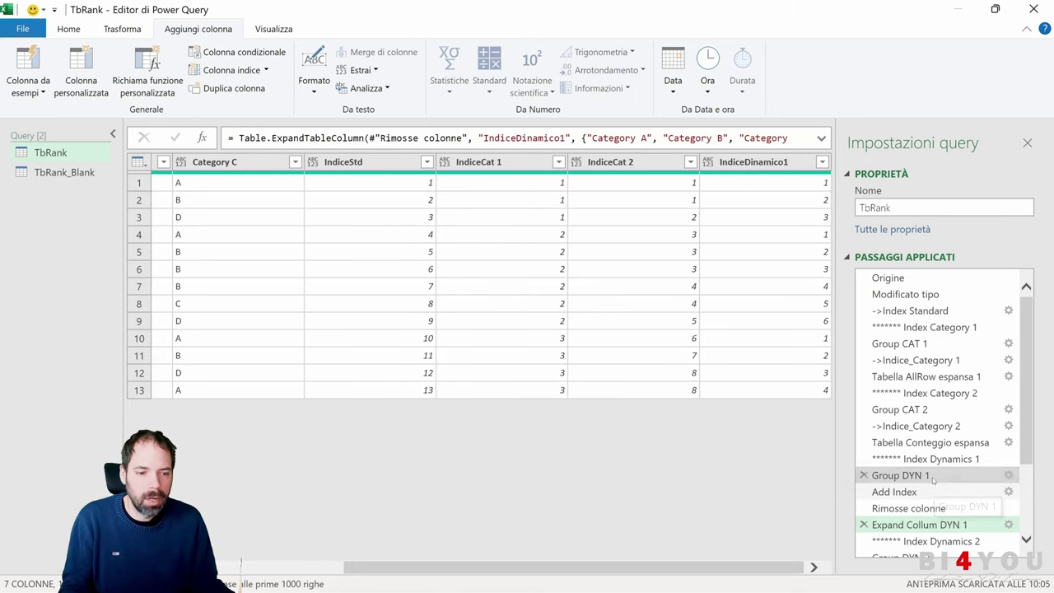
click(906, 475)
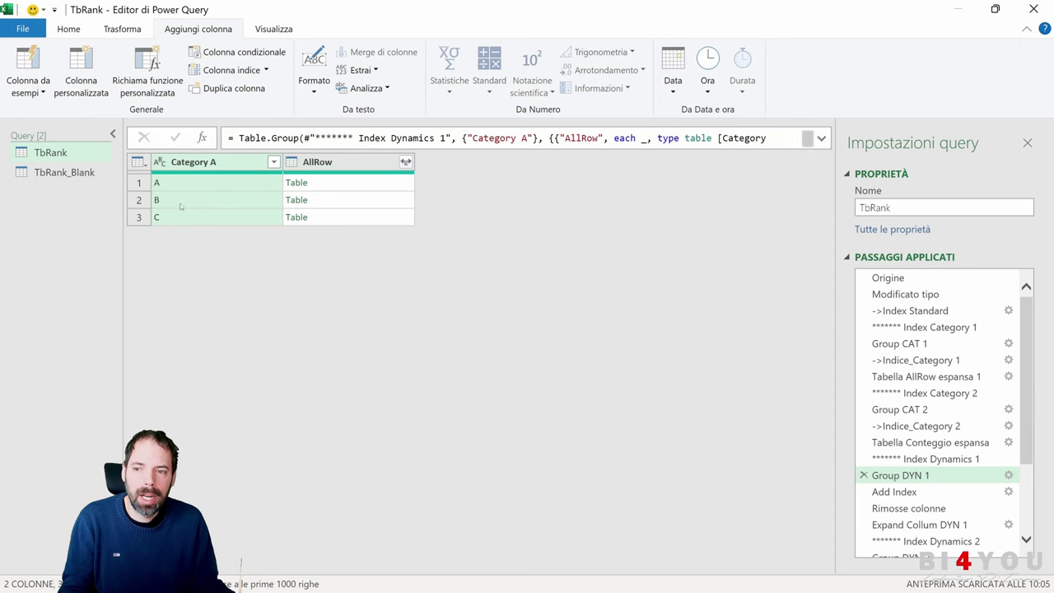
Preview the nested AllRow tables and compare the table before and after Group DYN 1
click(385, 184)
click(383, 200)
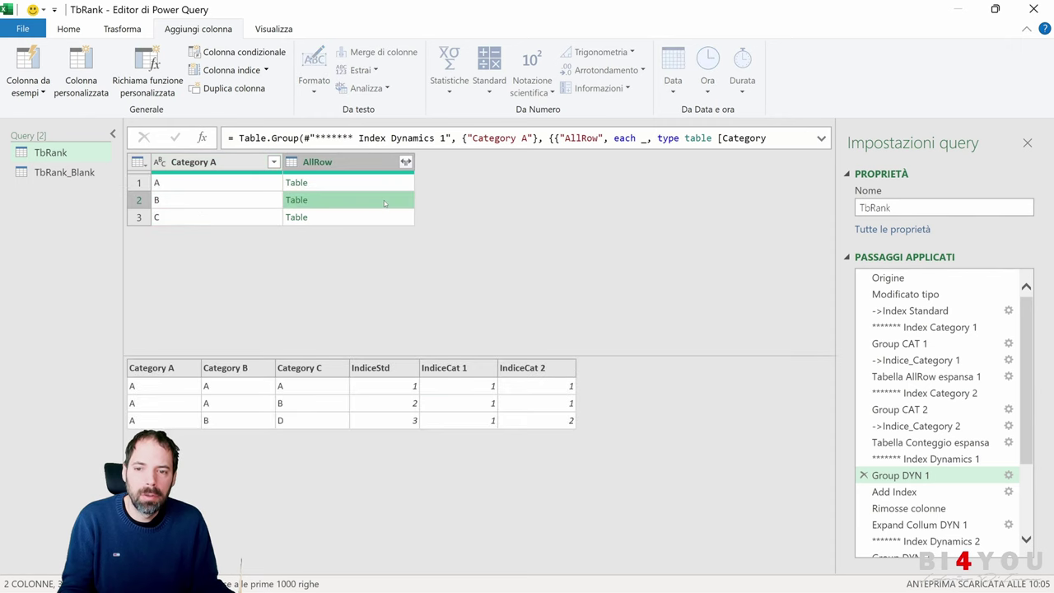
click(383, 218)
click(906, 459)
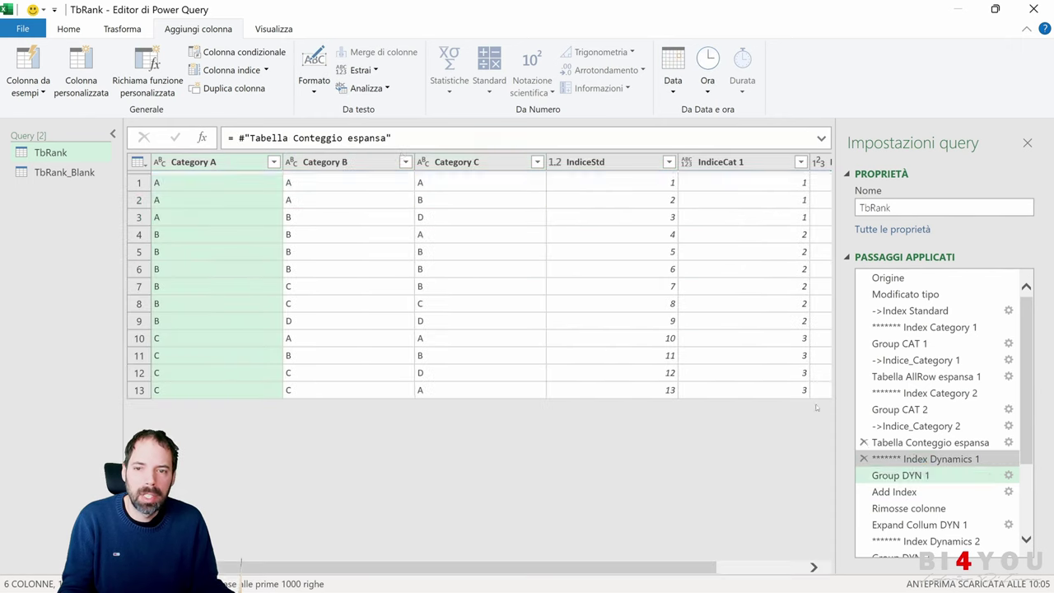
click(900, 475)
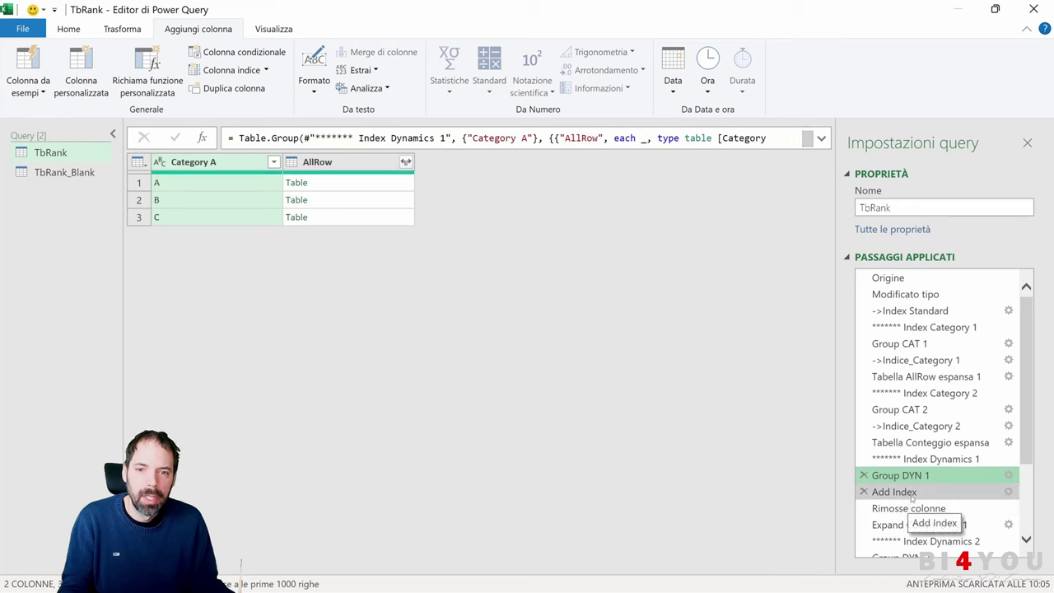
Inspect the Add Index step's formula and its per-group indexed tables for groups A, B and C
click(912, 495)
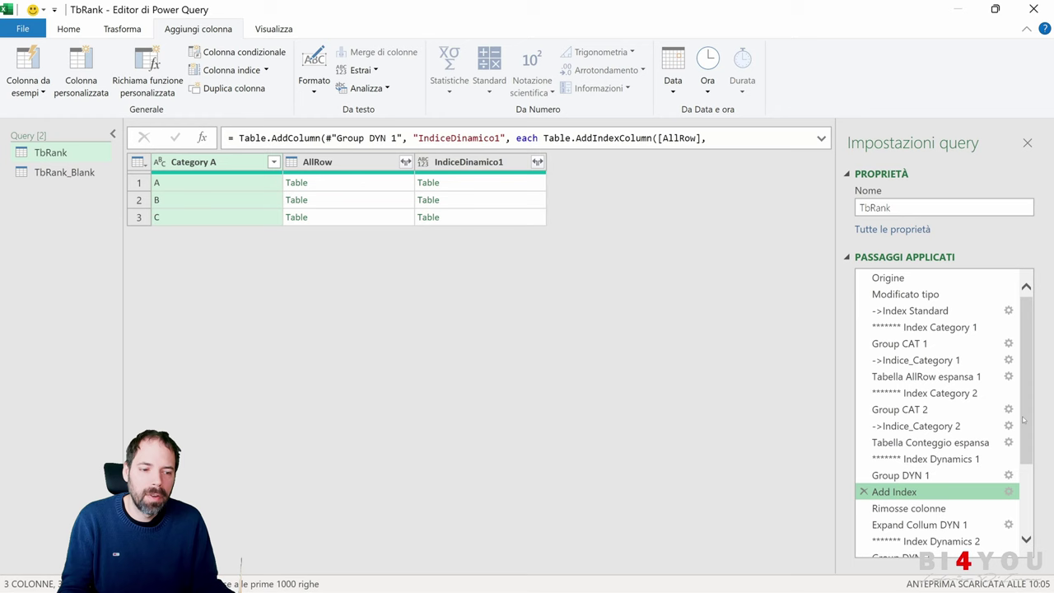
click(1008, 491)
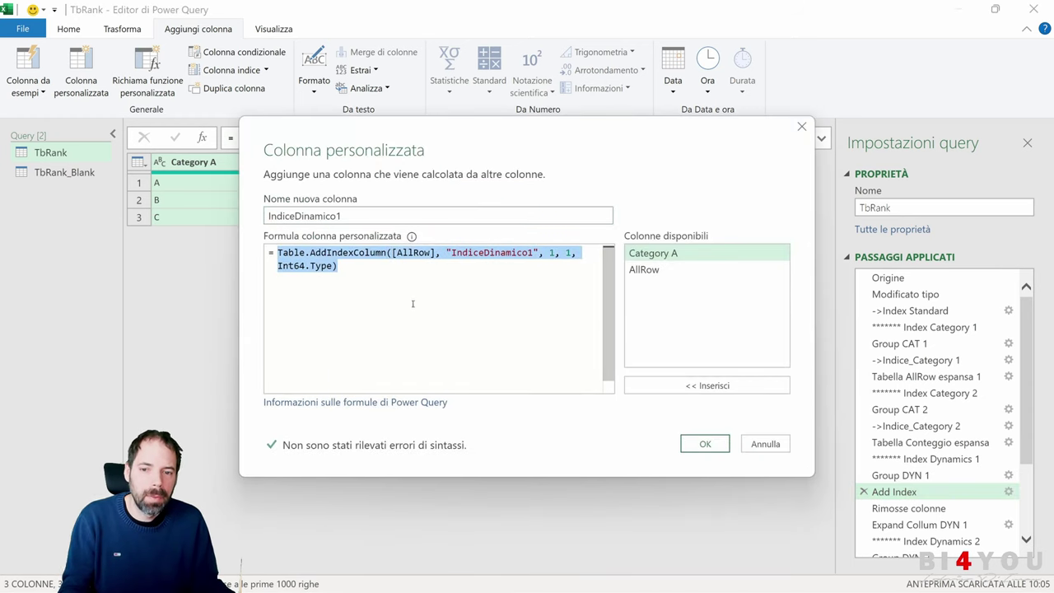
click(765, 444)
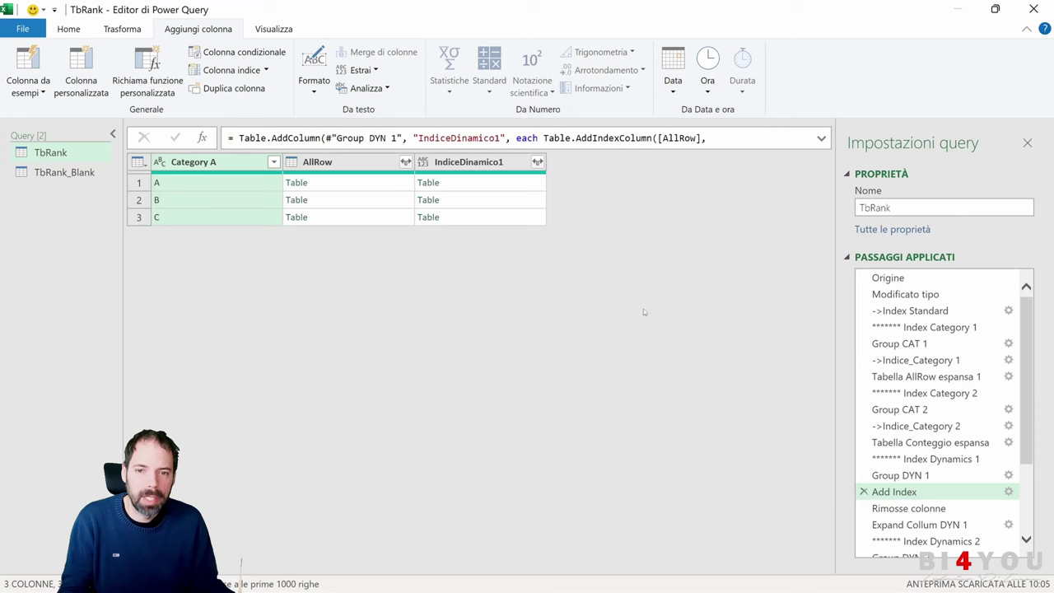
click(475, 183)
click(338, 183)
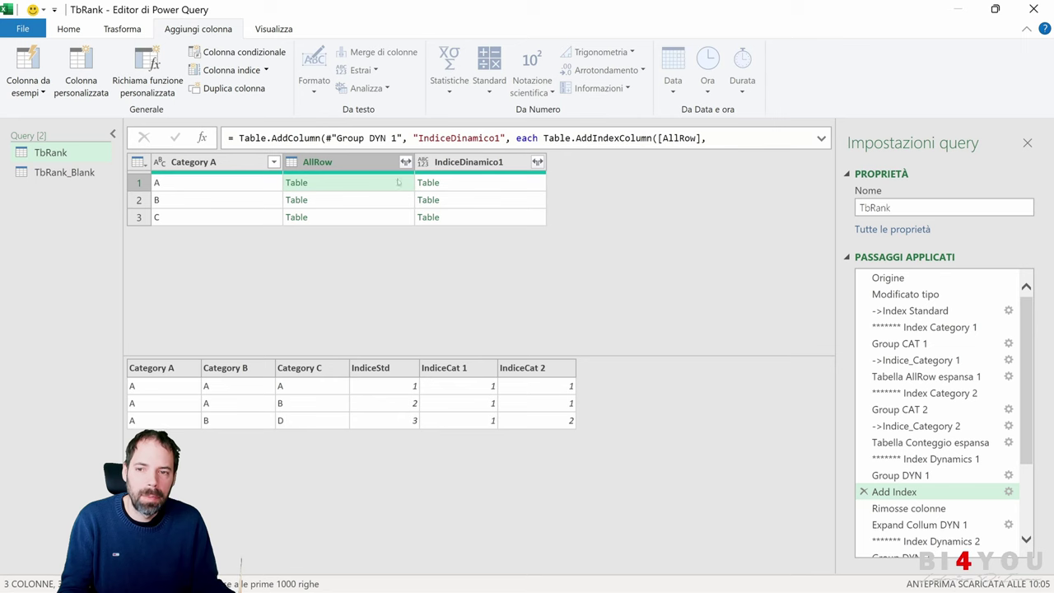
click(492, 186)
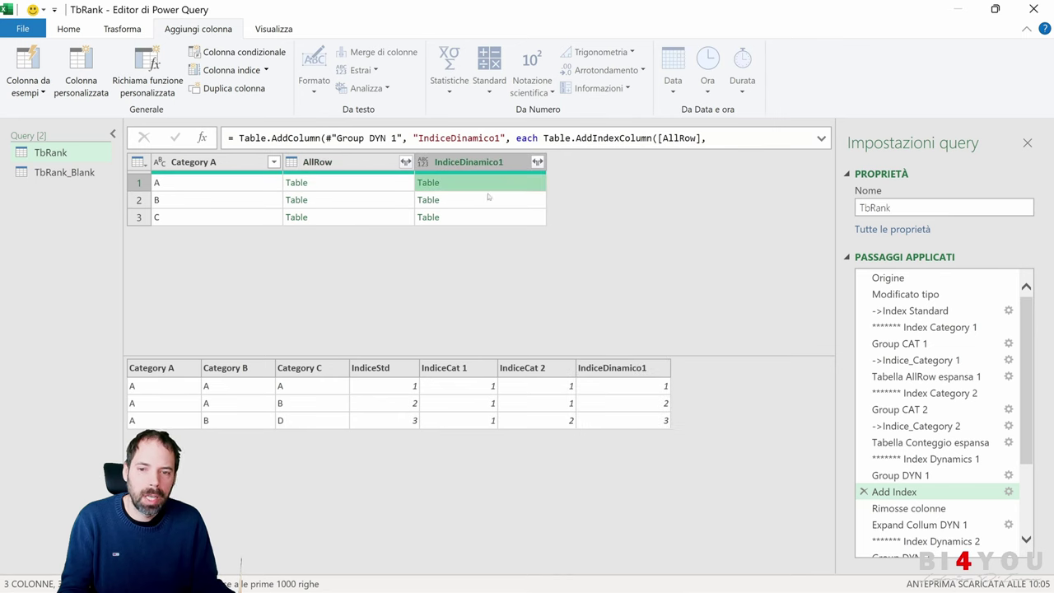
click(484, 204)
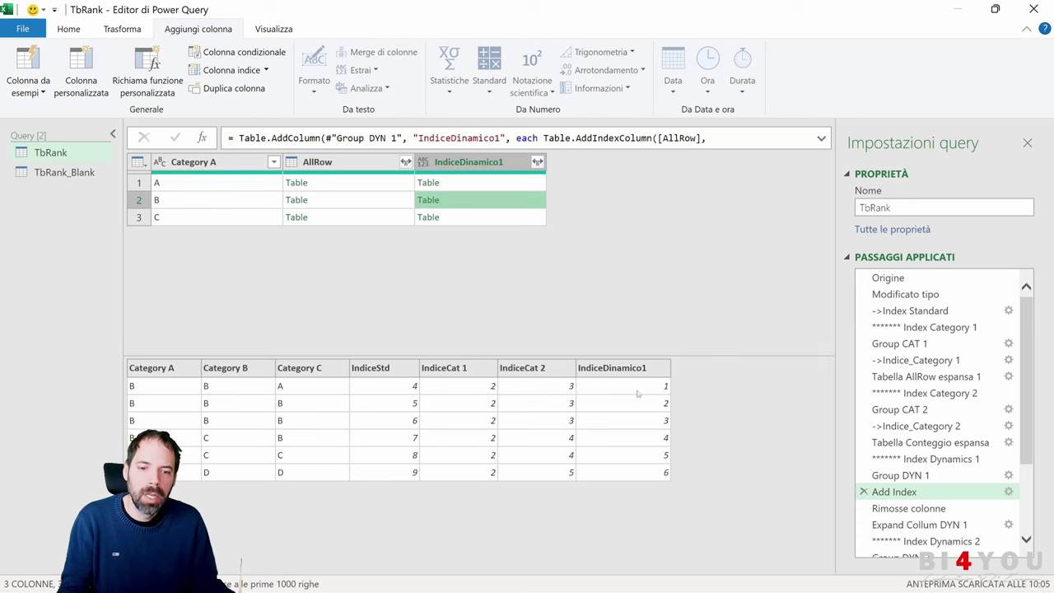
click(506, 216)
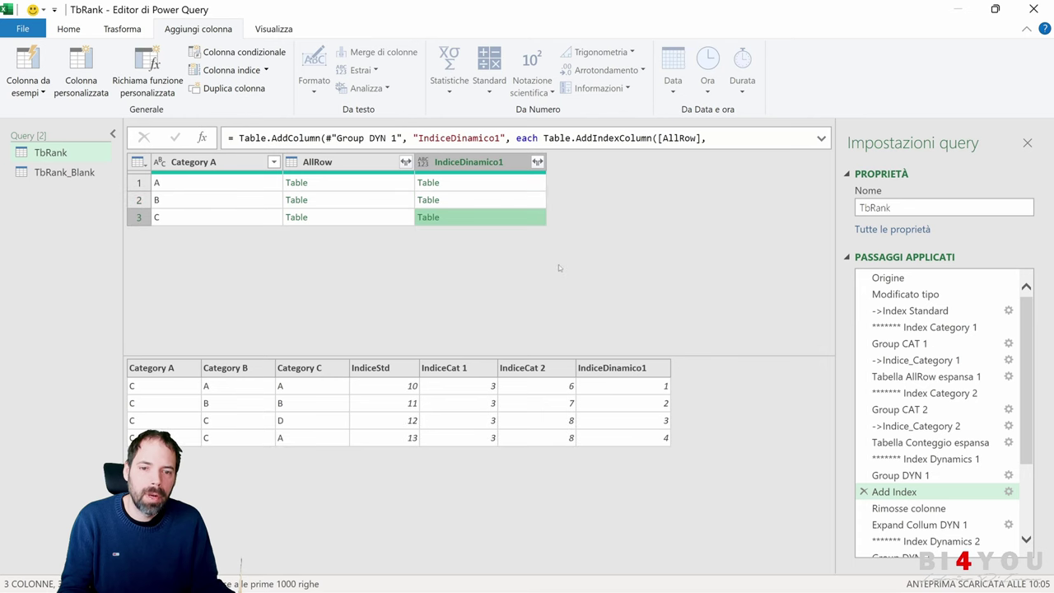
View the Rimosse colonne and Expand Collum DYN 1 results, then switch to TbRank_Blank
click(910, 509)
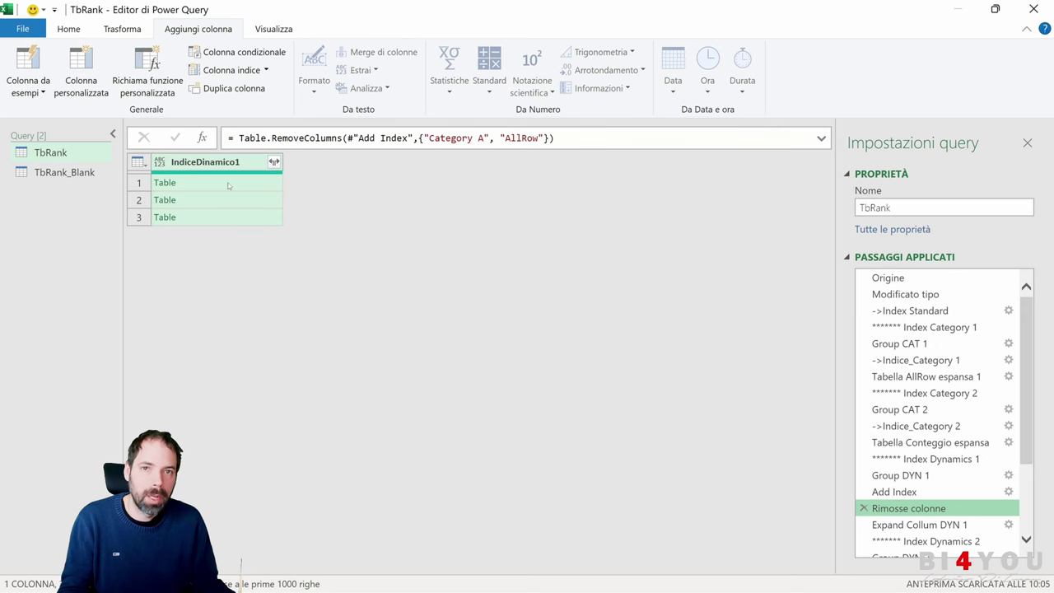
click(919, 524)
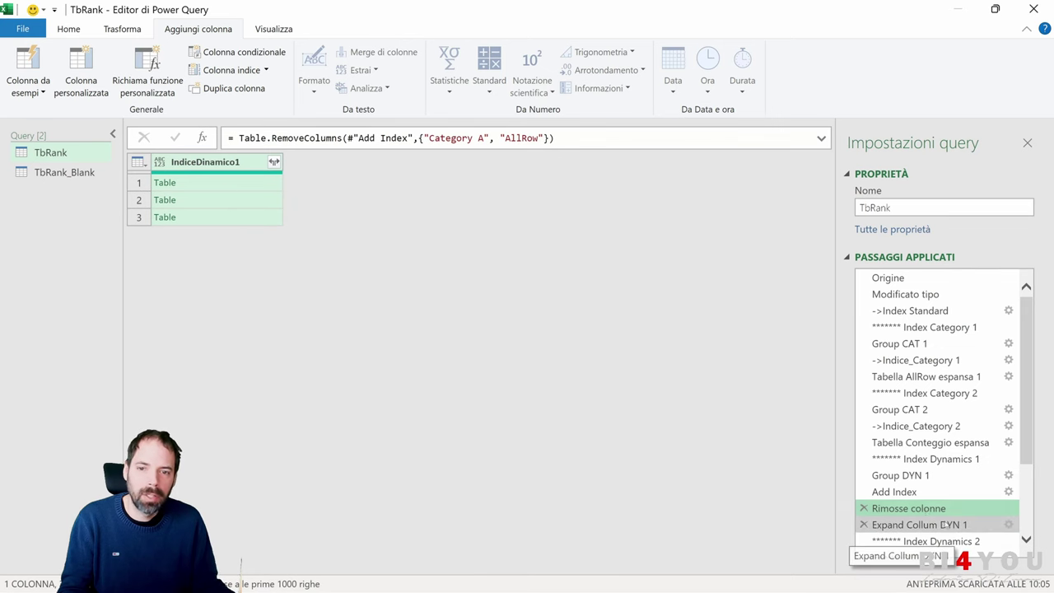
scroll(564, 576, right, 3)
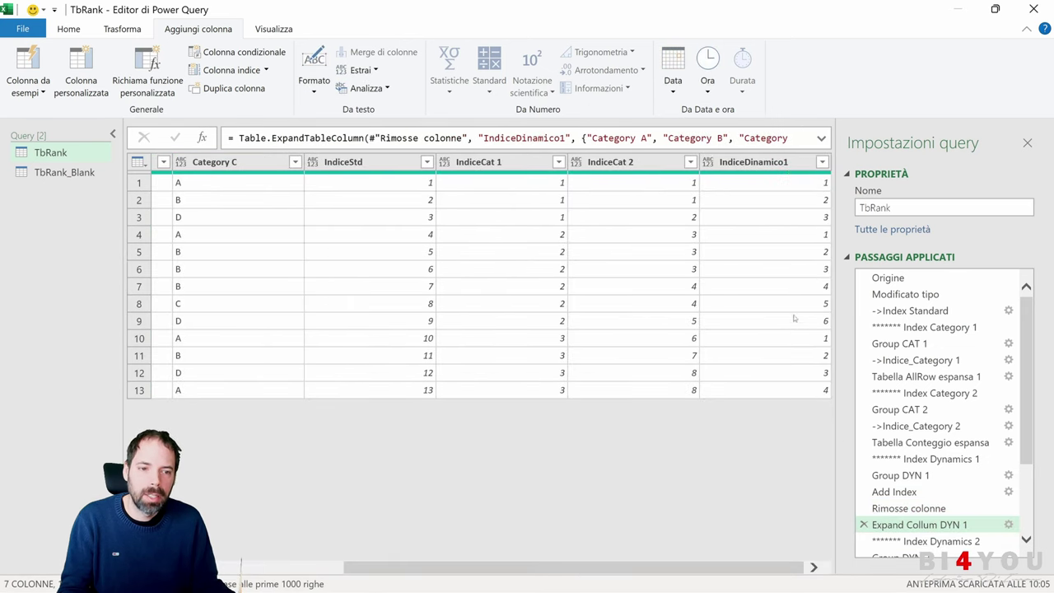
scroll(582, 553, left, 3)
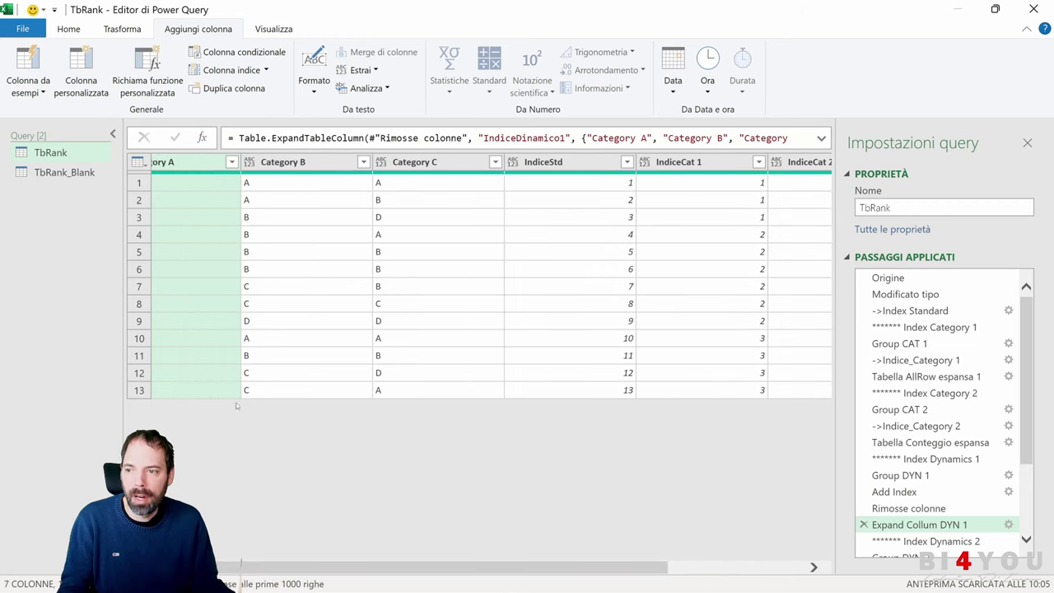
click(64, 172)
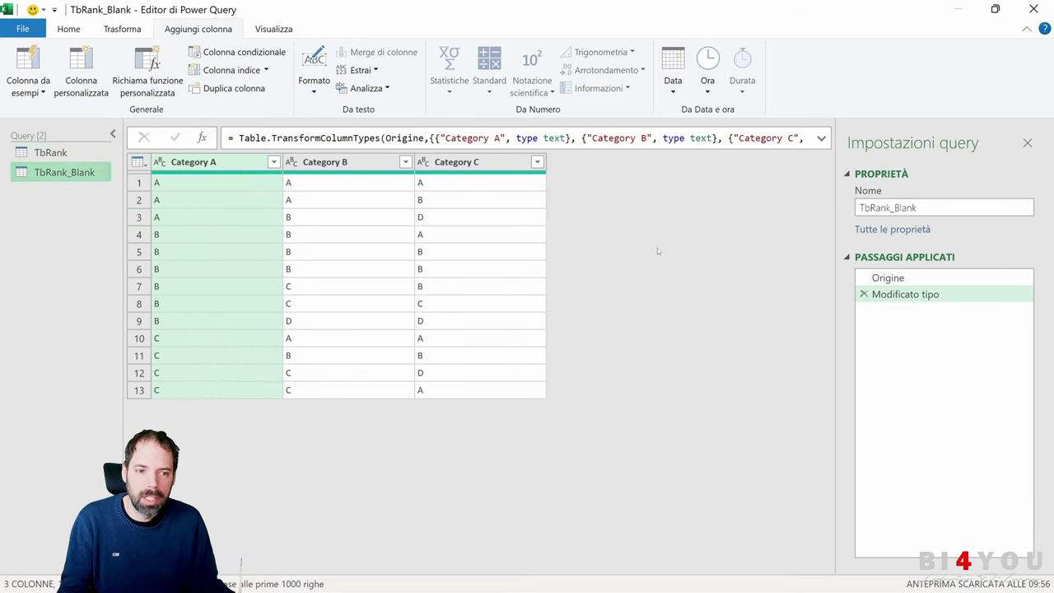
Group TbRank_Blank by Category A using All Rows, naming the new column AllRow
click(64, 31)
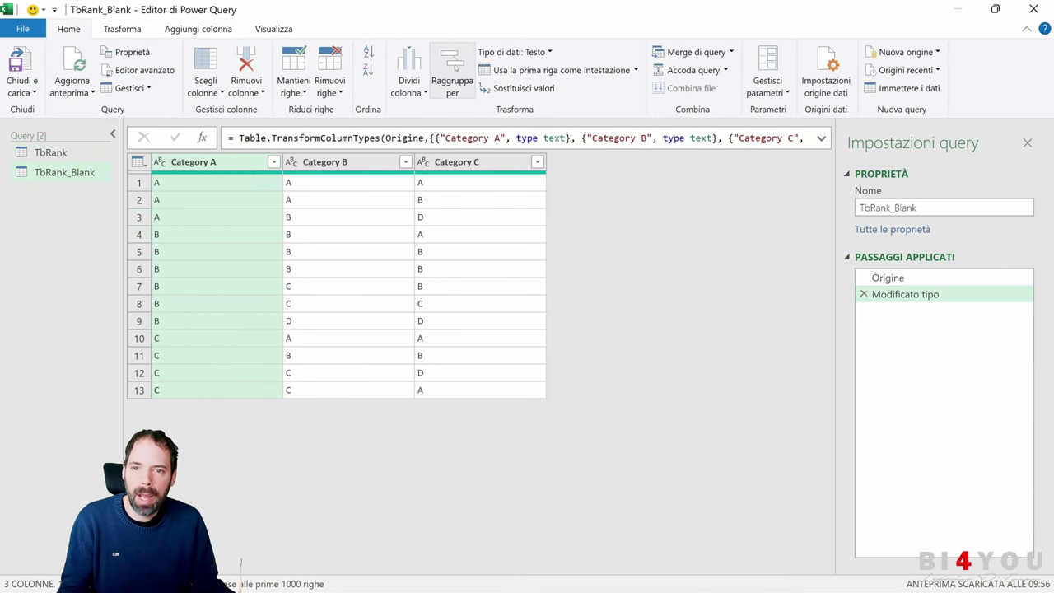
click(452, 80)
click(494, 340)
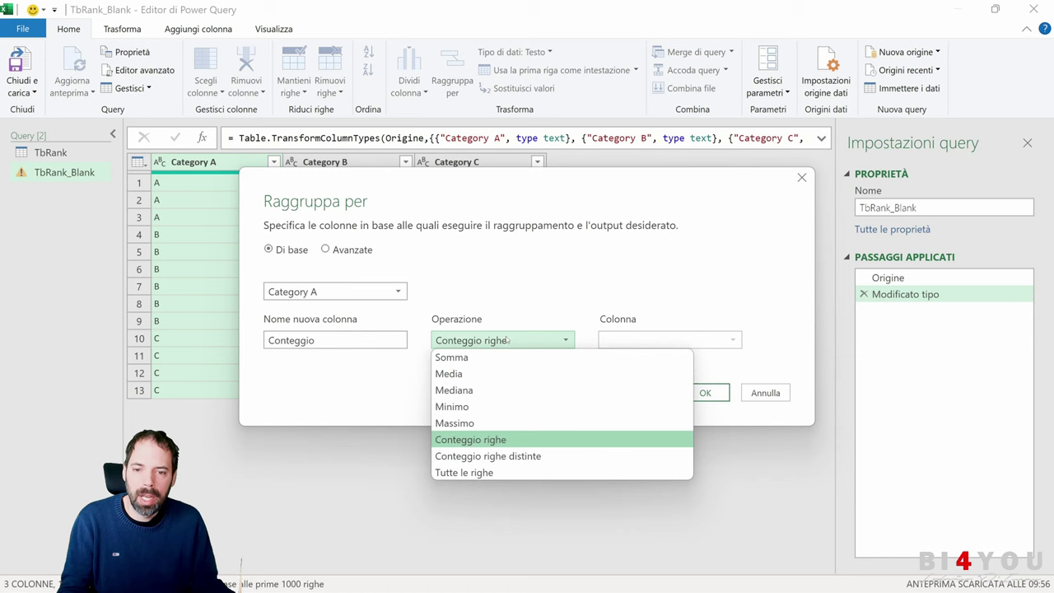
click(486, 470)
key(shift+Tab)
text(AllRow)
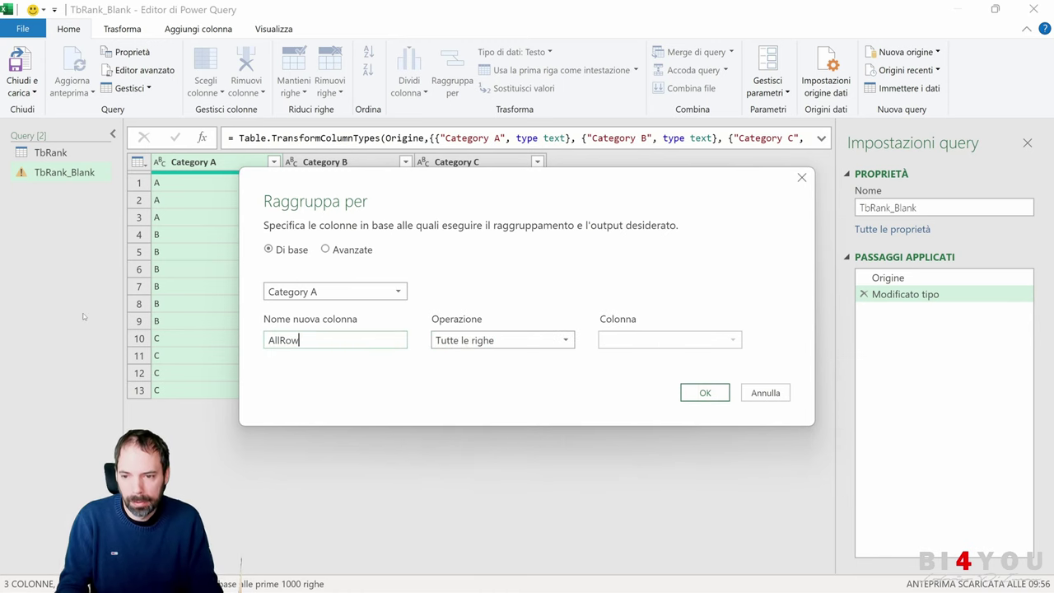
click(698, 394)
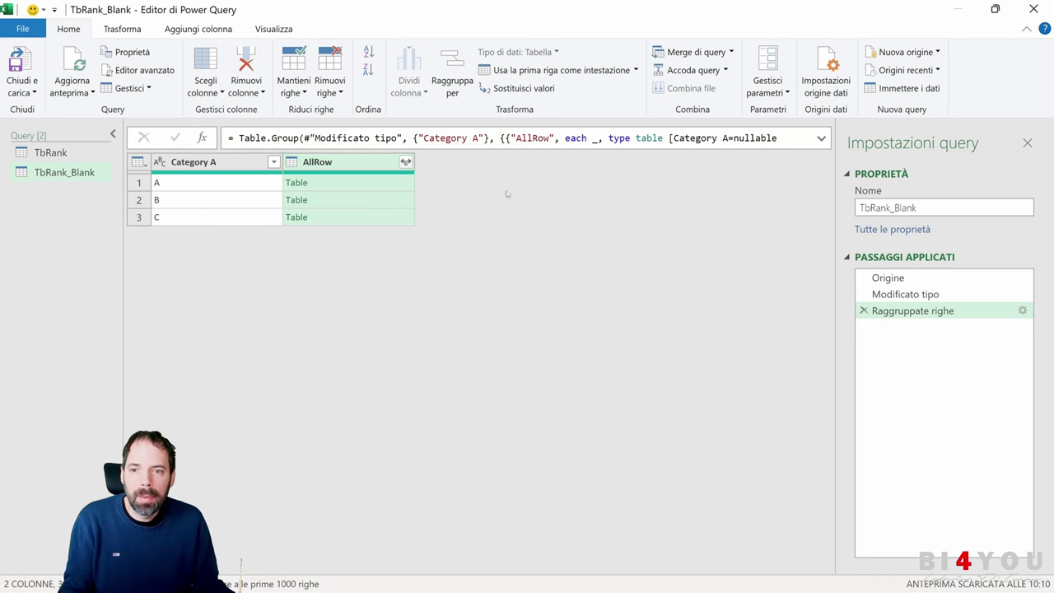
click(188, 28)
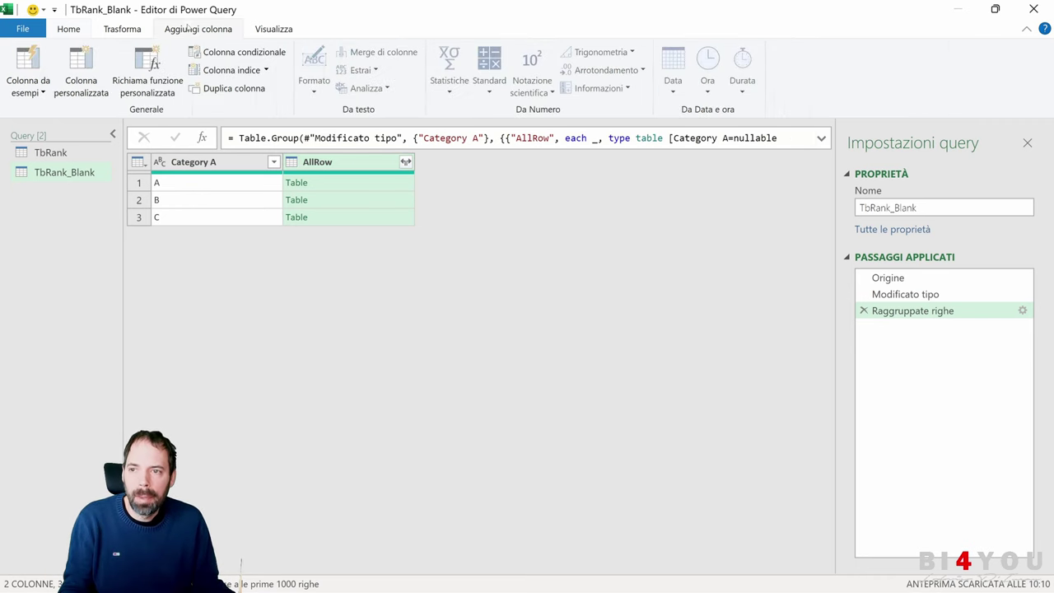
click(81, 70)
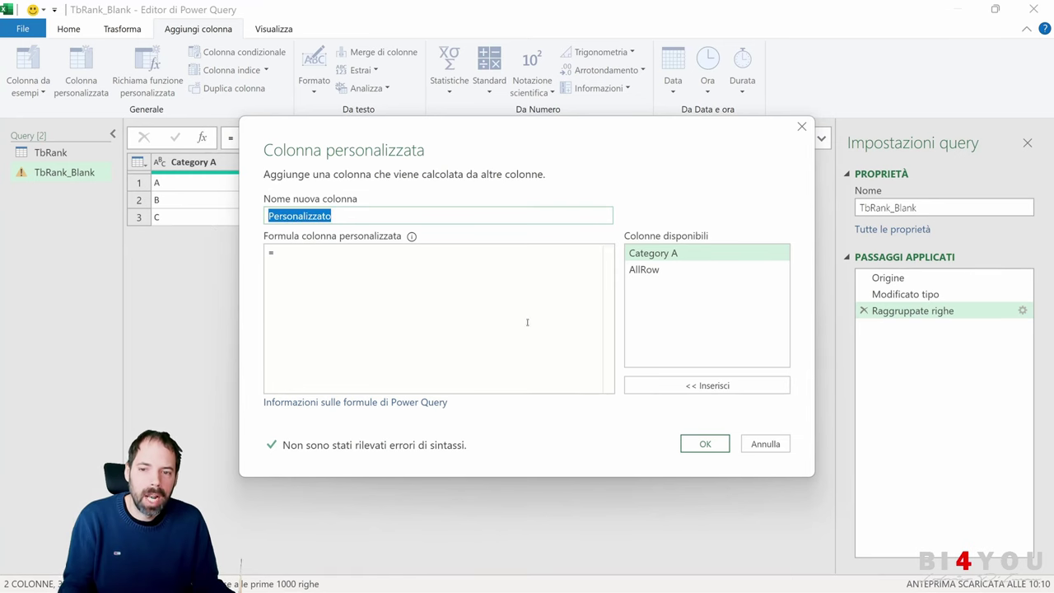
click(307, 261)
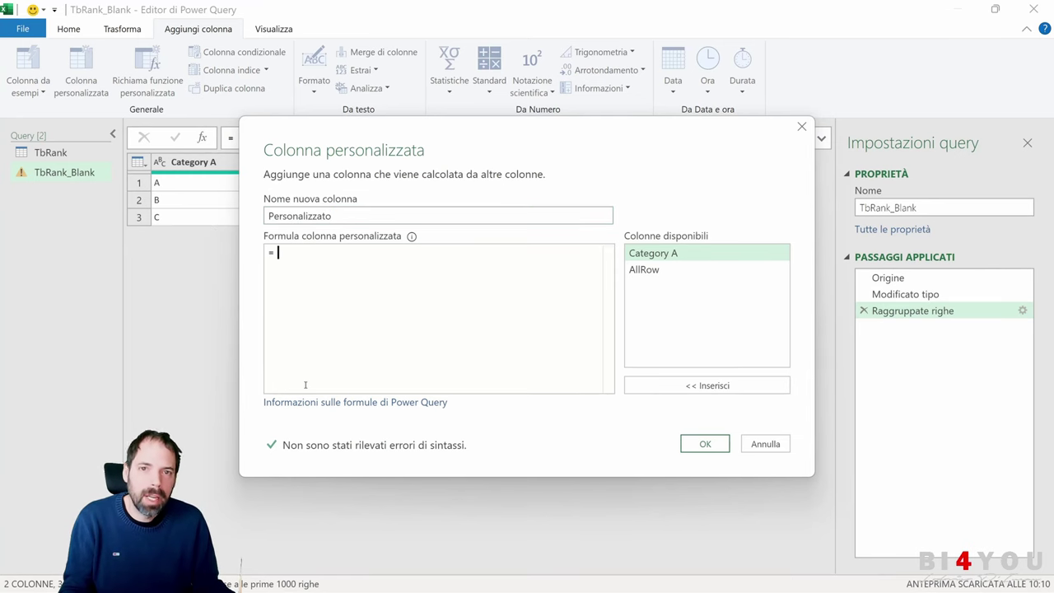
click(764, 444)
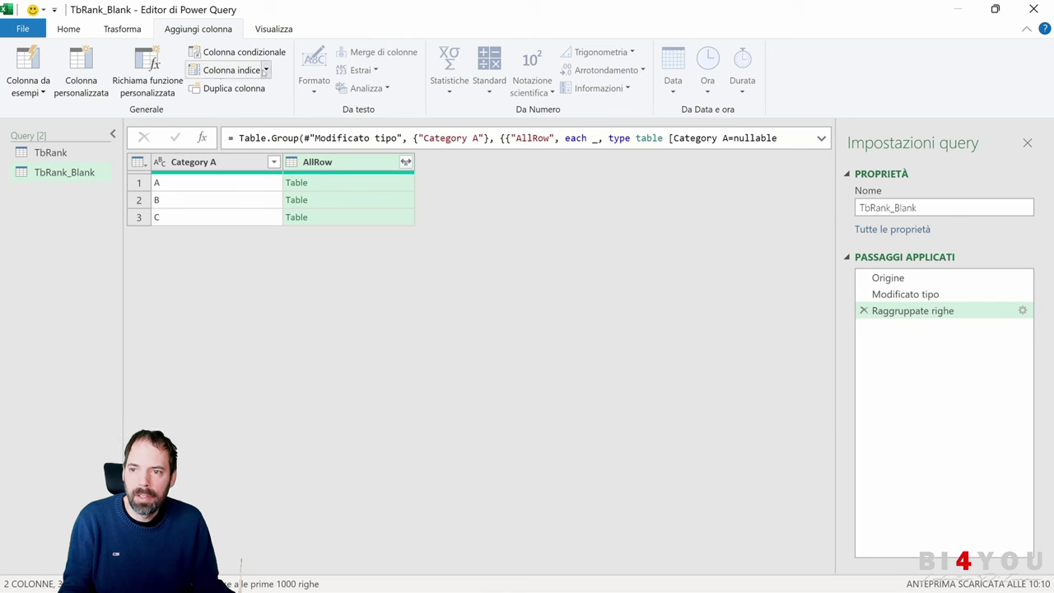
click(265, 71)
click(231, 108)
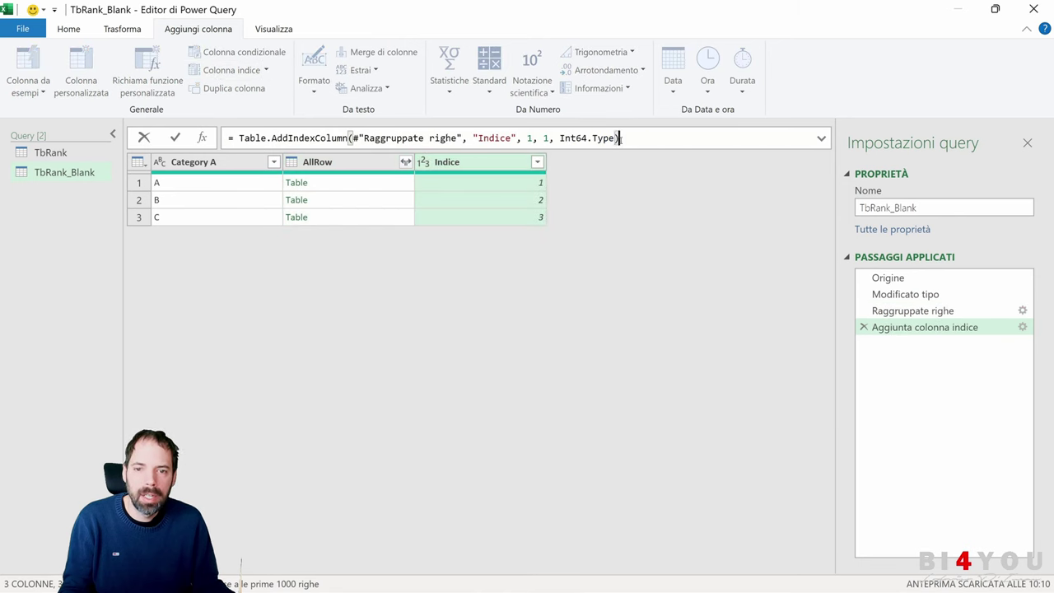
drag(621, 139, 237, 138)
key(ctrl+c)
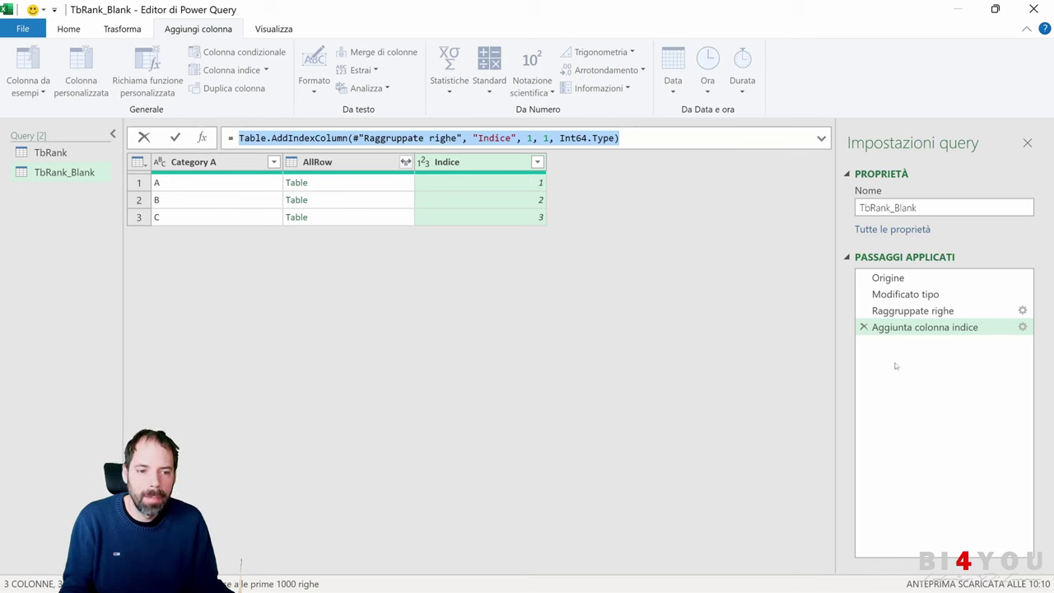
click(864, 327)
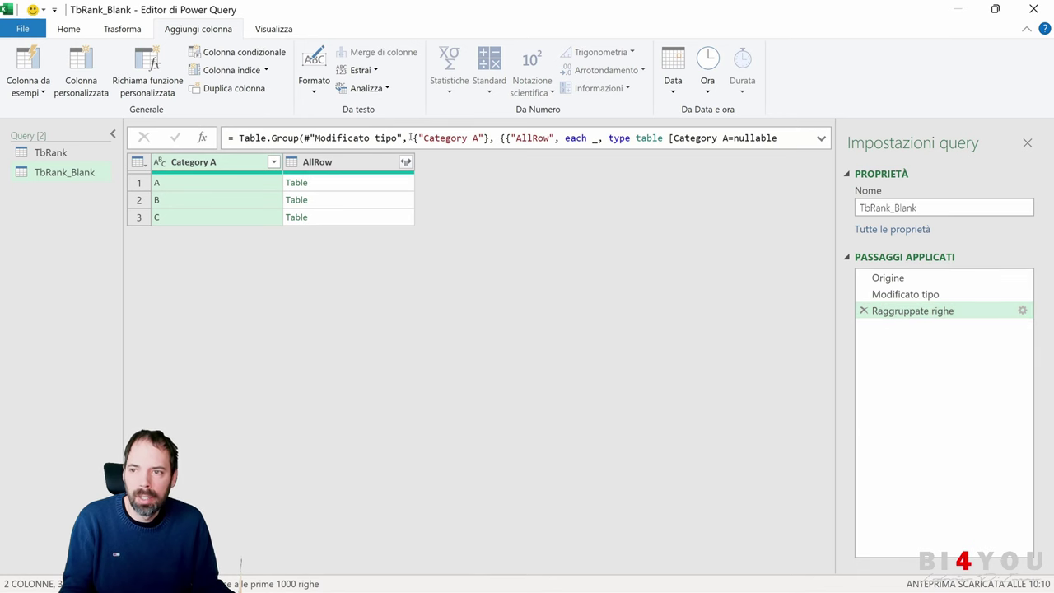
Create a custom column IndiceDinamico with the pasted Table.AddIndexColumn formula
click(81, 73)
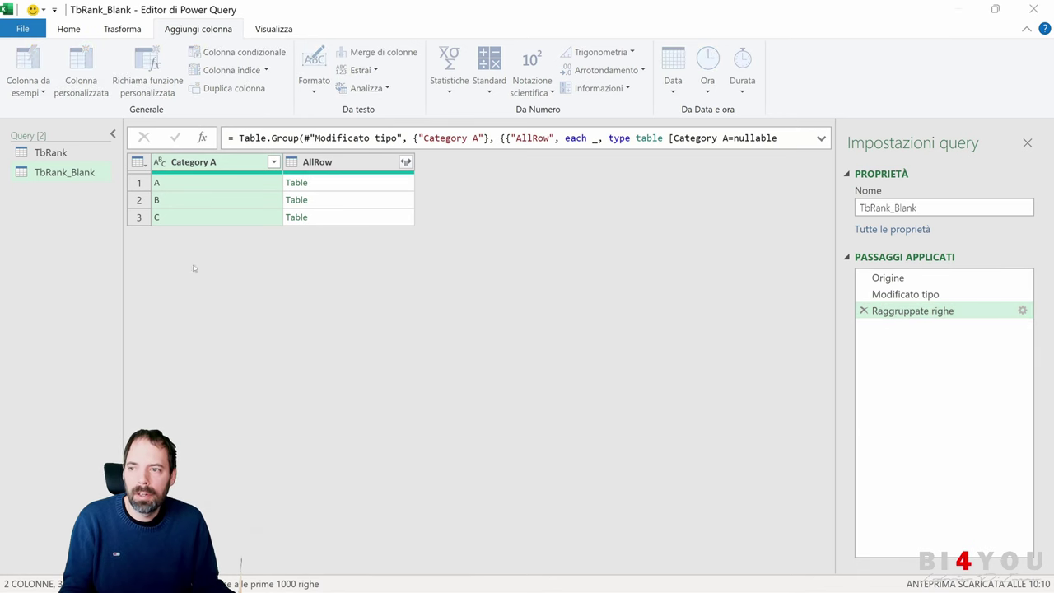
text(I)
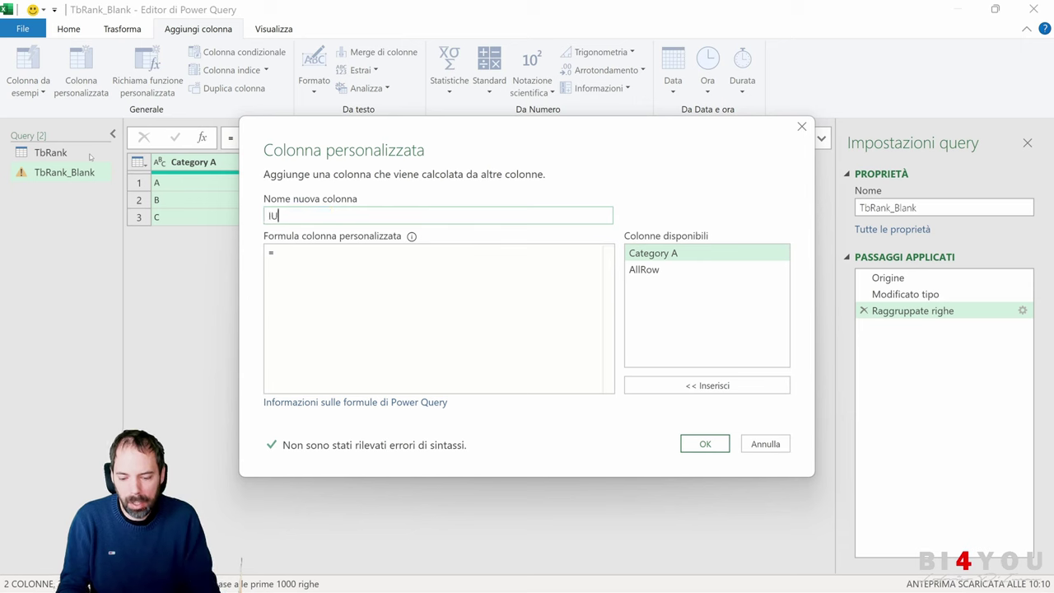
text(ndice)
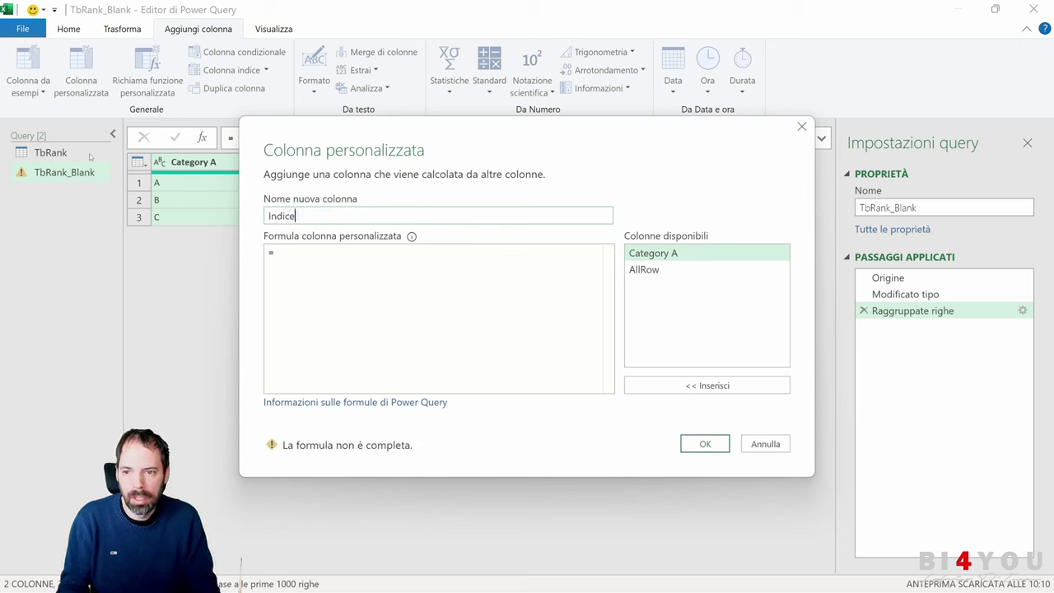
text(Dinamico1)
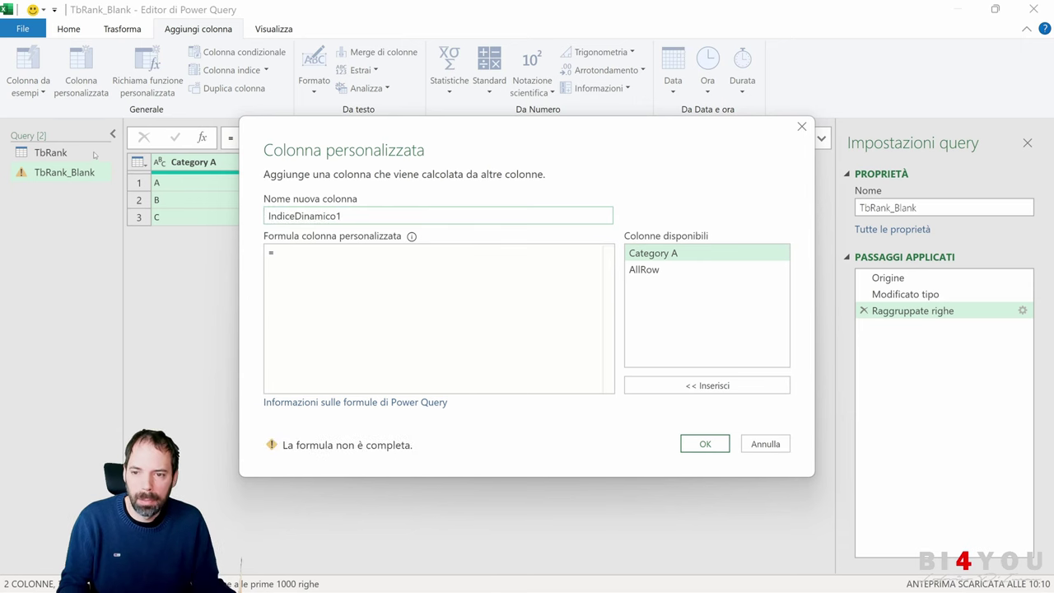
key(BackSpace)
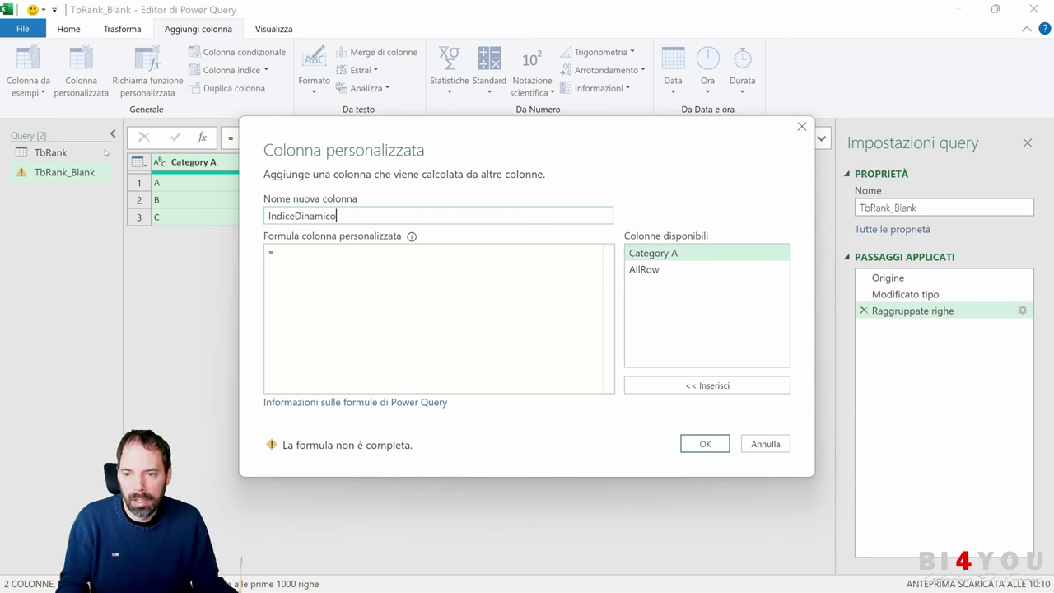
click(340, 338)
key(ctrl+v)
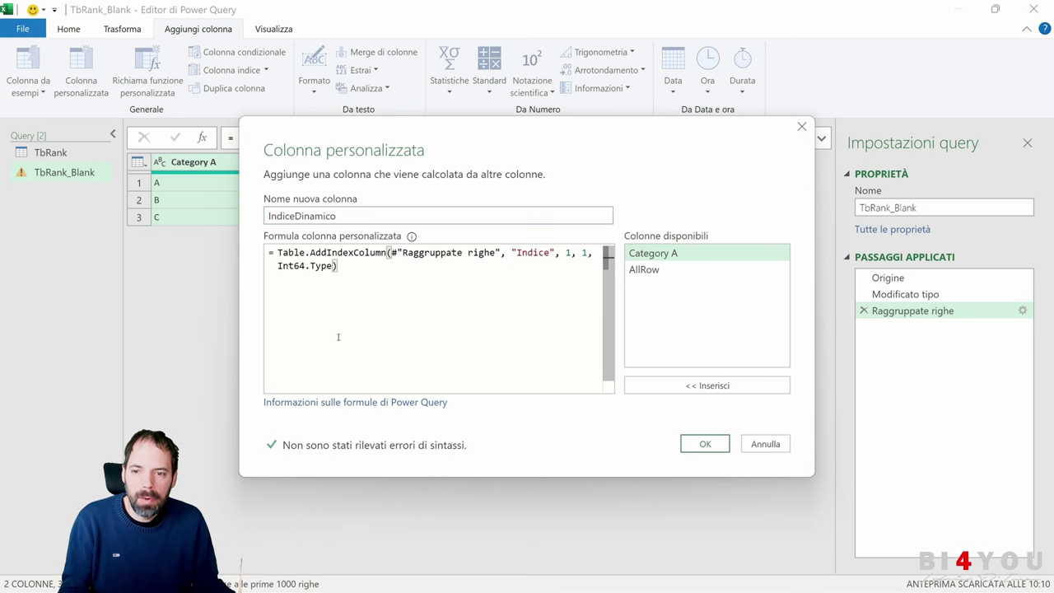
click(704, 444)
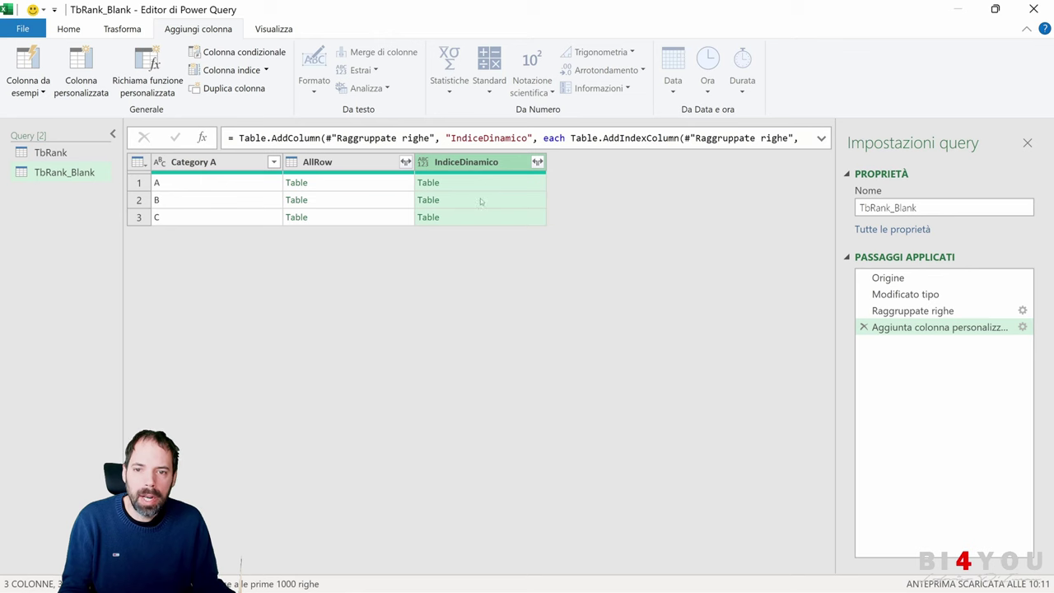
Preview category A's nested table before and after the custom column step
click(469, 184)
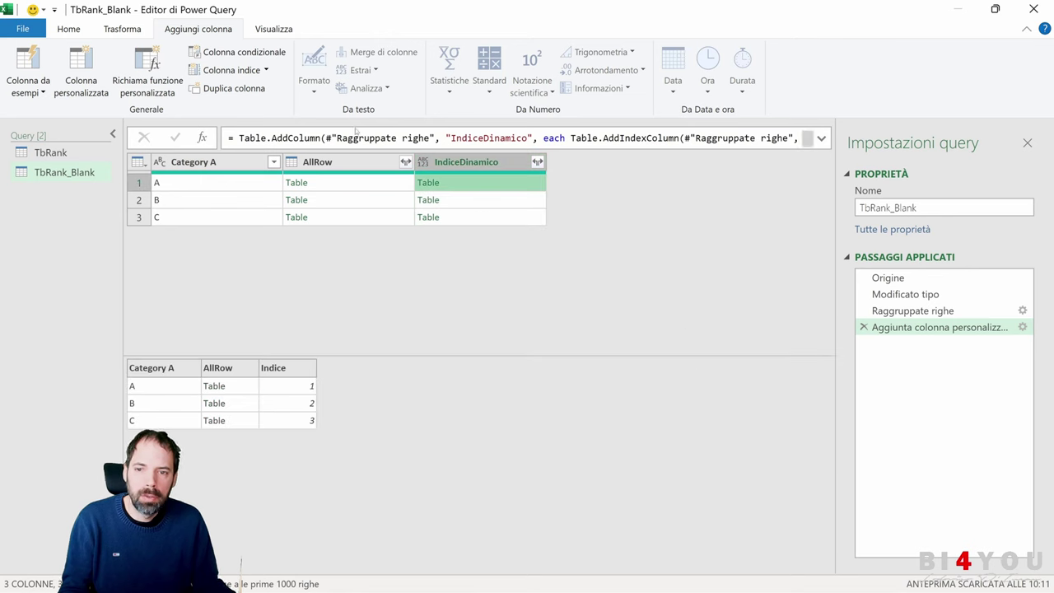
key(Up)
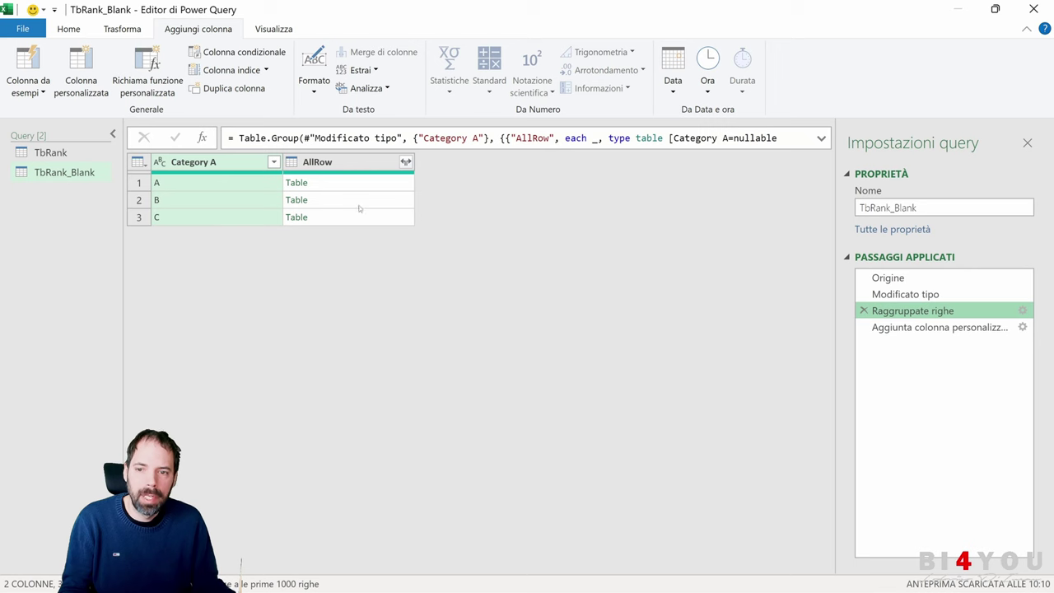
key(Down)
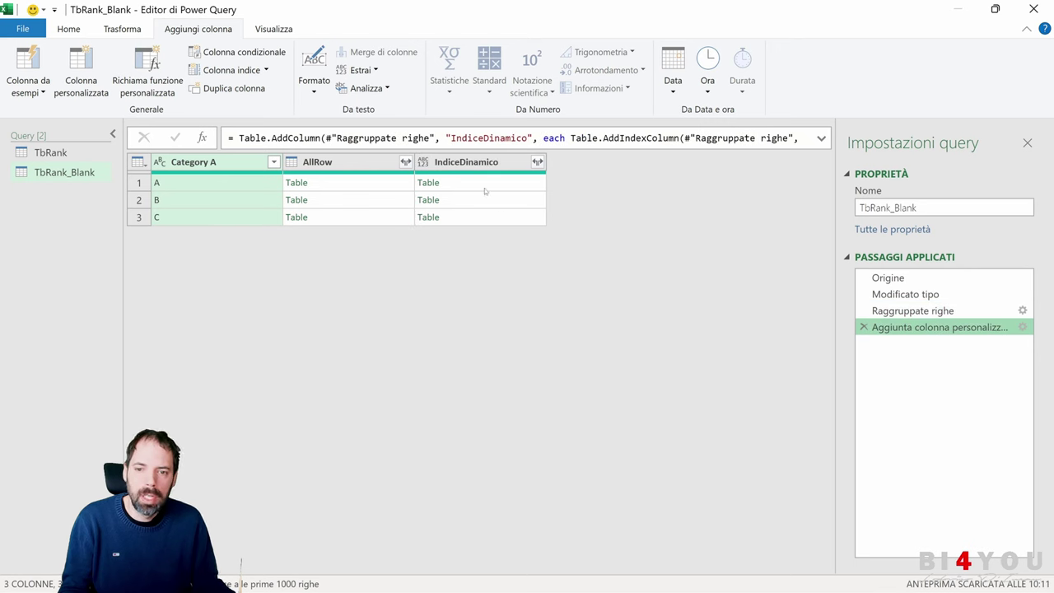
click(485, 191)
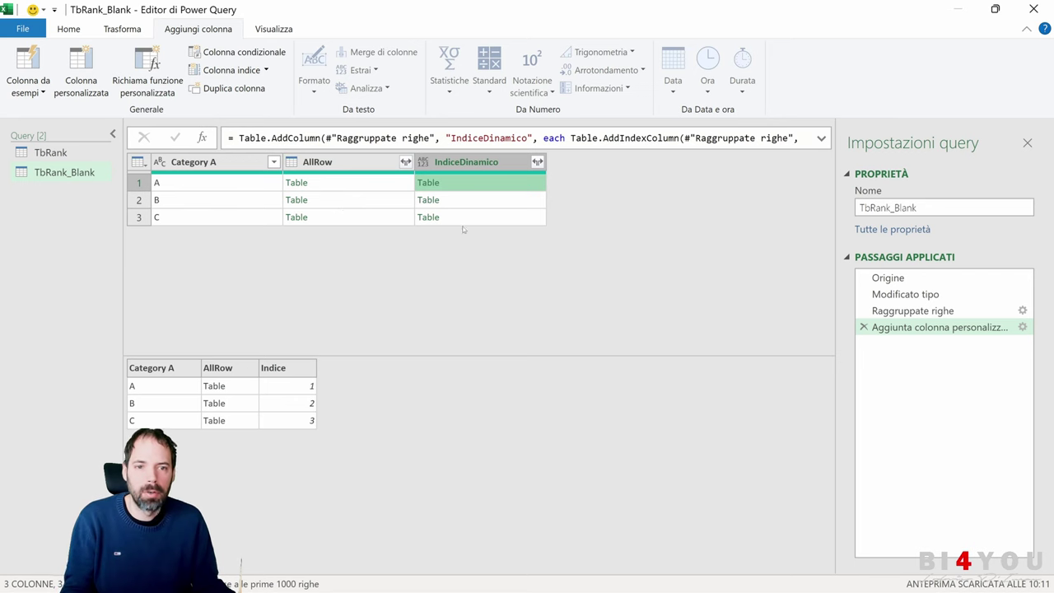
click(1023, 328)
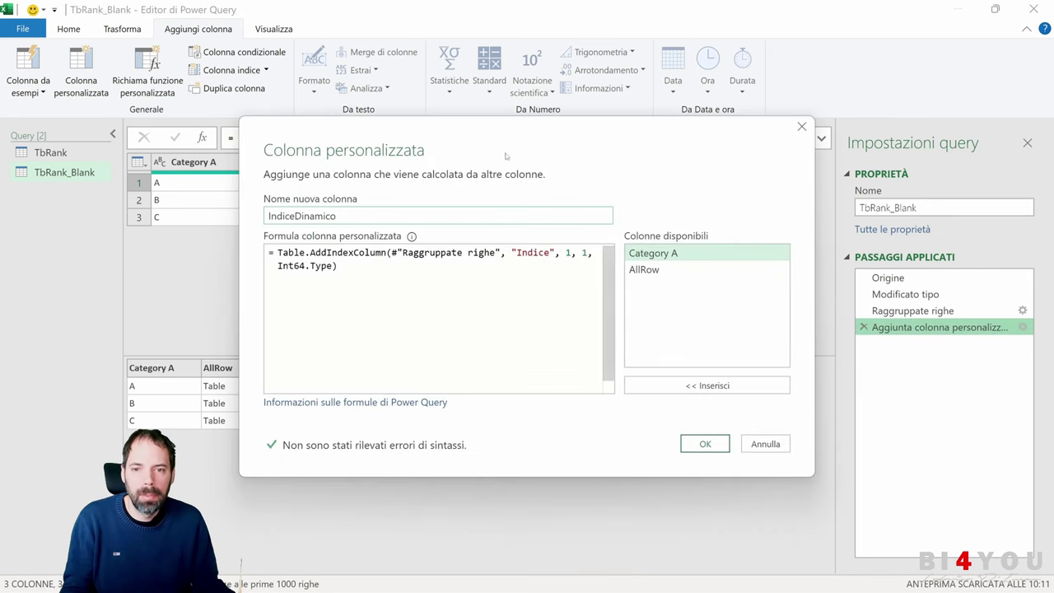
Replace #"Raggruppate righe" with [AllRow] in the IndiceDinamico formula and apply it
drag(511, 138, 493, 229)
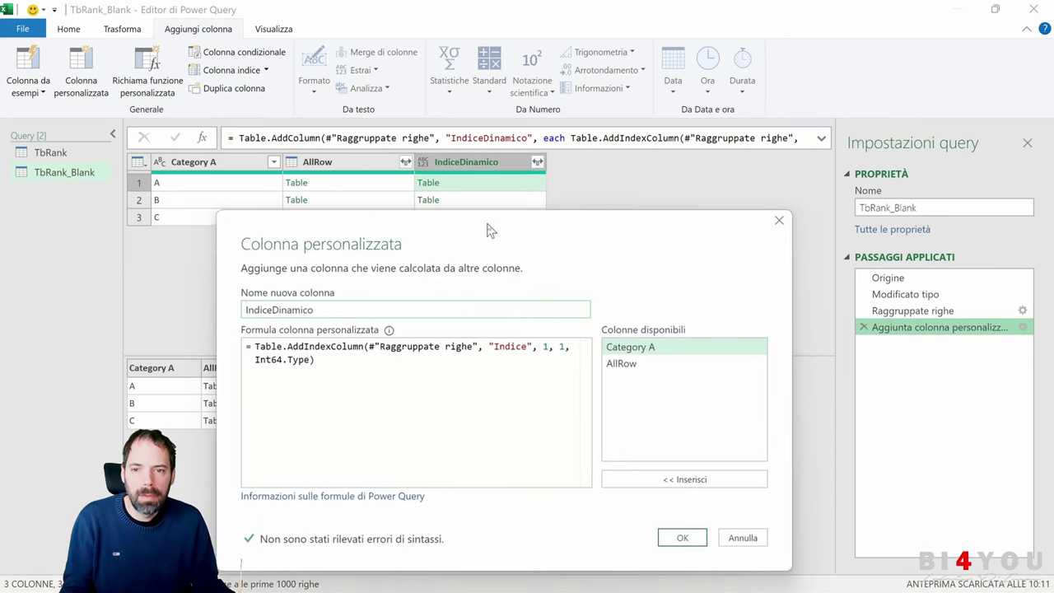
click(393, 346)
drag(375, 349, 482, 345)
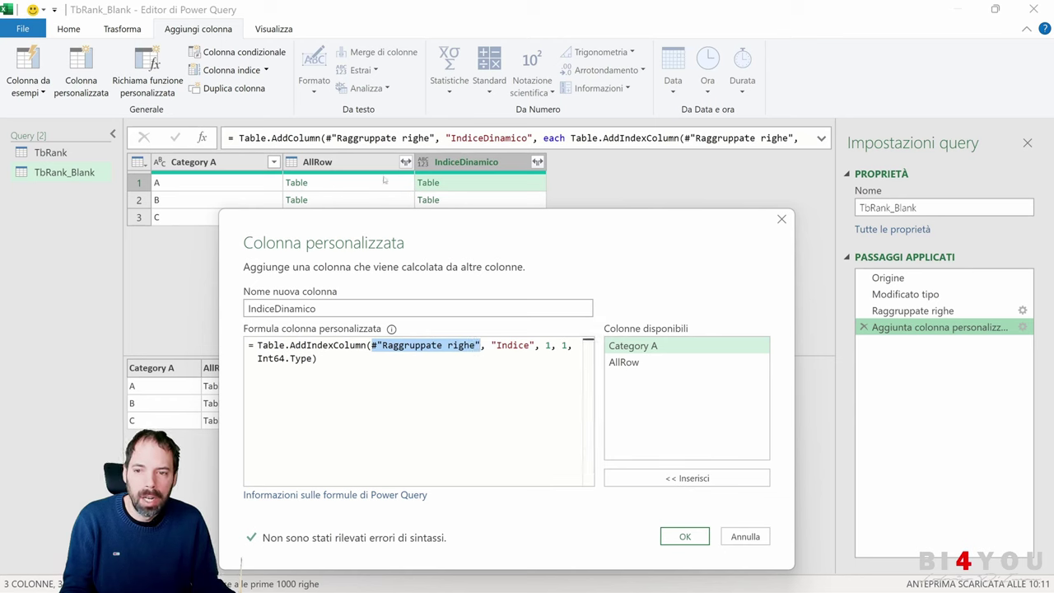
text(all)
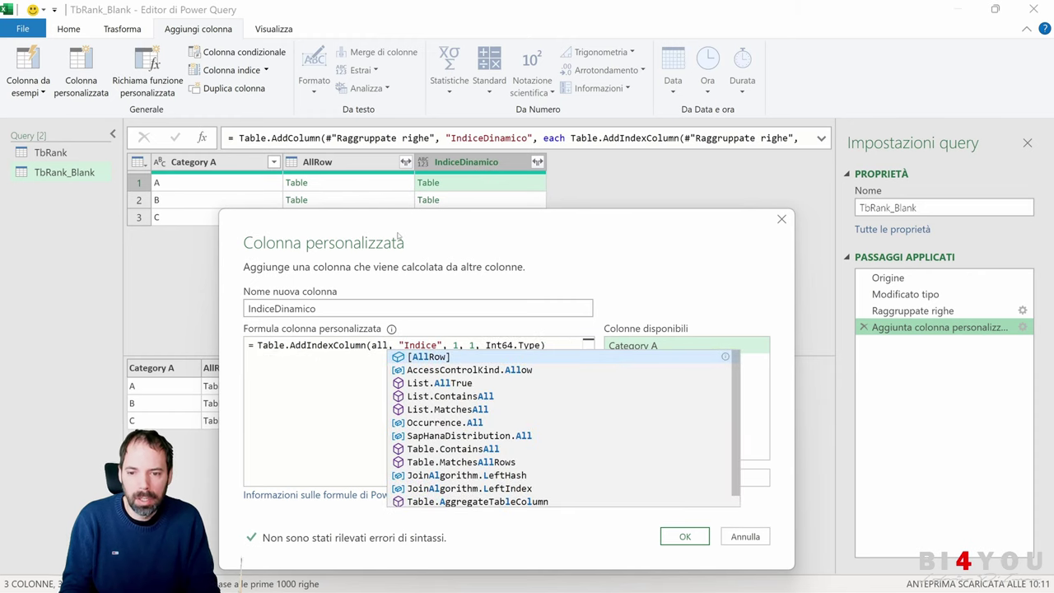
click(435, 357)
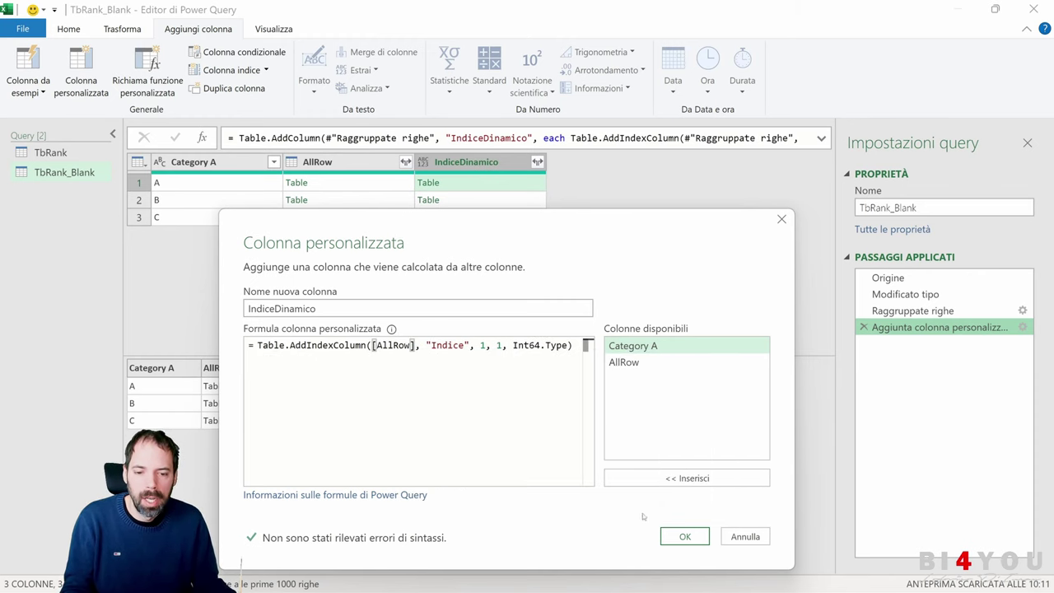
click(668, 534)
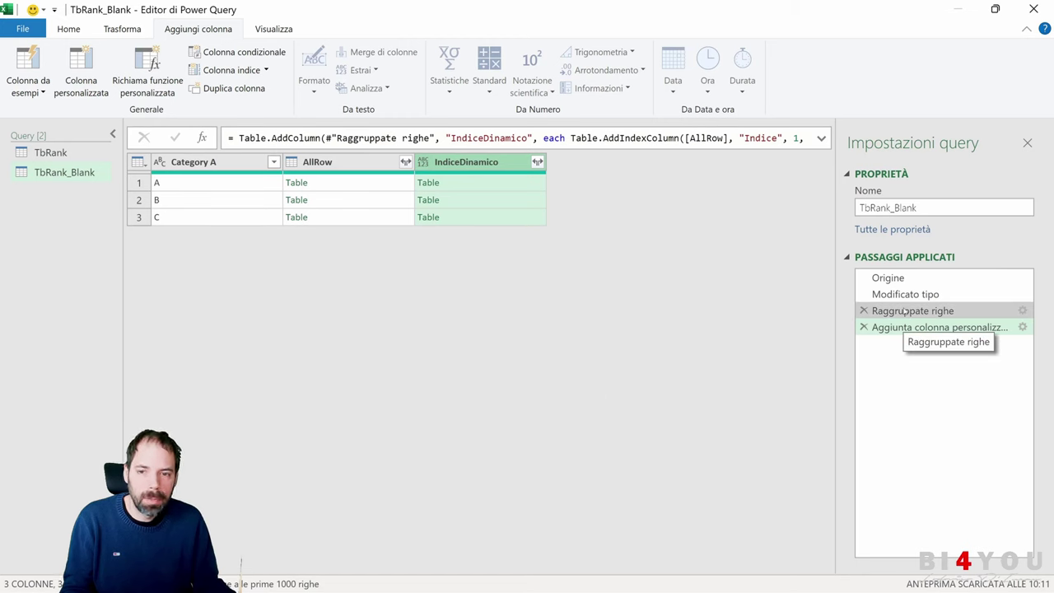
Preview the per-group indexed tables for categories A, B and C, then select Category A and AllRow
click(334, 166)
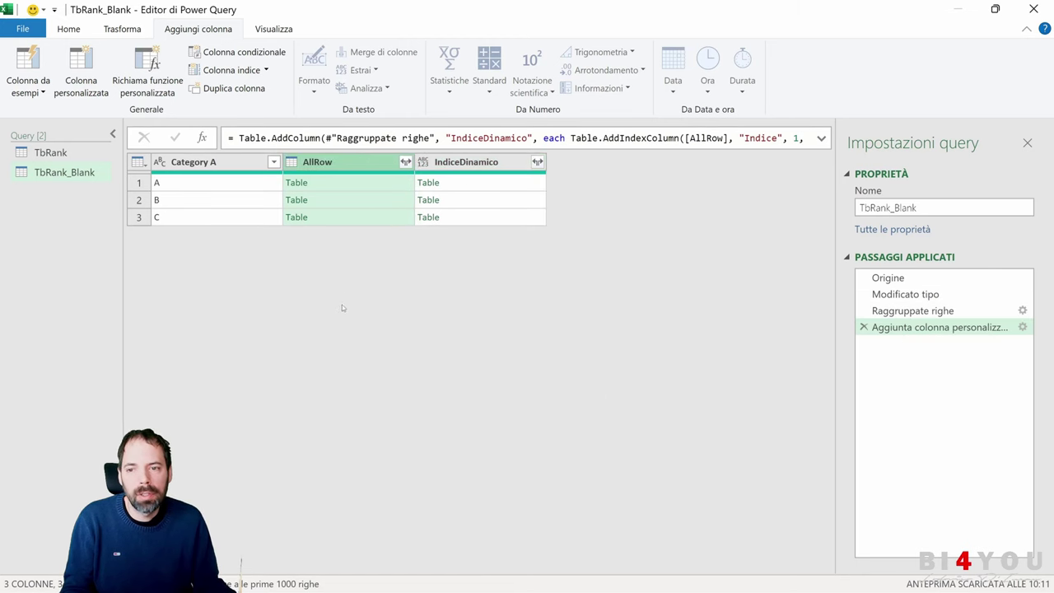
click(477, 182)
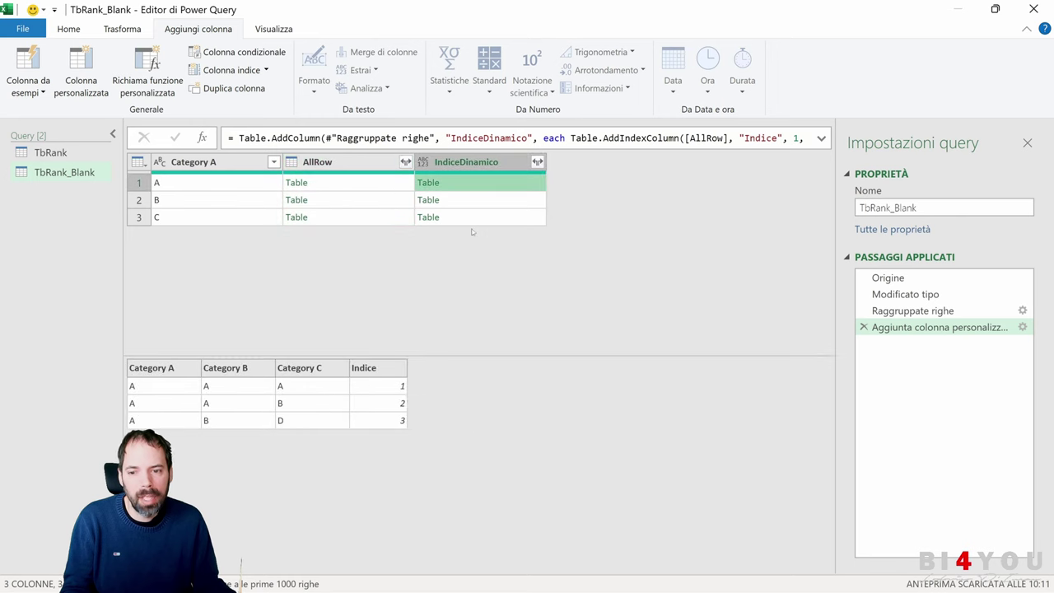
click(467, 200)
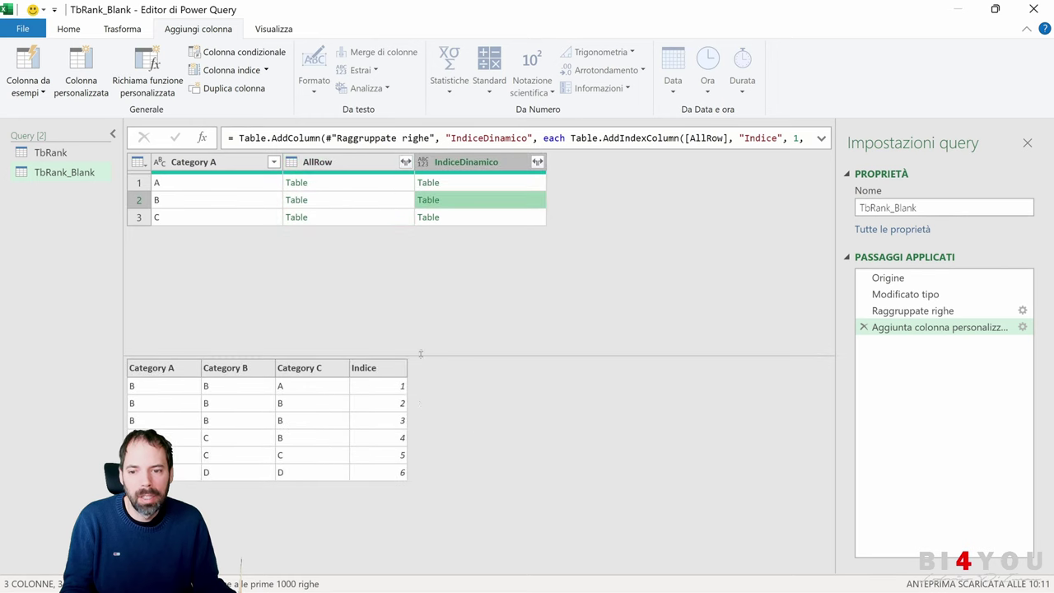
click(475, 216)
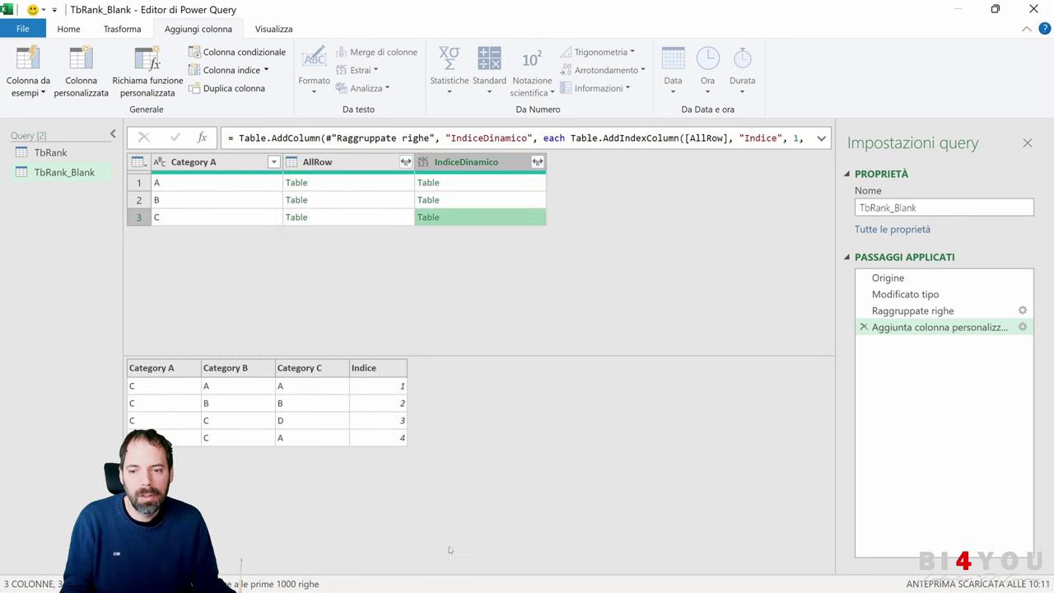
click(324, 165)
ctrl+click(226, 165)
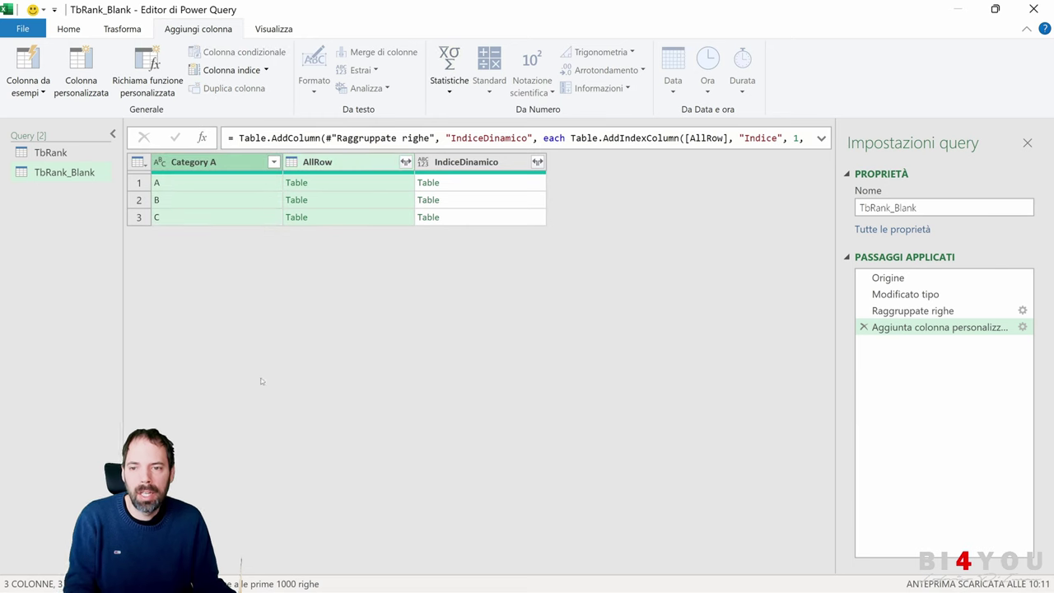
Delete the Category A and AllRow columns and preview the remaining nested tables
key(Delete)
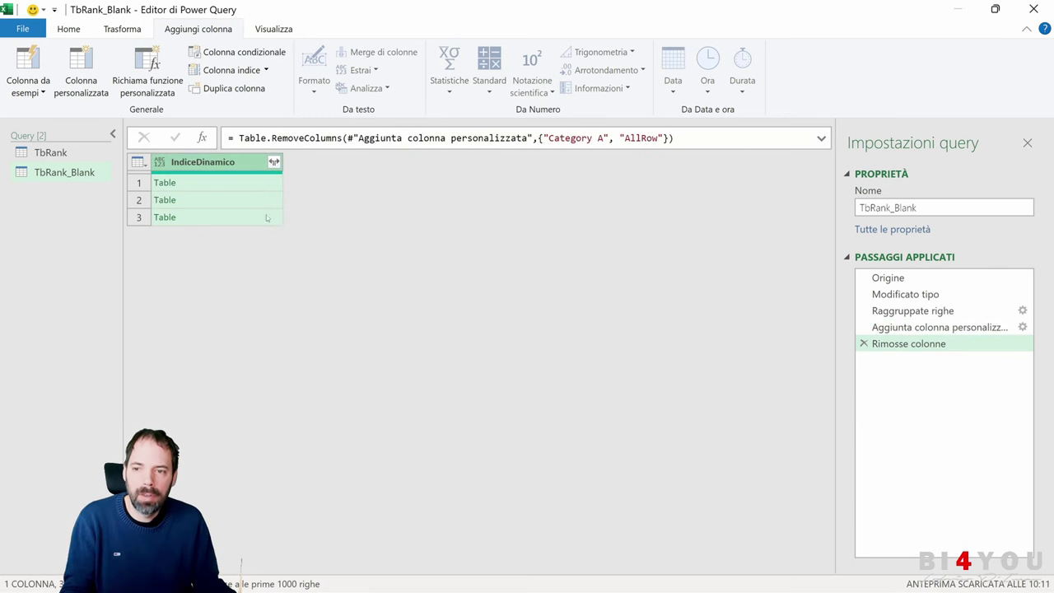
click(216, 184)
click(223, 201)
click(225, 219)
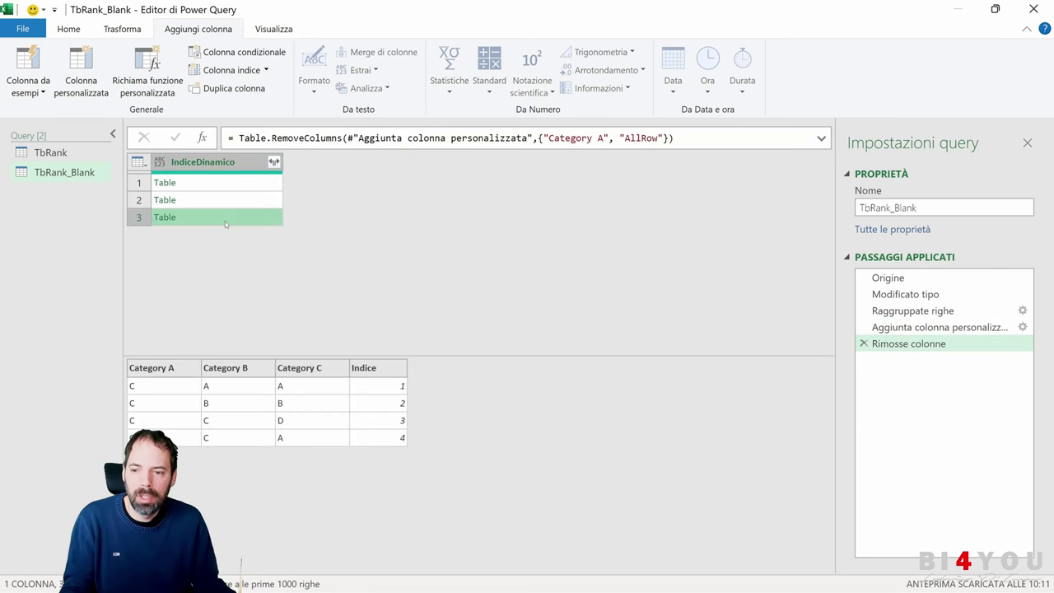
key(Up)
key(Up)
key(Down)
key(Down)
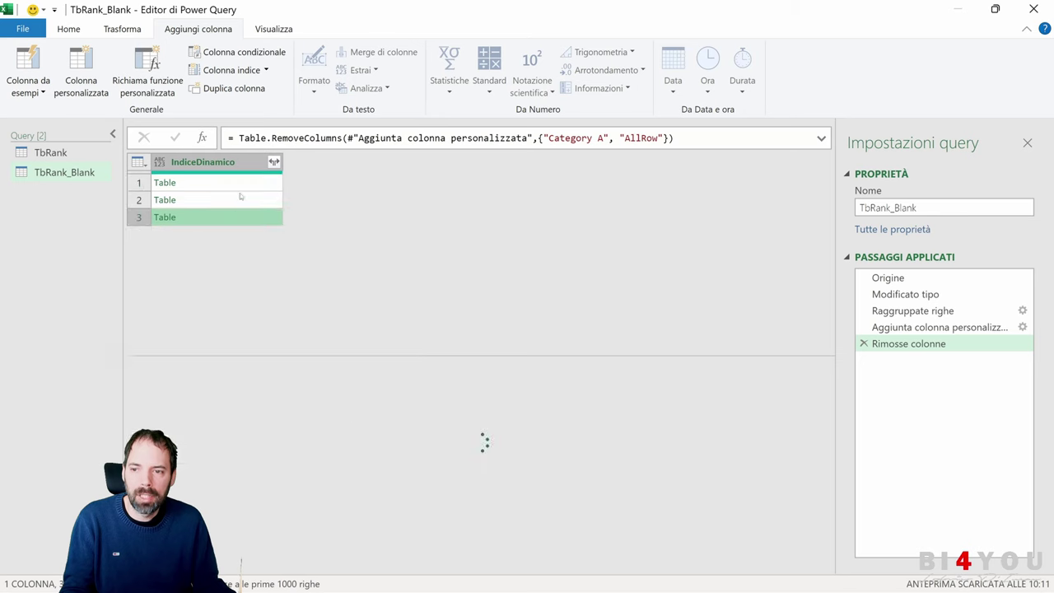
Expand all IndiceDinamico columns into 13 rows, then revisit the custom column step
click(273, 162)
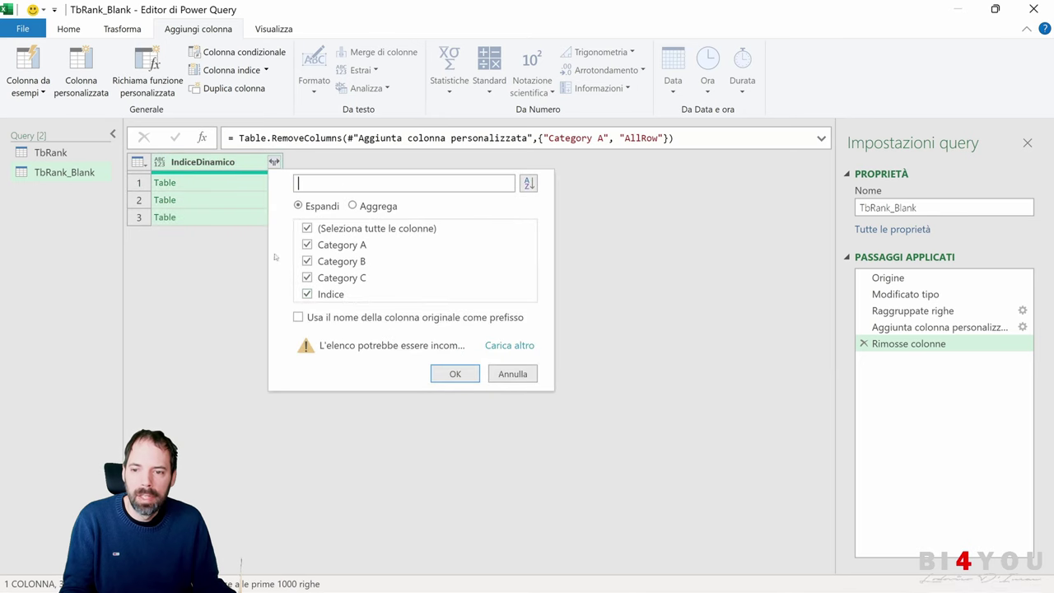
click(455, 374)
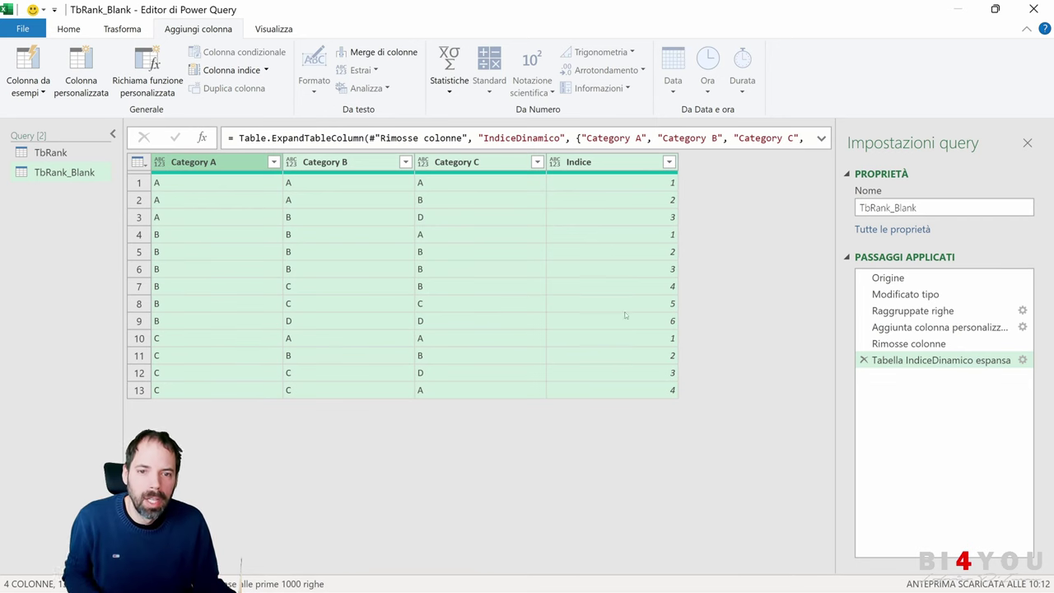
click(574, 162)
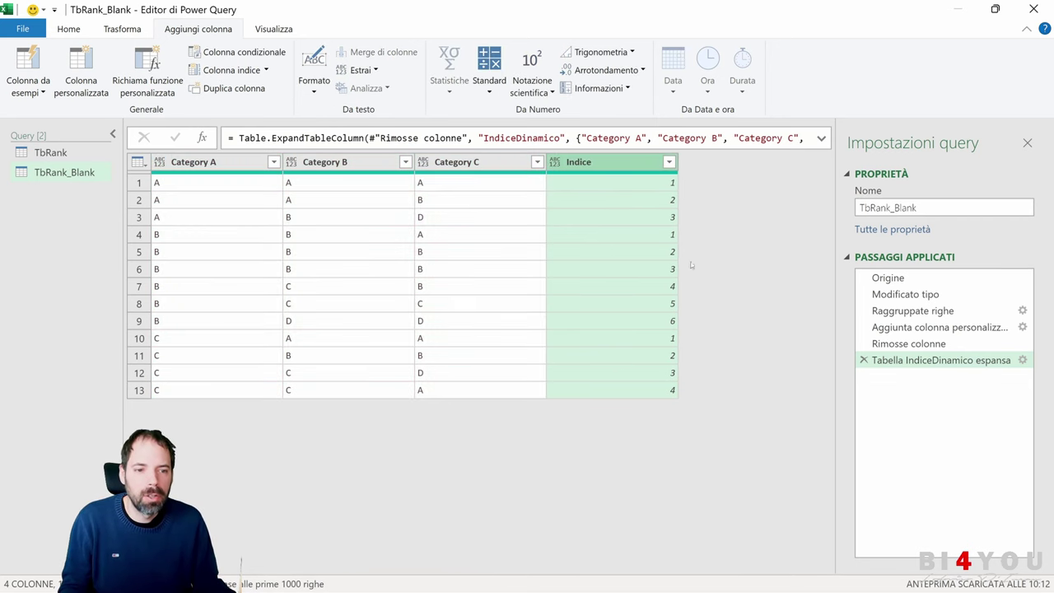
click(908, 344)
click(906, 327)
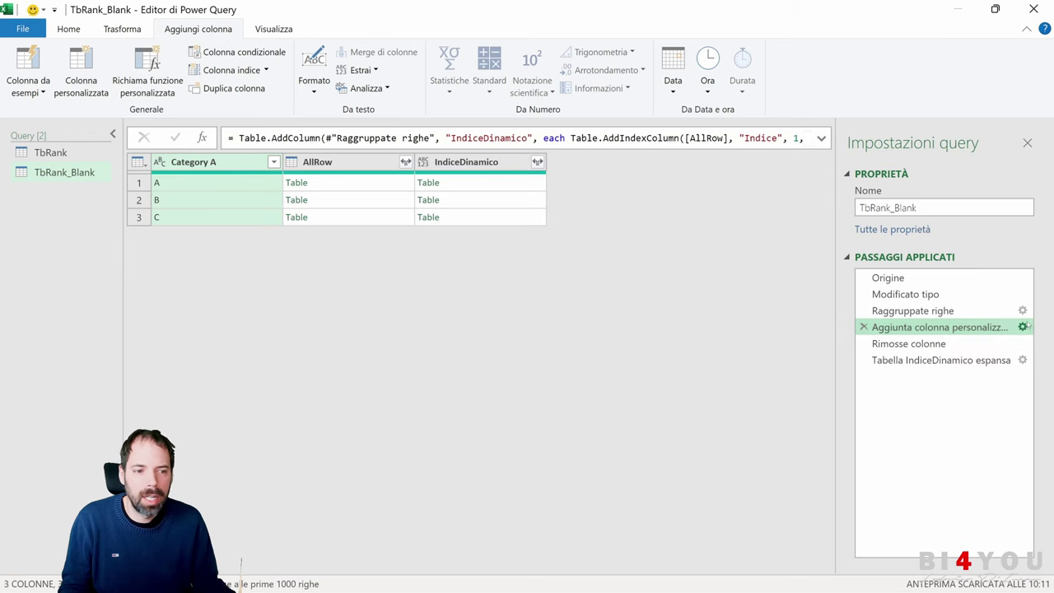
Rename the index column in the IndiceDinamico formula from Indice to IndiceDinamico
click(1022, 326)
double_click(468, 253)
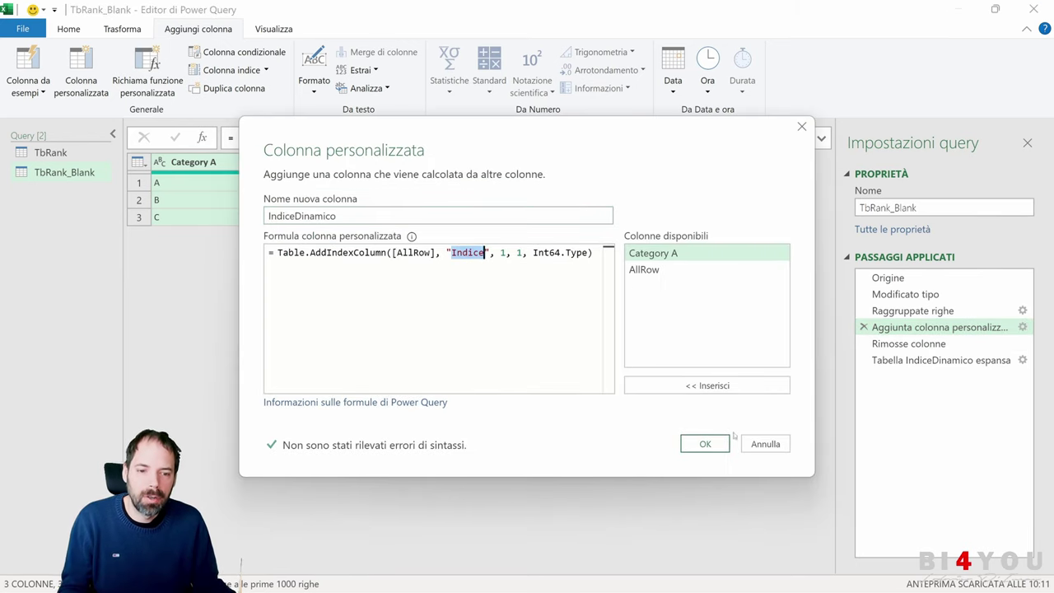
click(765, 444)
click(463, 186)
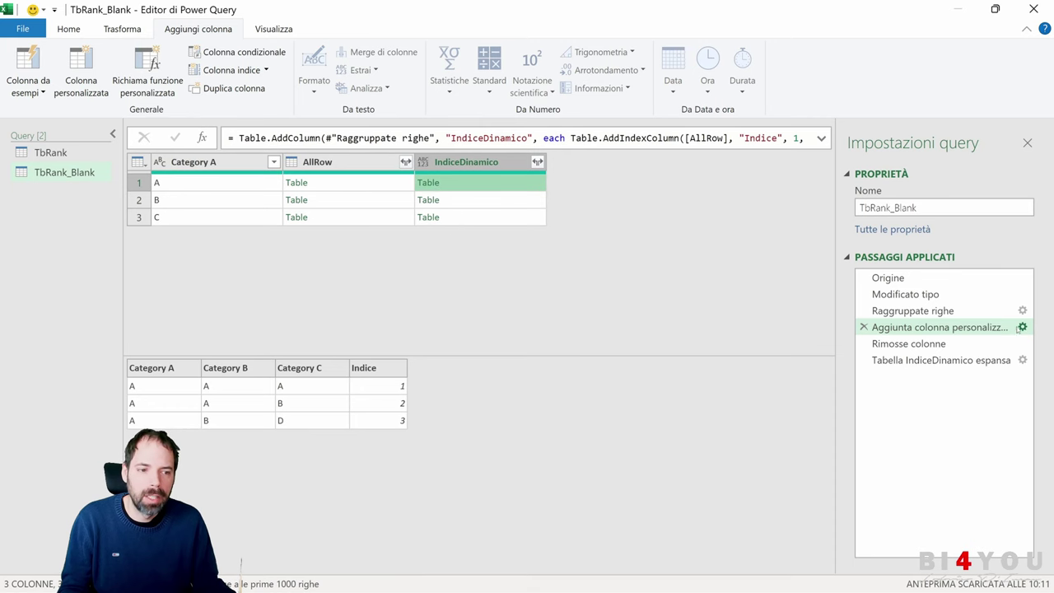
click(1022, 327)
double_click(455, 253)
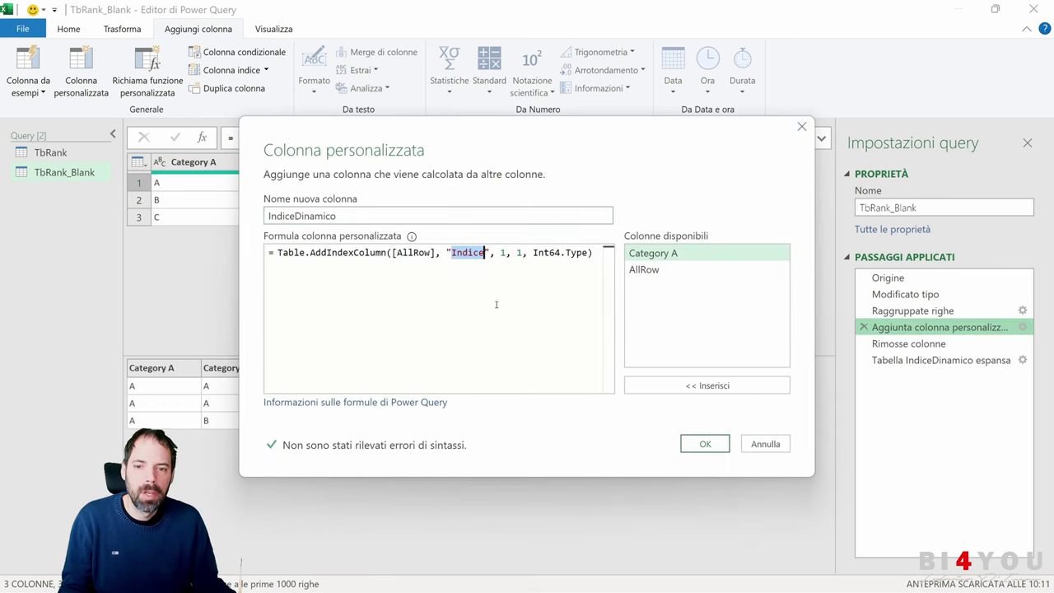
text(IndiceDinamico)
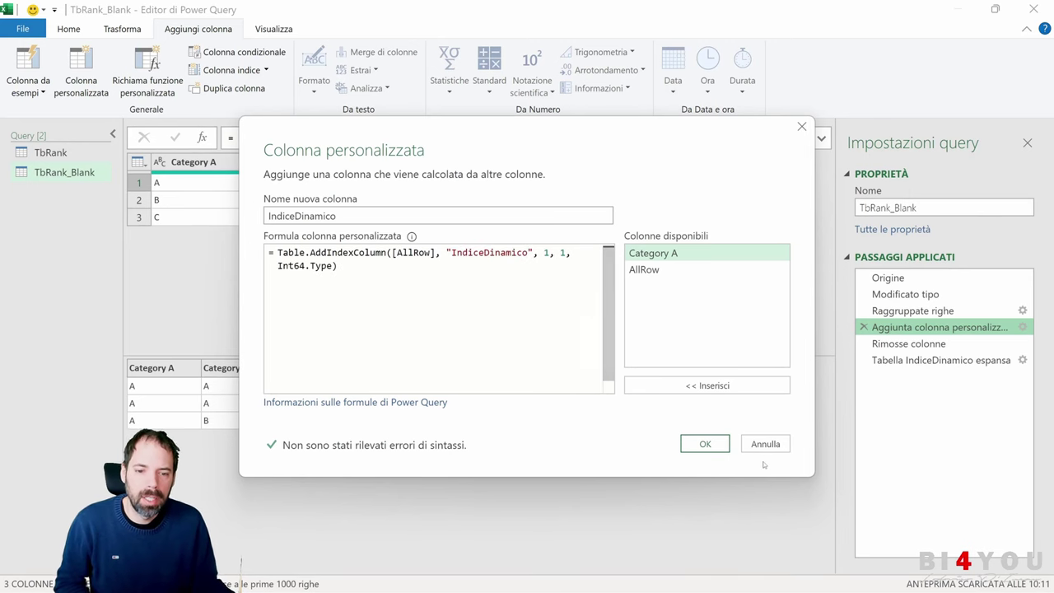
click(705, 444)
click(465, 177)
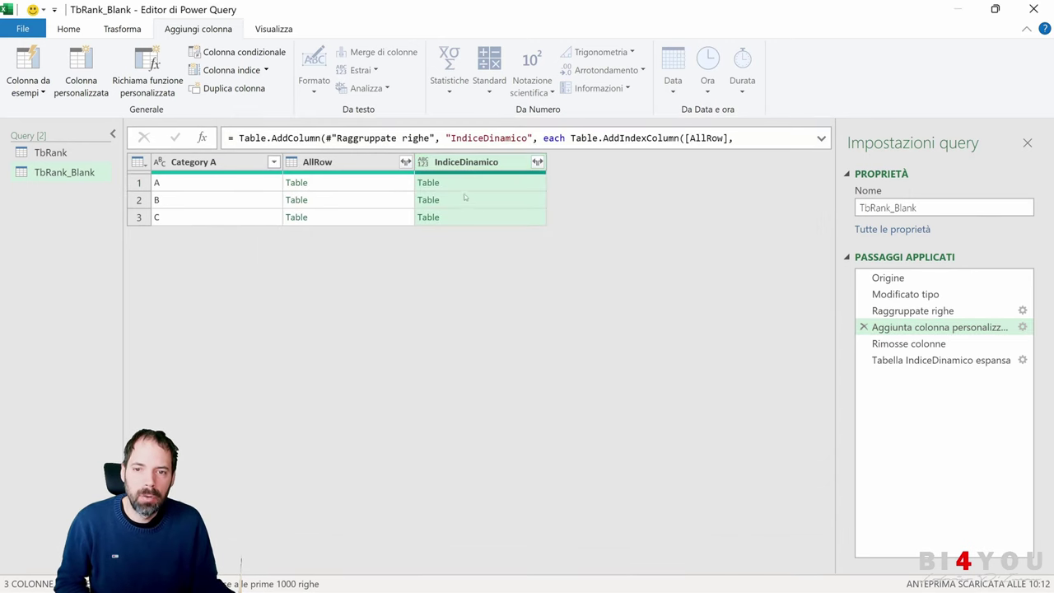
Inspect the expand step's formula and the nested tables' column names
click(908, 343)
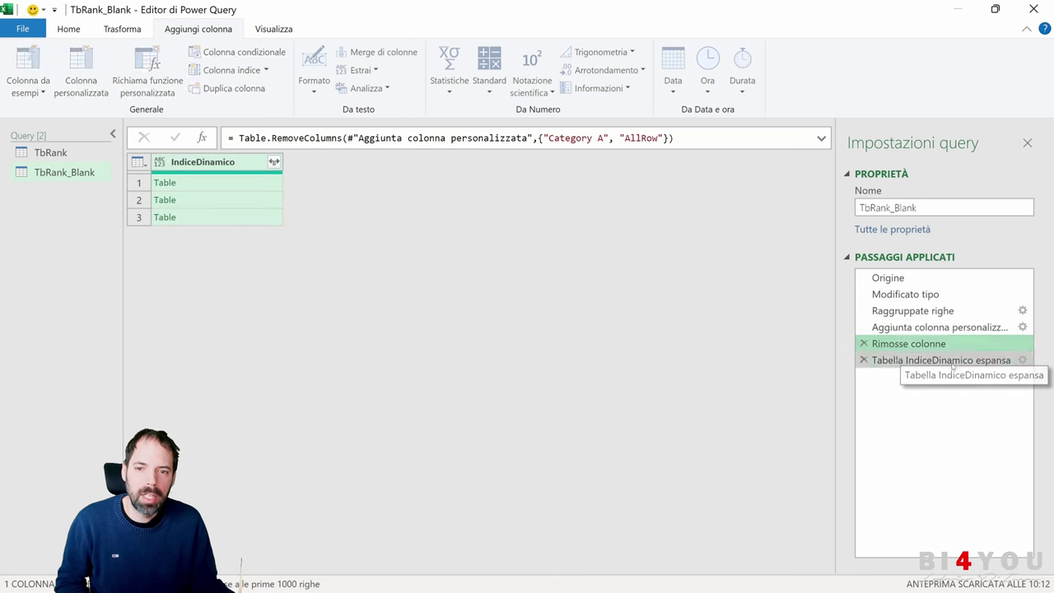
click(866, 360)
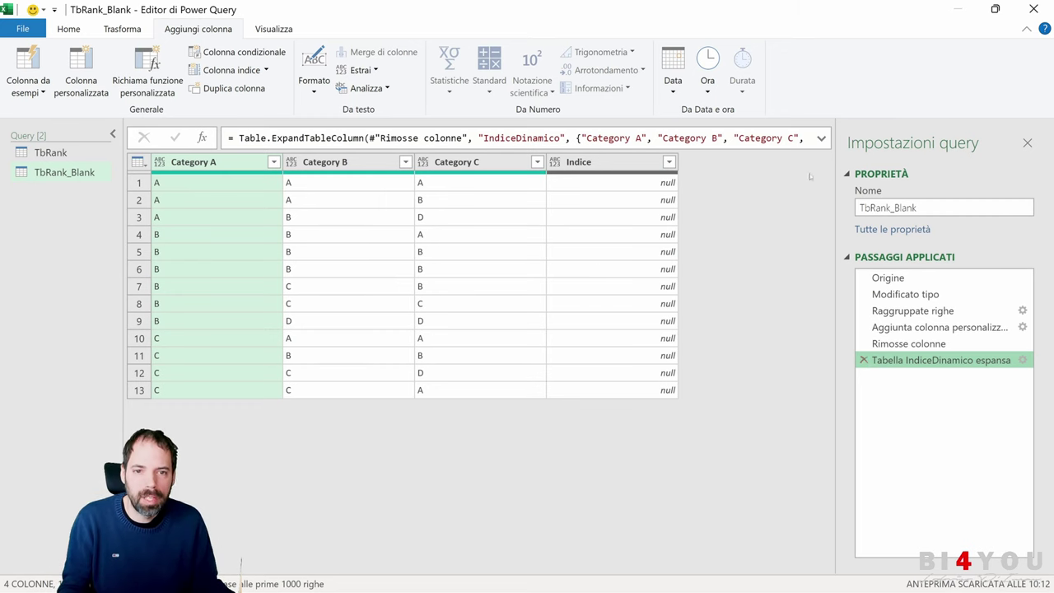
click(821, 138)
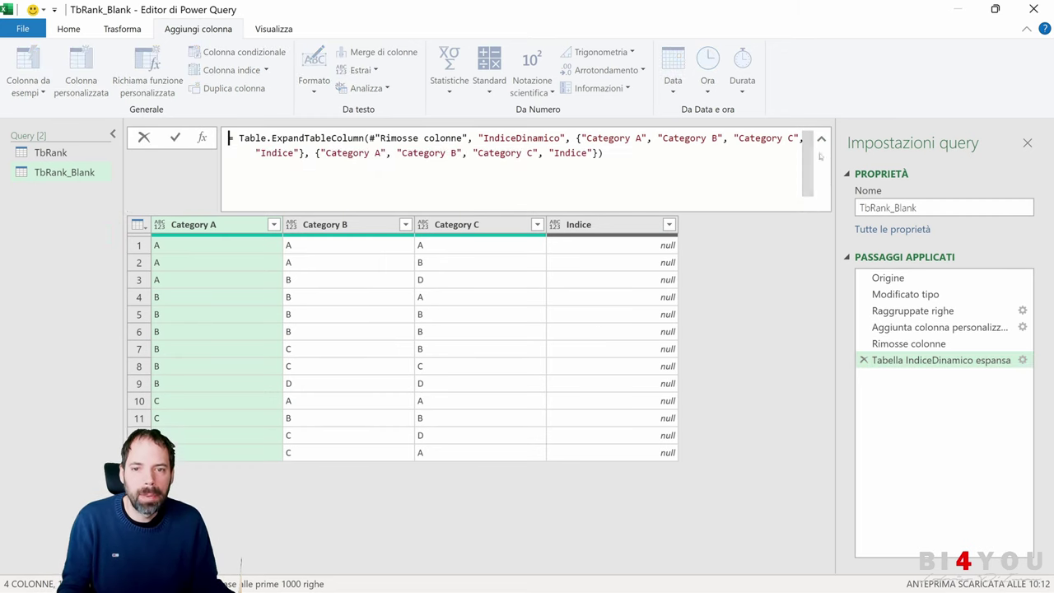
double_click(571, 154)
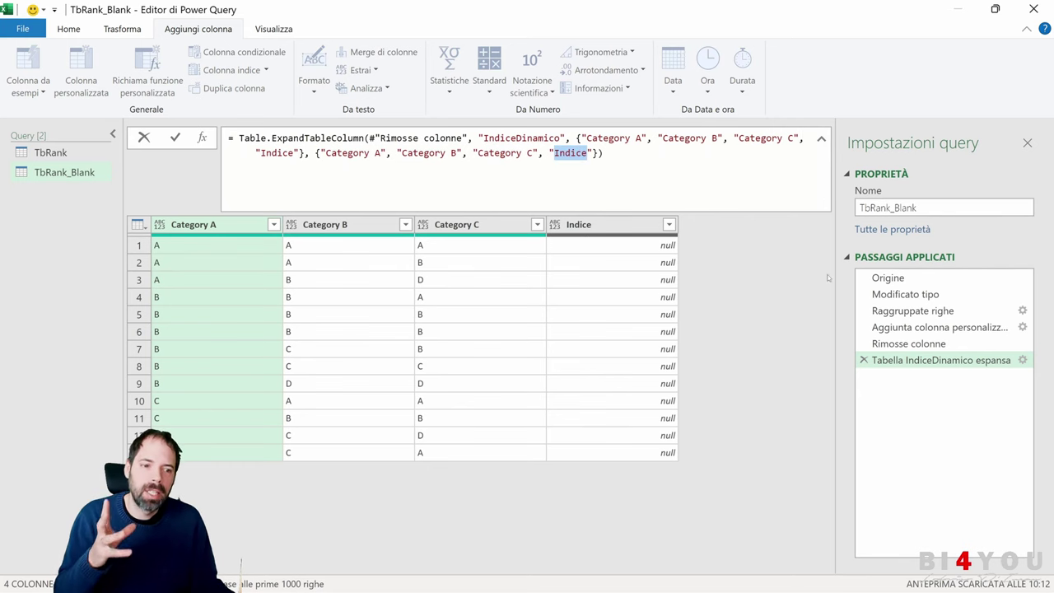
key(Escape)
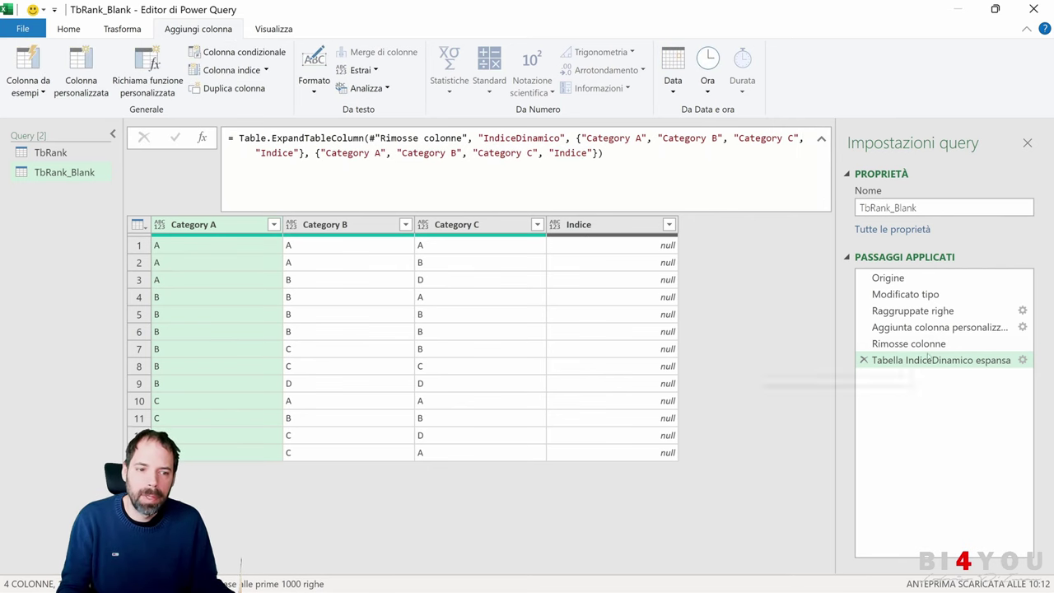
click(922, 344)
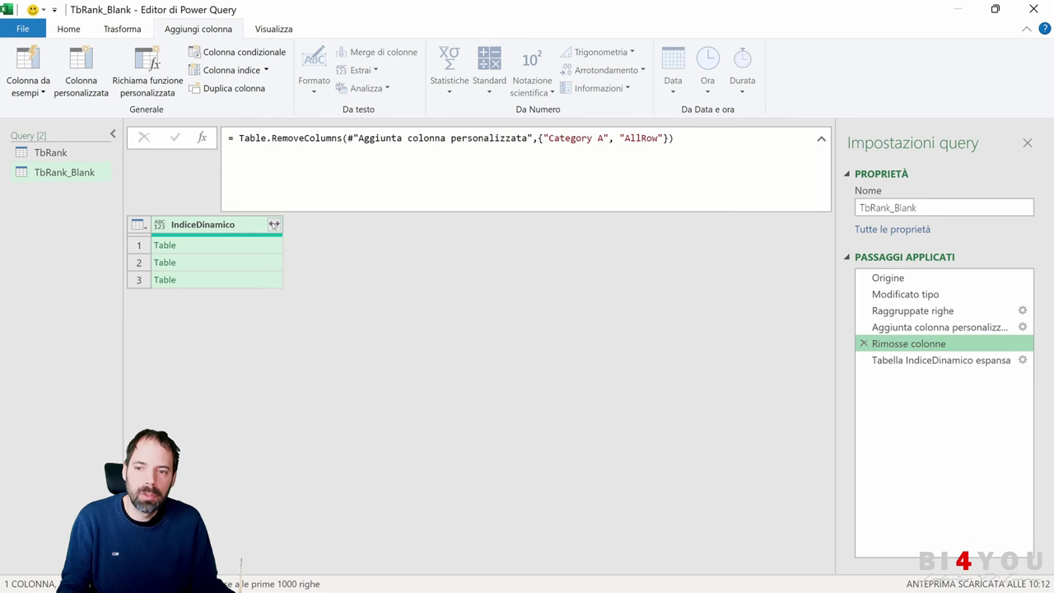
click(273, 224)
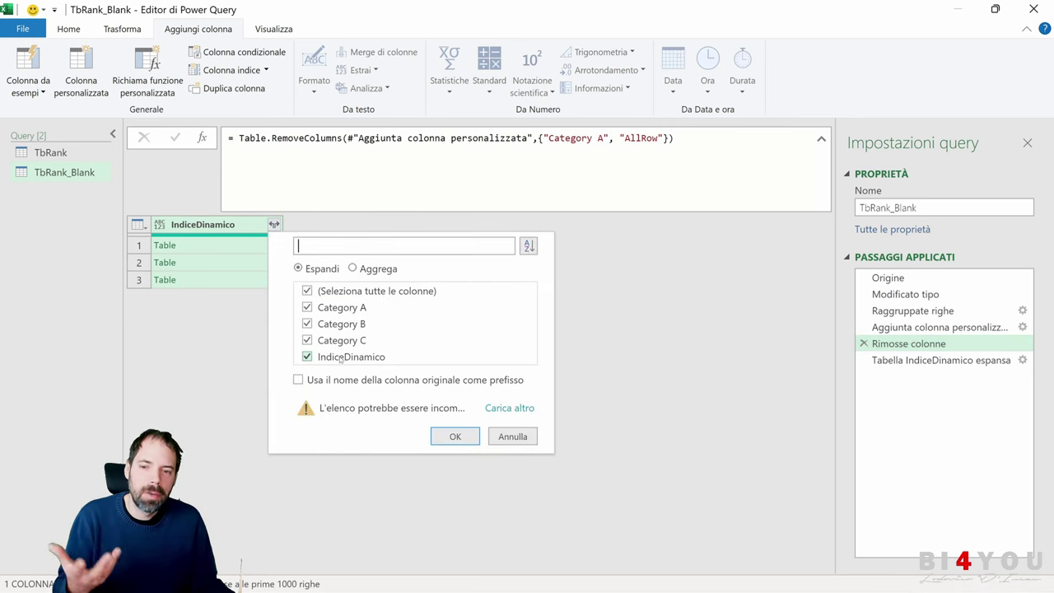
click(527, 434)
click(969, 362)
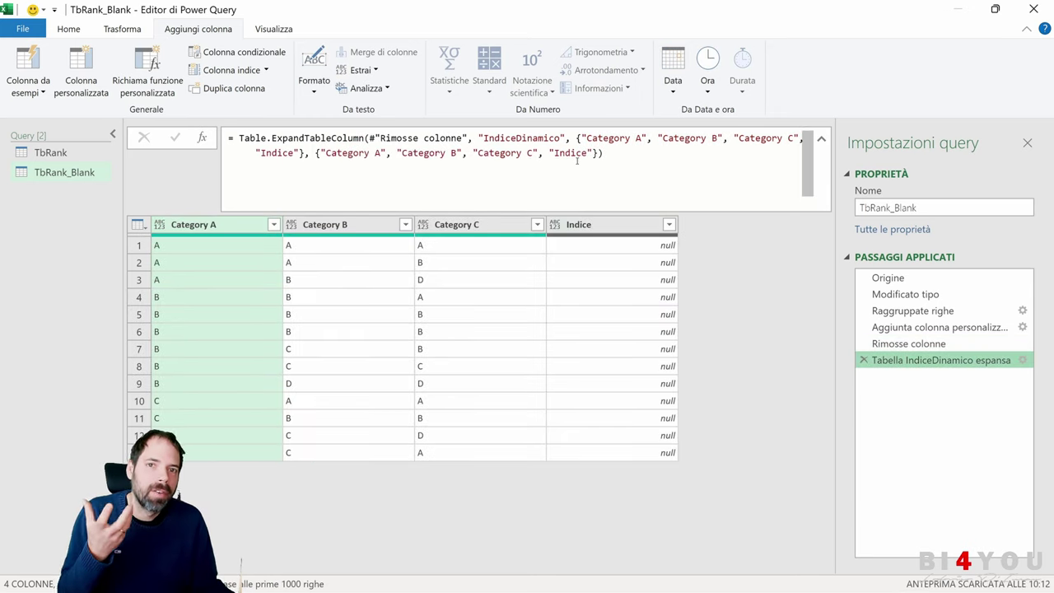
Rename the expanded output column in the formula to 'IndiceDimamico' and check the nested table
double_click(578, 154)
text(IndiceDim)
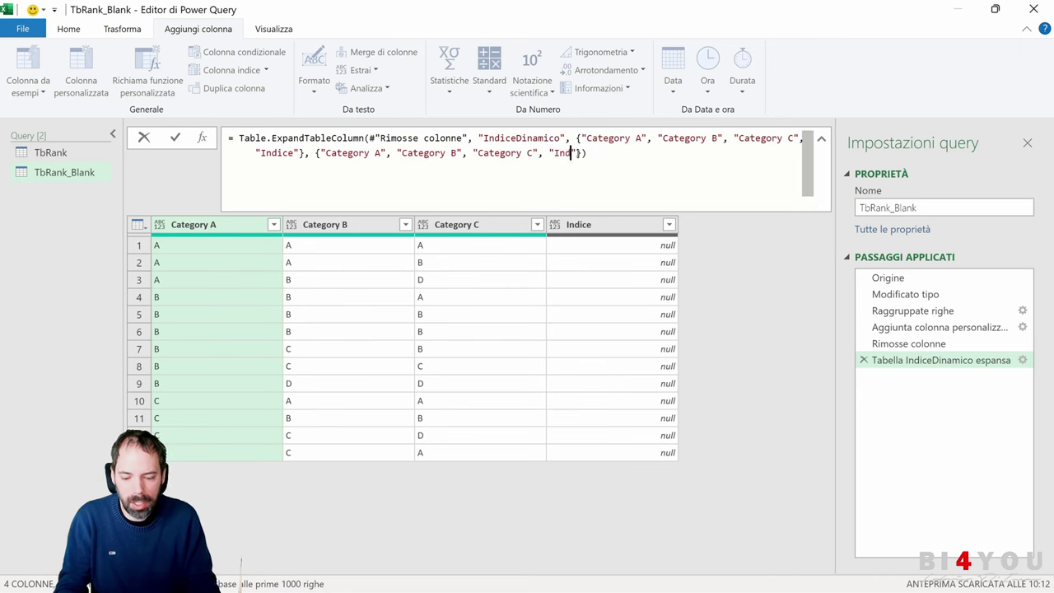
text(amico)
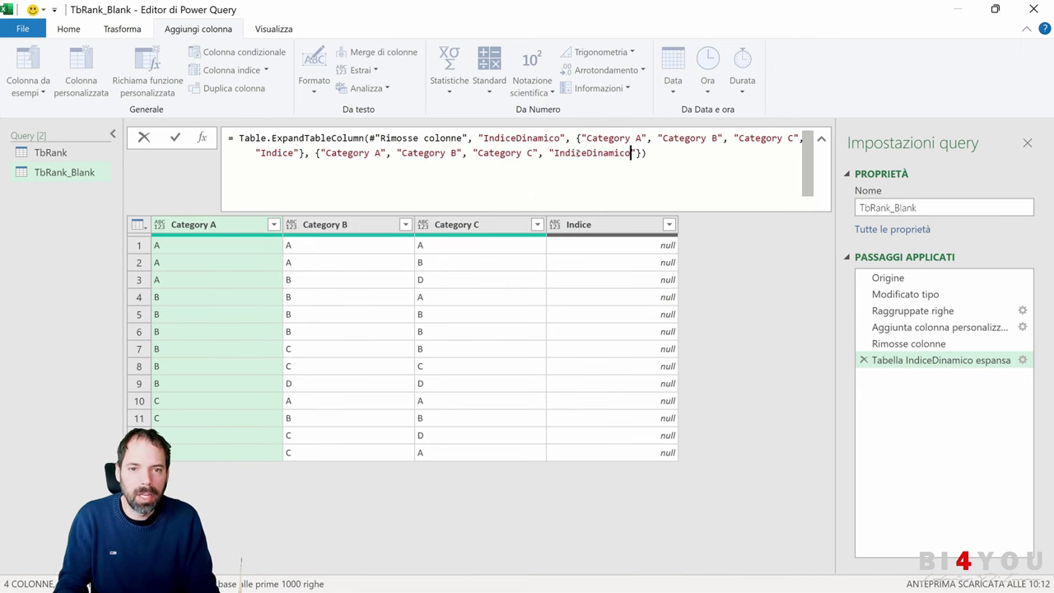
key(Return)
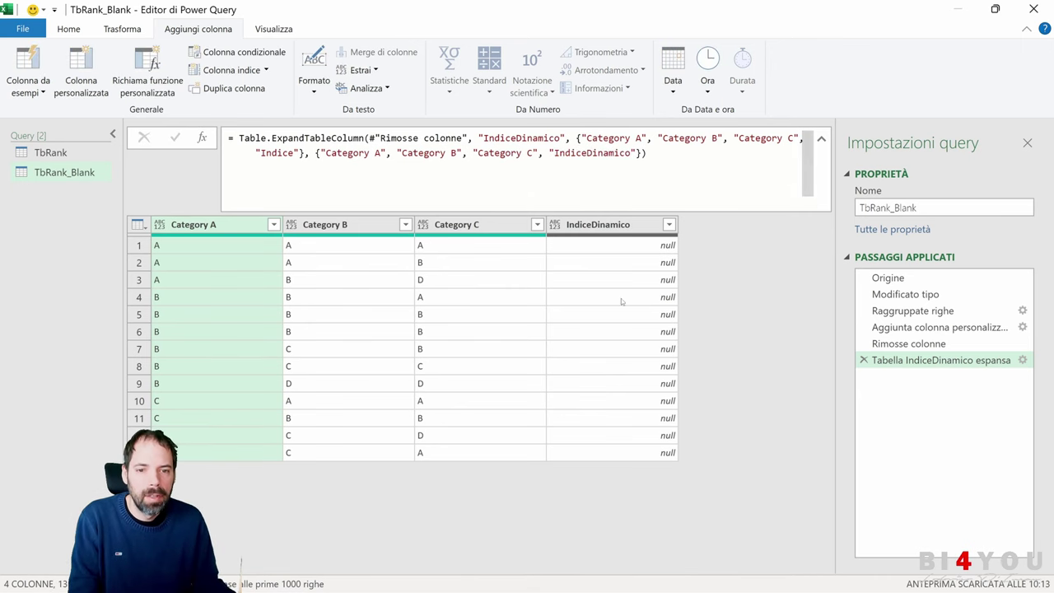
click(928, 344)
click(238, 245)
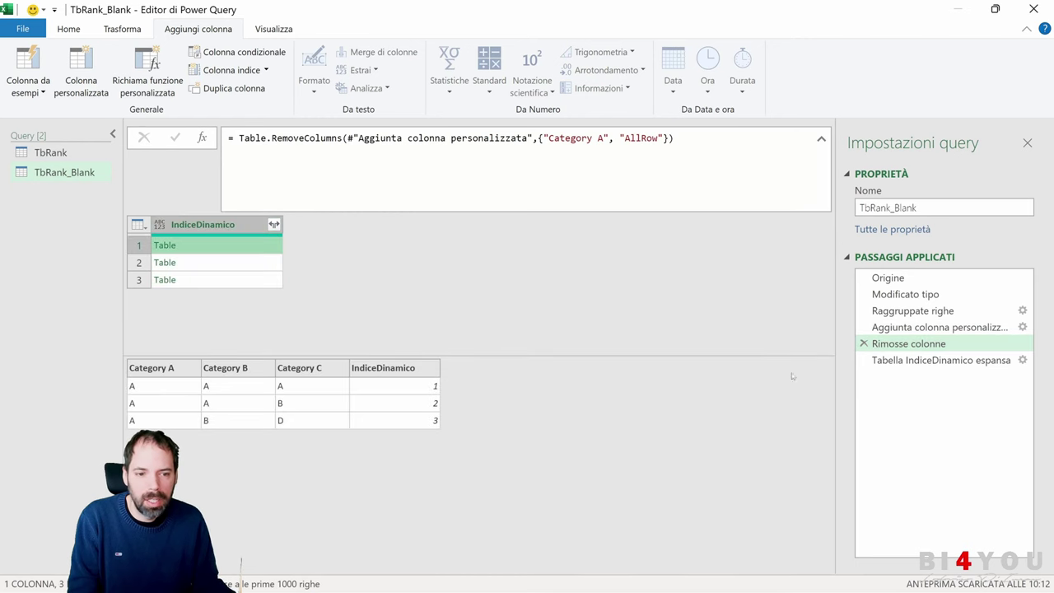
click(895, 363)
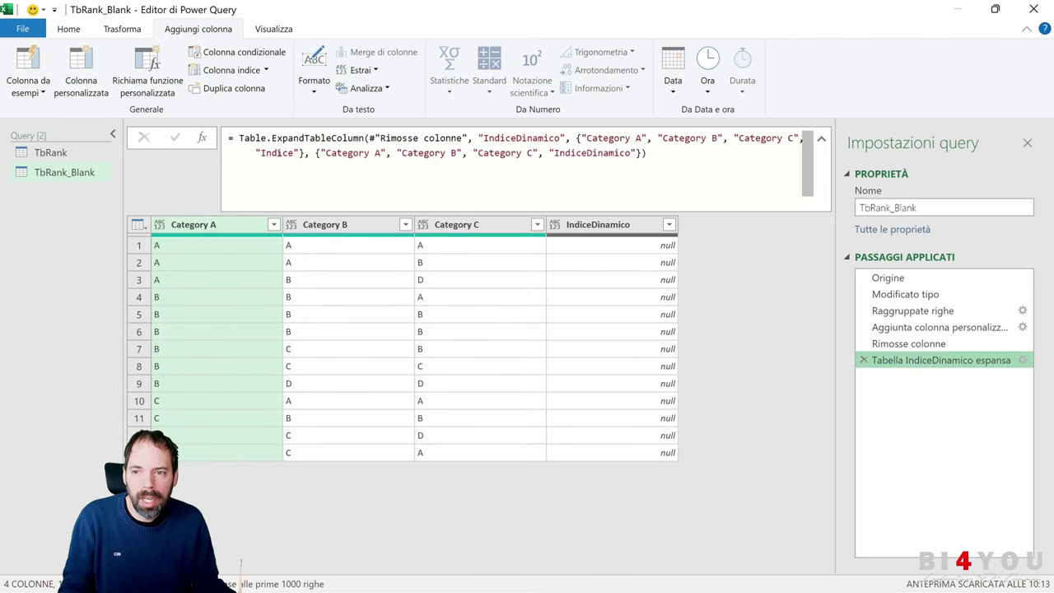
Replace Indice with IndiceDinamico in the expanded columns list so per-group indexes appear
double_click(277, 153)
double_click(593, 153)
key(ctrl+c)
double_click(277, 154)
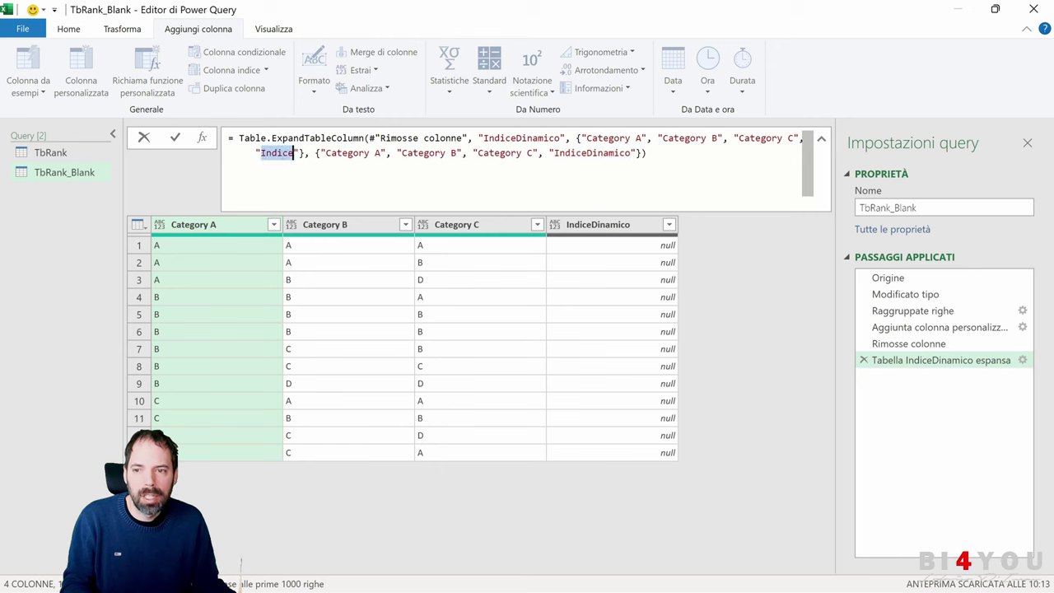
key(ctrl+v)
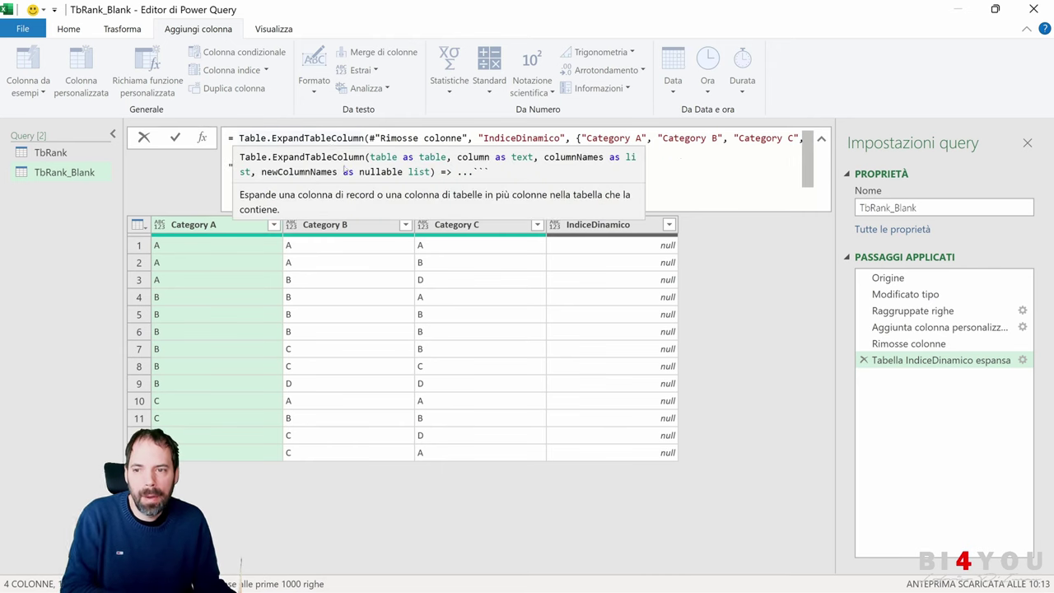
click(174, 137)
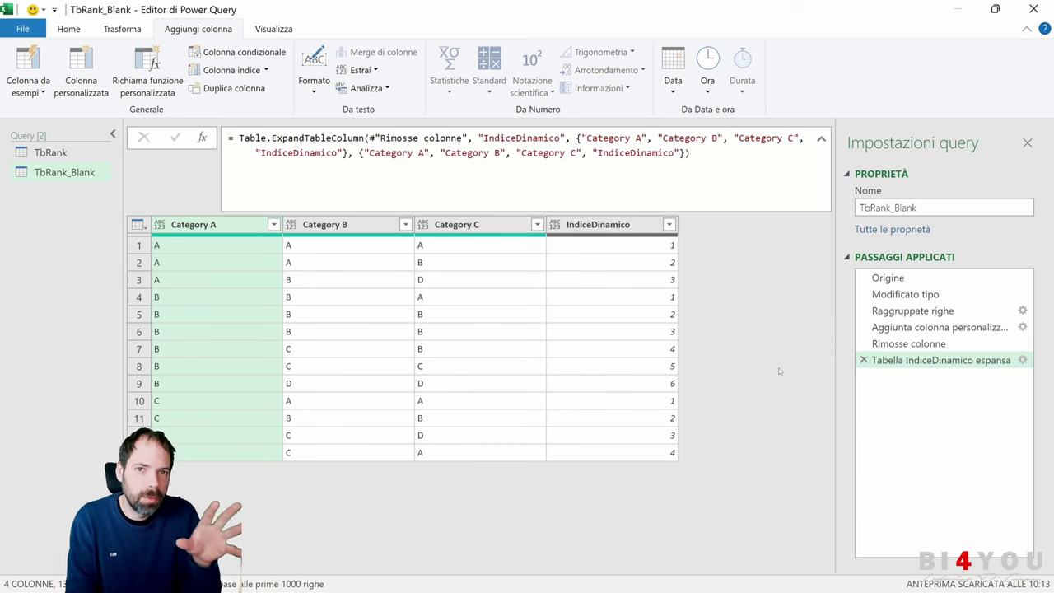
Delete the expansion and Rimosse colonne steps and preview the first group's tables
click(863, 359)
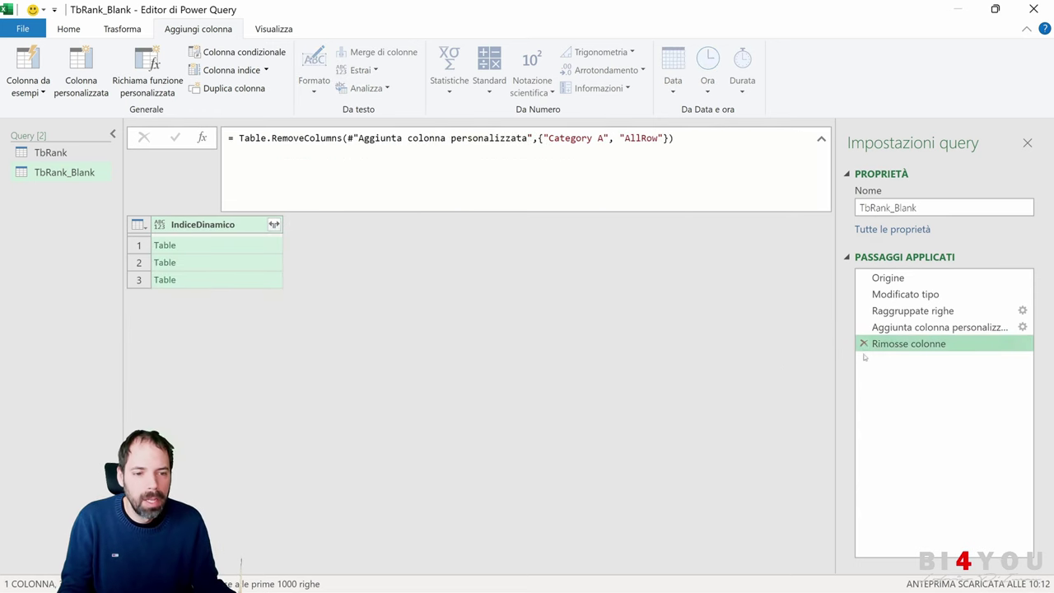
click(862, 343)
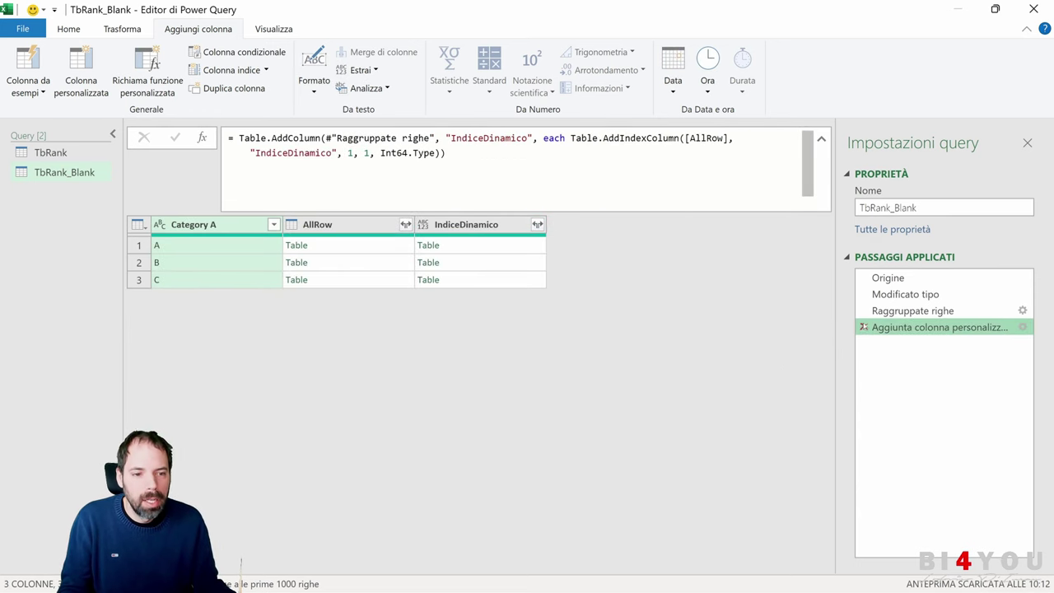
click(351, 246)
key(Right)
key(Left)
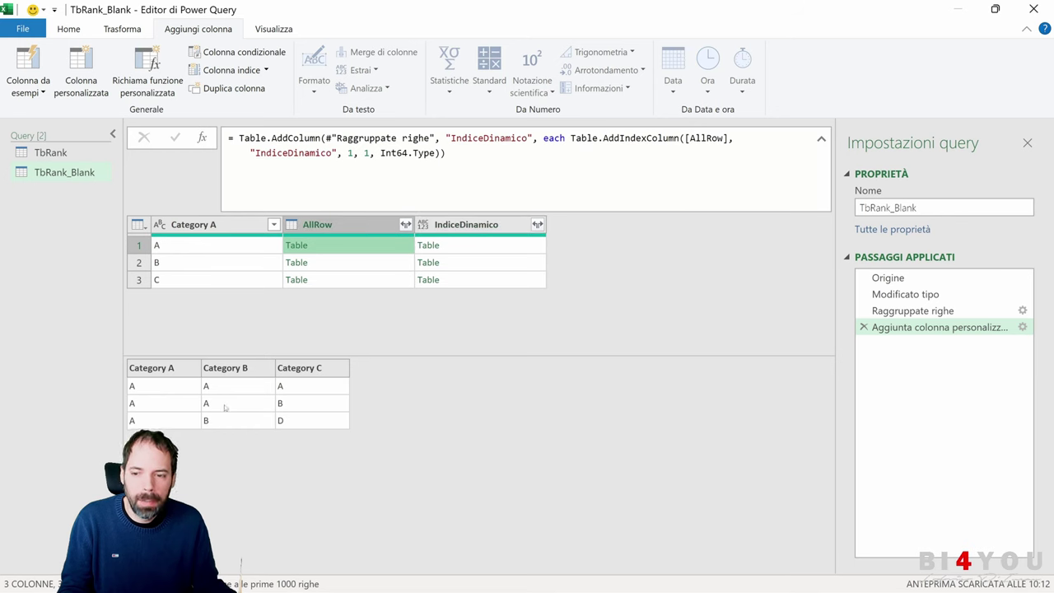
key(Down)
key(Down)
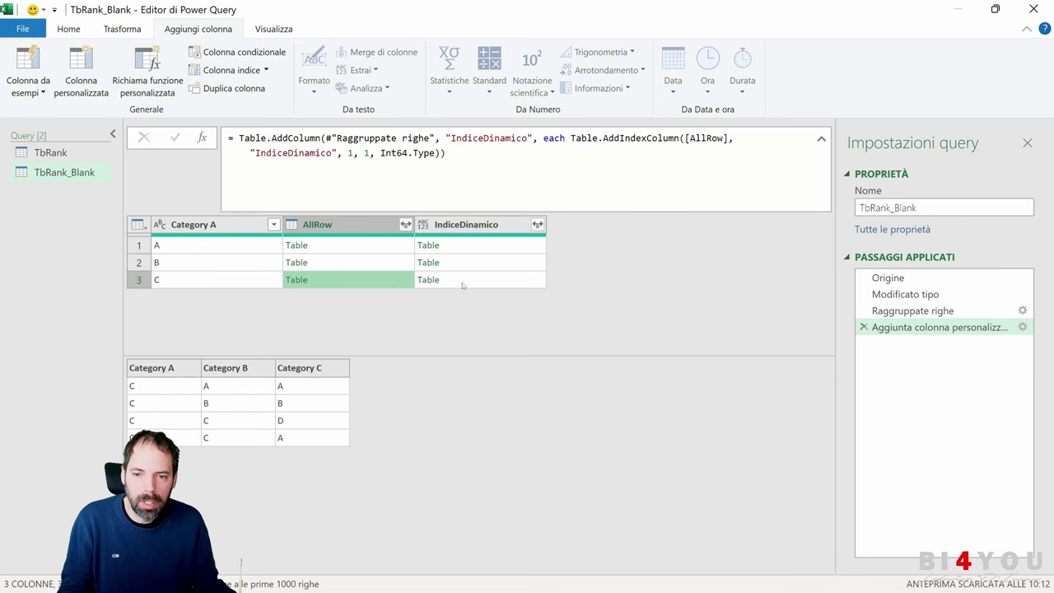
click(478, 247)
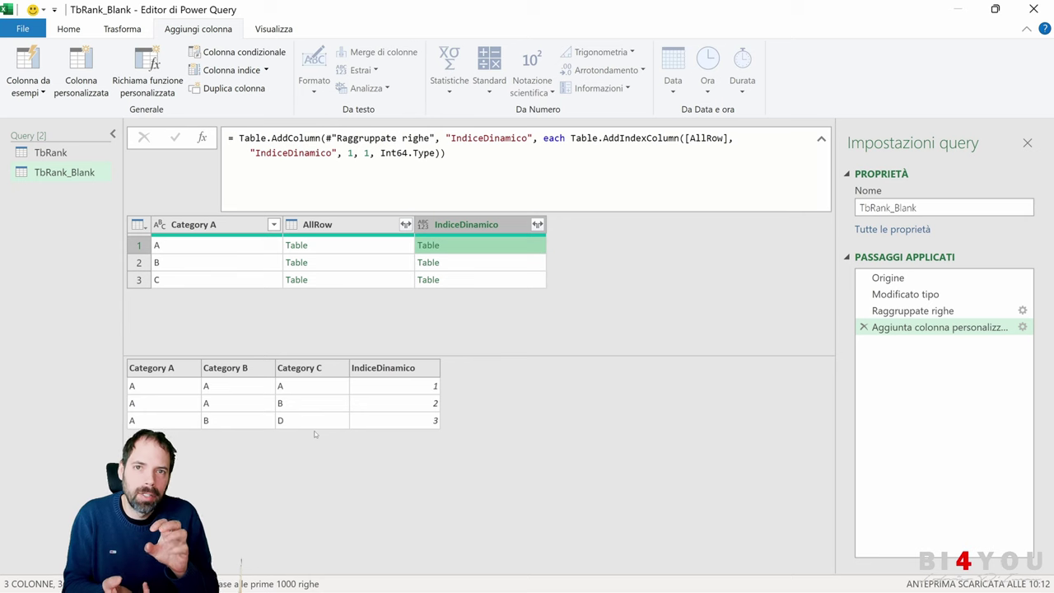
Compare groups A, B and C's original and indexed tables, then delete the custom index column step
click(359, 247)
click(366, 262)
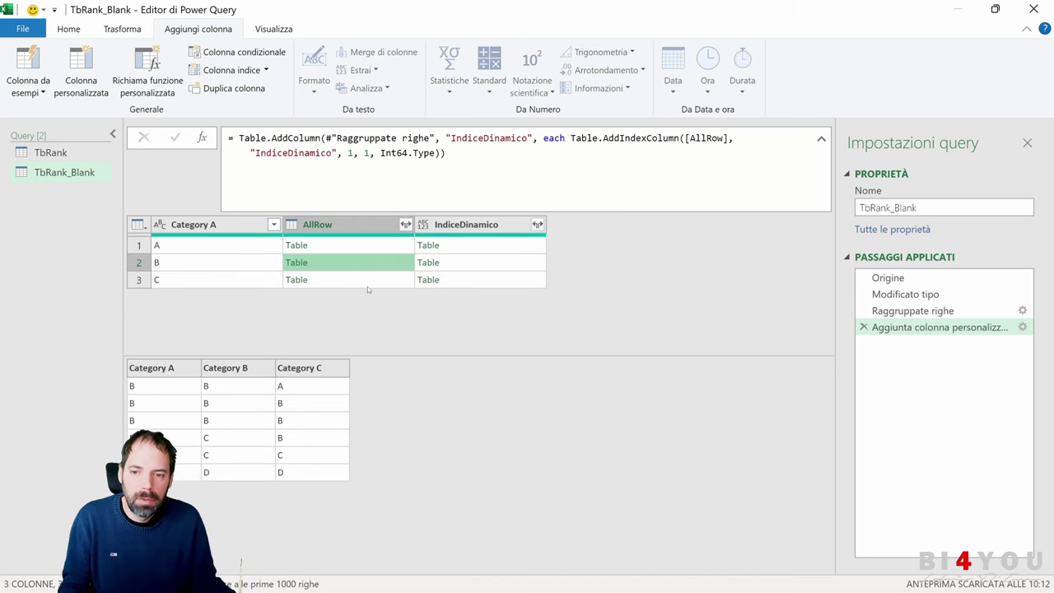
click(372, 280)
click(492, 244)
click(488, 262)
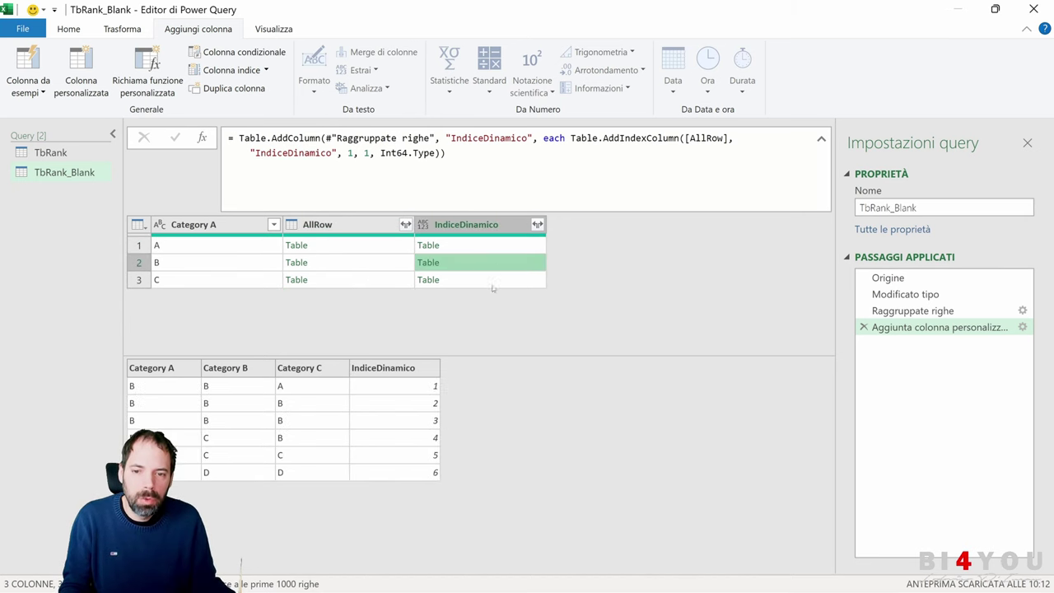
click(486, 280)
click(485, 247)
click(485, 263)
click(486, 280)
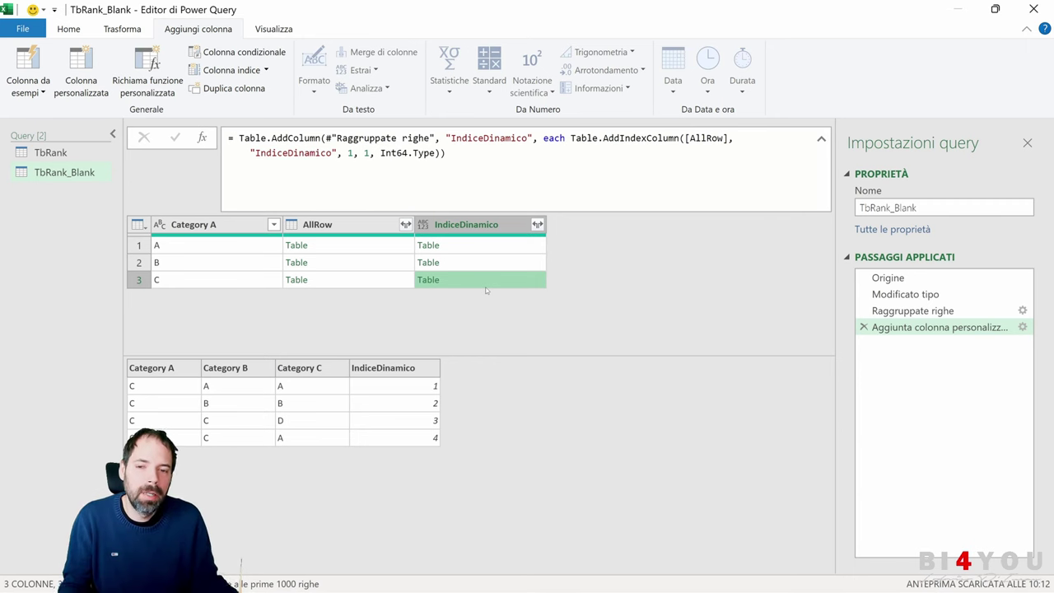
click(866, 310)
Remove the grouping step, then show TbRank's Group DYN 2 step
click(867, 294)
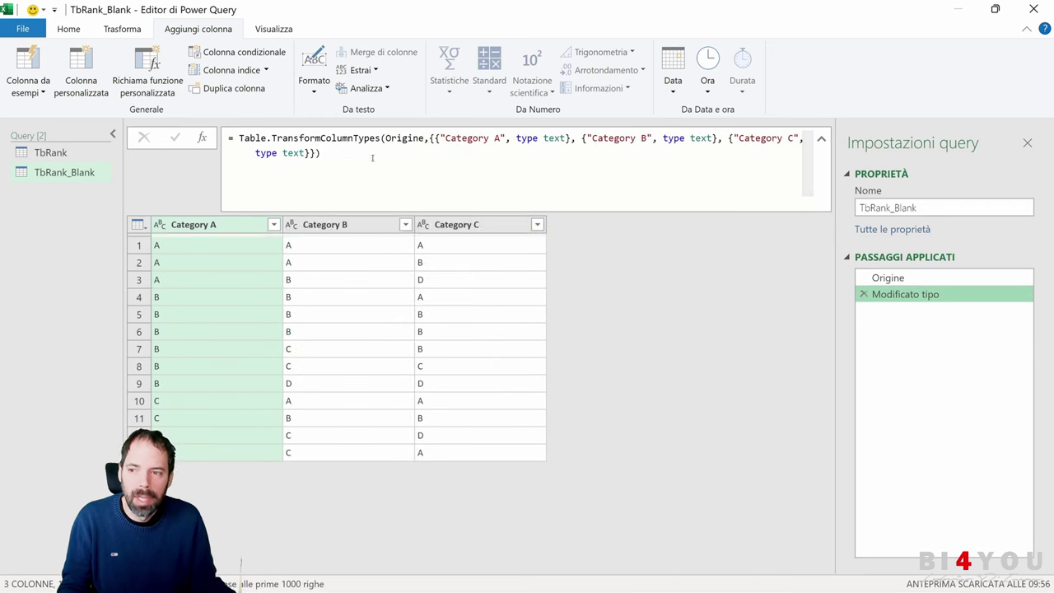
click(43, 158)
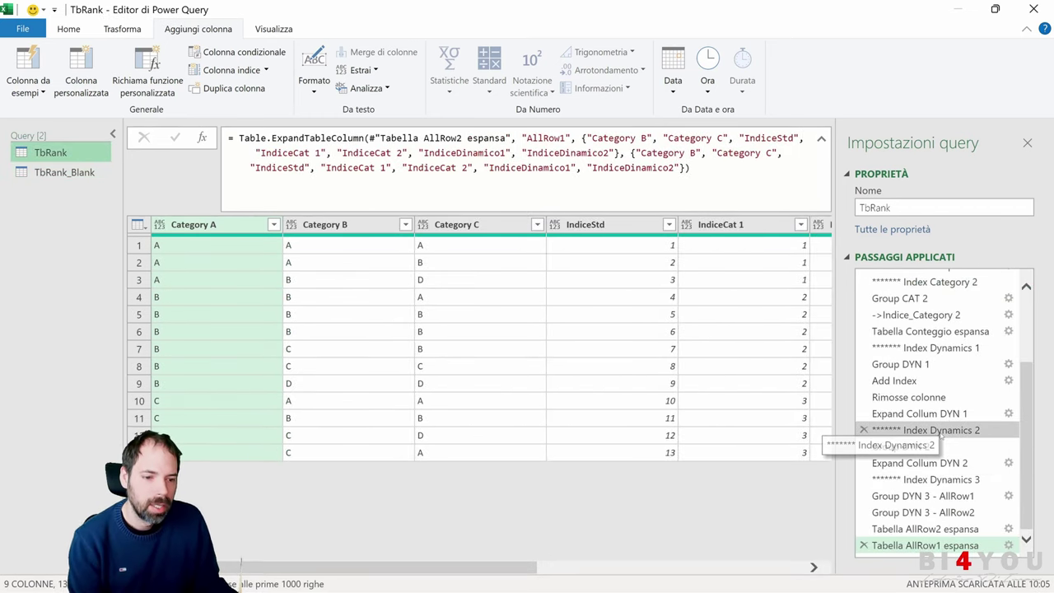
click(923, 447)
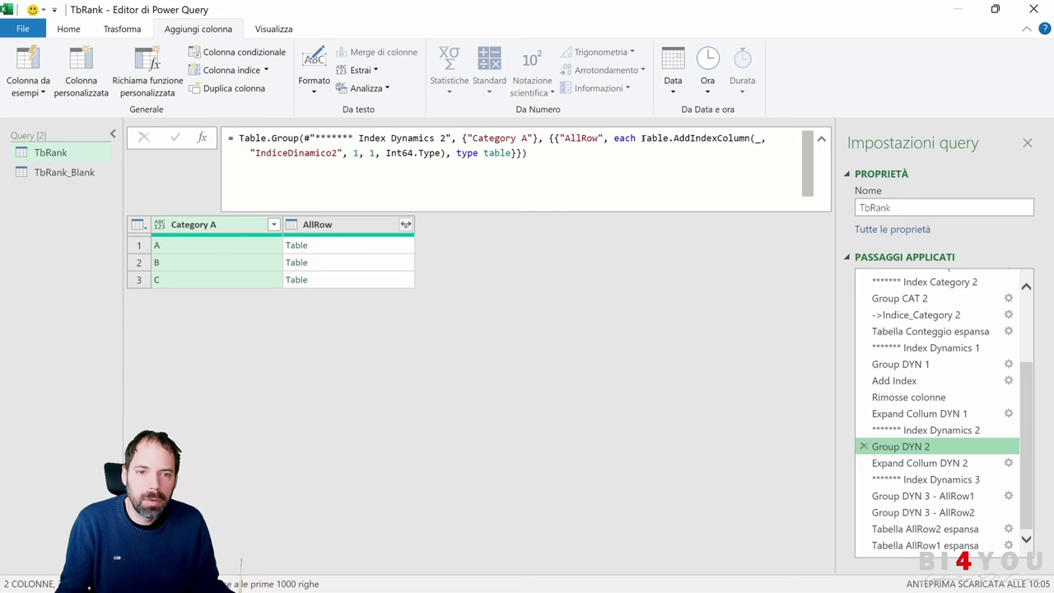
Inspect the Table.AddIndexColumn call in the Group DYN 2 formula and preview the first group's table
drag(642, 139, 563, 159)
drag(370, 161, 442, 154)
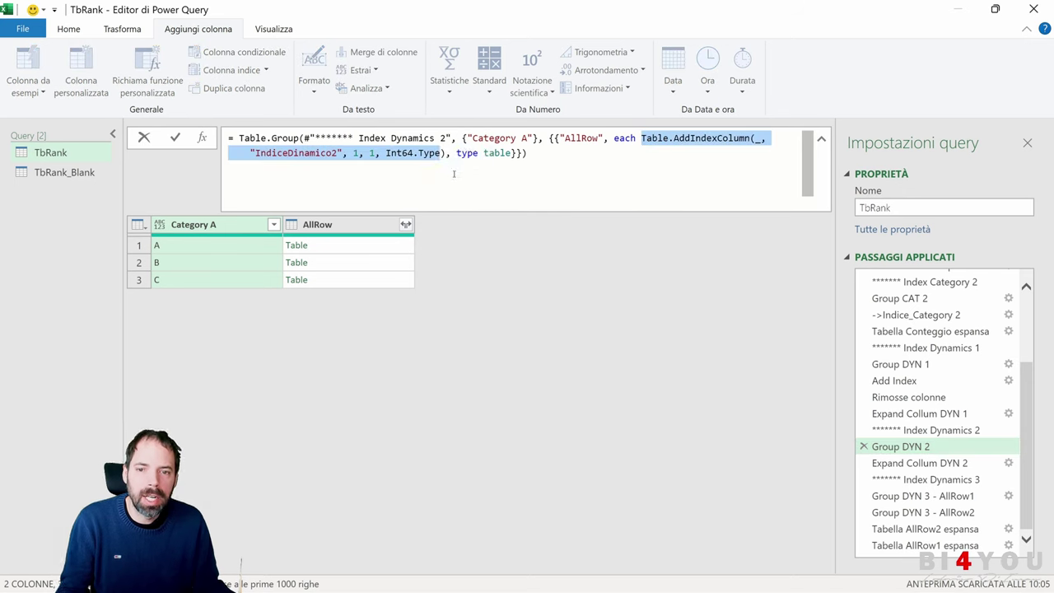
key(Escape)
click(355, 247)
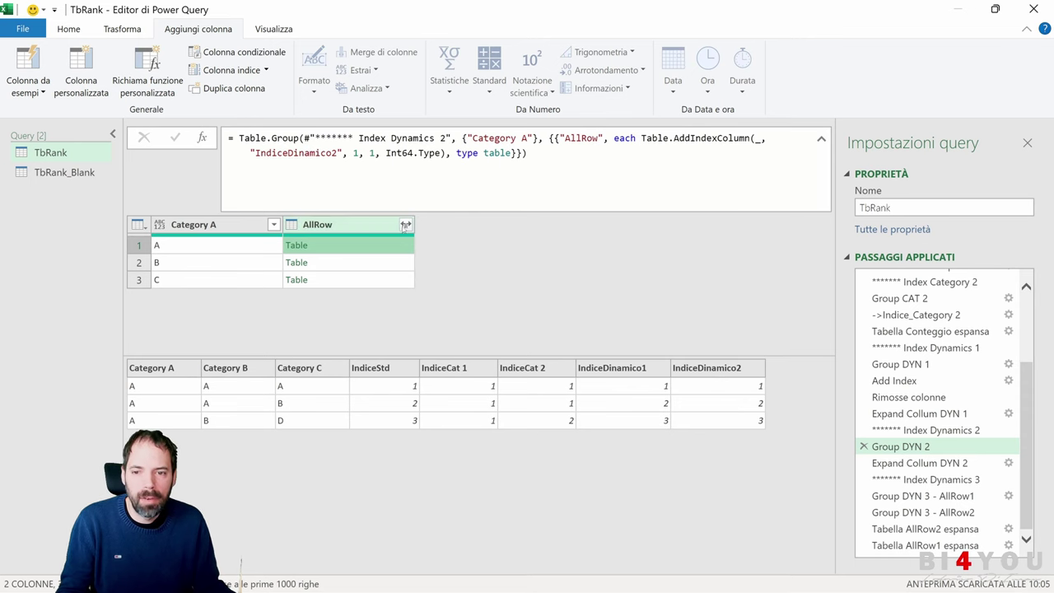
Look at the Expand Collum DYN 2 result, then return to Group DYN 2
click(913, 466)
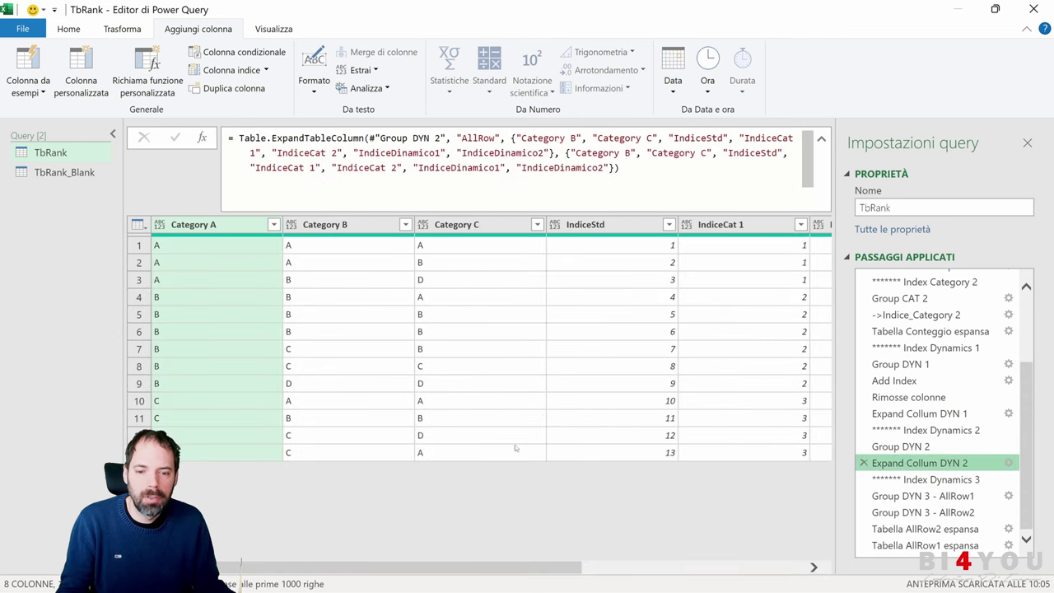
drag(522, 566, 745, 566)
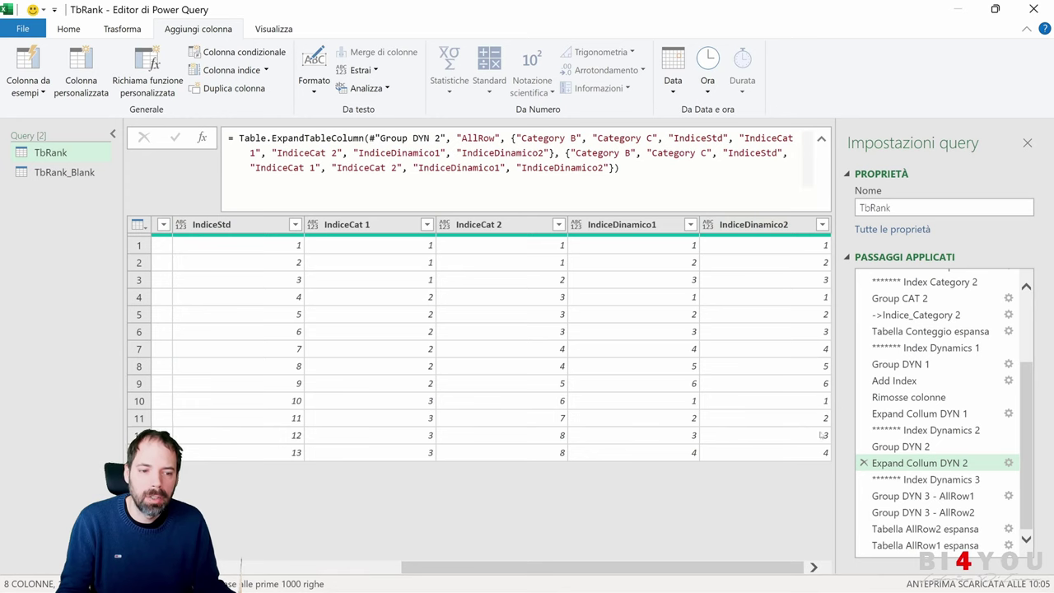
click(903, 446)
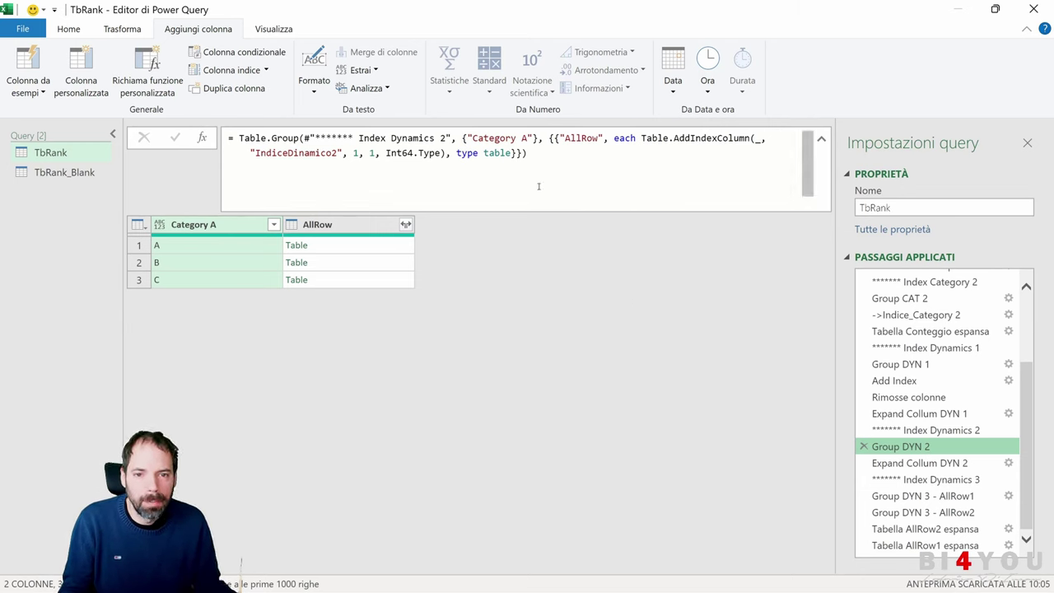
Group TbRank_Blank by Category A using 'Tutte le righe' into a column named AllRow
click(43, 174)
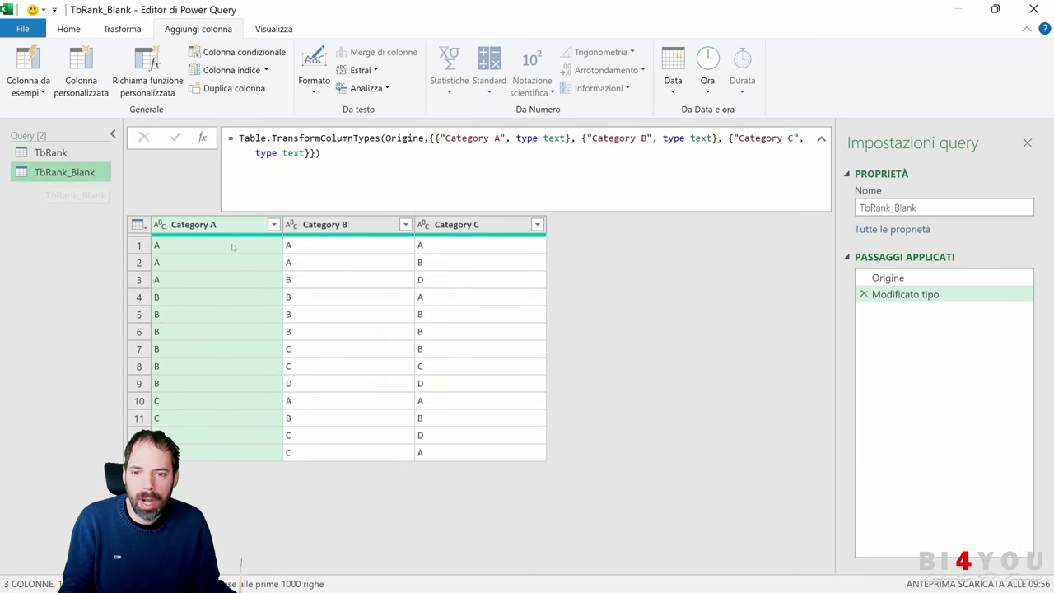
click(68, 29)
click(451, 79)
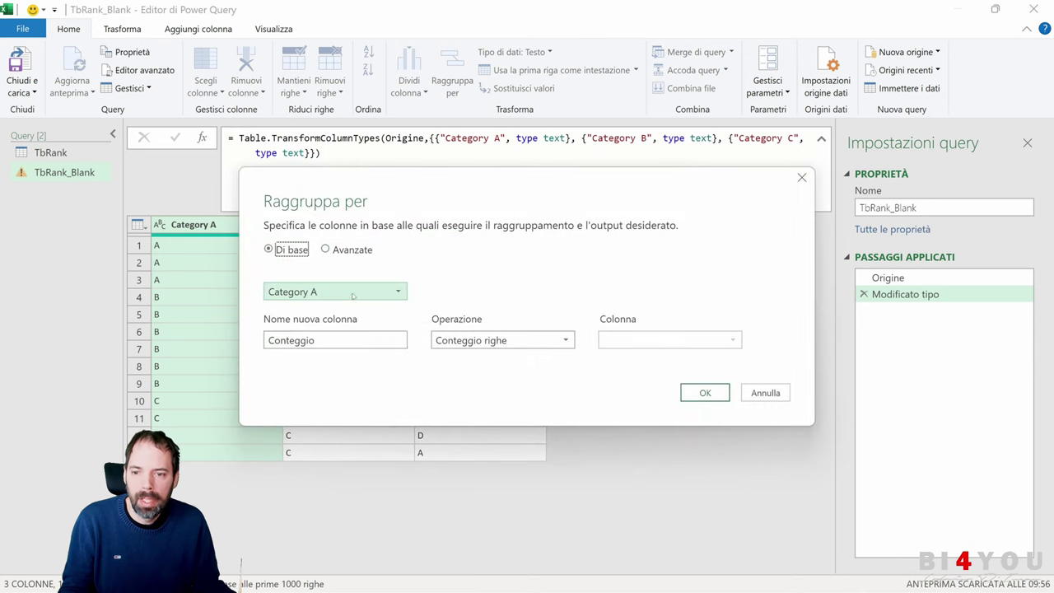
click(494, 340)
click(461, 472)
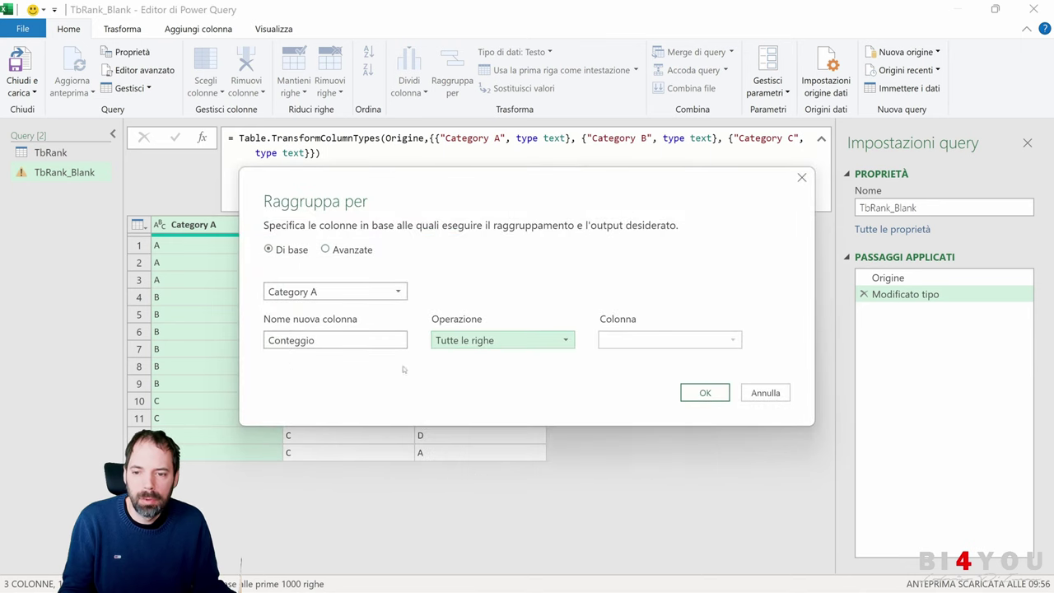
key(shift+Tab)
text(AllRow)
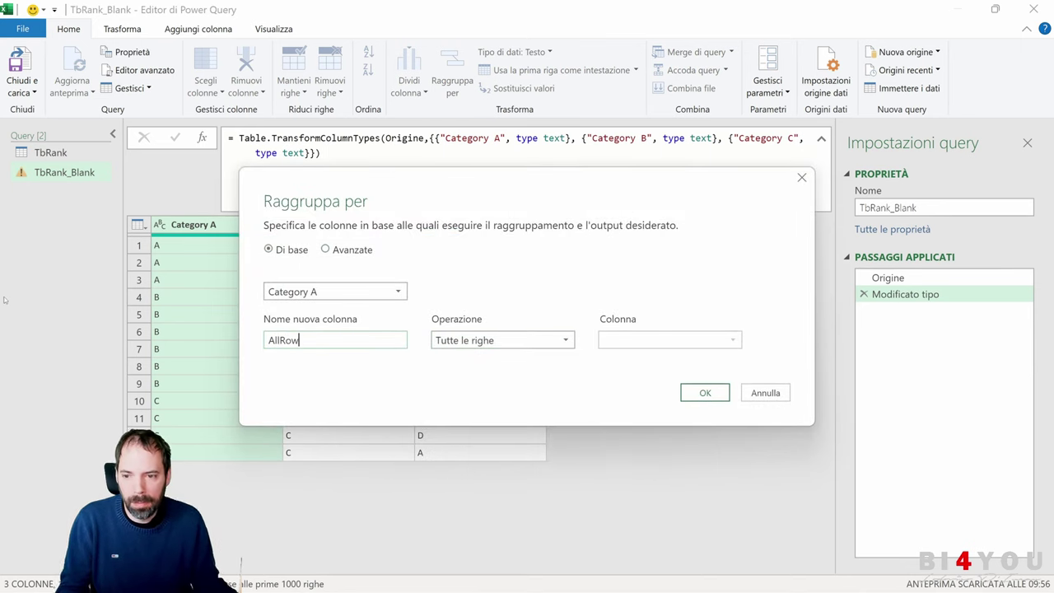
click(691, 392)
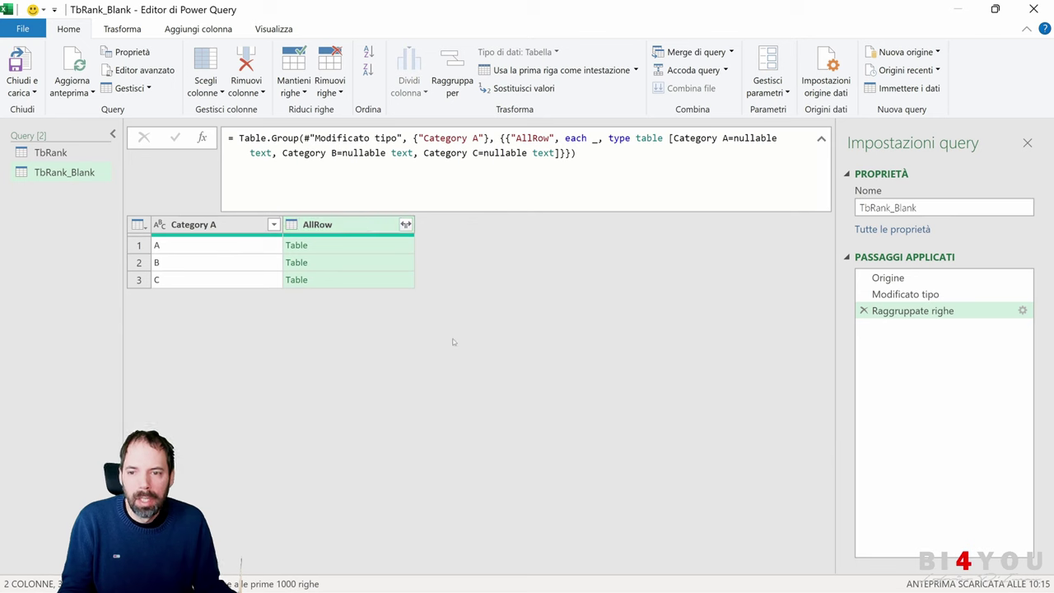
Select the grouping formula and preview the A and B group tables
triple_click(645, 159)
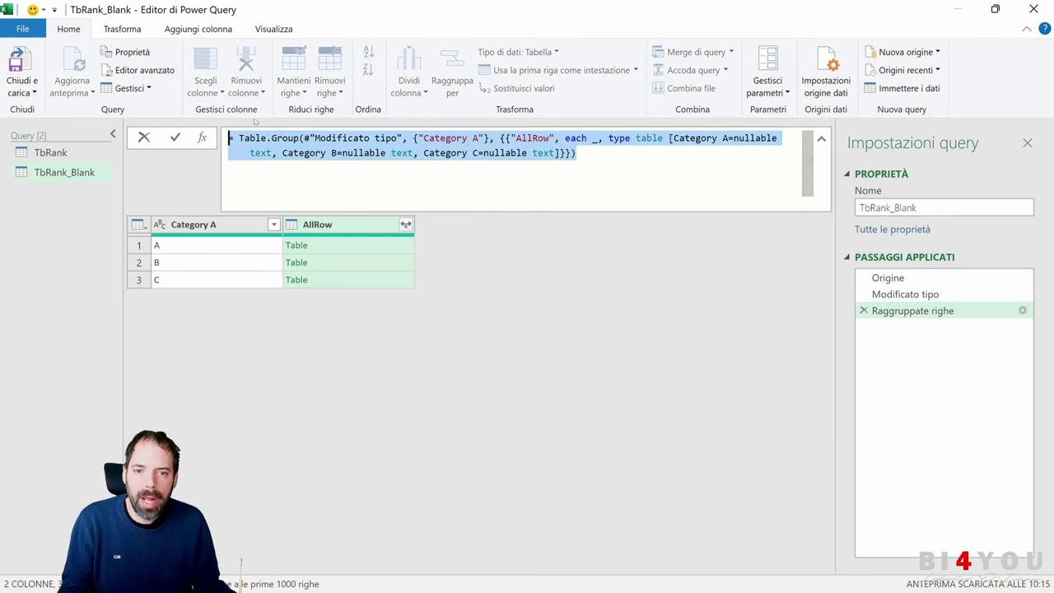
click(390, 245)
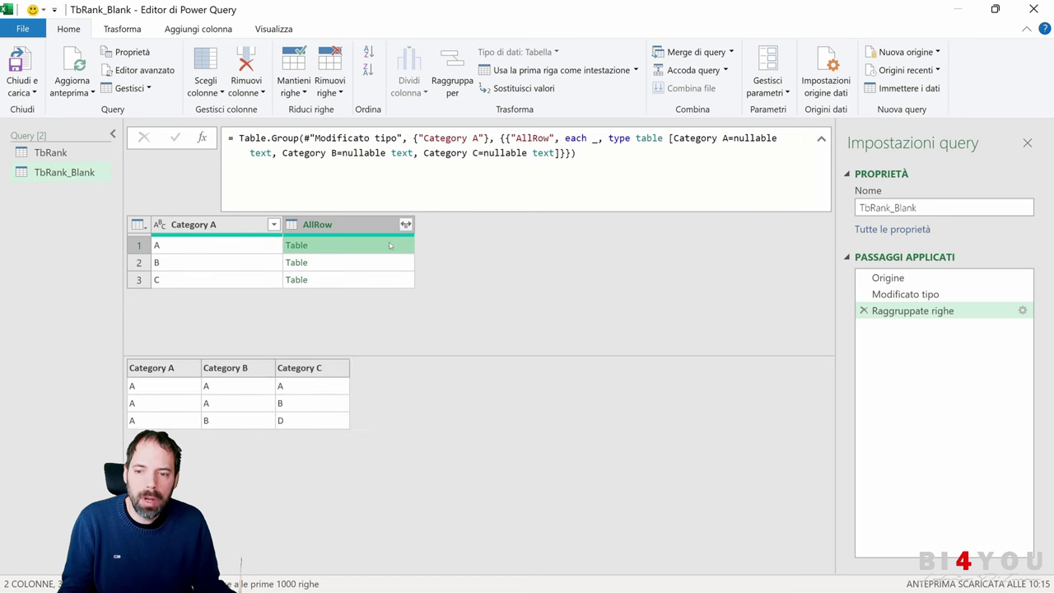
click(351, 264)
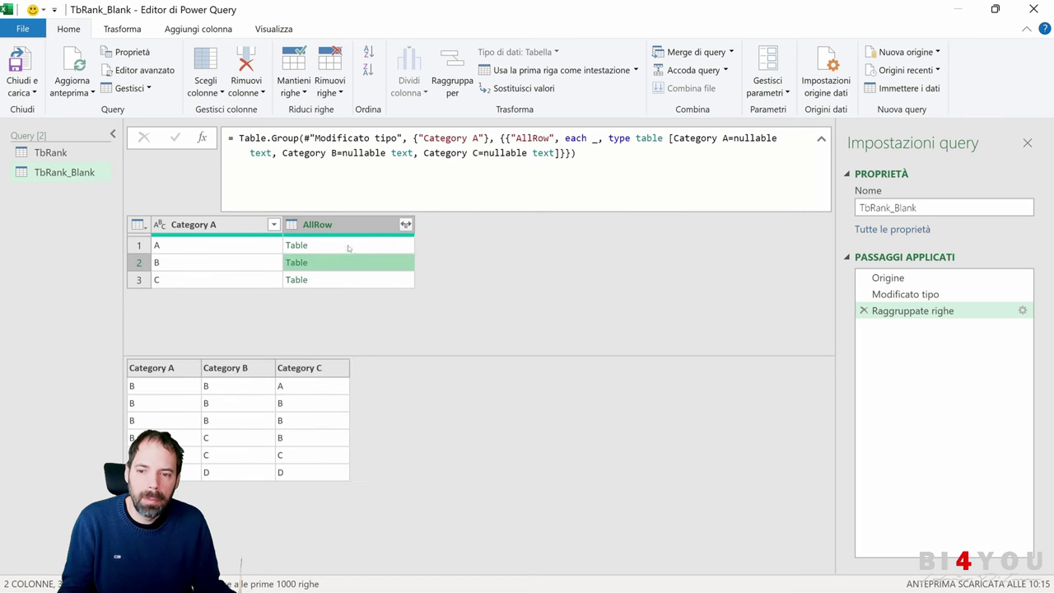
click(348, 245)
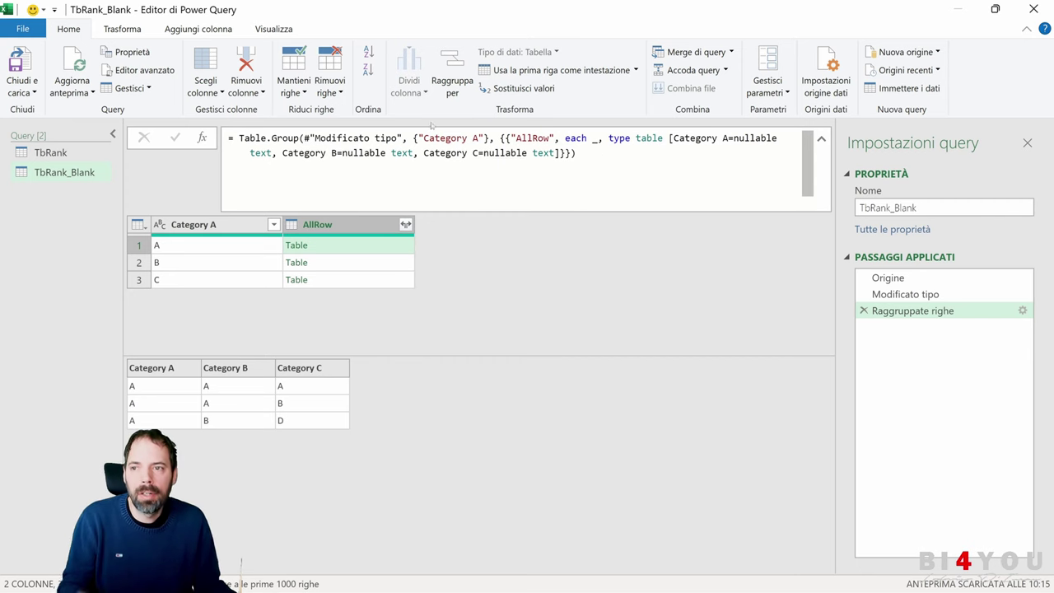
click(197, 29)
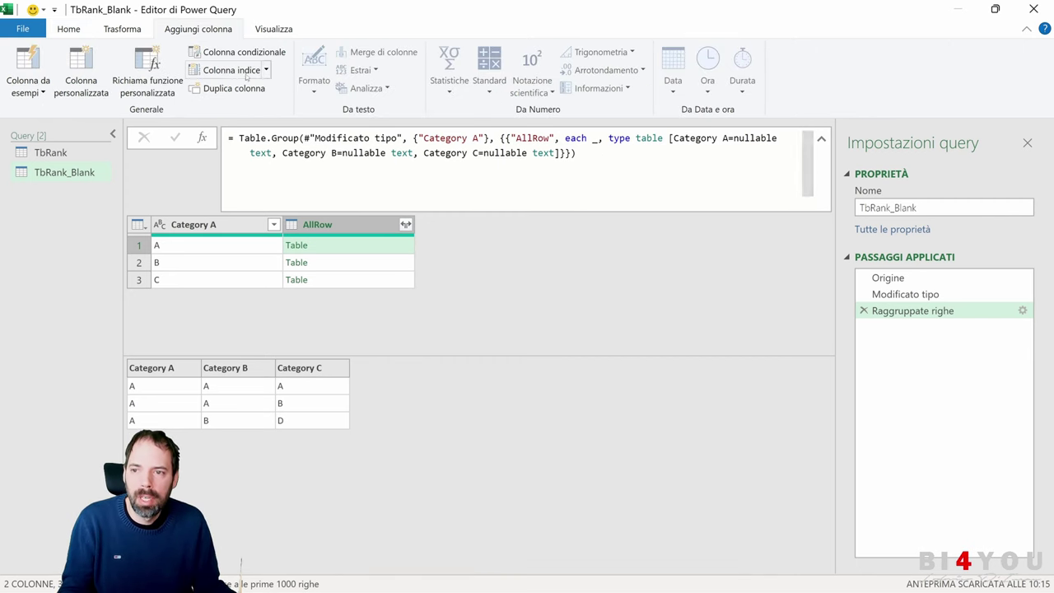
click(246, 72)
click(207, 106)
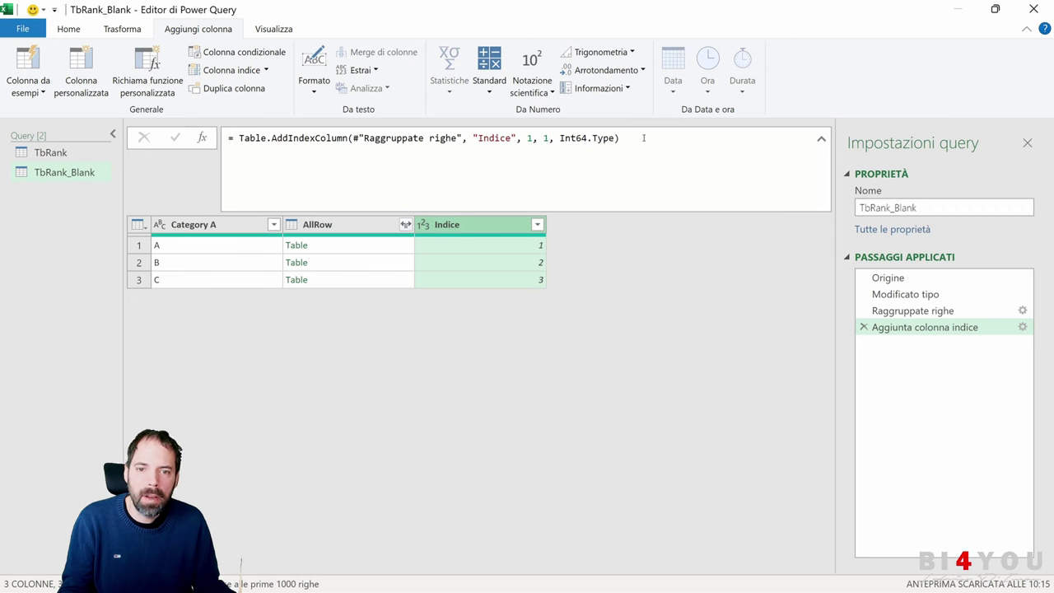
drag(640, 138, 237, 139)
key(ctrl+c)
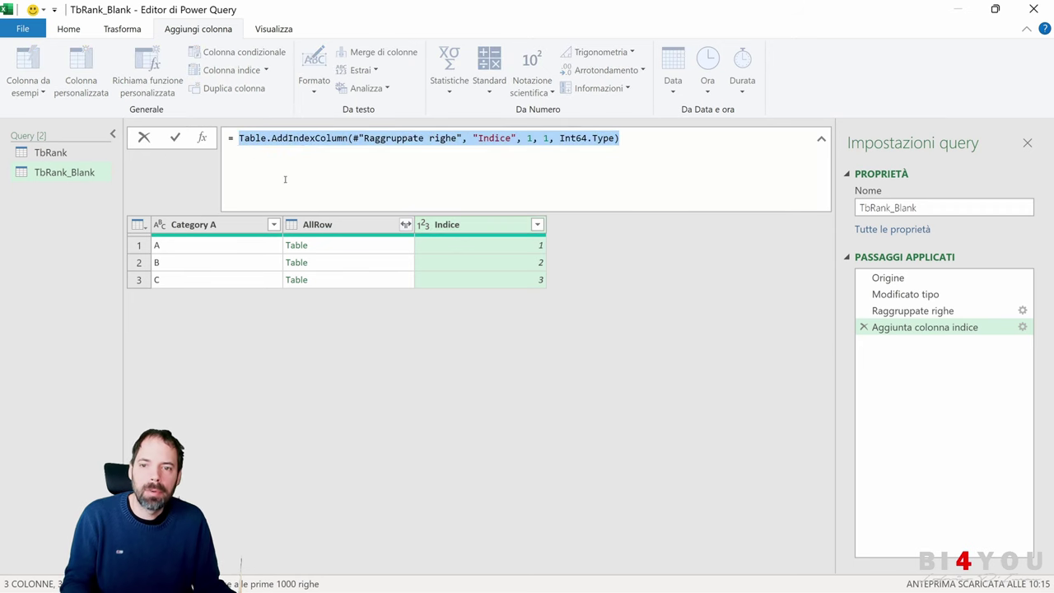
click(864, 364)
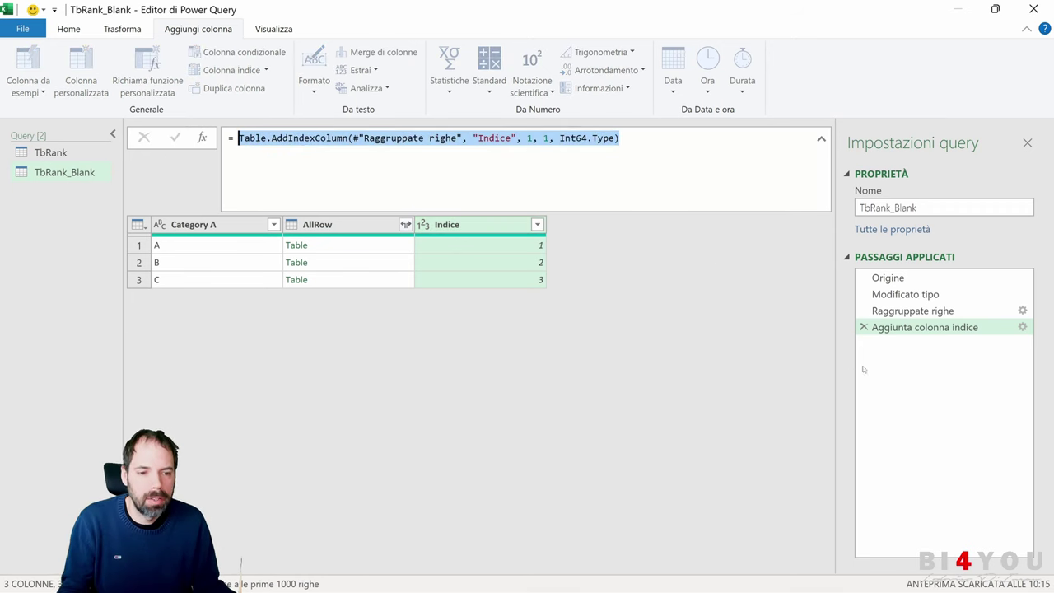
click(864, 327)
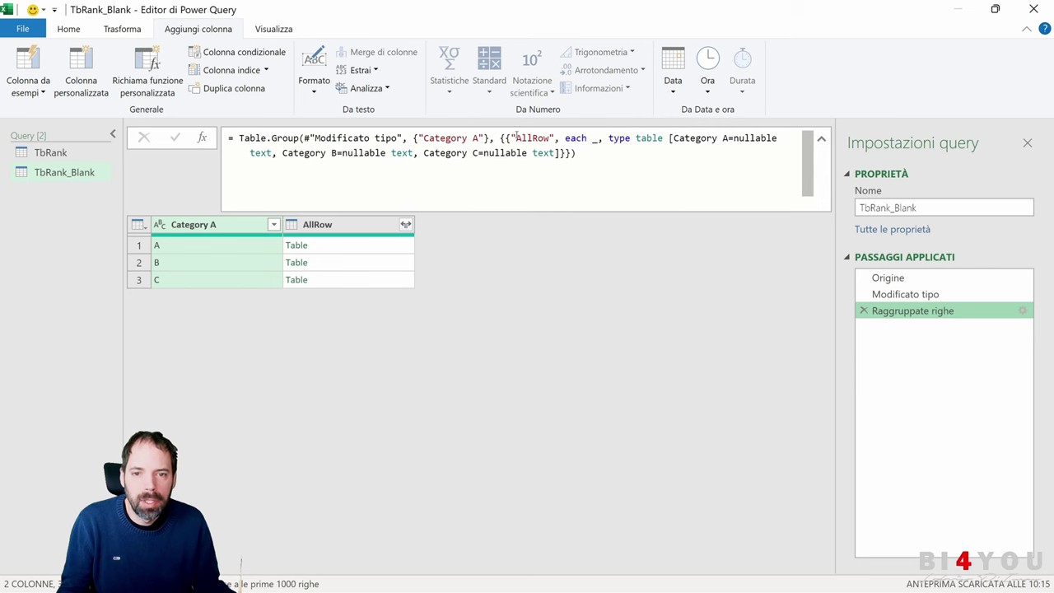
Delete the bracketed column type list after 'type table' in the grouping formula and commit
drag(516, 137, 588, 137)
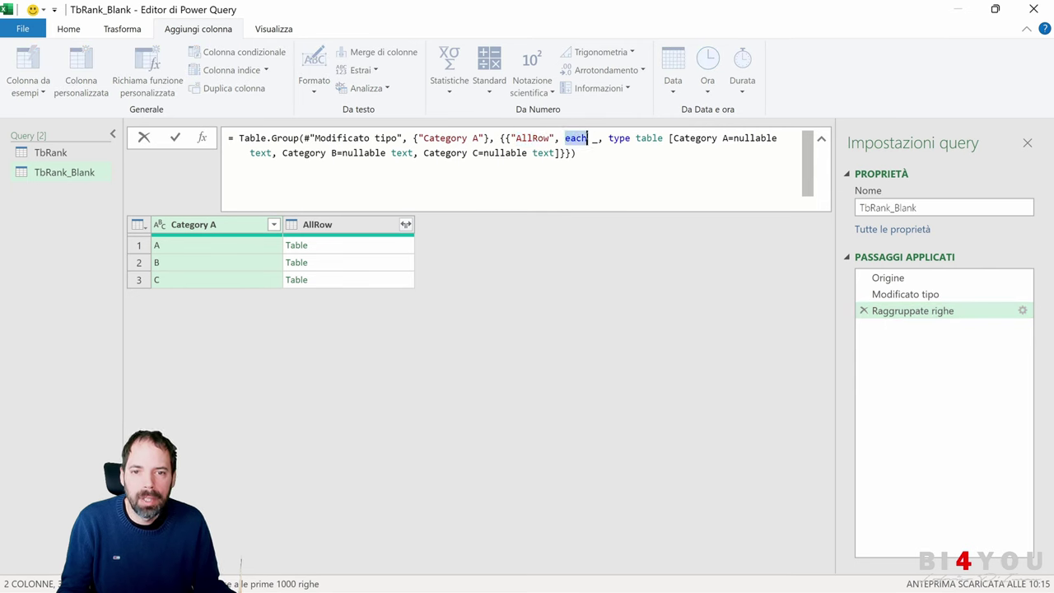
double_click(593, 139)
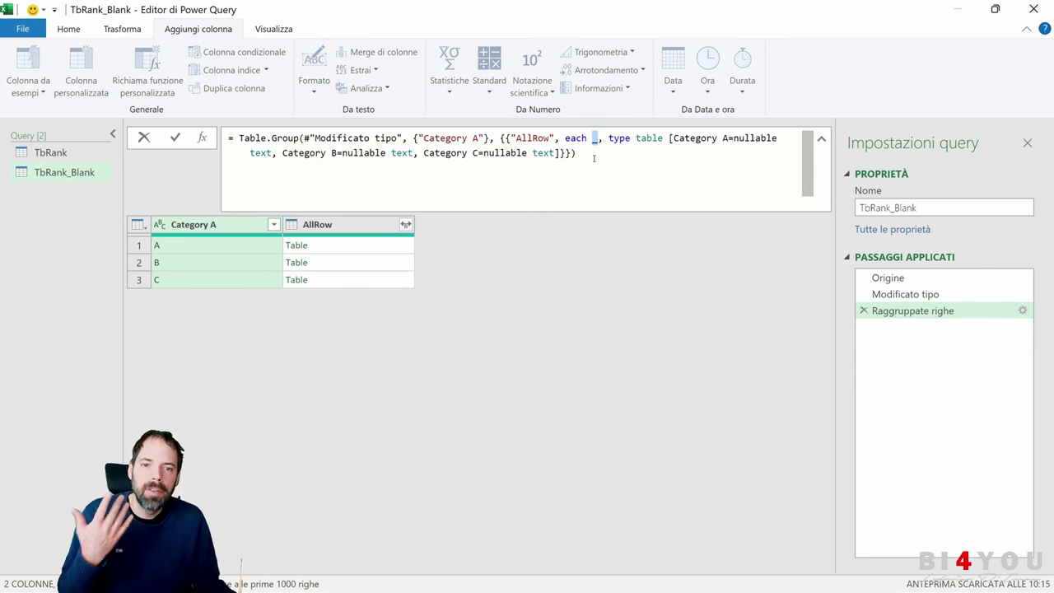
drag(609, 137, 673, 156)
drag(608, 137, 559, 153)
key(BackSpace)
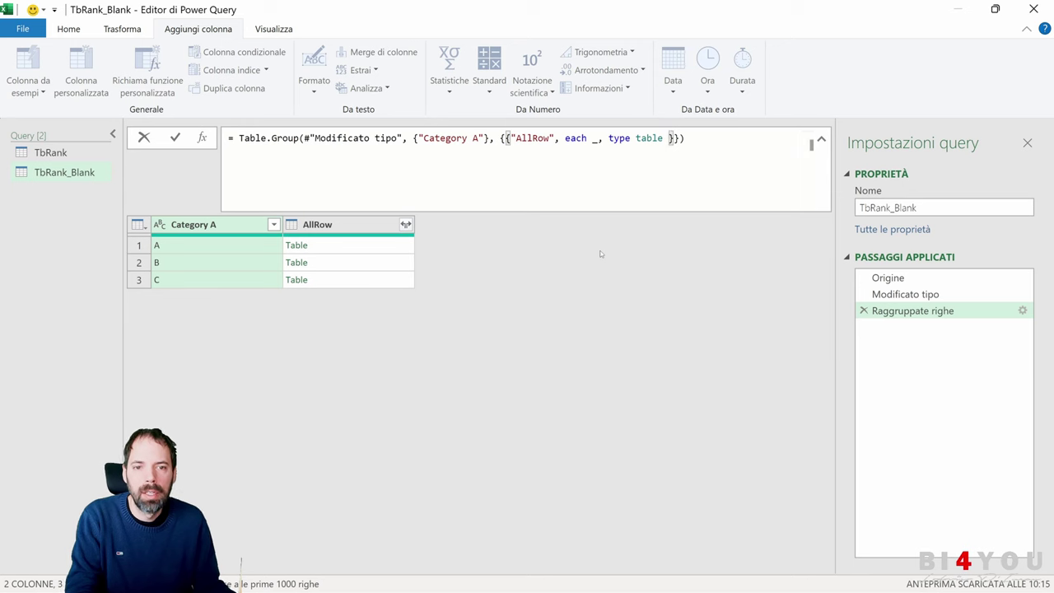
key(BackSpace)
key(Return)
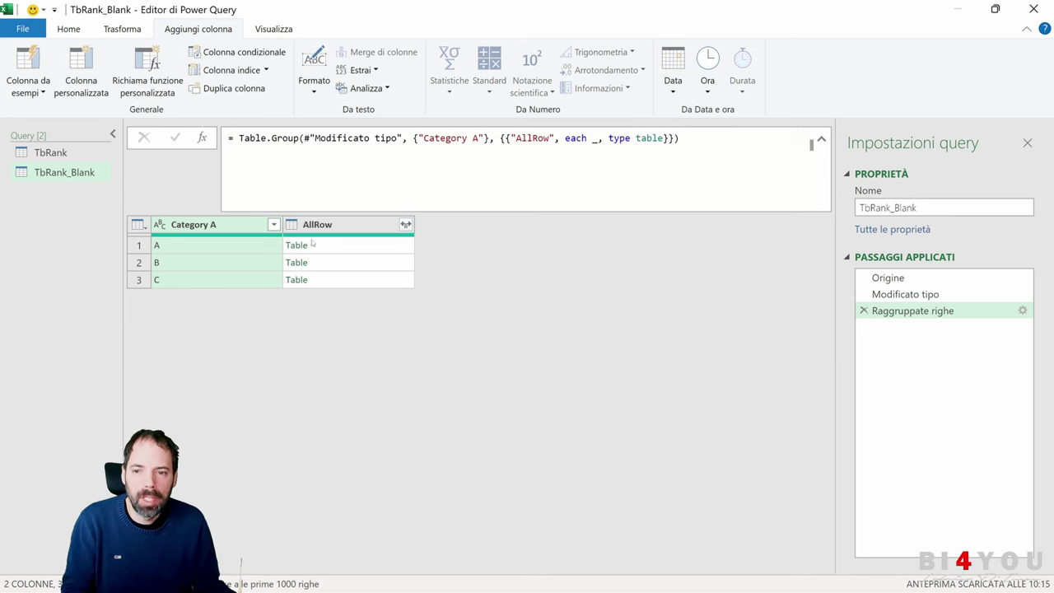
Preview the A and C groups, then paste Table.AddIndexColumn(#"Raggruppate righe", "Indice", 1, 1, Int64.Type) over the _
click(322, 244)
click(336, 279)
click(357, 244)
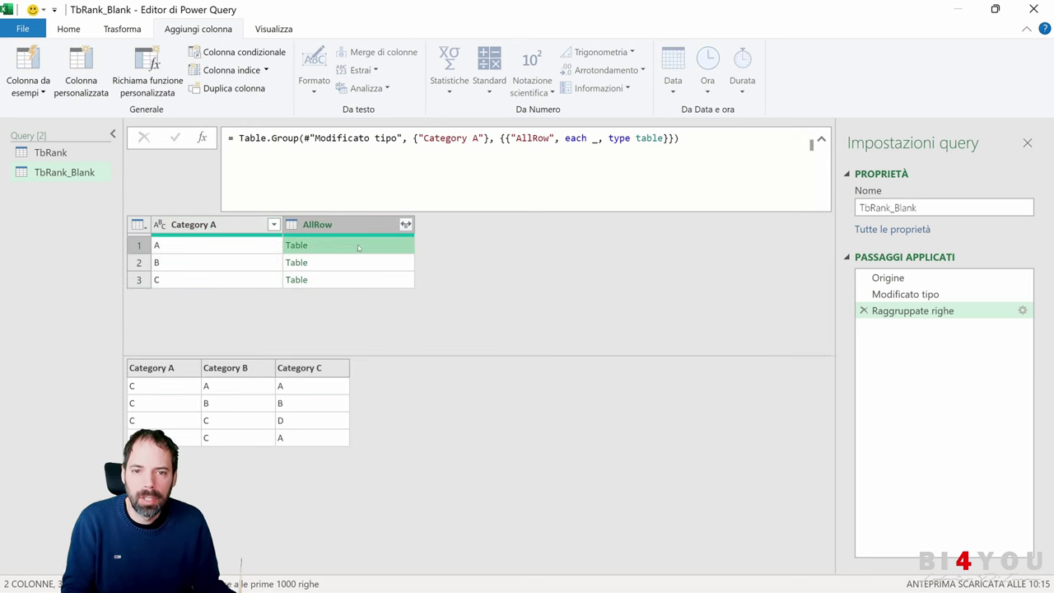
click(598, 140)
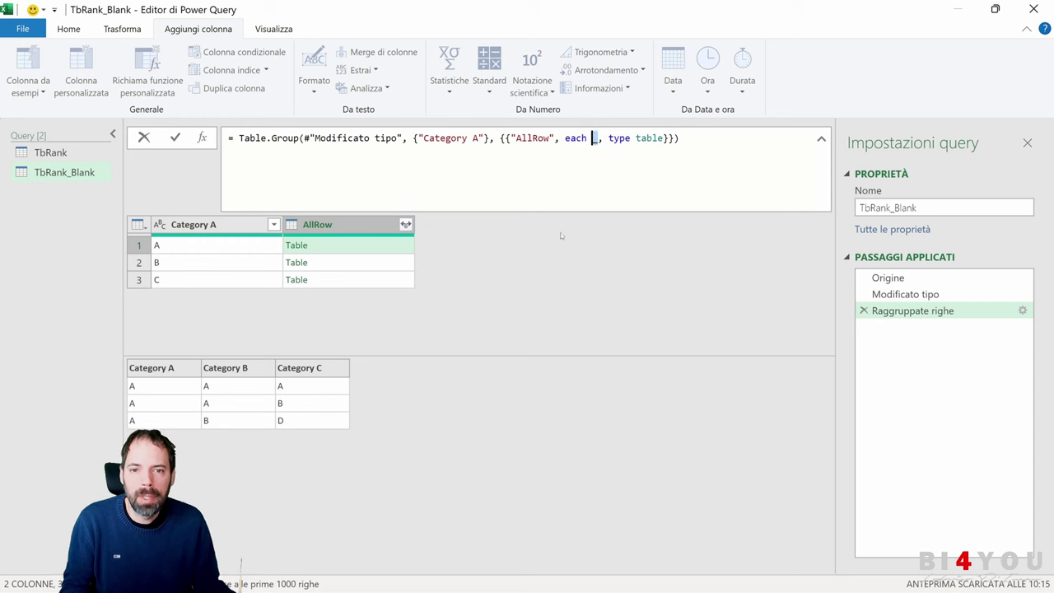
key(ctrl+v)
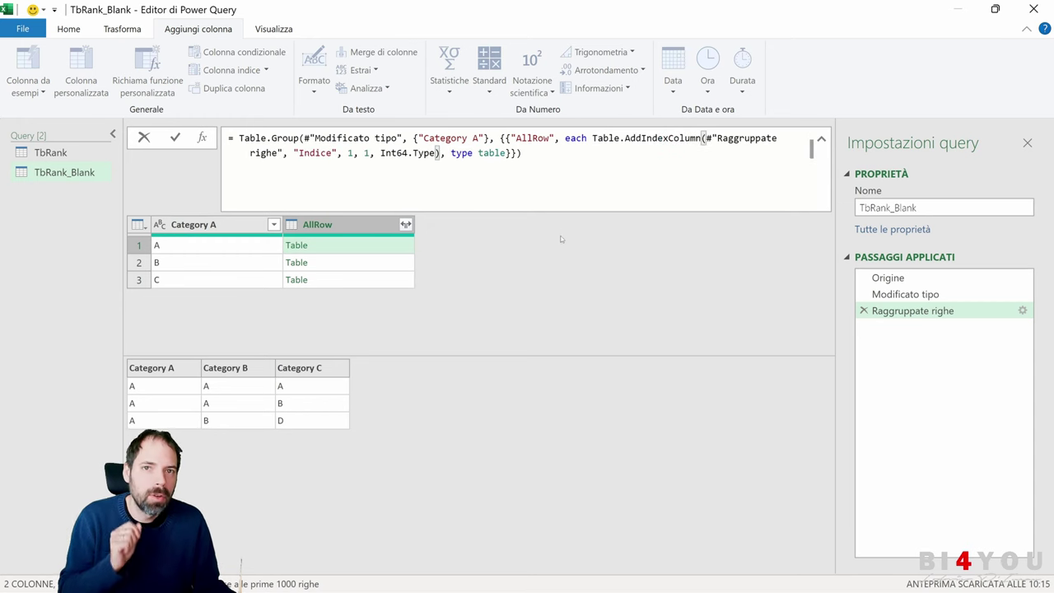
Split the grouping formula across lines, review the AddIndexColumn arguments, then cancel the edit
click(592, 138)
key(shift+Return)
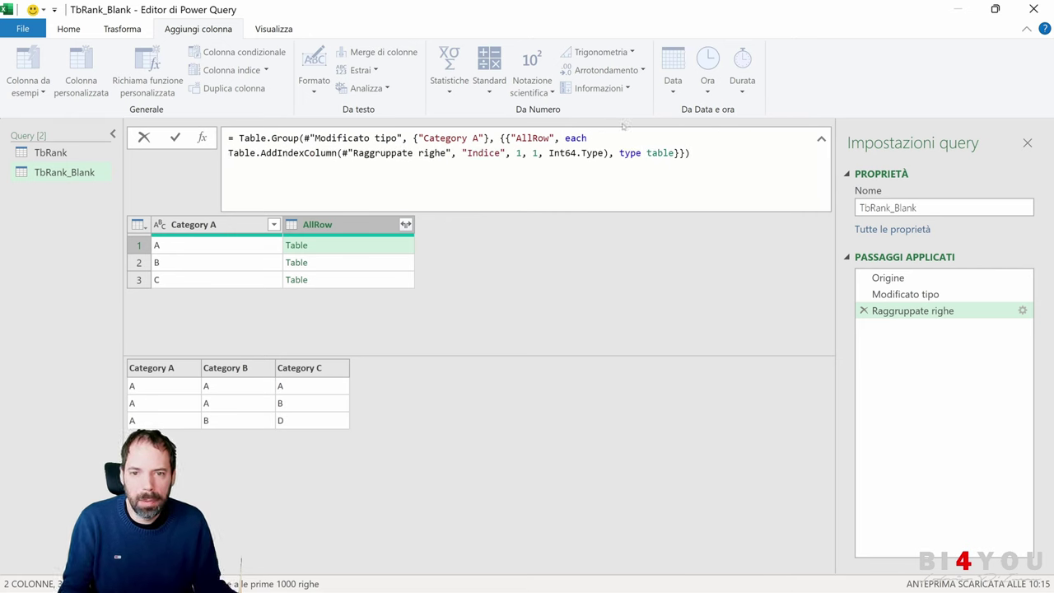
click(612, 153)
key(shift+Return)
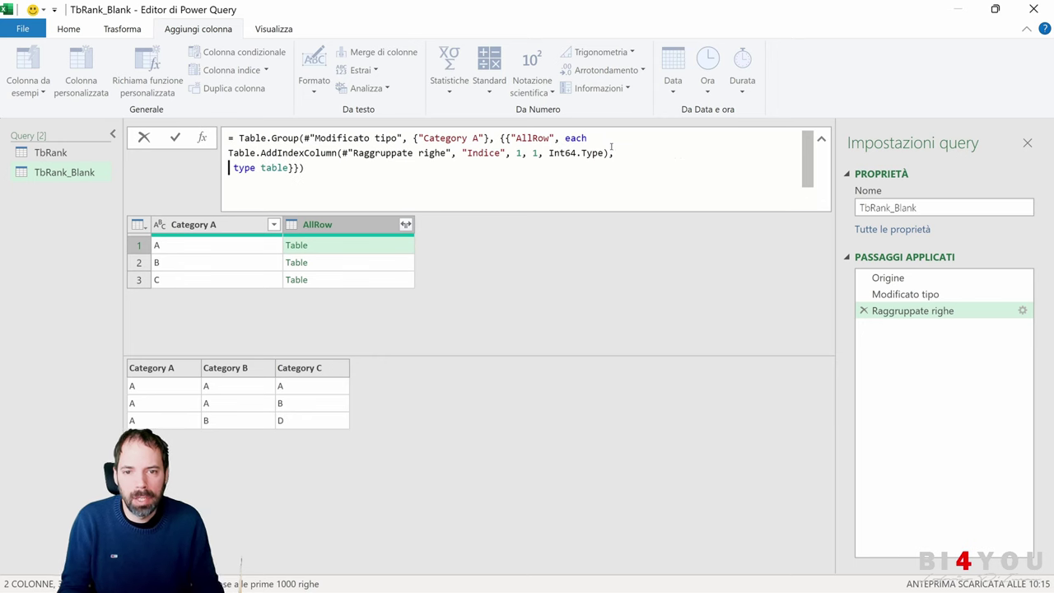
drag(610, 153, 228, 153)
key(ctrl+c)
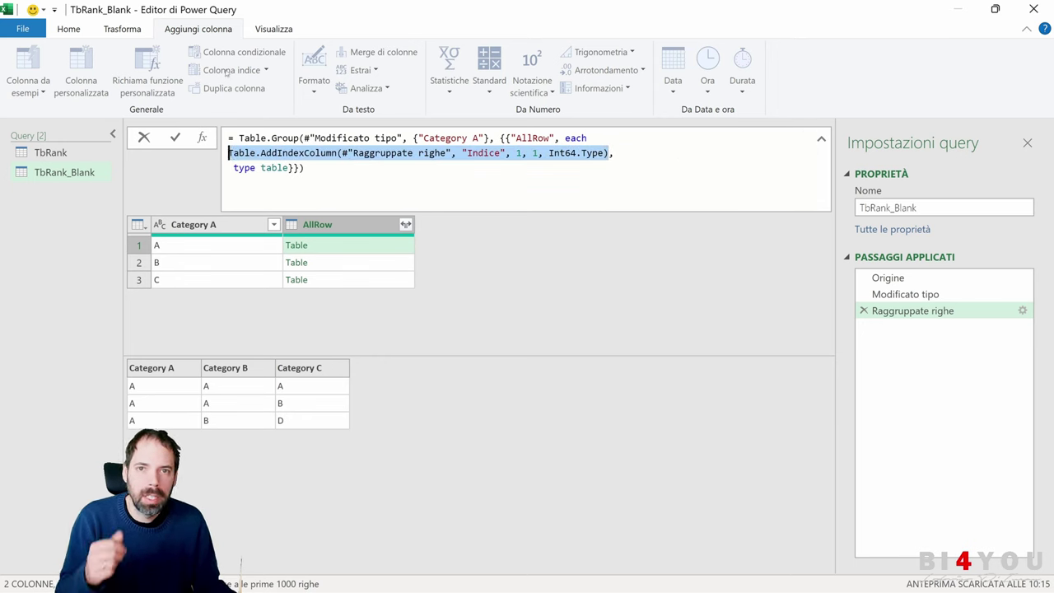
double_click(484, 154)
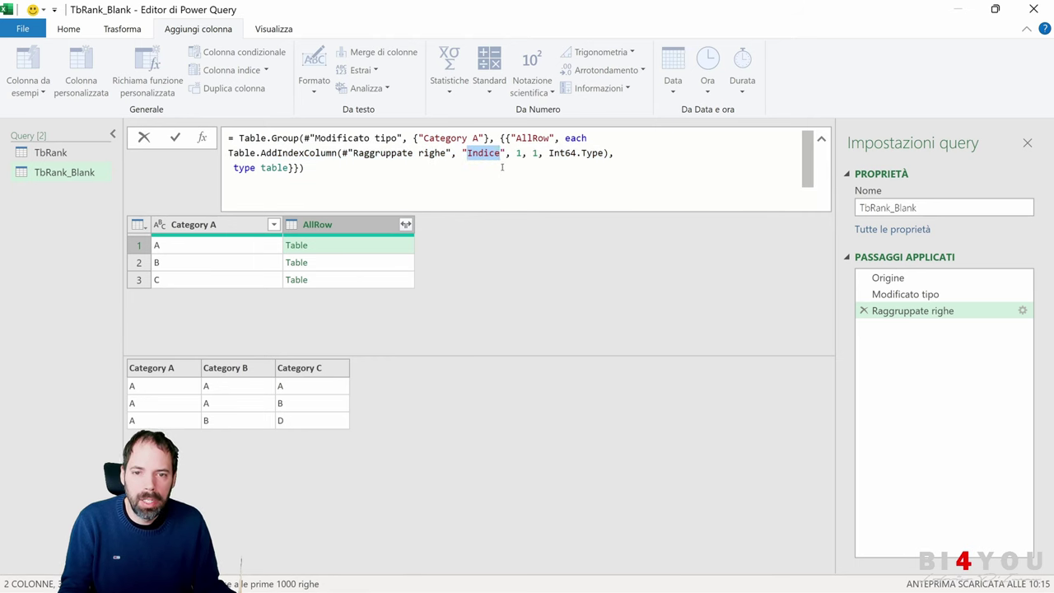
click(517, 153)
drag(550, 153, 601, 153)
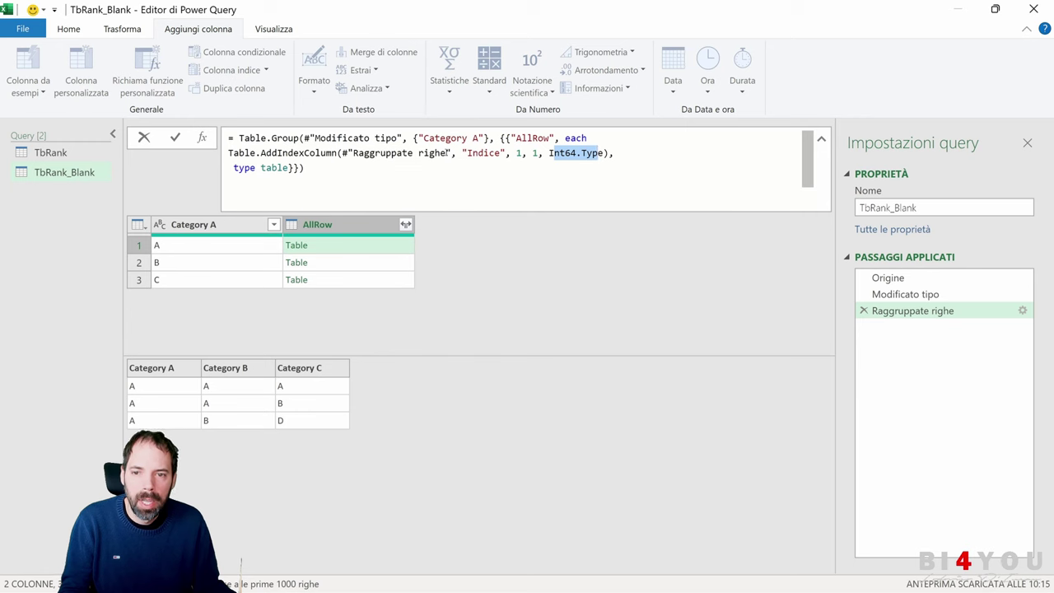
drag(451, 153, 342, 153)
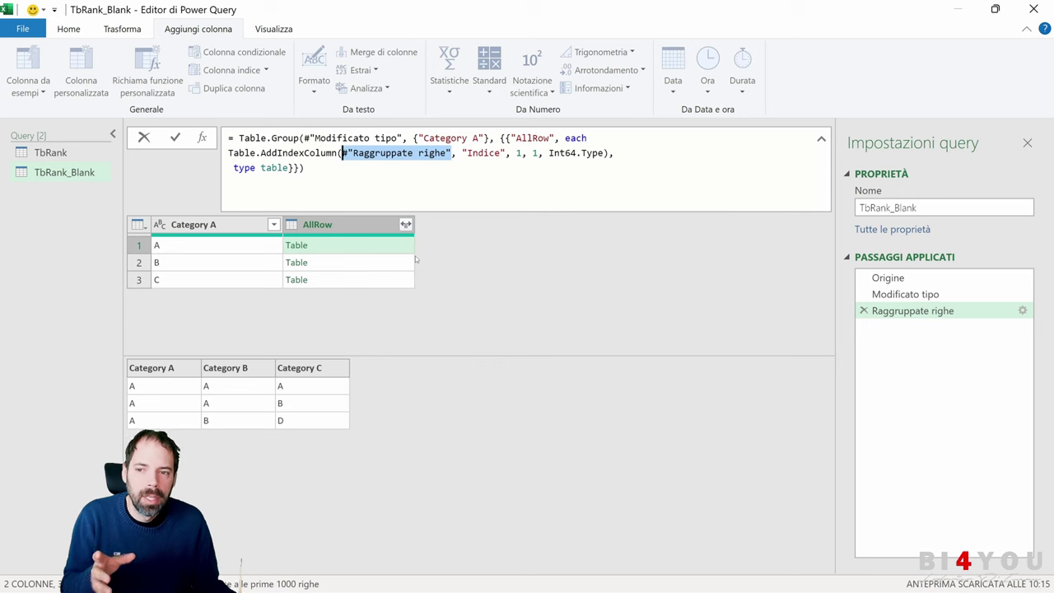
key(Escape)
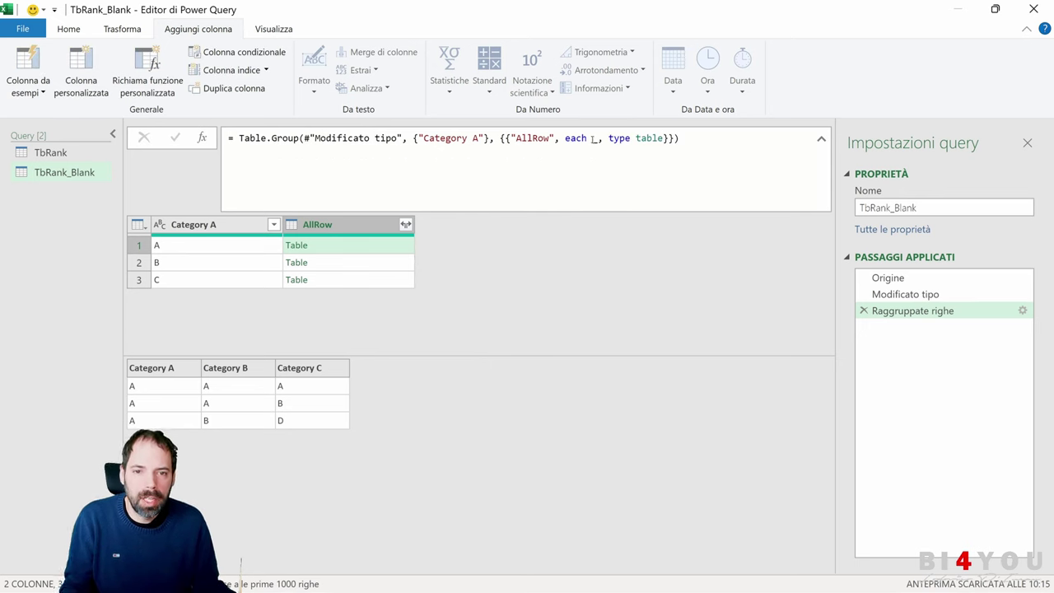
Paste Table.AddIndexColumn over the _, replace #"Raggruppate righe" with _, and commit
click(594, 138)
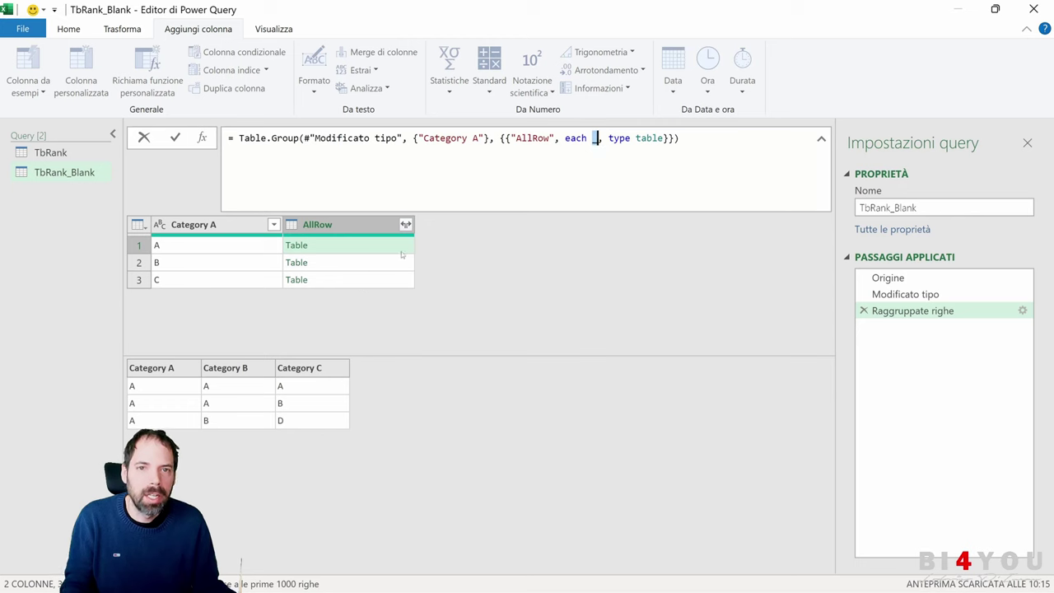
key(ctrl+v)
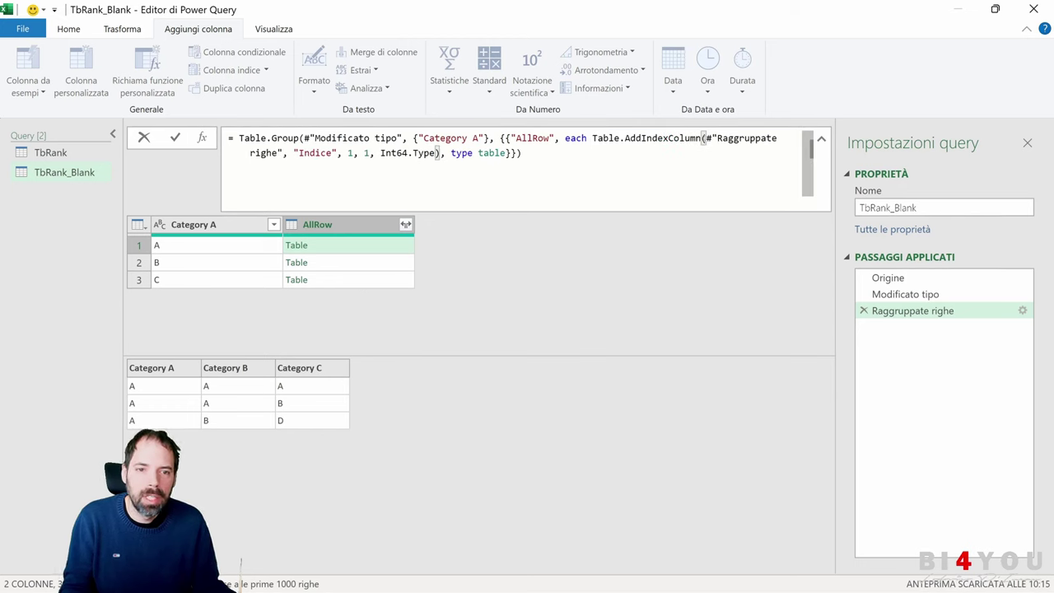
click(592, 138)
key(shift+Return)
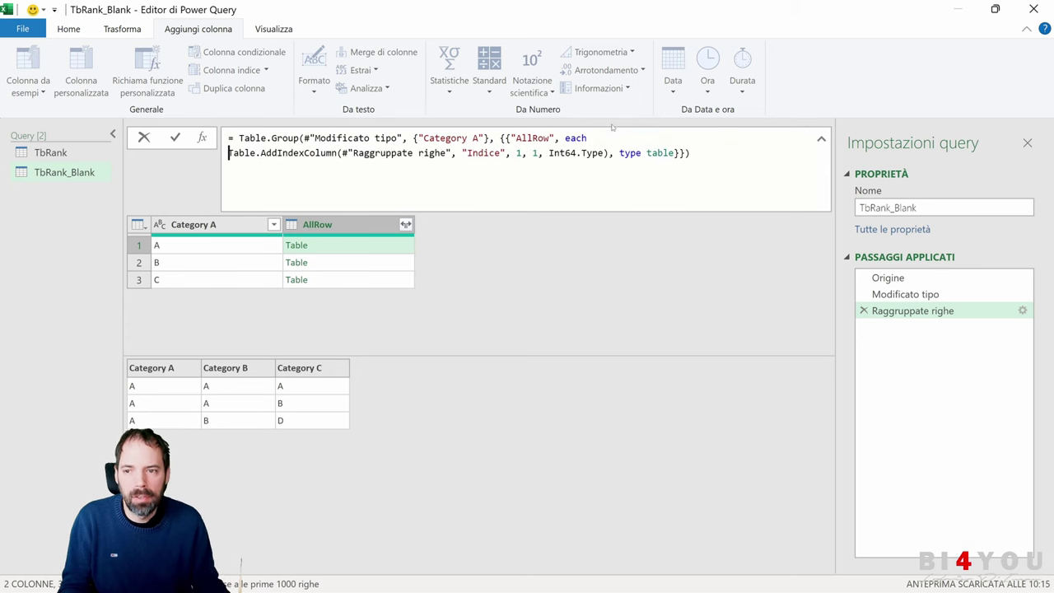
drag(452, 154, 342, 154)
text(_)
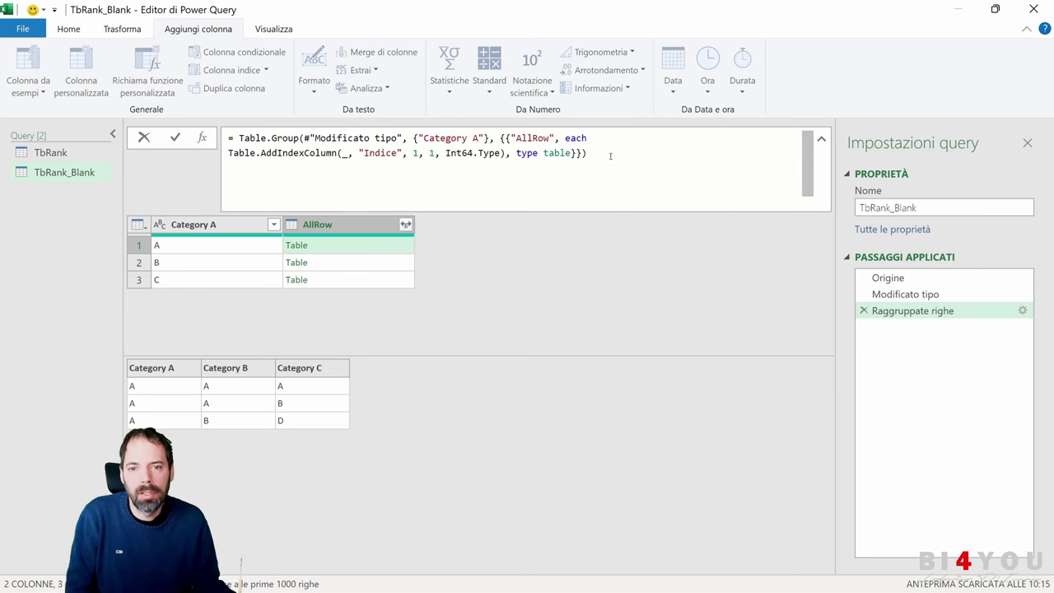
click(610, 156)
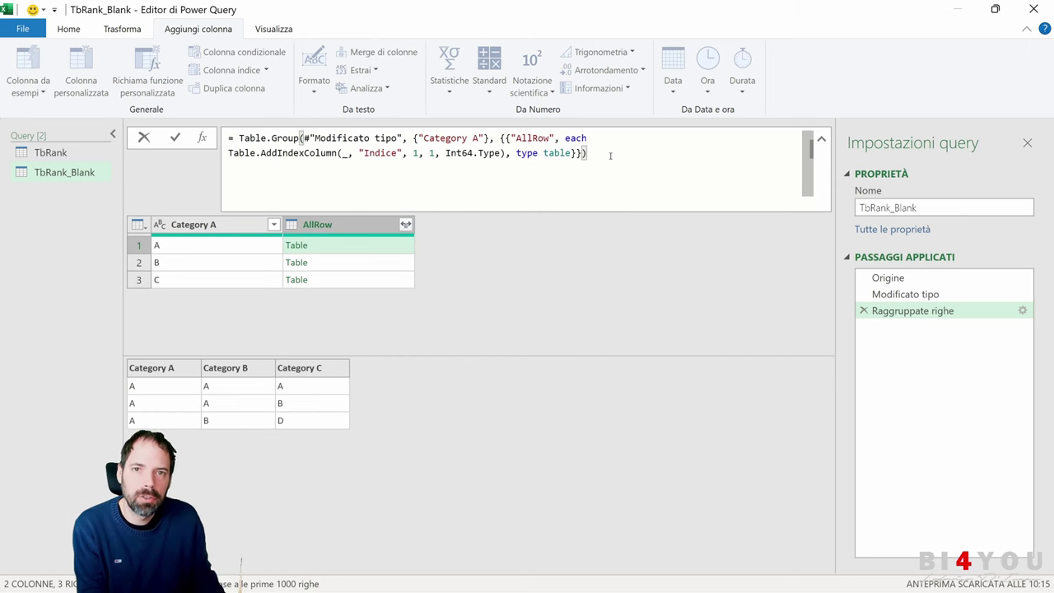
key(Return)
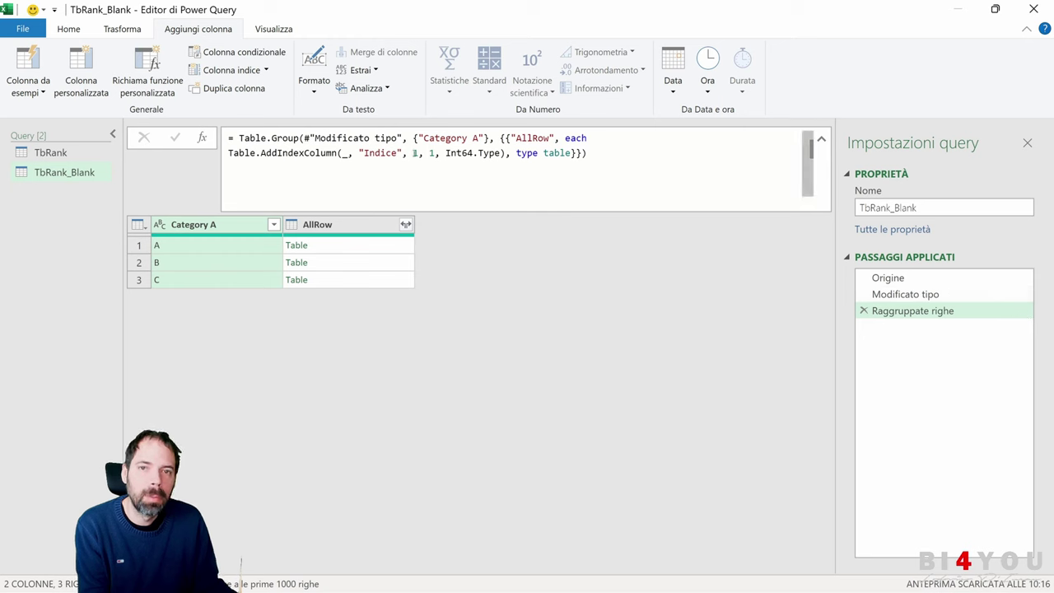
Preview the indexed AllRow tables for groups A, B and C
click(373, 247)
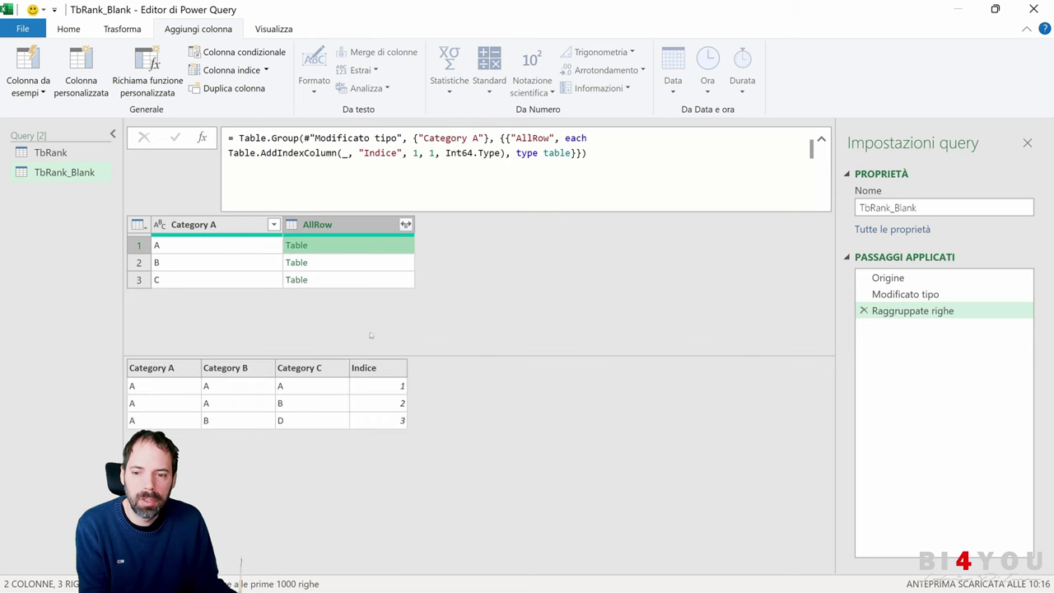
click(369, 262)
click(370, 279)
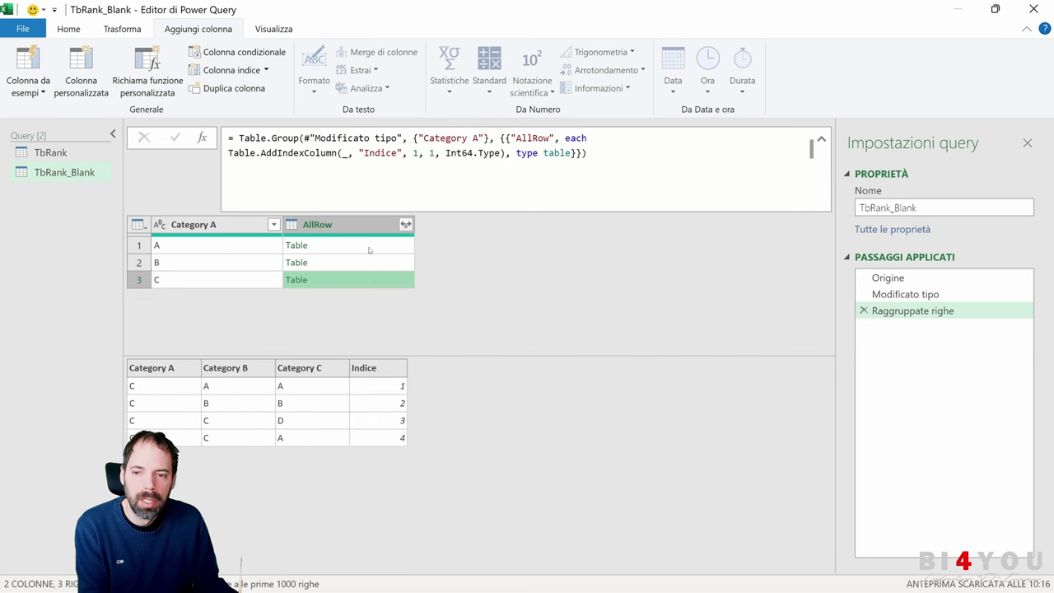
click(371, 262)
click(373, 279)
click(370, 261)
click(371, 279)
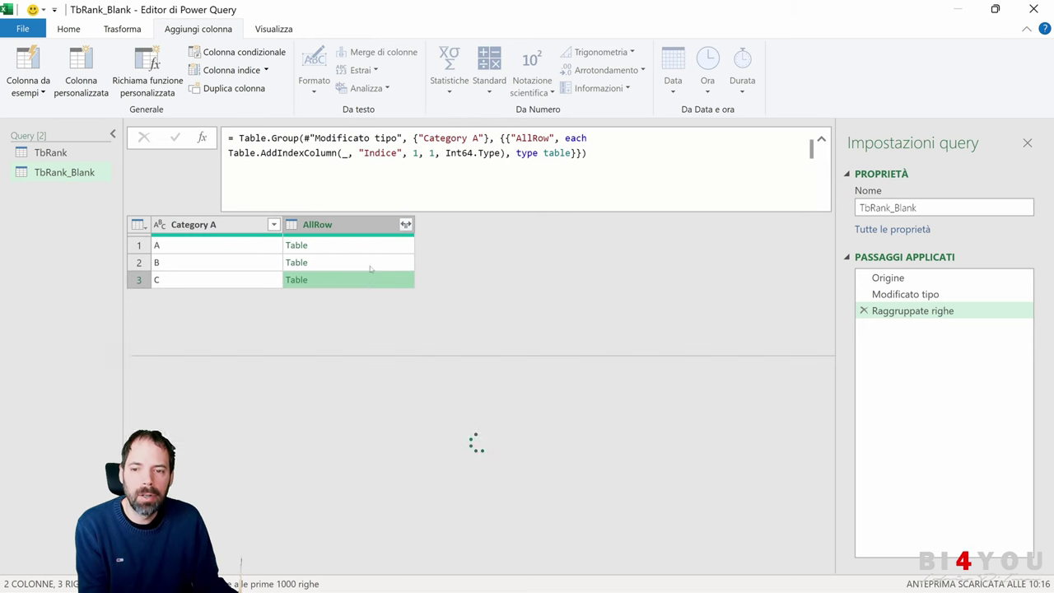
click(371, 245)
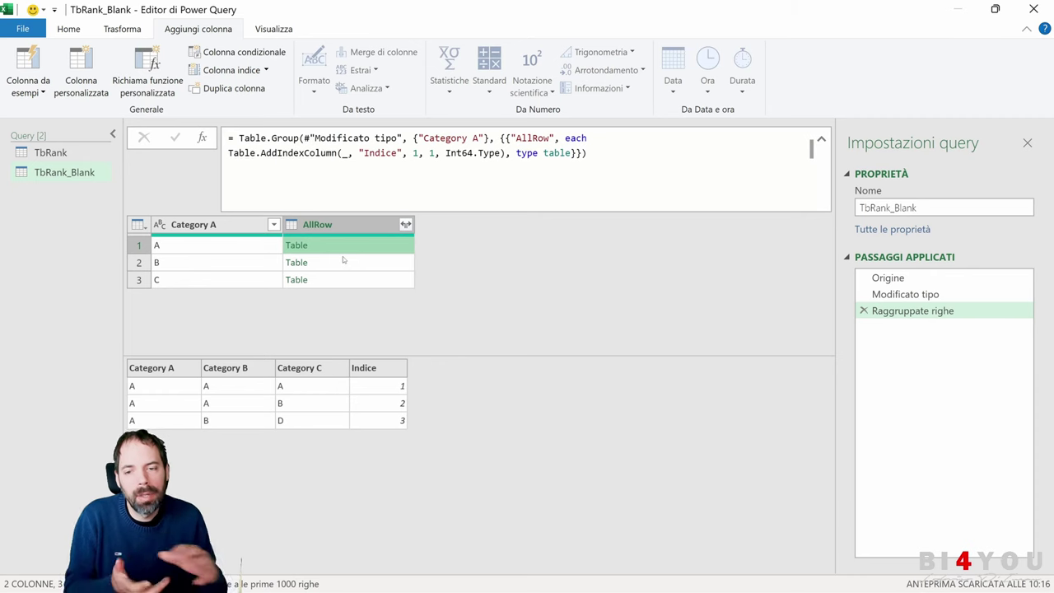
Expand AllRow into Category B, Category C and Indice, then remove that expand step
click(405, 225)
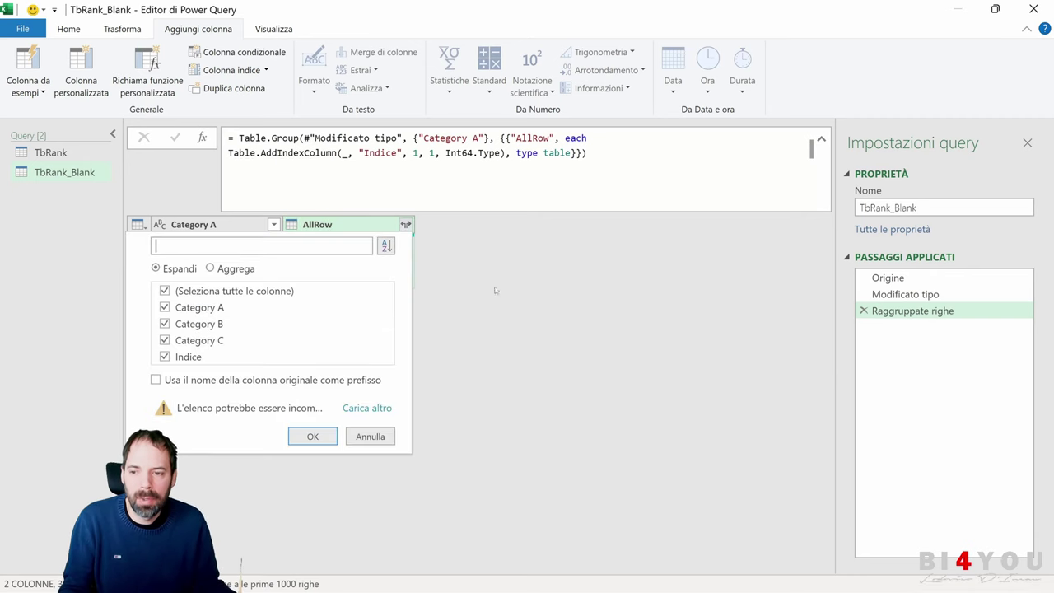
click(166, 308)
click(313, 436)
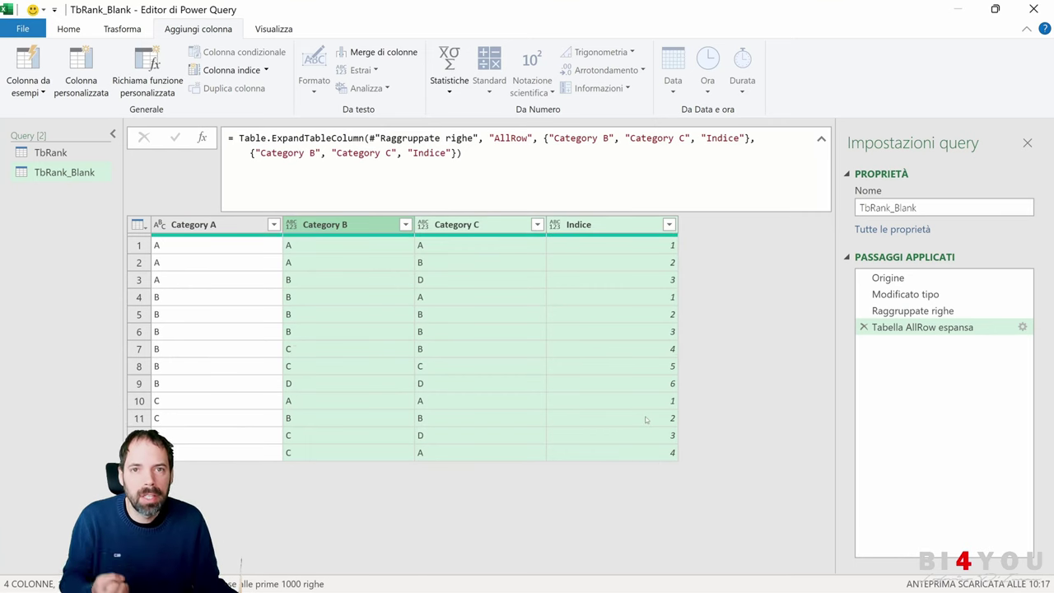
click(863, 326)
Remove the grouping step, switch to TbRank and check IndiceDinamico3 in rows 1-3
click(863, 311)
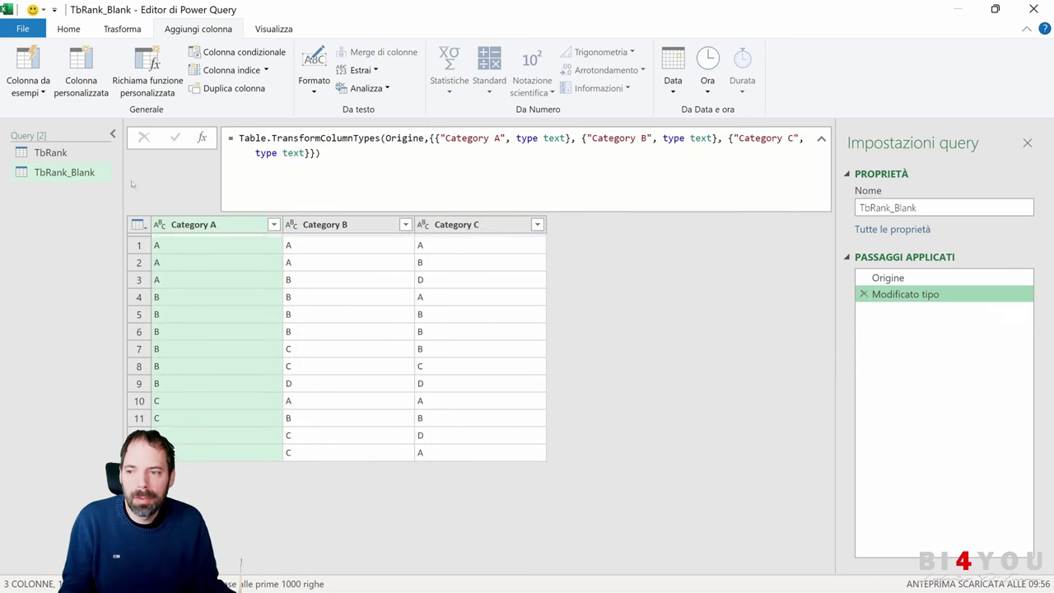
click(57, 154)
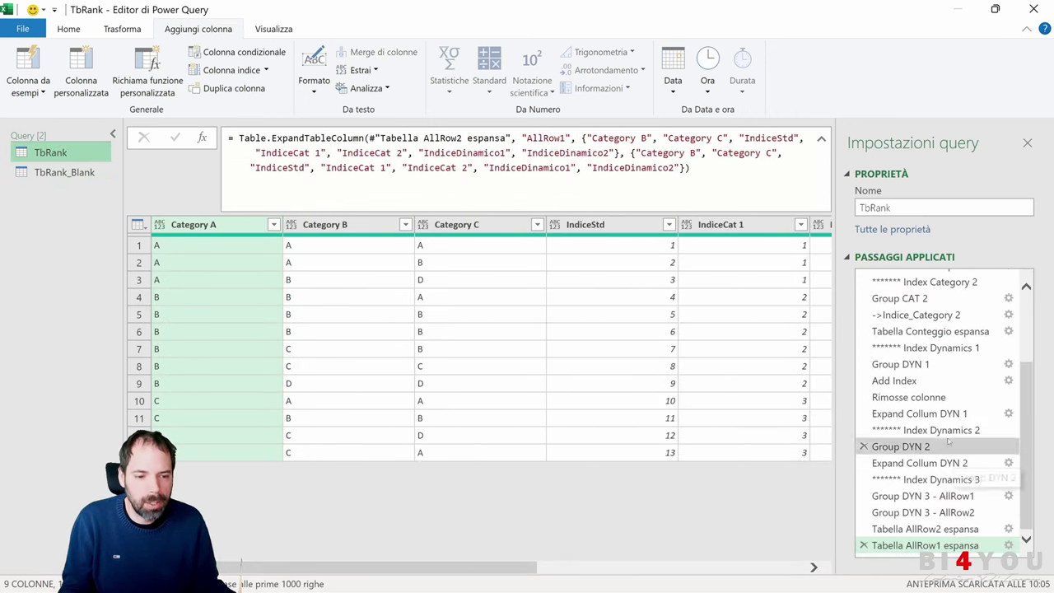
drag(527, 567, 815, 582)
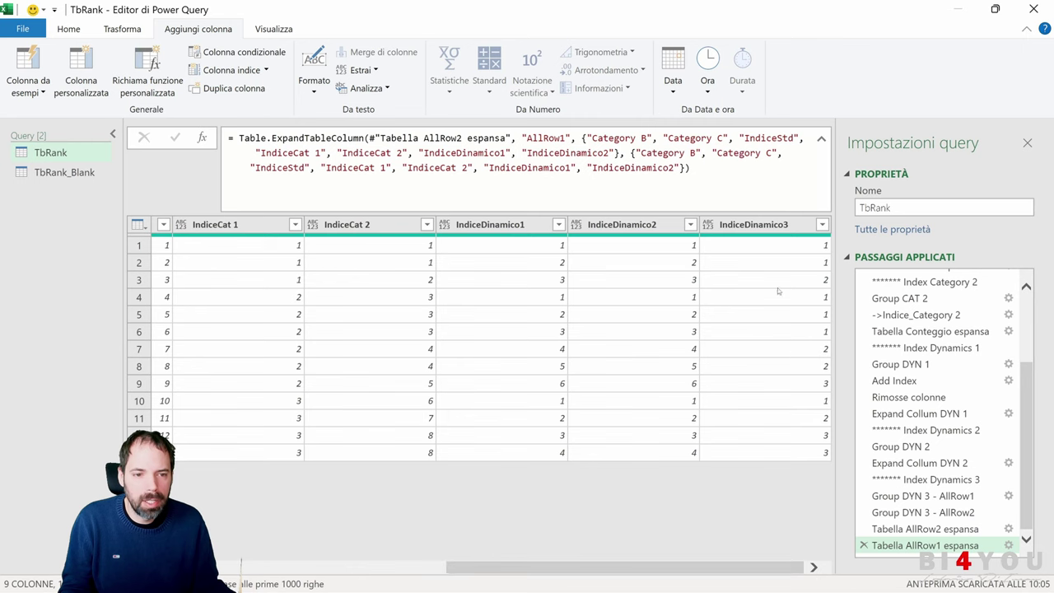
click(785, 246)
click(787, 262)
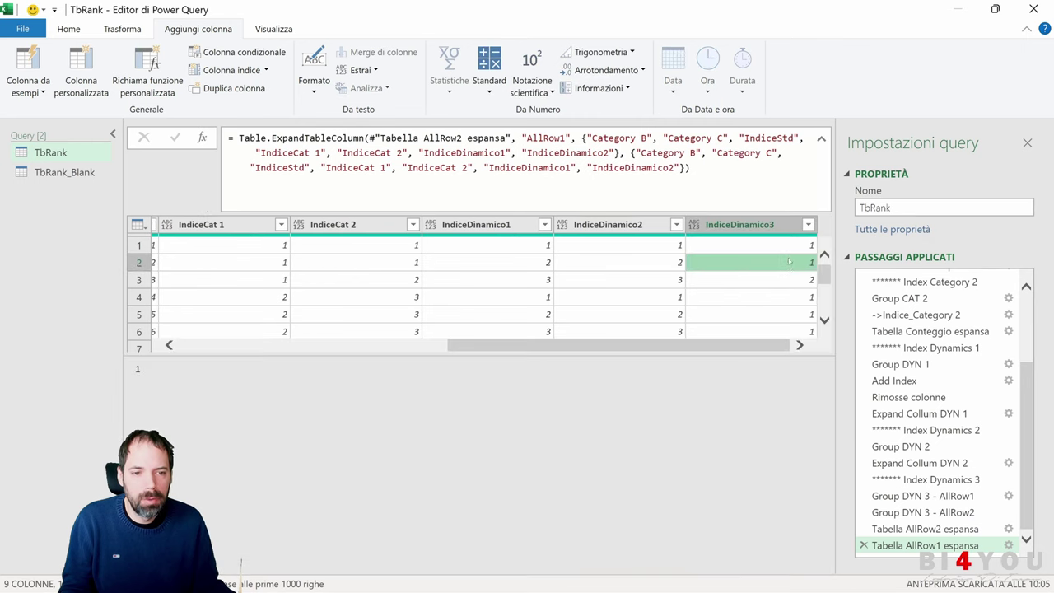
click(791, 280)
Inspect TbRank's Category A and Category B values in rows 1-6
drag(753, 346, 454, 350)
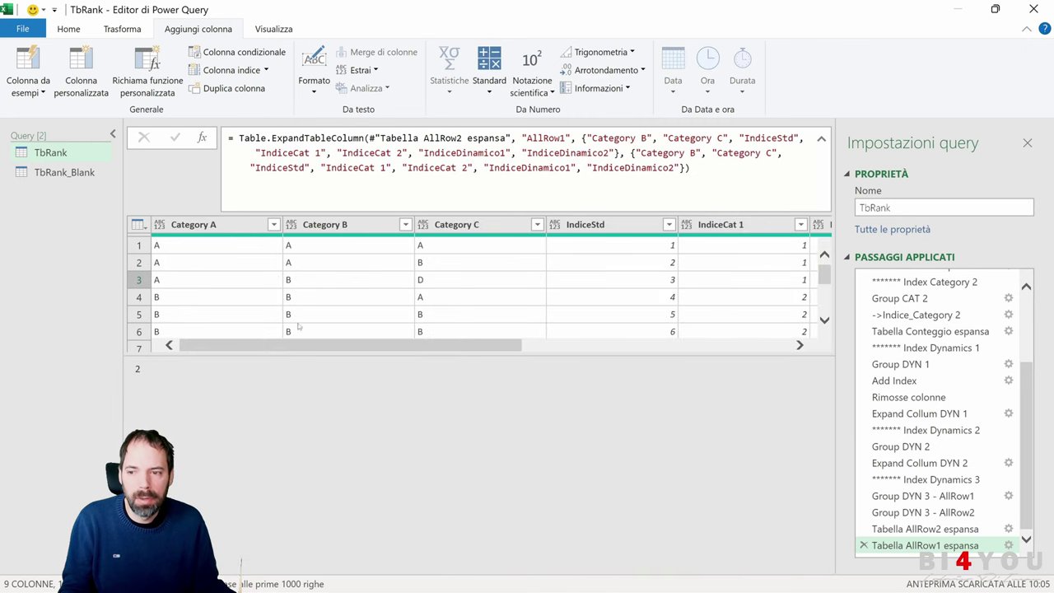
click(184, 245)
click(184, 262)
click(183, 280)
click(343, 245)
click(334, 263)
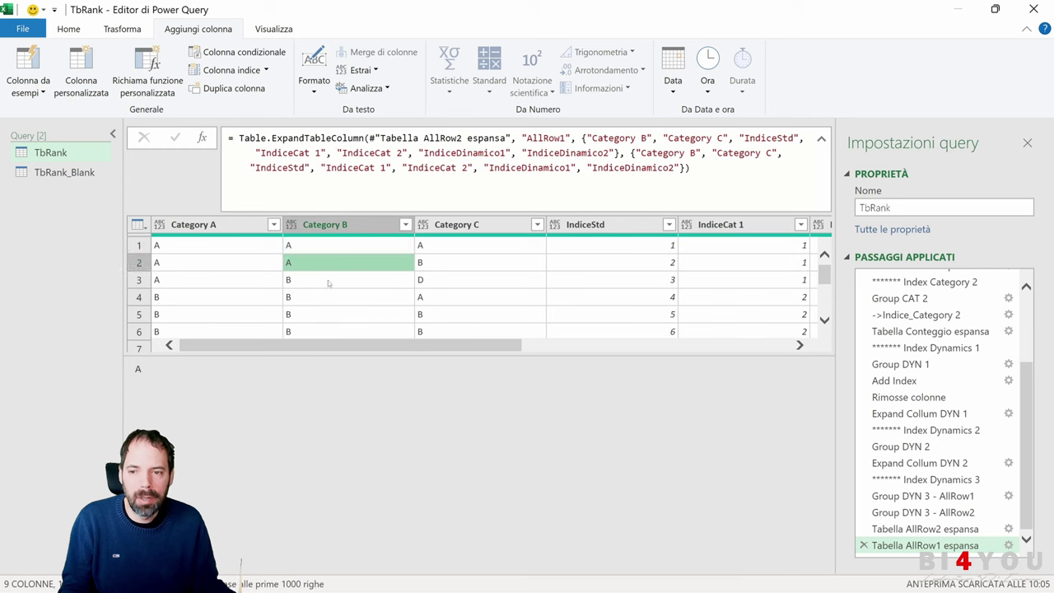
click(328, 281)
click(171, 300)
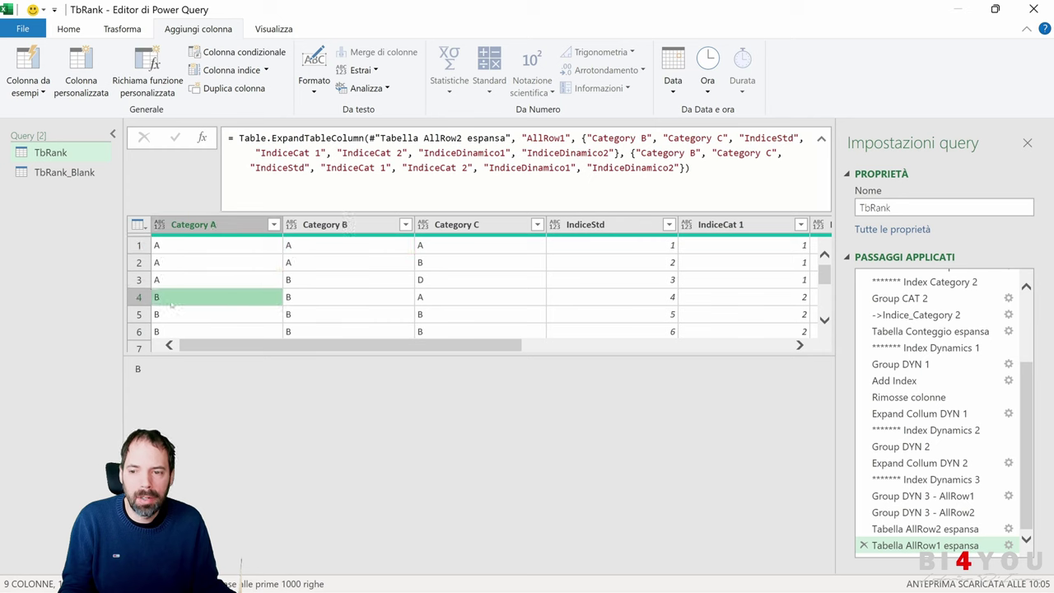
click(311, 298)
click(303, 313)
click(303, 331)
Check the IndiceCat 2 column, then show the Group DYN 3 - AllRow1 step
scroll(305, 345, right, 5)
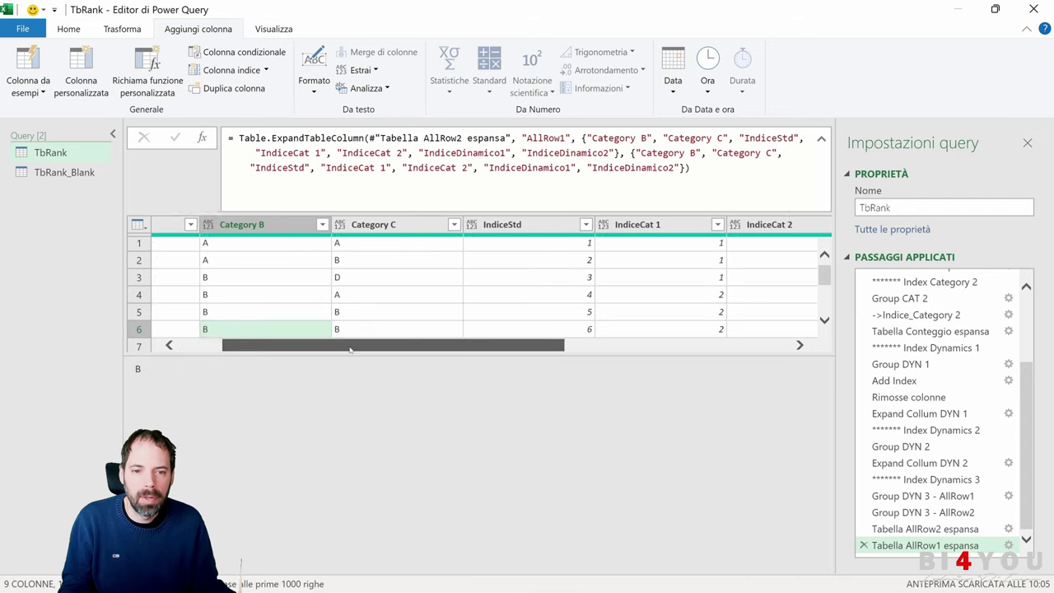
click(535, 219)
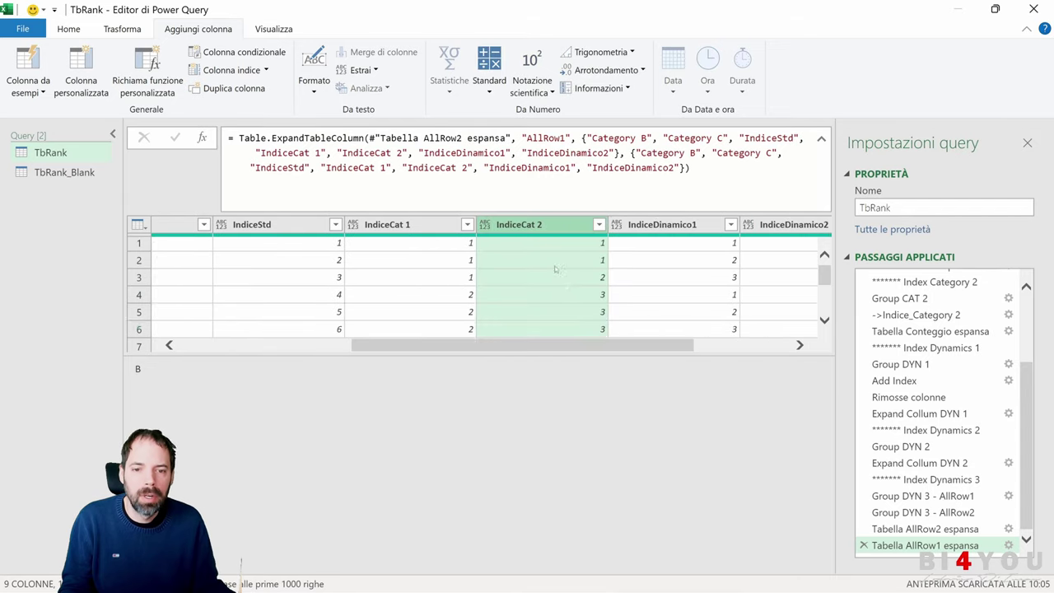
click(594, 298)
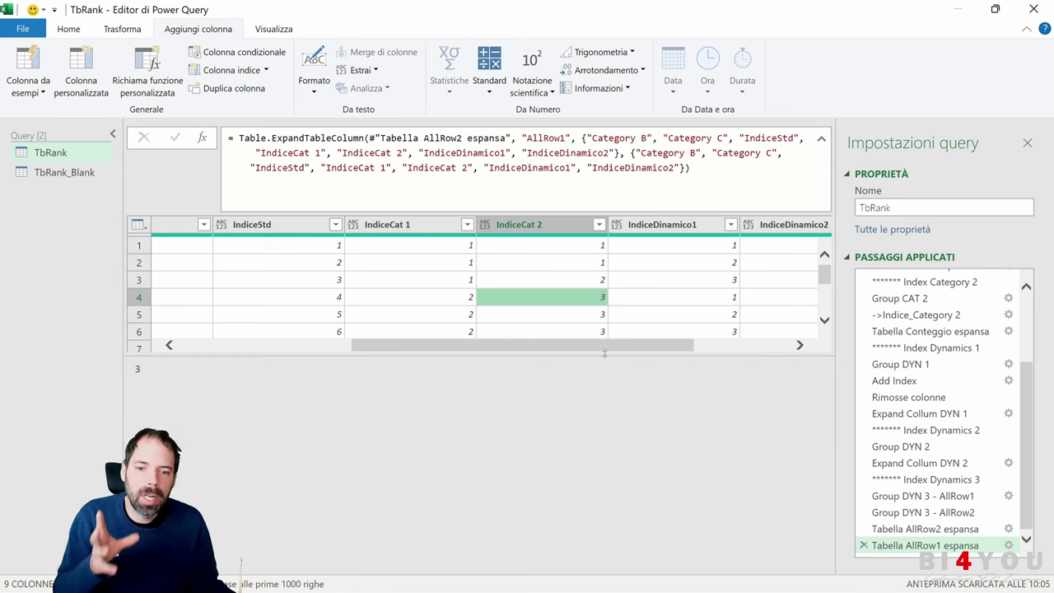
scroll(784, 337, right, 3)
click(905, 495)
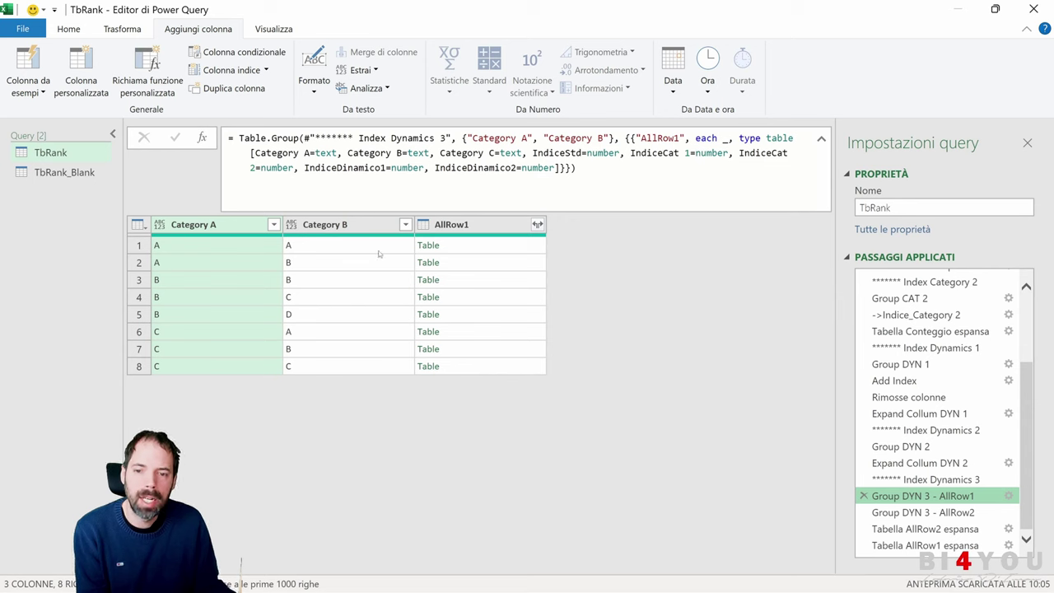
Preview the AllRow1 nested tables in rows 1-7
click(480, 245)
click(482, 262)
click(484, 279)
click(485, 296)
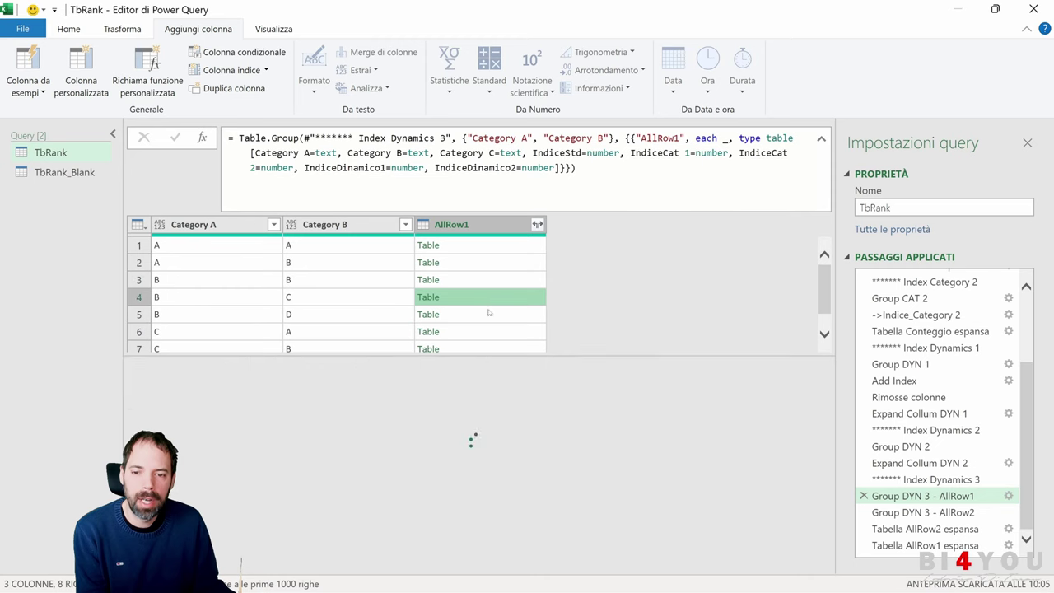
click(489, 313)
click(486, 333)
click(488, 344)
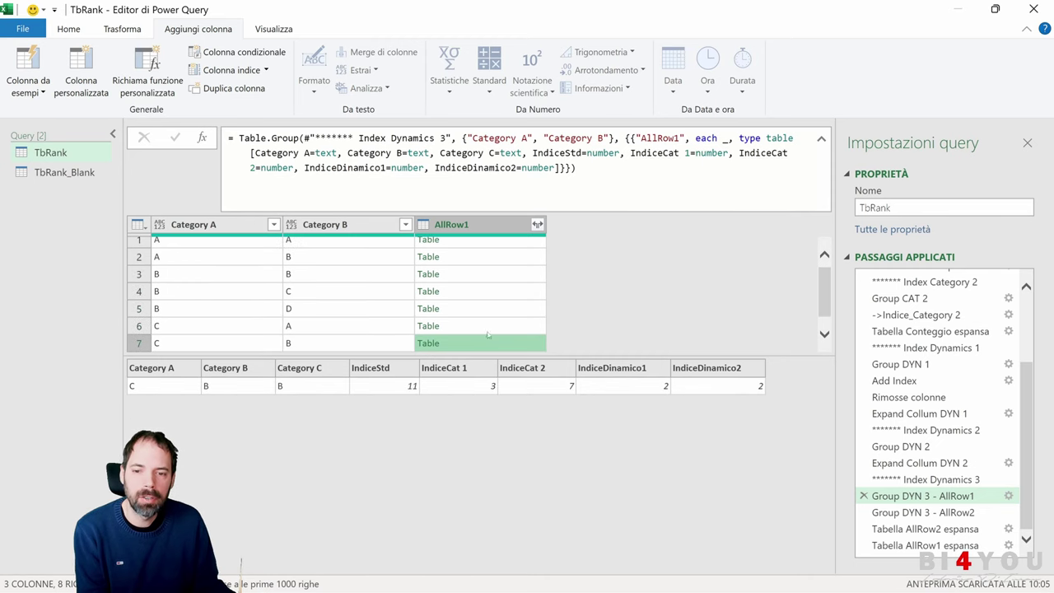
click(483, 256)
scroll(486, 280, up, 1)
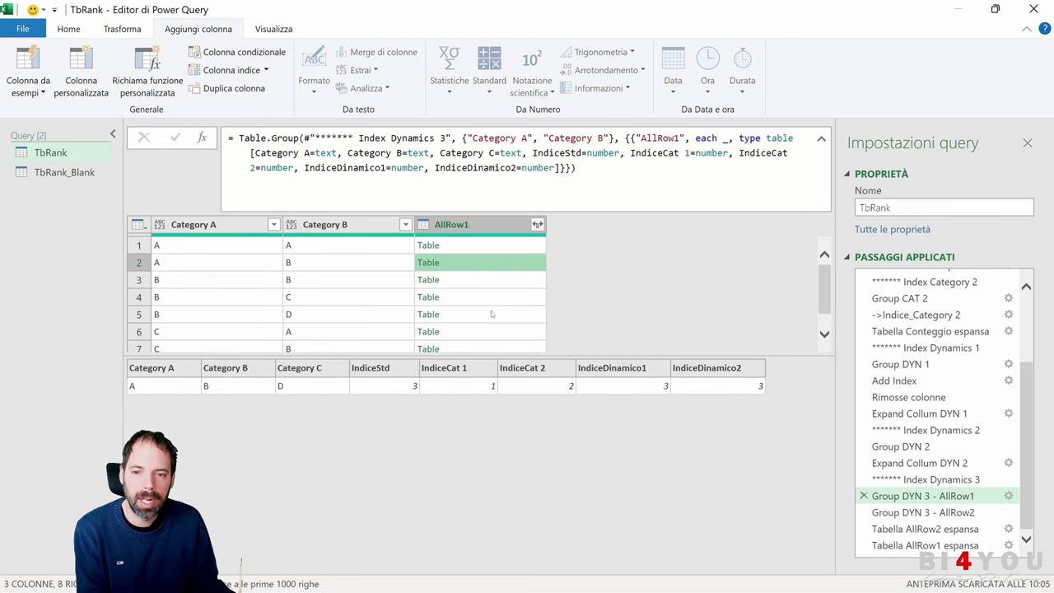
click(472, 245)
Show the Group DYN 3 - AllRow2 step and preview group A's nested table
click(916, 512)
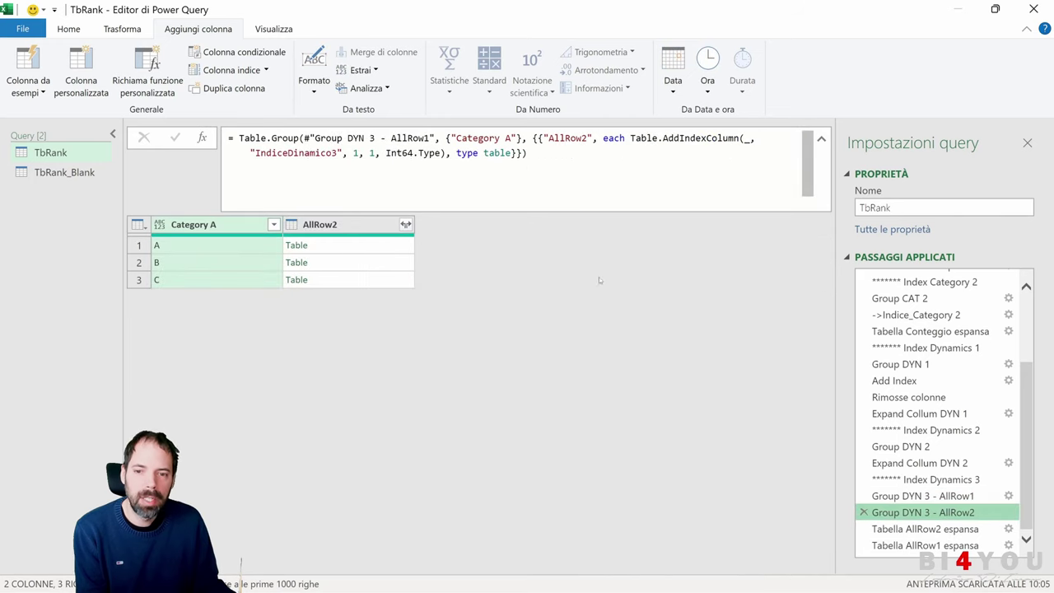
click(926, 496)
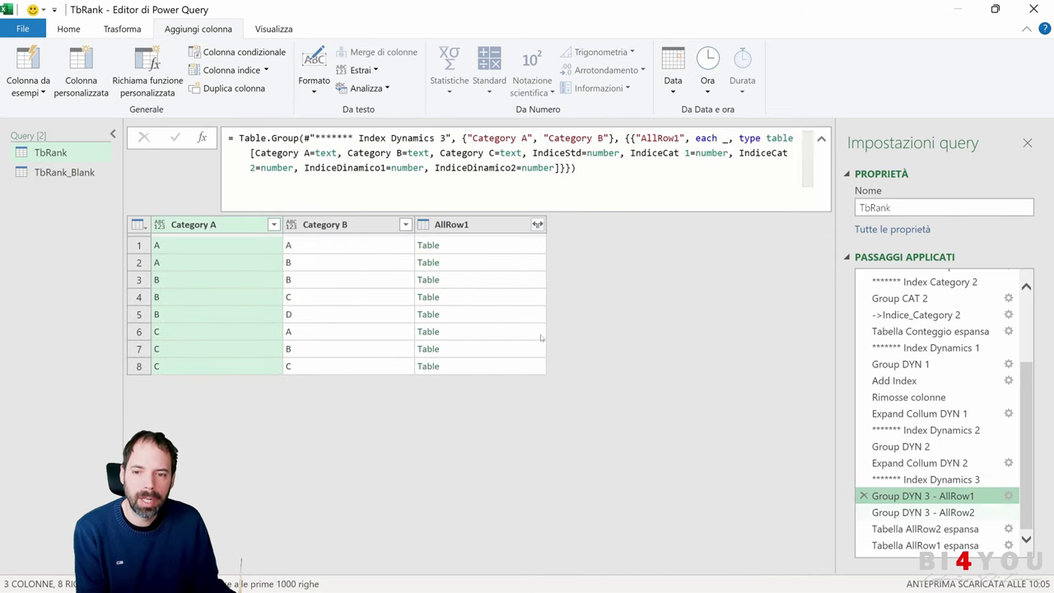
click(965, 513)
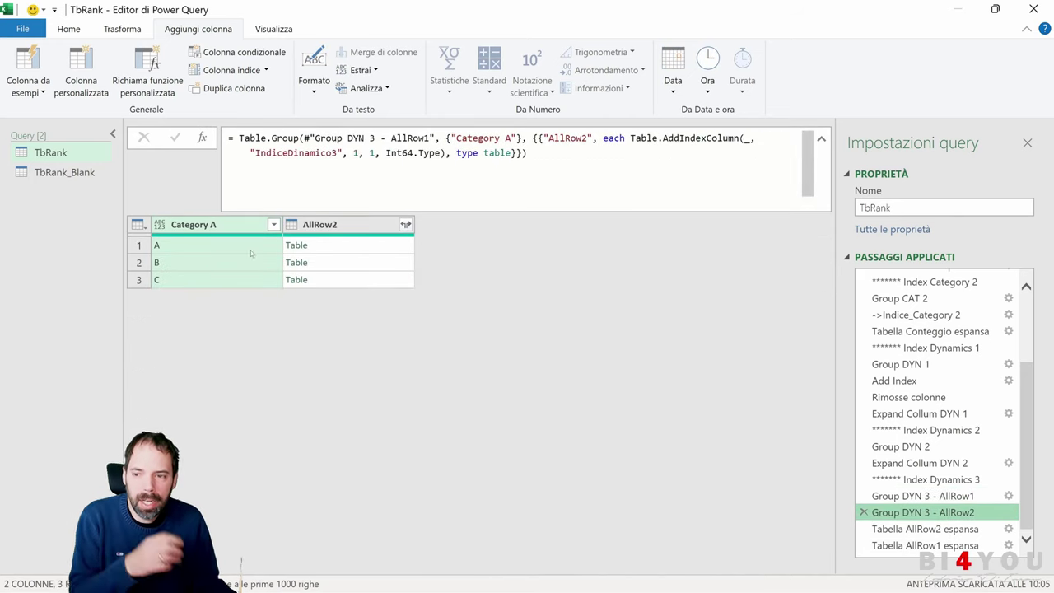
click(334, 245)
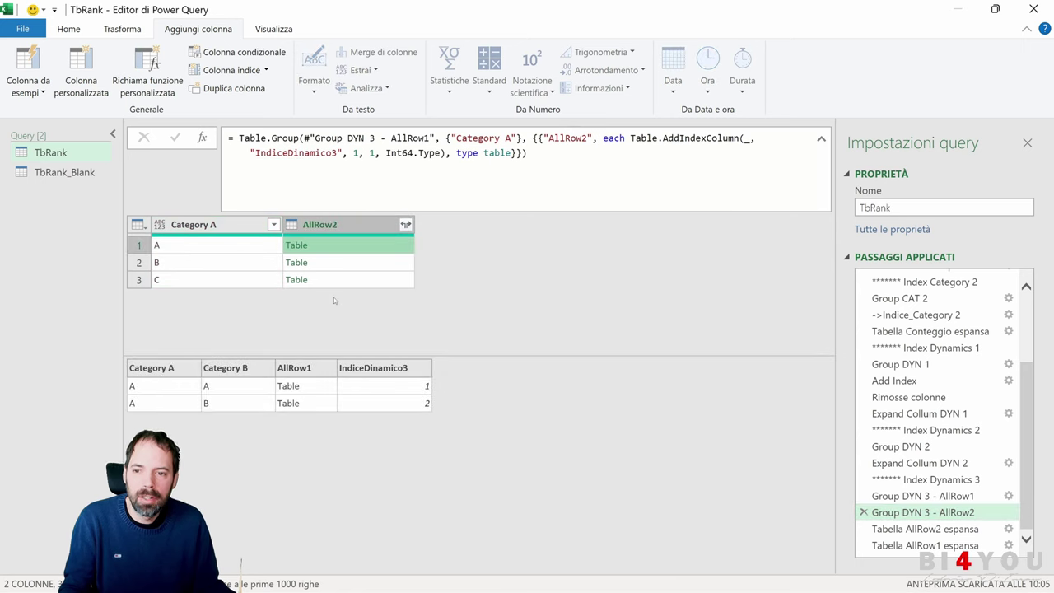
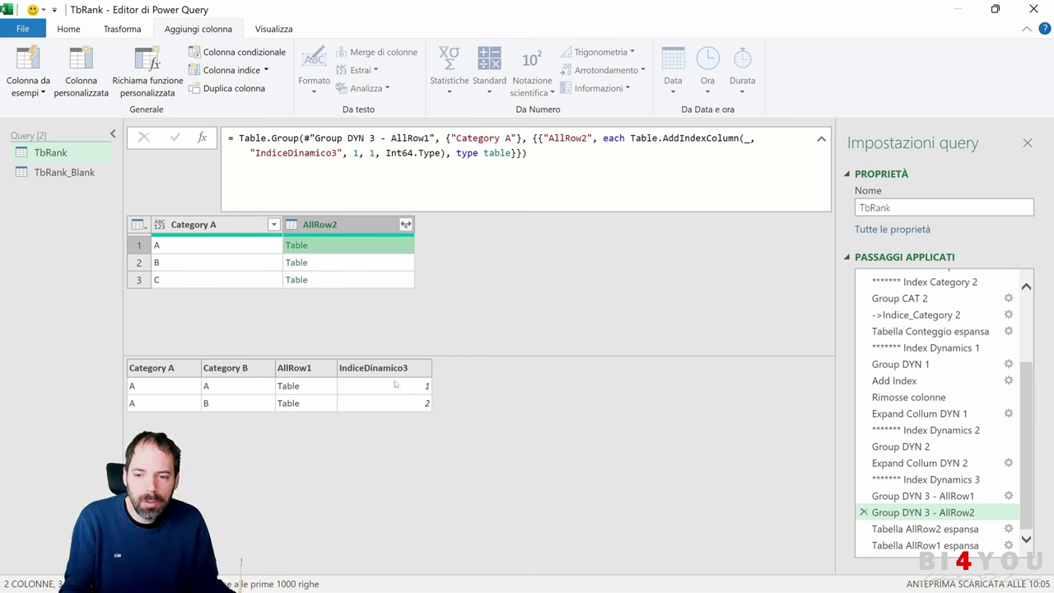
Preview the AllRow2 nested tables for each Category A group and select the AllRow2 column
click(329, 262)
click(338, 279)
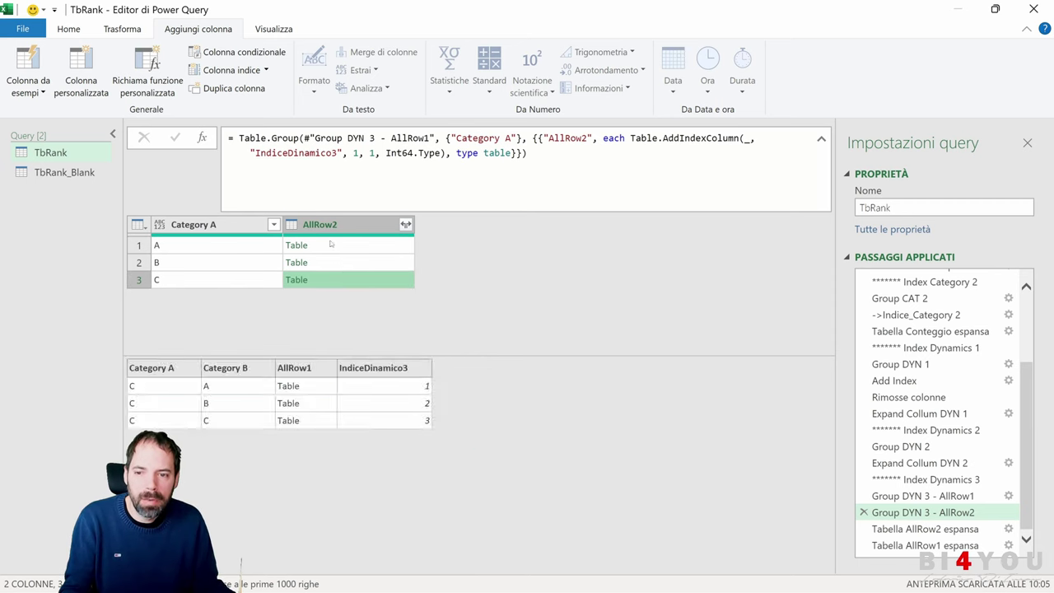
click(330, 245)
click(332, 262)
click(346, 280)
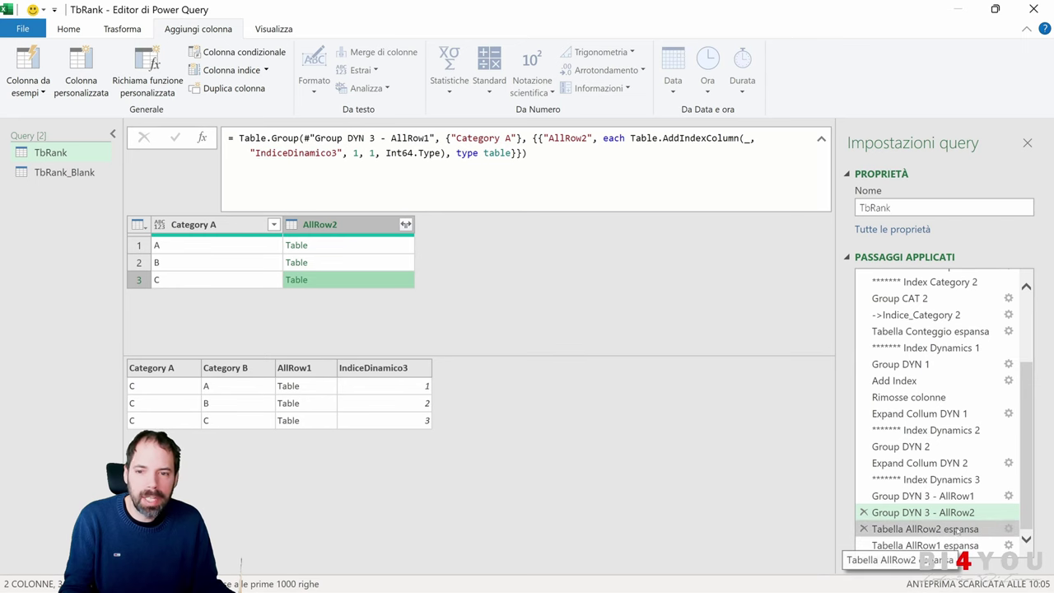
click(319, 224)
Review the AllRow2 and AllRow1 expand steps, then switch to the TbRank_Blank query
click(922, 529)
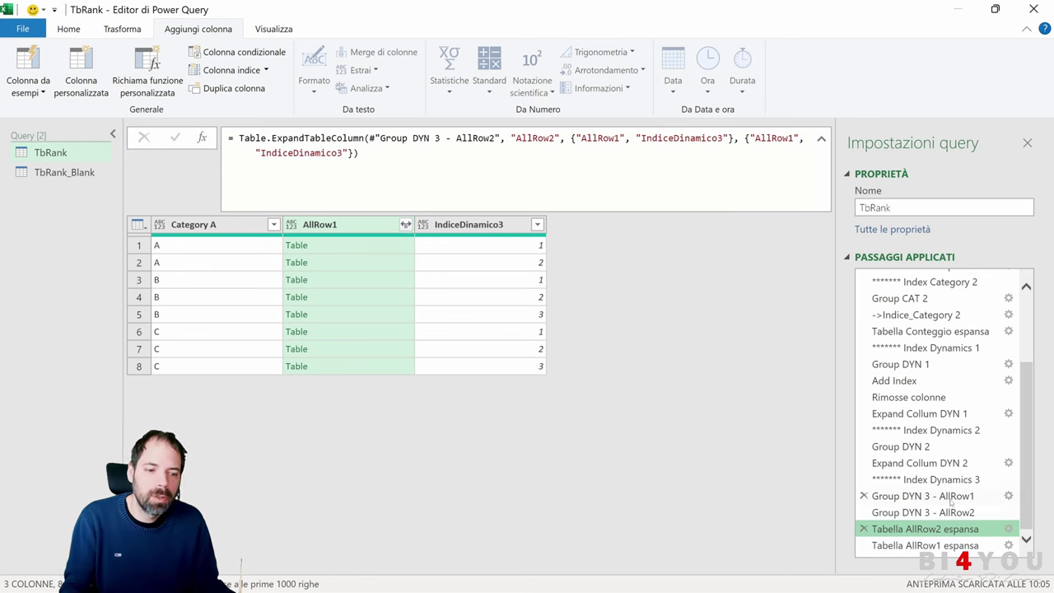
click(875, 545)
drag(395, 567, 832, 575)
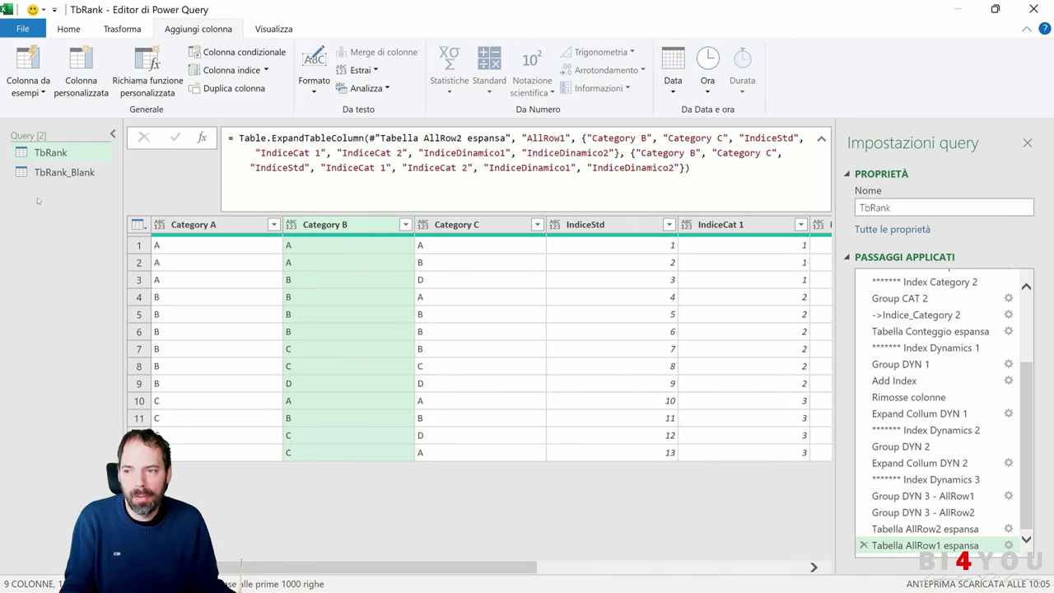
click(64, 172)
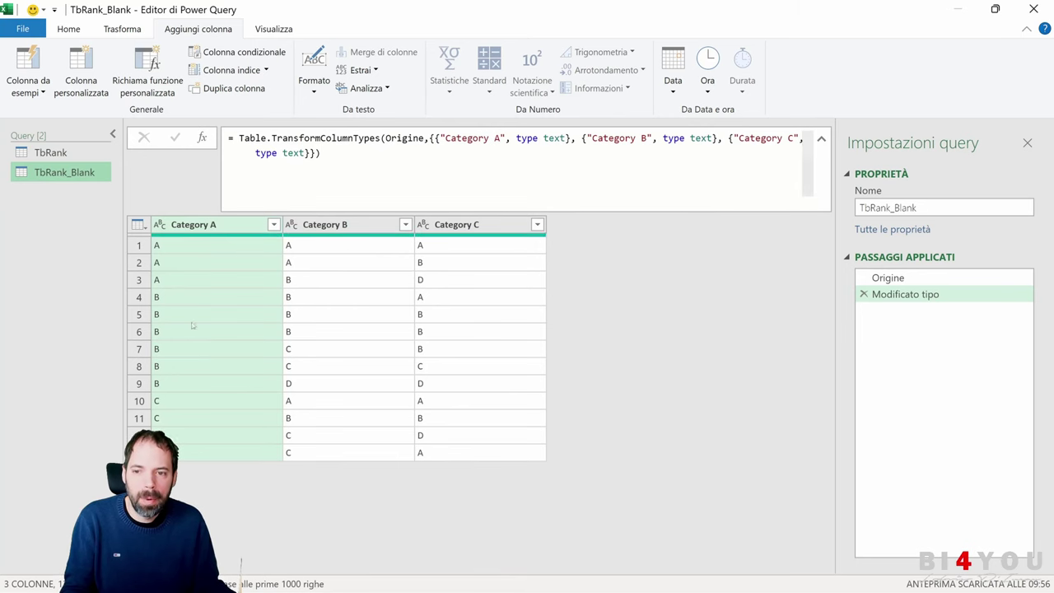
Group TbRank_Blank by Category A and Category B, keeping all rows in a column named AllRow
click(81, 29)
click(452, 82)
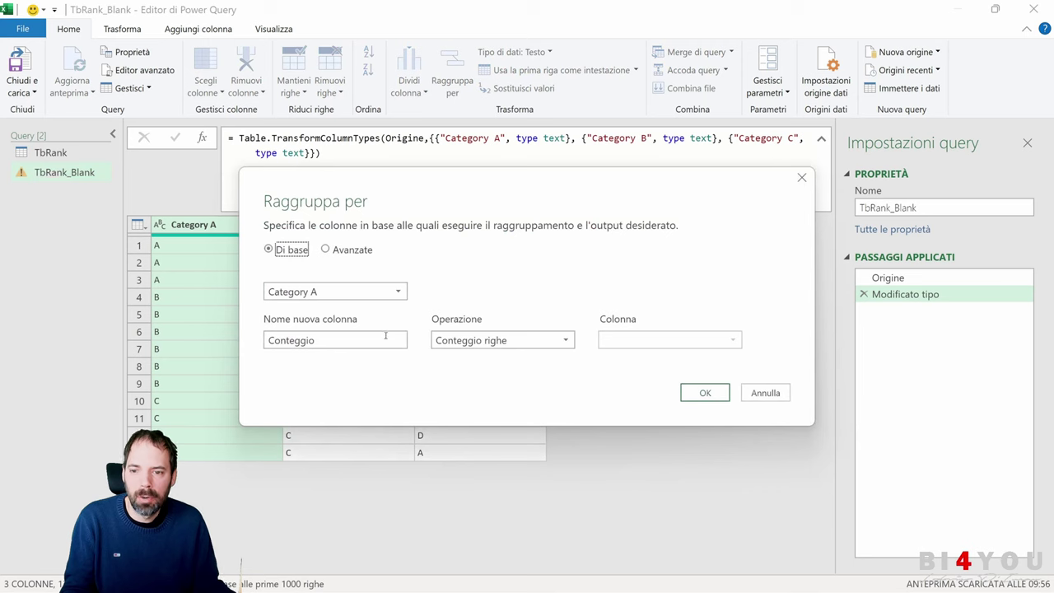
click(325, 248)
click(322, 318)
click(337, 319)
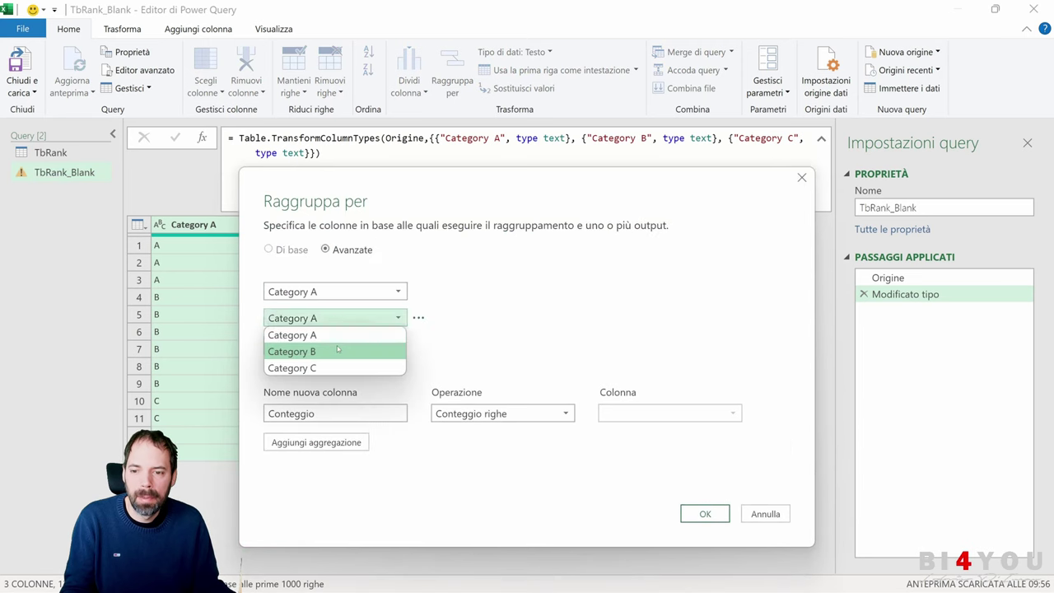
click(338, 350)
click(504, 416)
click(461, 543)
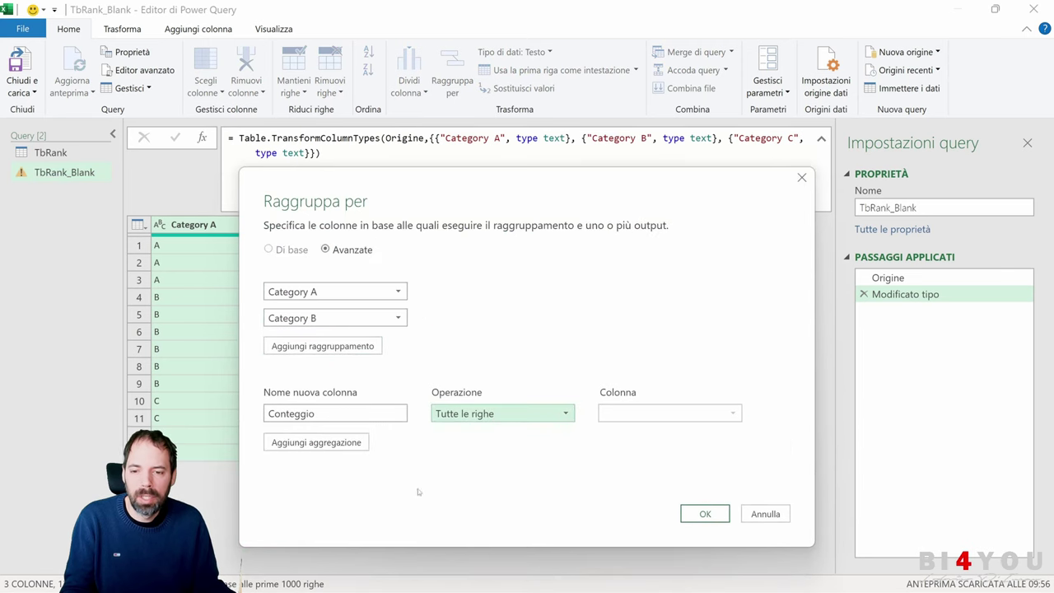
double_click(367, 413)
text(AllR)
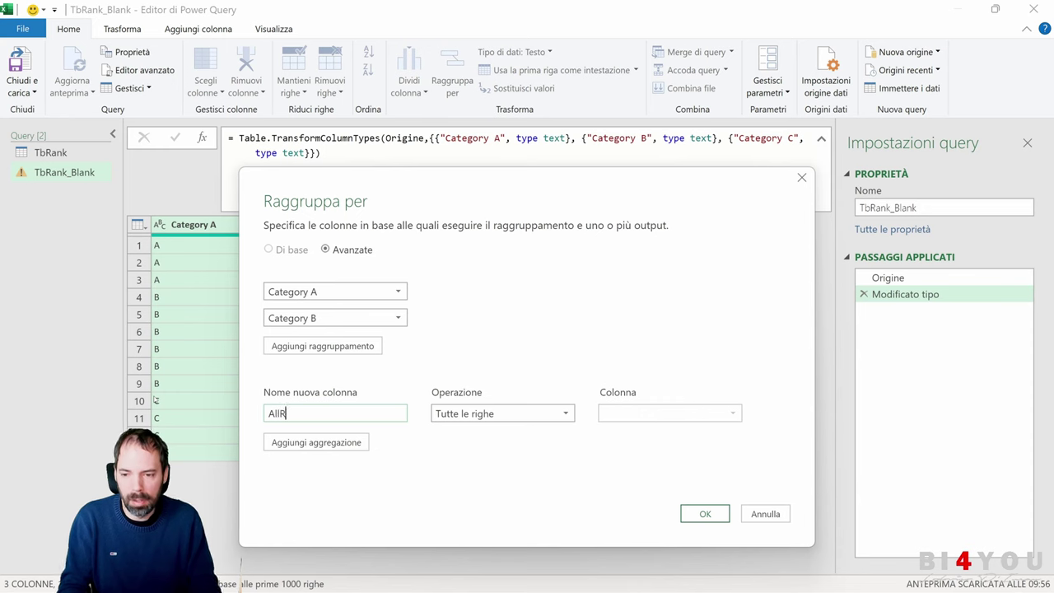
text(ow)
click(705, 514)
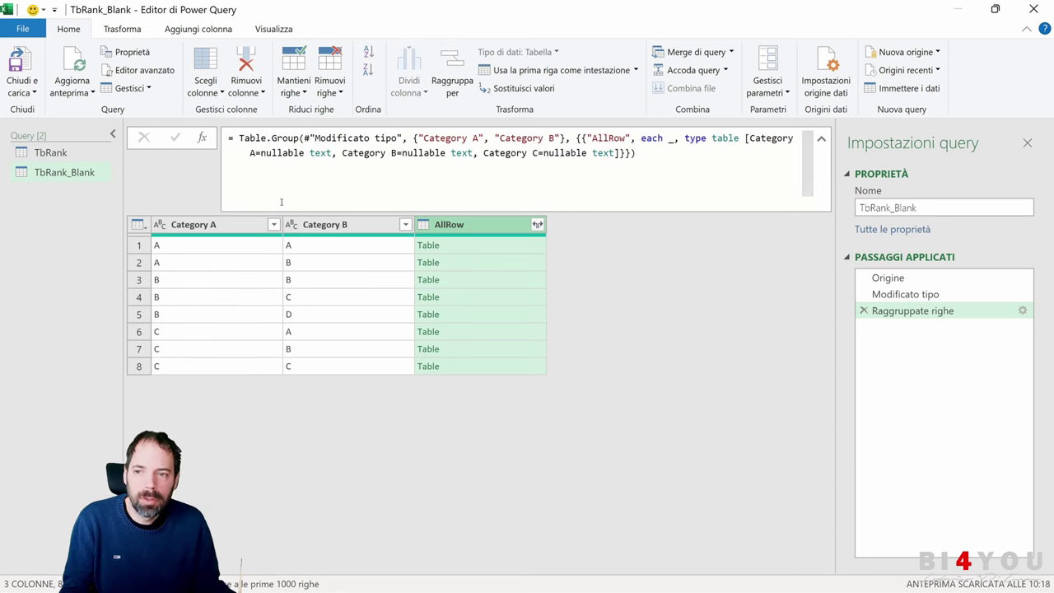
Set up a basic Category A grouping with all rows, then cancel it
click(458, 74)
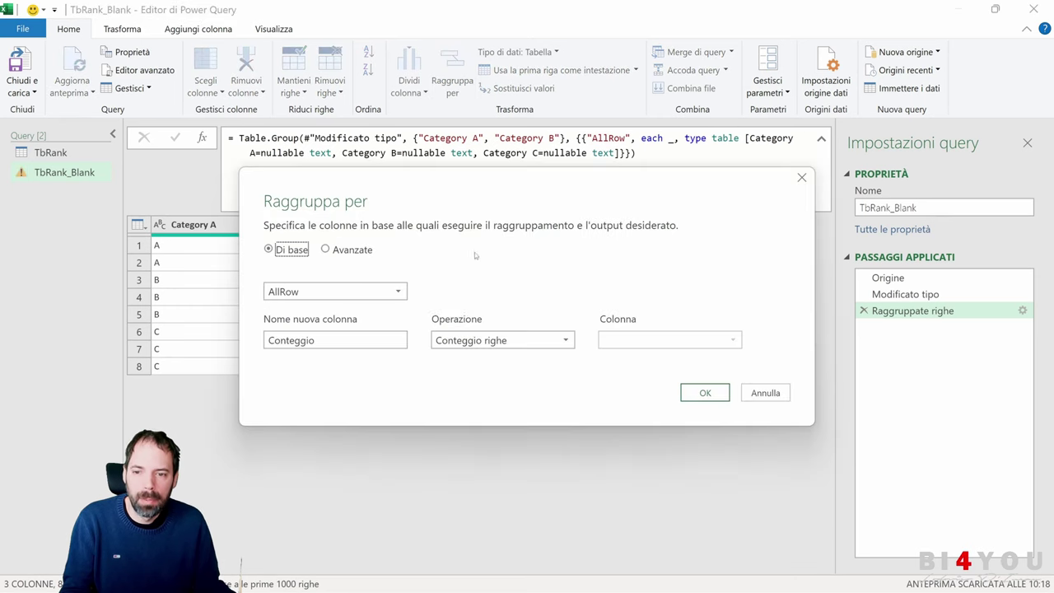
click(334, 250)
click(290, 250)
click(346, 292)
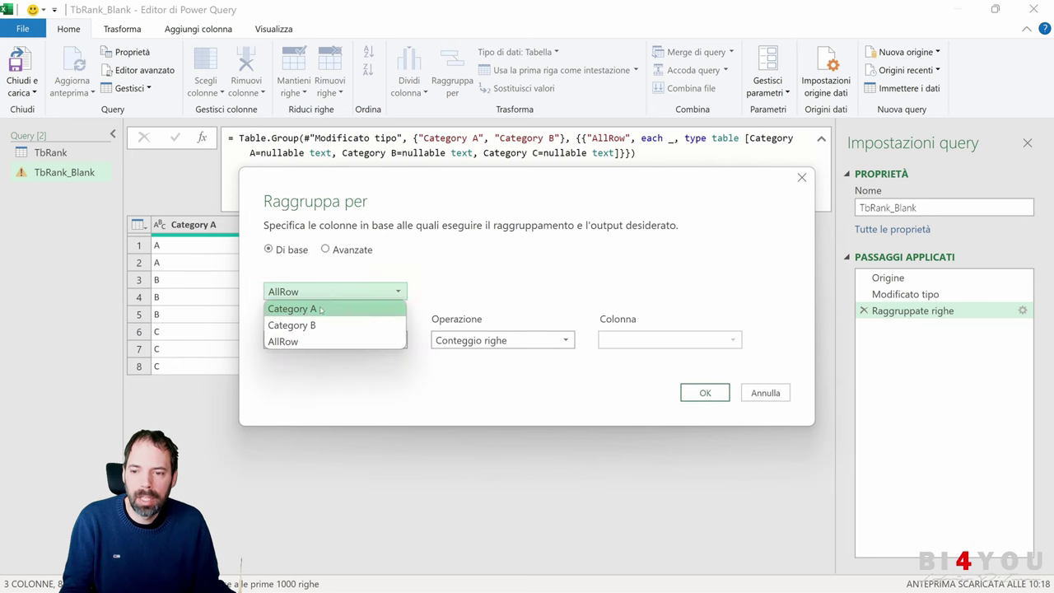
click(322, 308)
click(448, 340)
click(449, 412)
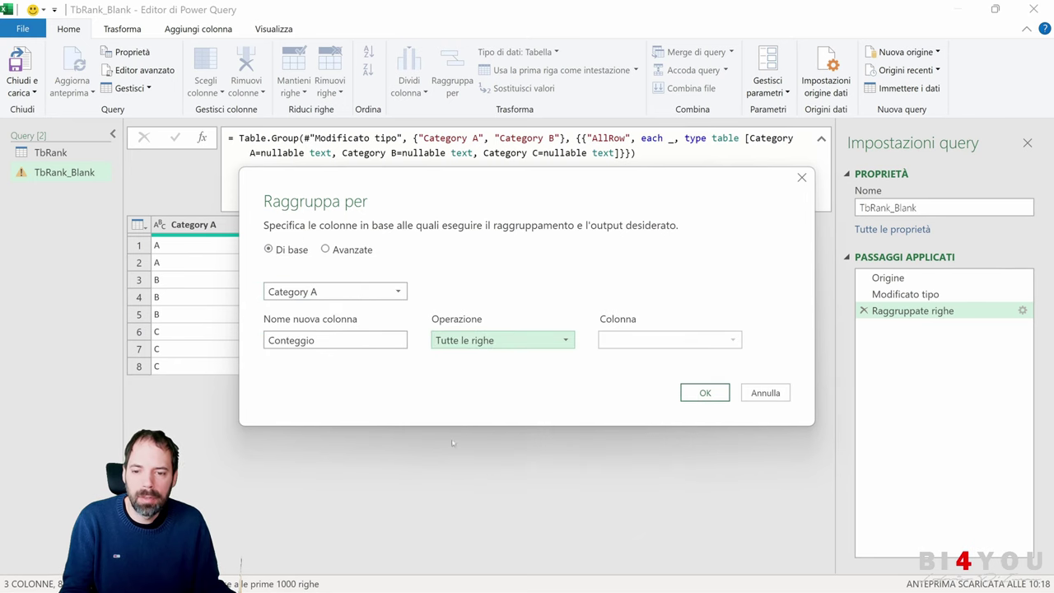
click(705, 393)
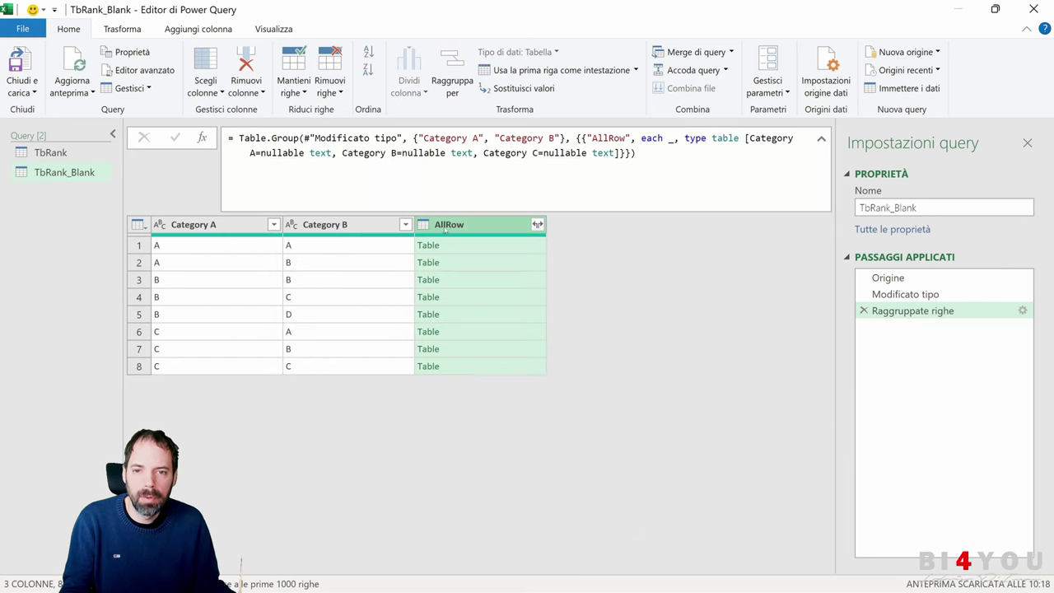
Rename the first grouping's nested column from AllRow to AllRow1
click(1022, 311)
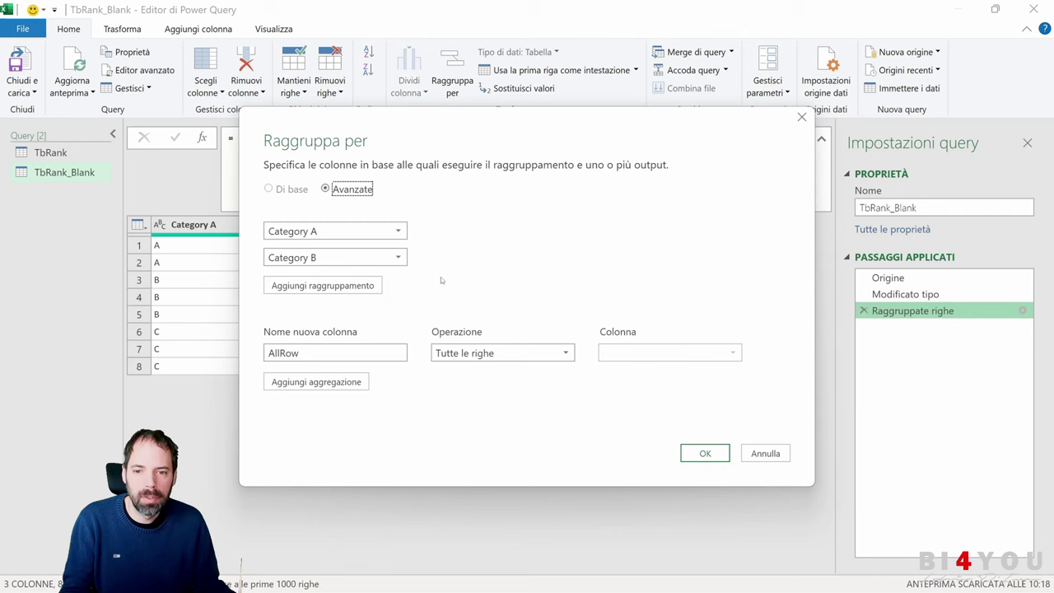
click(316, 347)
text(1)
click(705, 453)
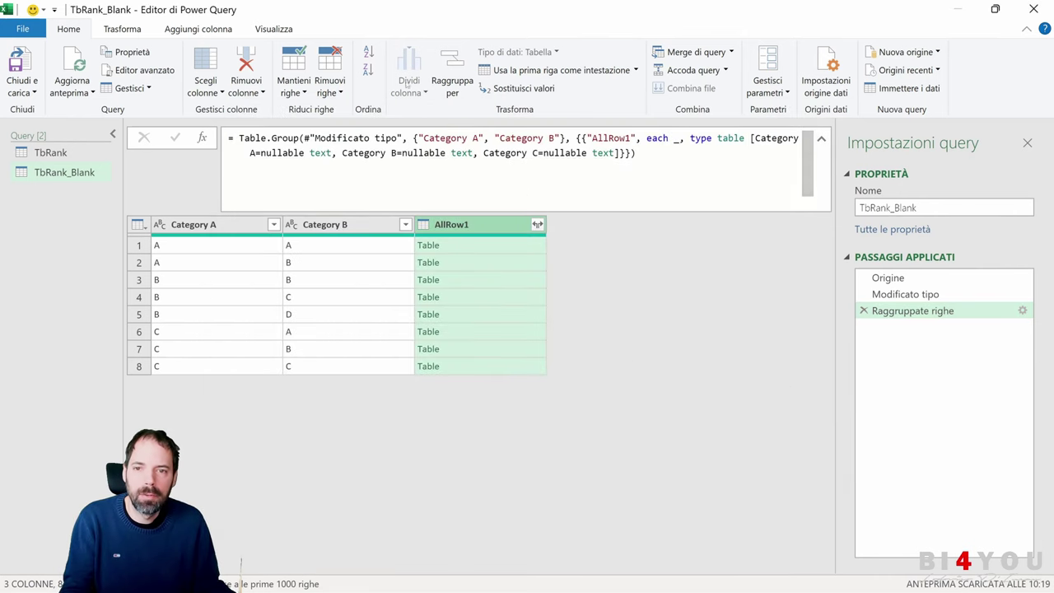
Group by Category A alone, keeping all rows in a new AllRow2 column
click(452, 81)
click(357, 292)
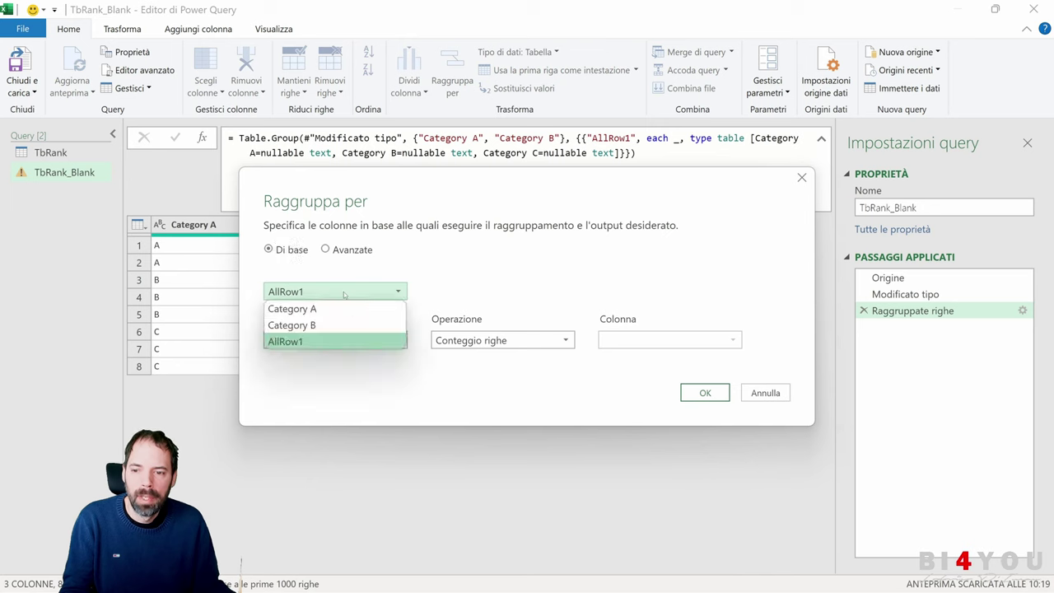
click(288, 308)
double_click(339, 341)
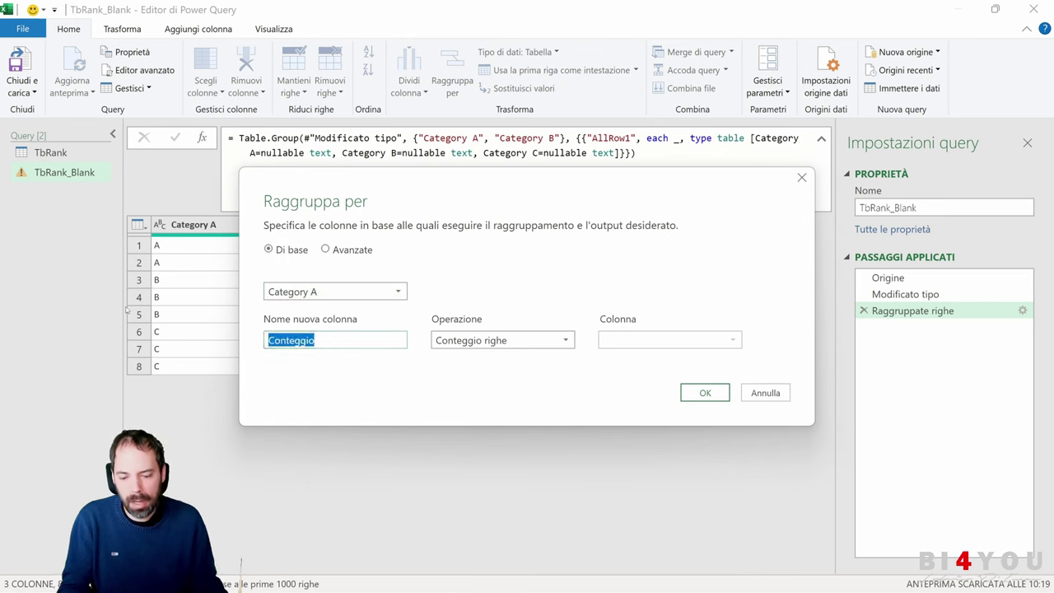
text(AllRow2)
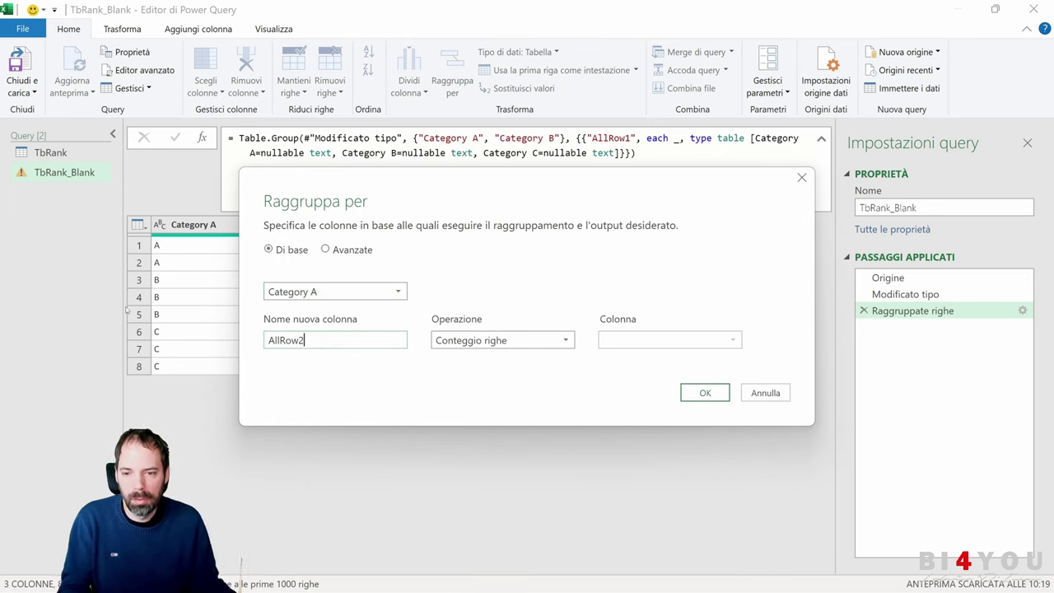
click(503, 340)
click(494, 473)
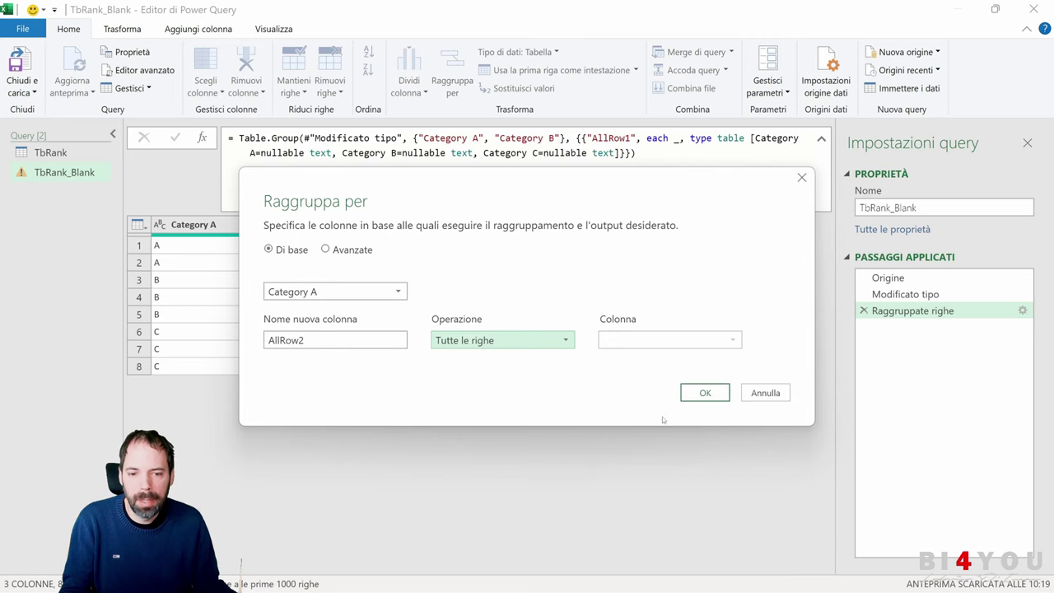
click(702, 393)
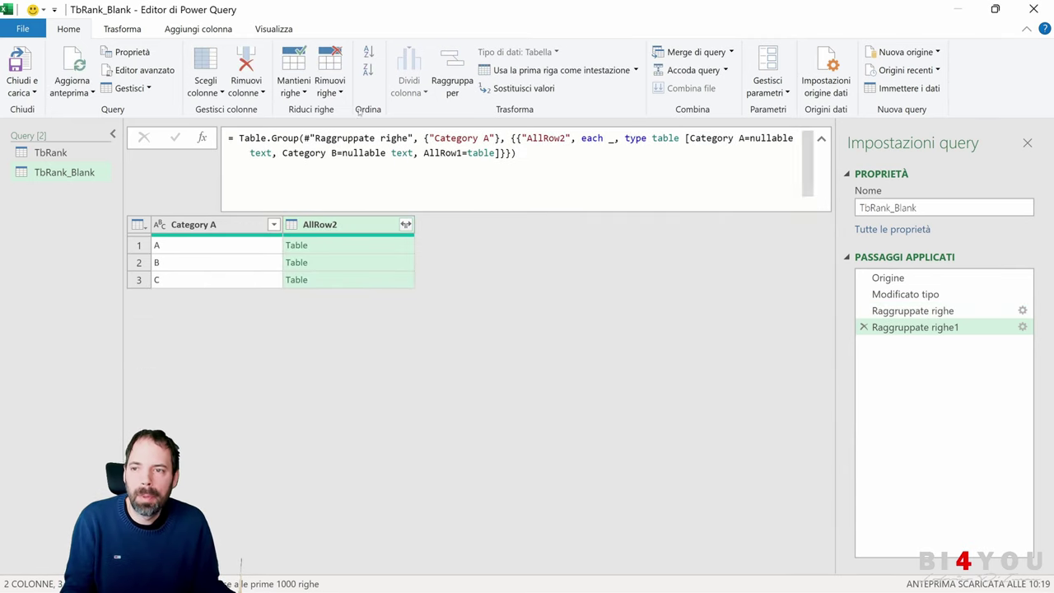
Add an index column starting at 1, copy its formula, then delete that step
click(198, 29)
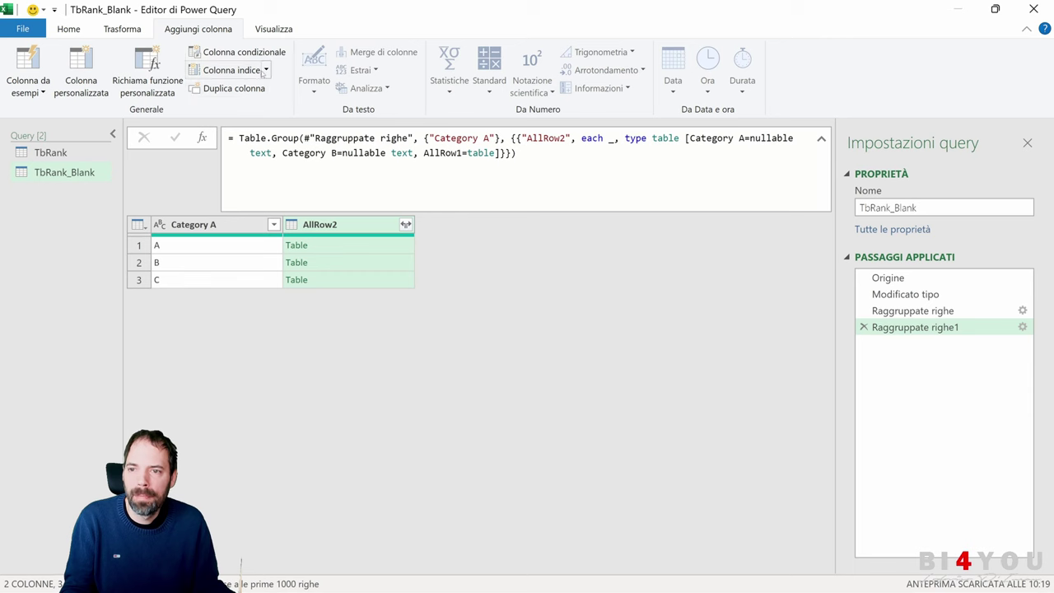
click(261, 71)
click(262, 109)
drag(650, 131, 238, 138)
key(ctrl+c)
click(882, 348)
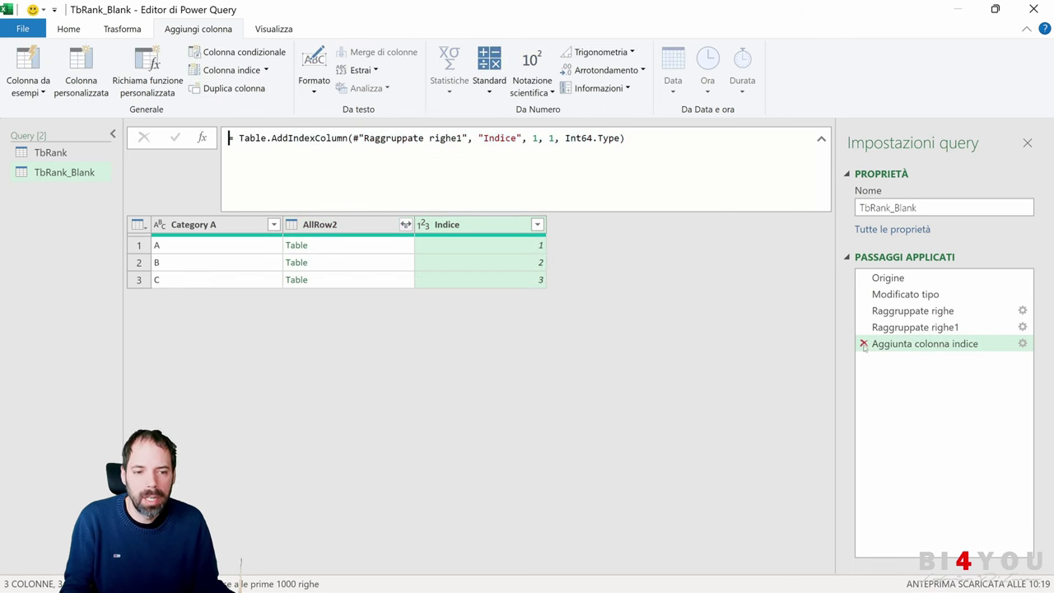
click(864, 344)
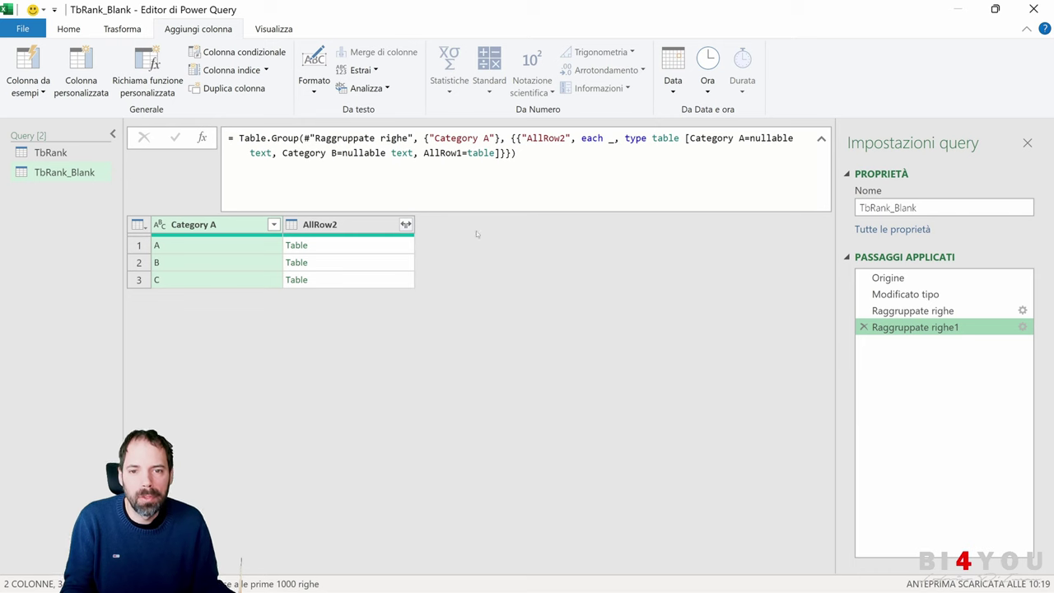
Remove the column type definition from the Category A grouping formula
click(685, 137)
drag(687, 142, 500, 154)
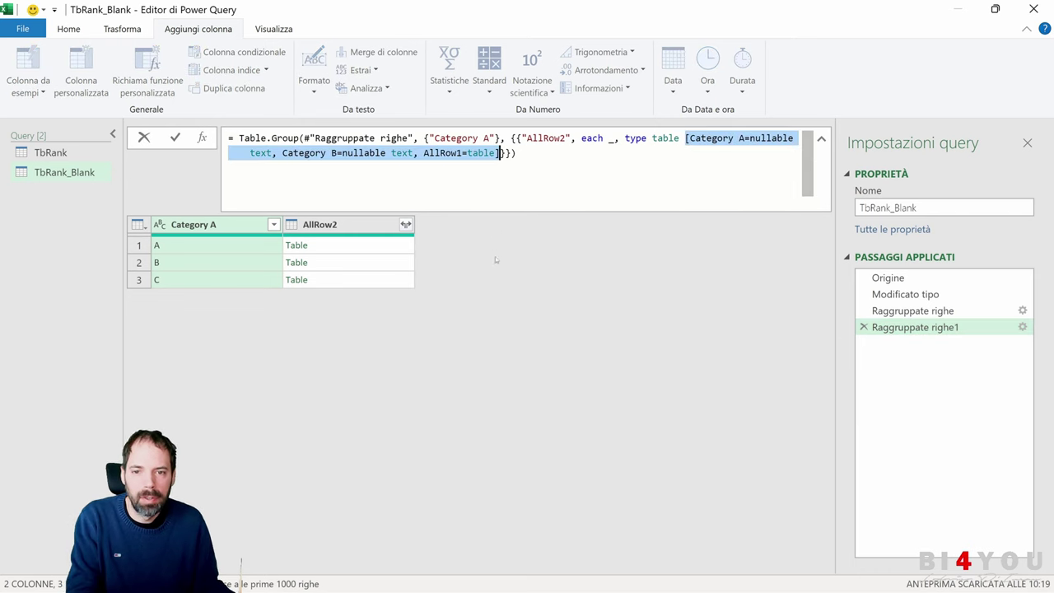
key(Delete)
key(Return)
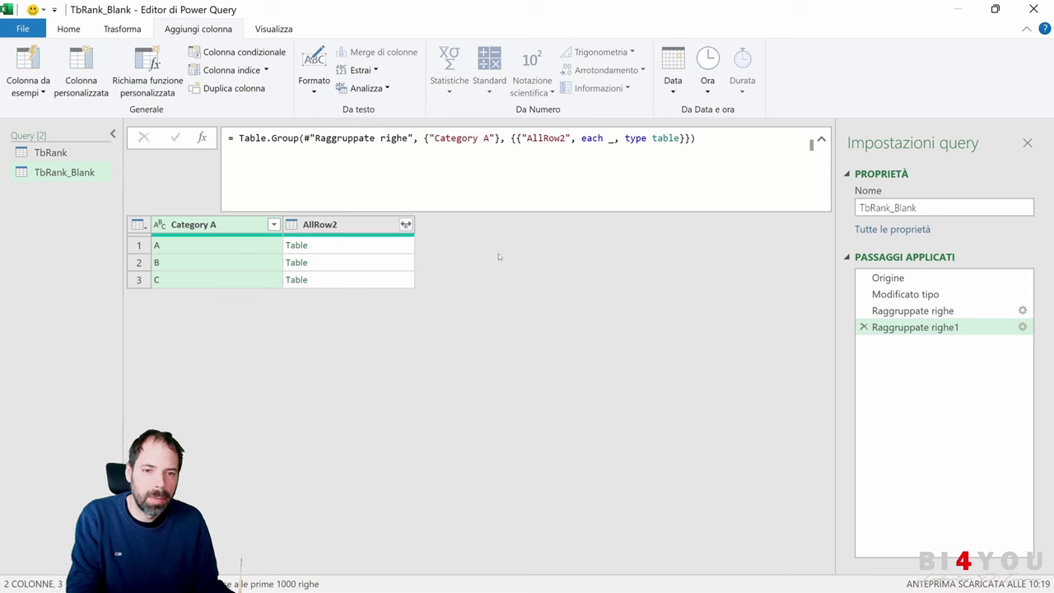
Make the grouping apply Table.AddIndexColumn(_, "Indice", 1, 1, Int64.Type) to each group
click(612, 141)
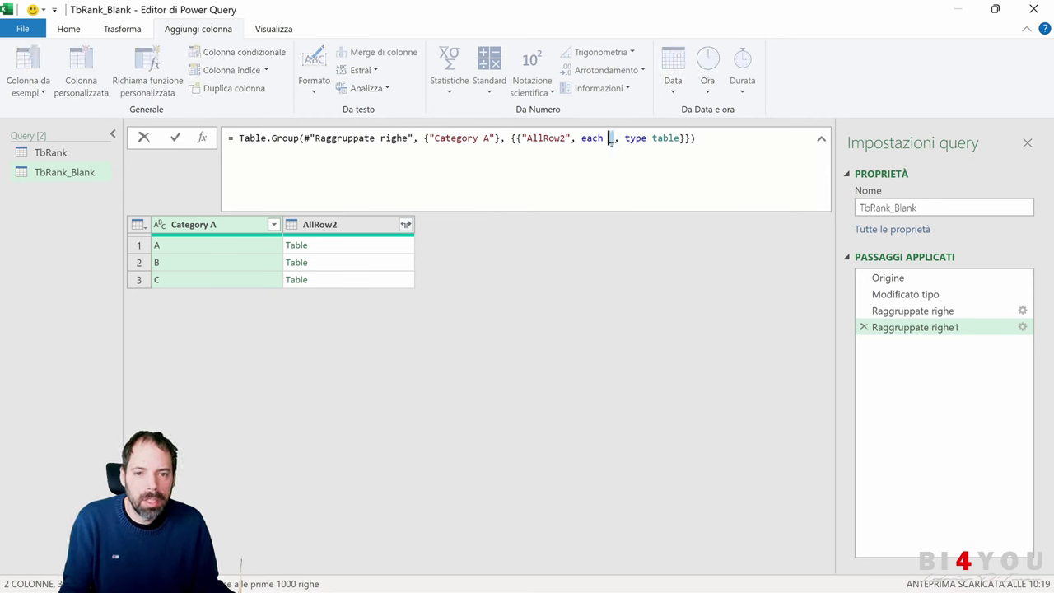
key(ctrl+v)
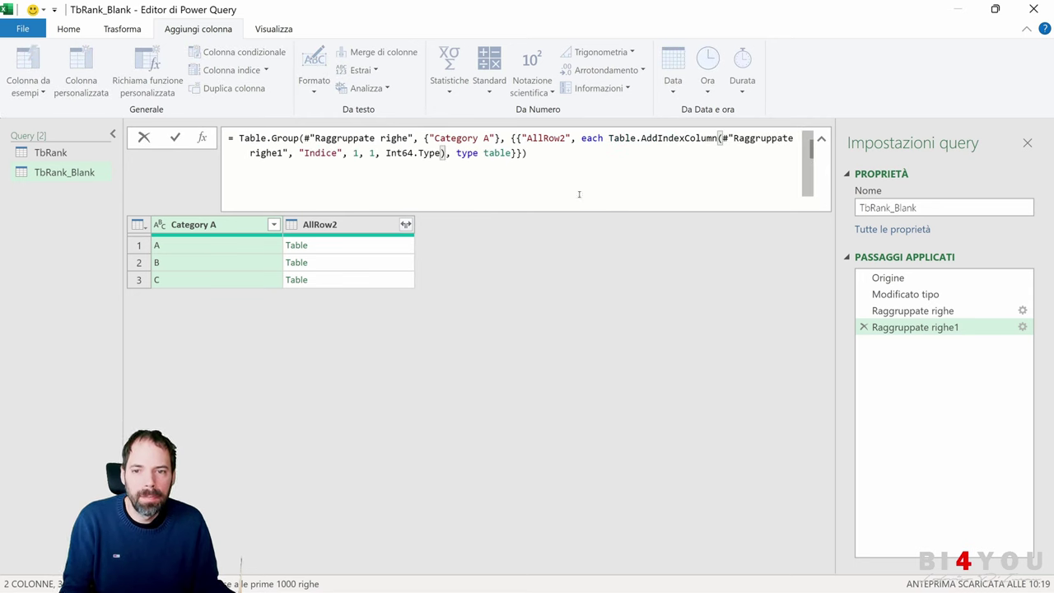
drag(723, 139, 298, 153)
text(_)
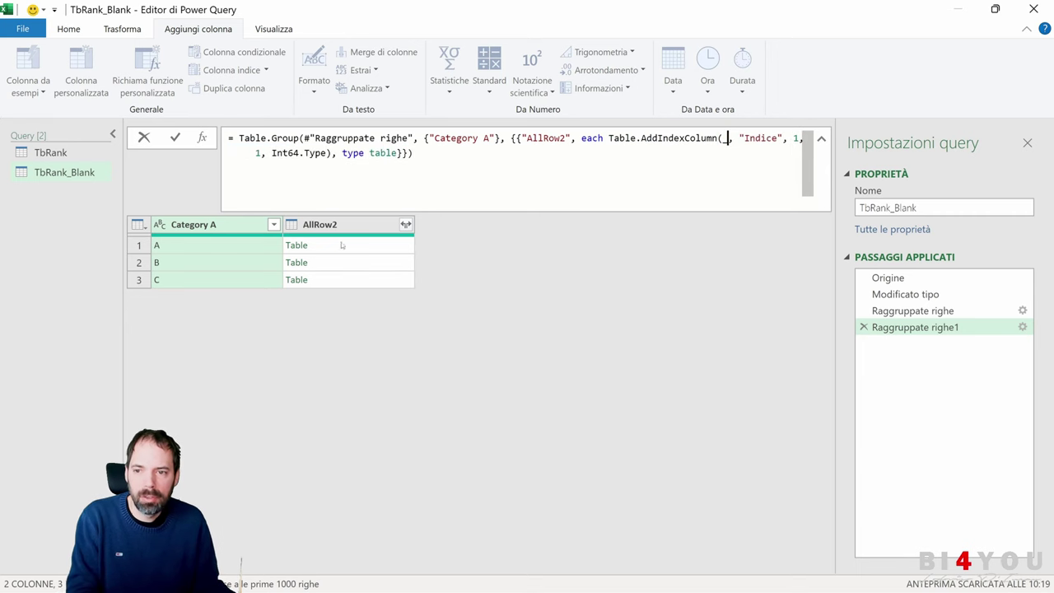
key(Return)
Expand AllRow2 without Category A after previewing each group's nested table
click(362, 245)
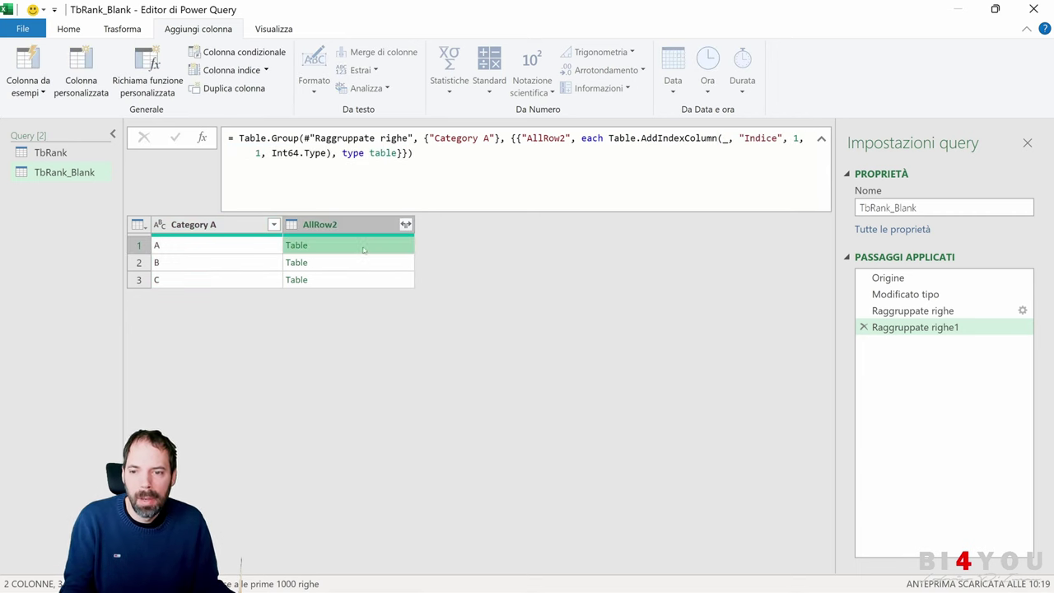
click(369, 264)
click(371, 281)
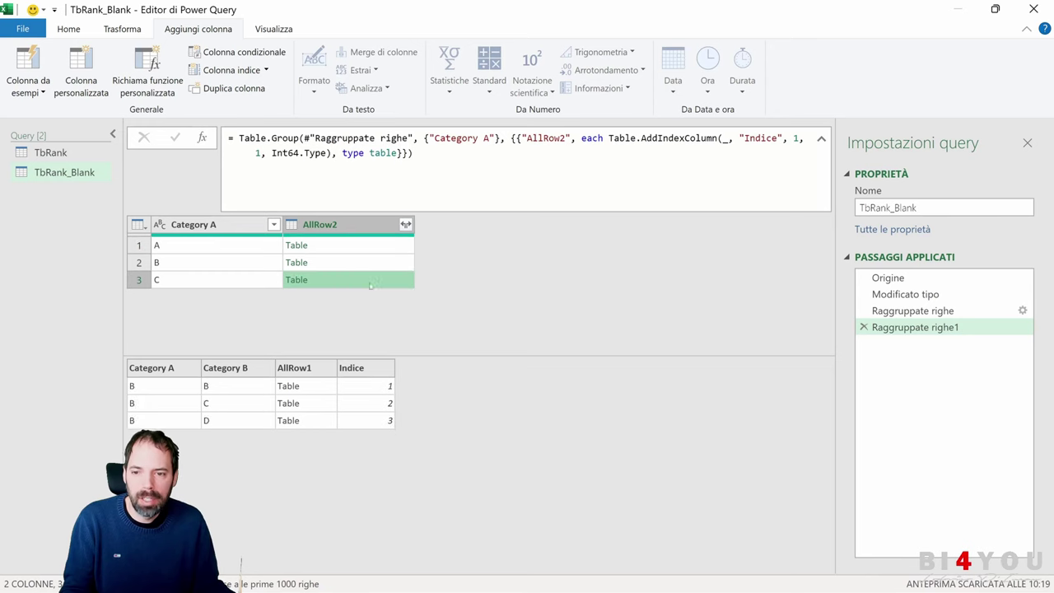
click(406, 224)
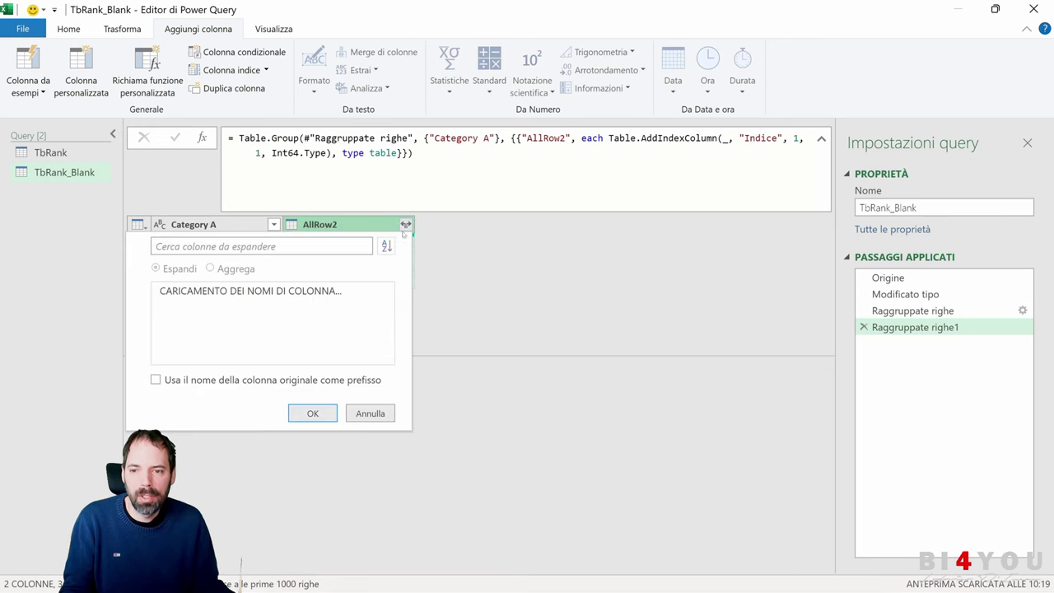
click(164, 307)
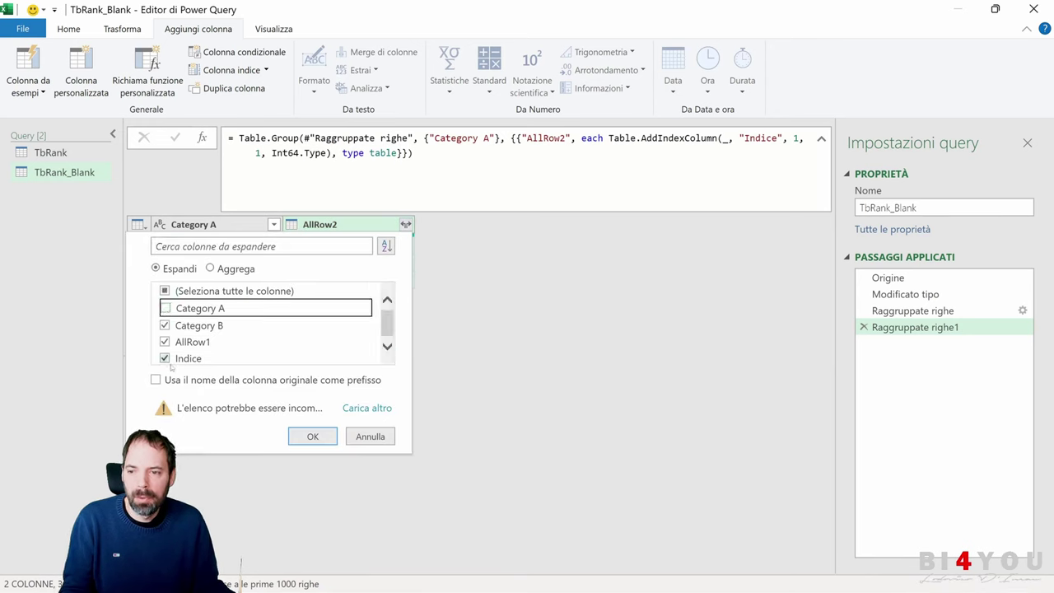
click(313, 437)
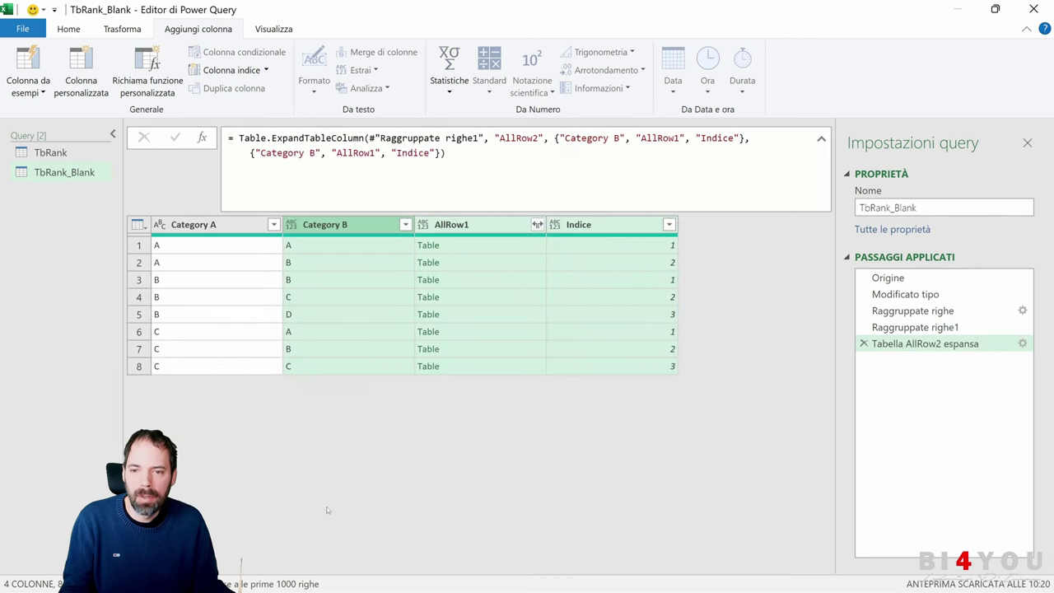
click(601, 267)
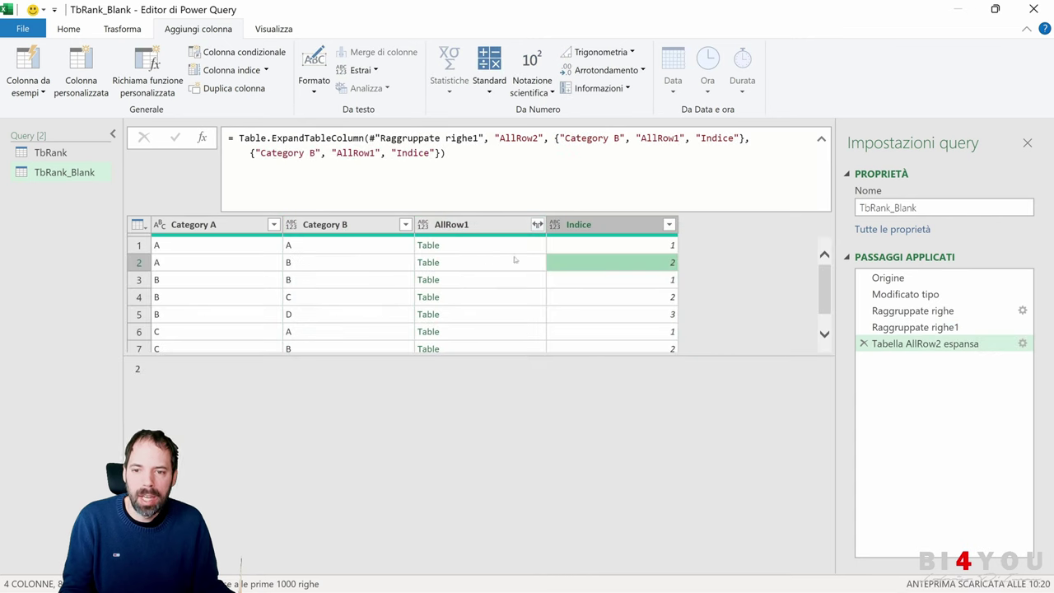
Expand AllRow1 into Category C only and select the Indice column
click(537, 225)
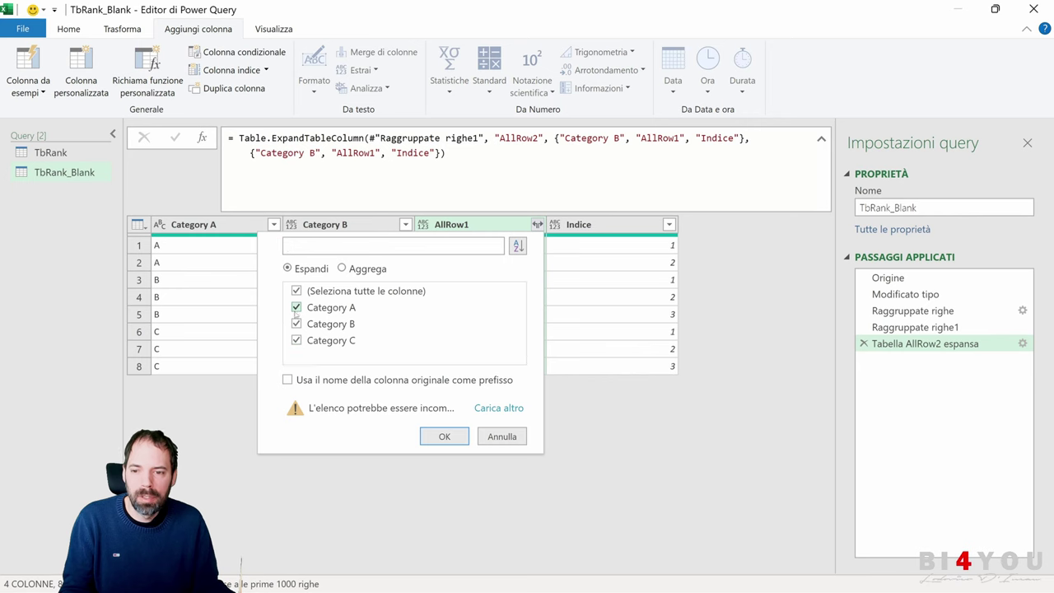
click(297, 309)
click(346, 324)
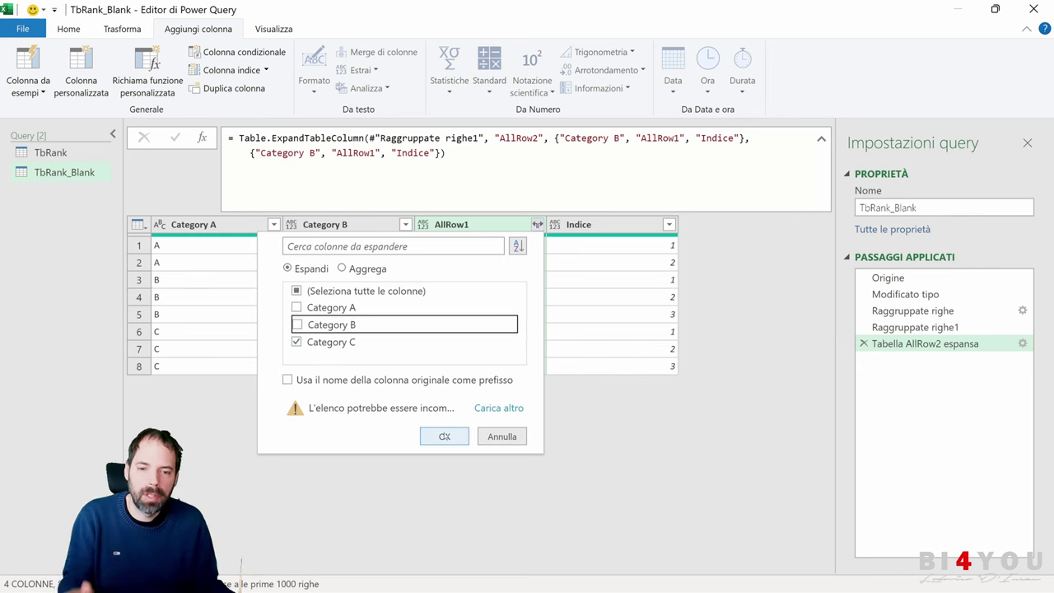
click(441, 435)
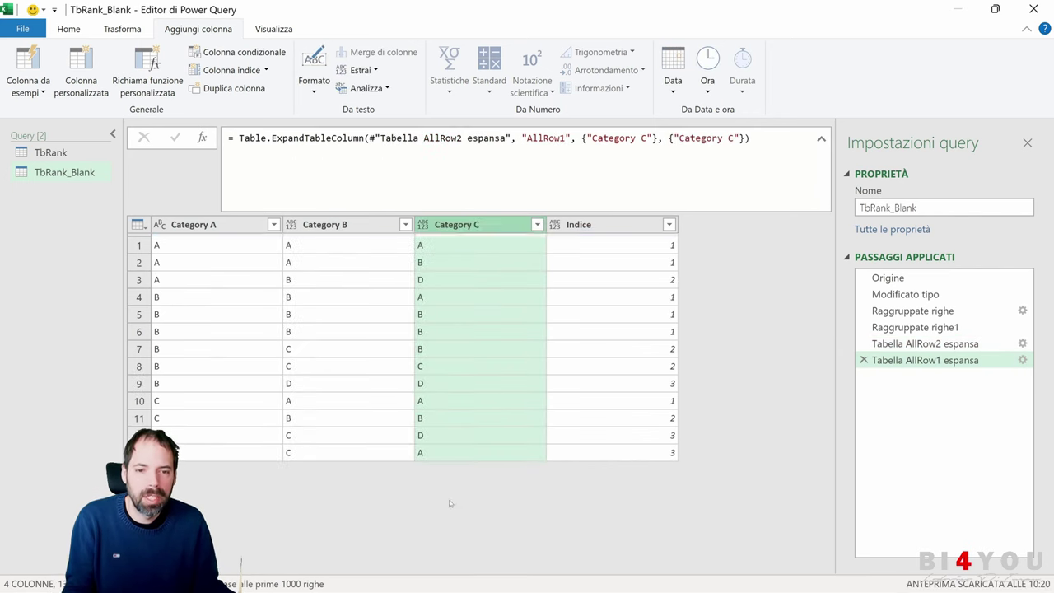
click(649, 229)
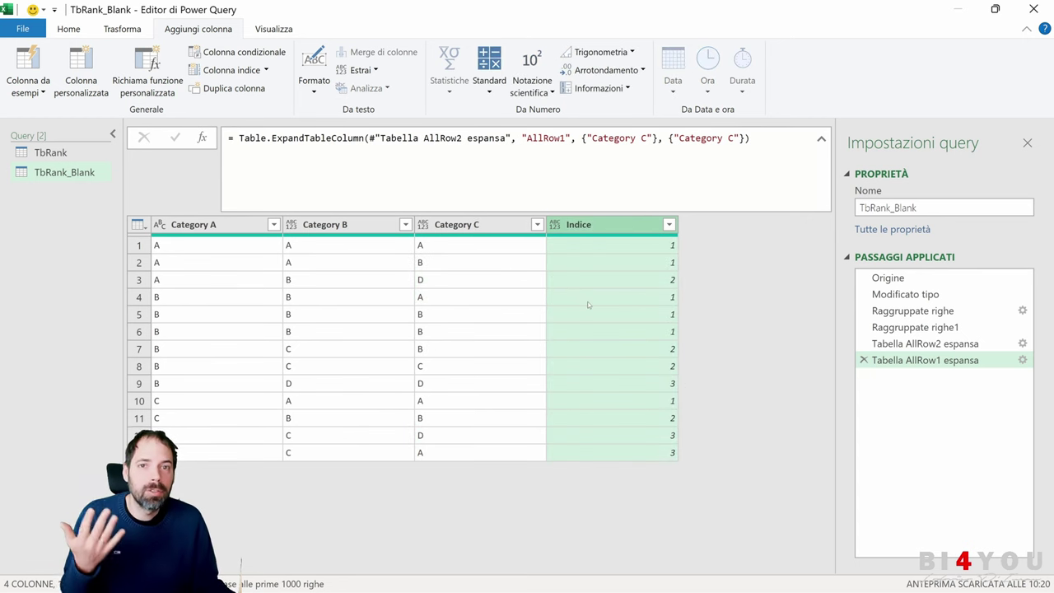